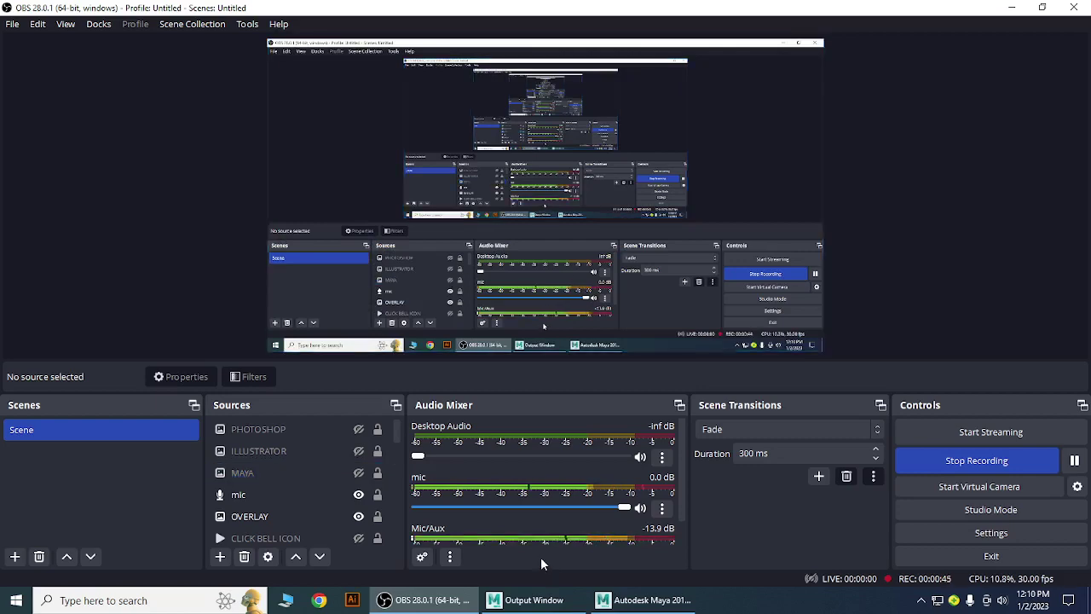
# Switch to Autodesk Maya and inspect the control curve around the minion's head.
pyautogui.moveTo(648, 600)
pyautogui.click(667, 556)
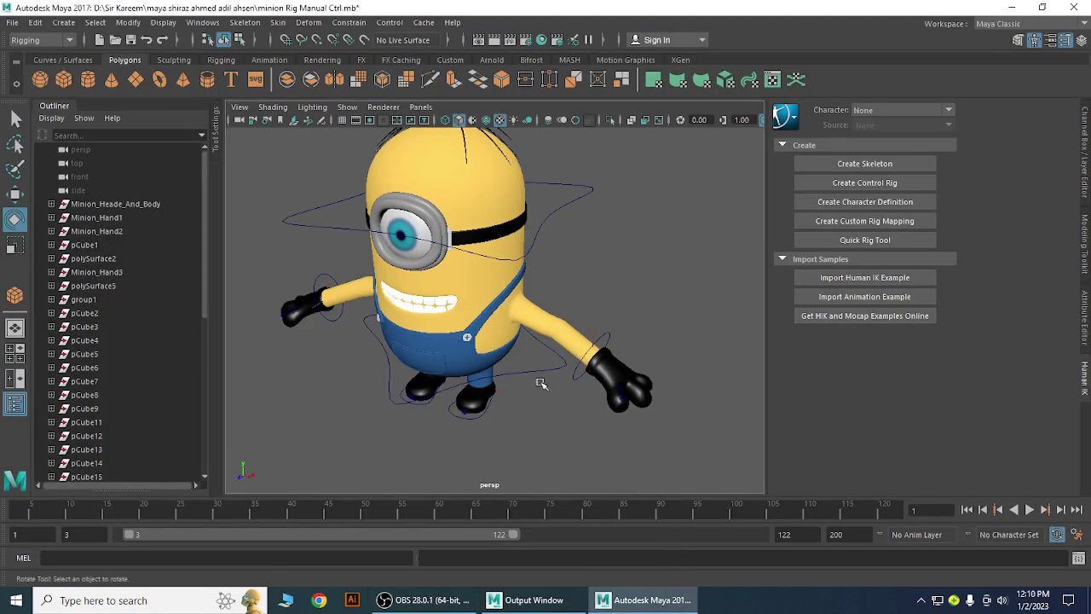
pyautogui.scroll(-3, 449, 381)
pyautogui.keyDown('alt'); pyautogui.moveTo(442, 375); pyautogui.dragTo(455, 395); pyautogui.keyUp('alt')
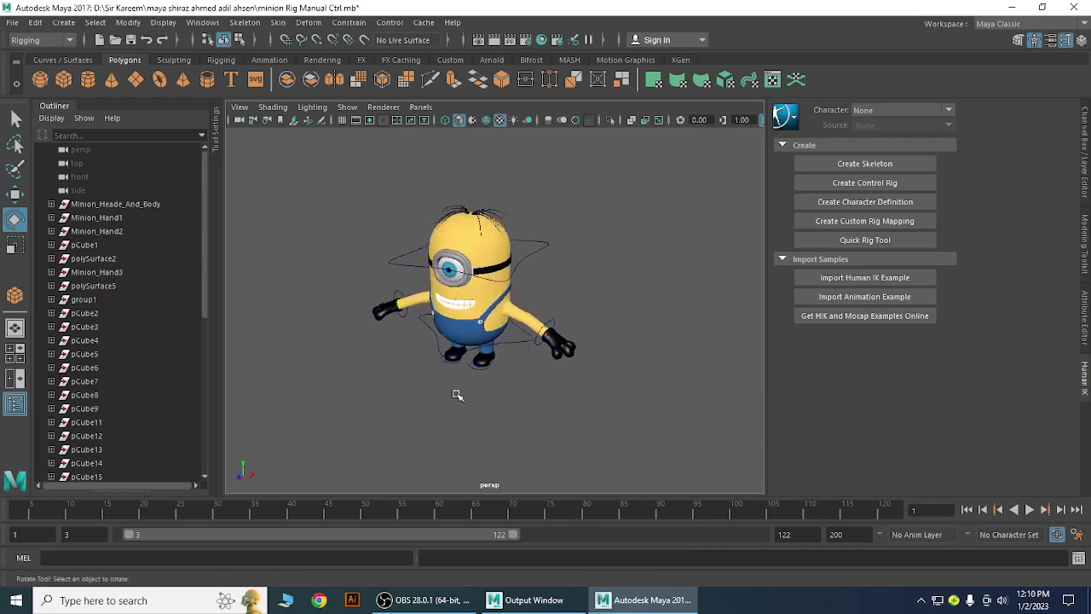
pyautogui.scroll(3, 456, 395)
pyautogui.click(579, 209)
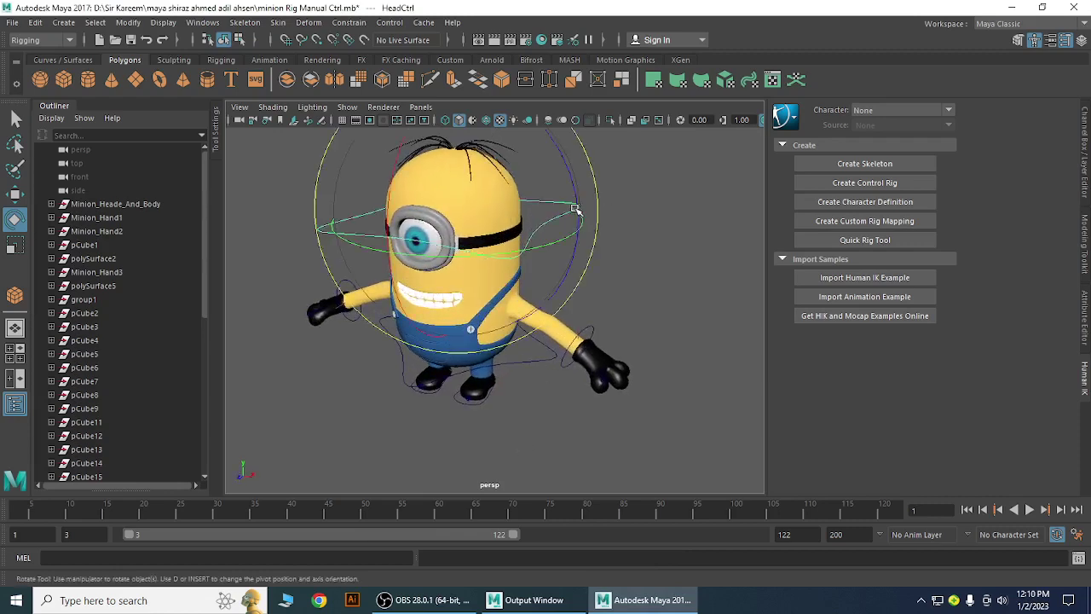
pyautogui.keyDown('alt'); pyautogui.moveTo(555, 333); pyautogui.dragTo(603, 352); pyautogui.keyUp('alt')
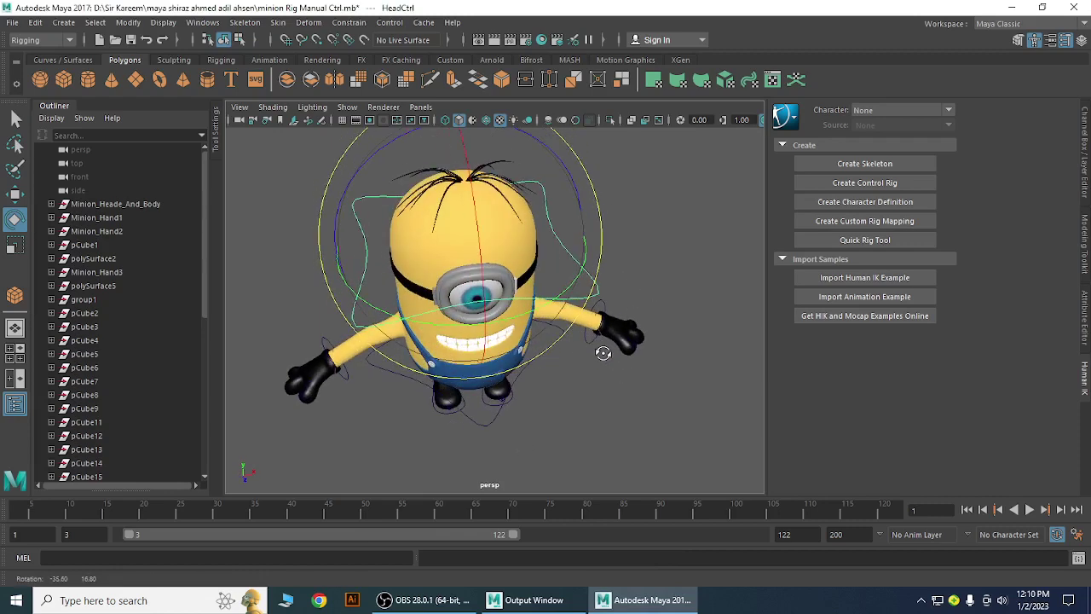
pyautogui.click(684, 271)
# Select the head control curve and display its channel values in place of the Human IK options.
pyautogui.keyDown('alt'); pyautogui.moveTo(544, 402); pyautogui.dragTo(587, 378); pyautogui.keyUp('alt')
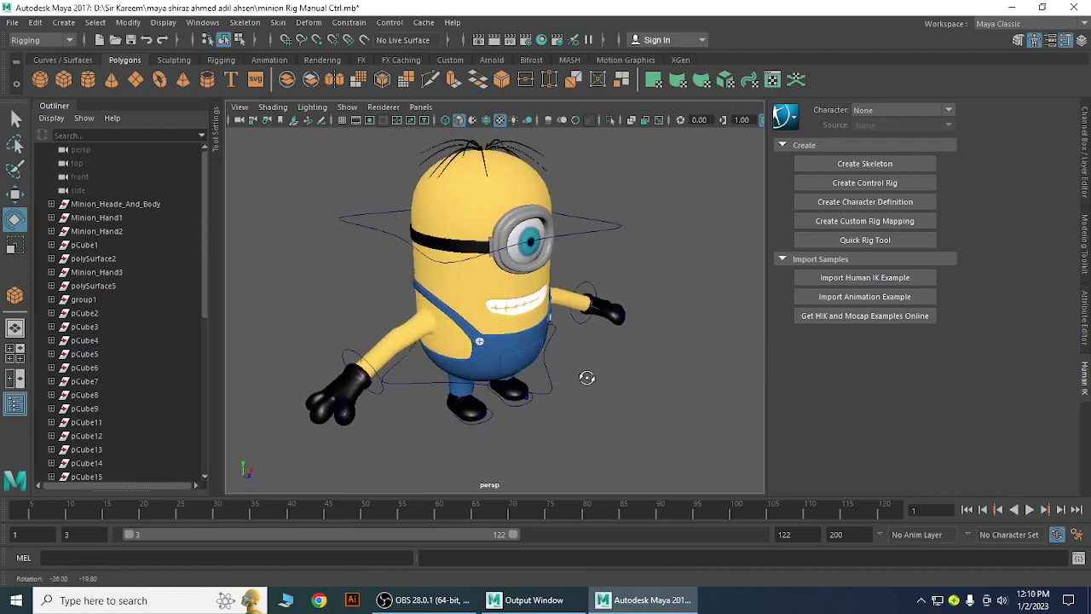
pyautogui.click(614, 227)
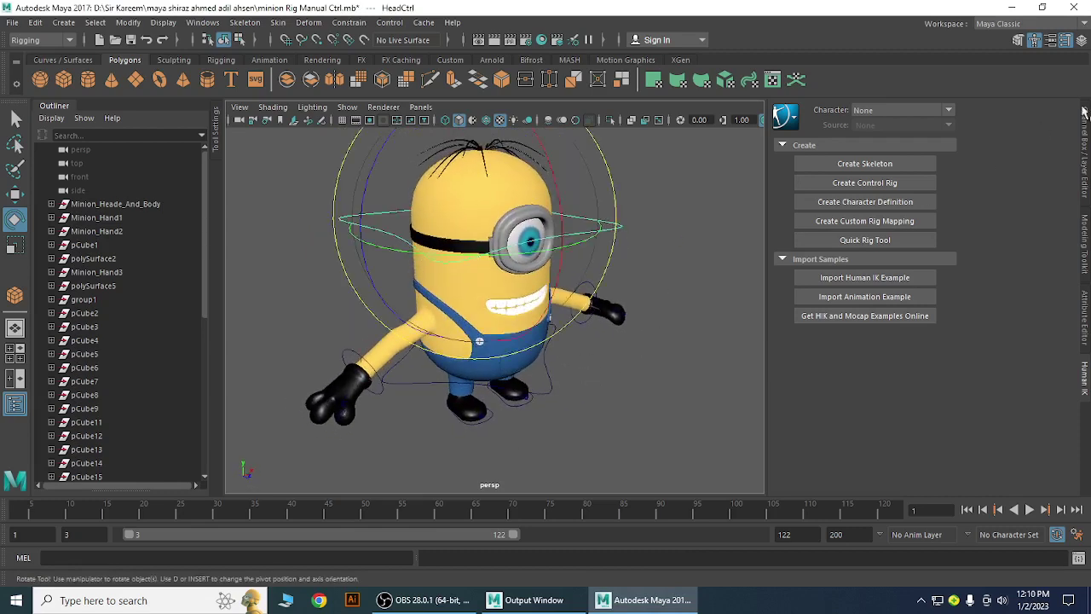
pyautogui.click(1085, 134)
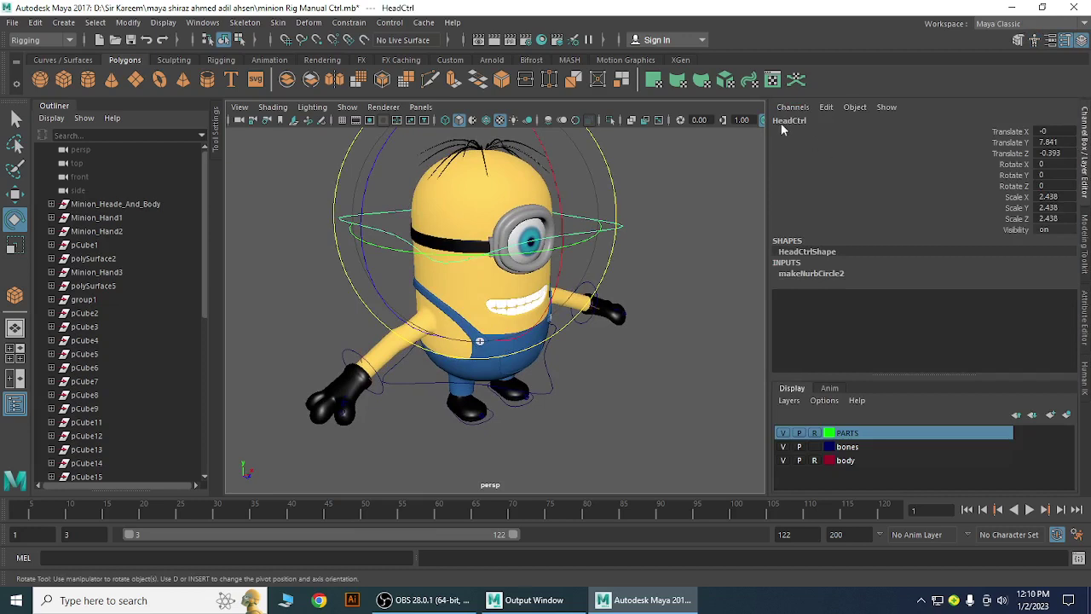
pyautogui.click(650, 388)
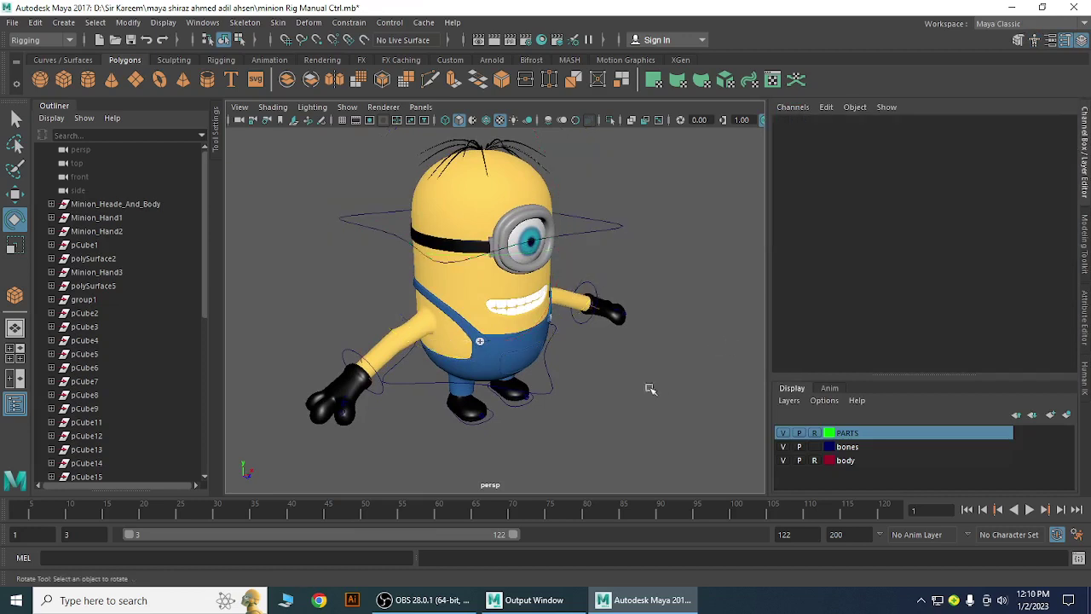
# Inspect the minion's wrist control and the root control around its waist.
pyautogui.click(591, 290)
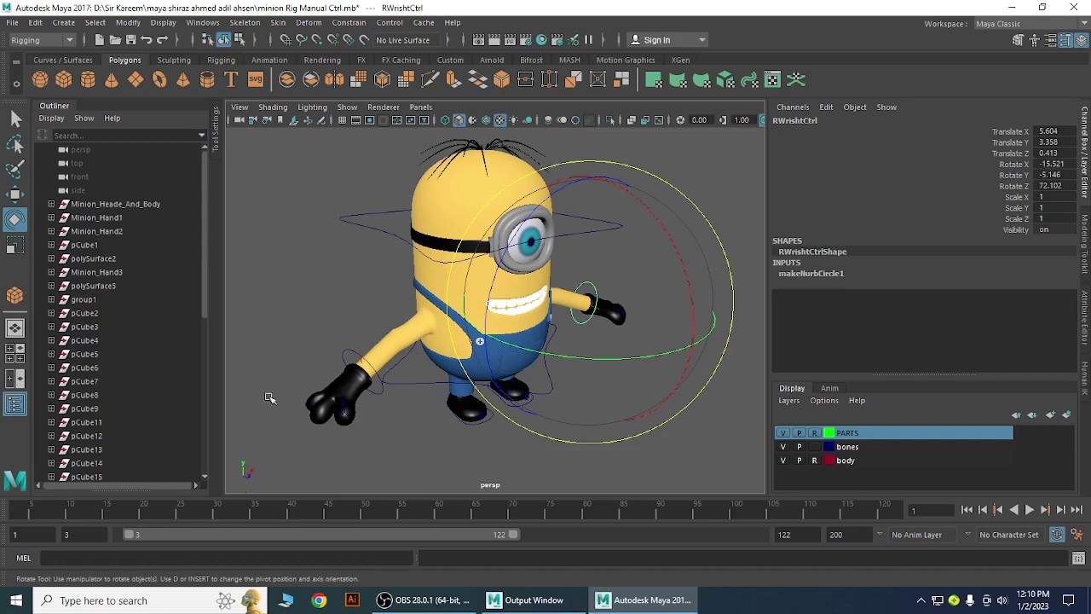
pyautogui.click(339, 351)
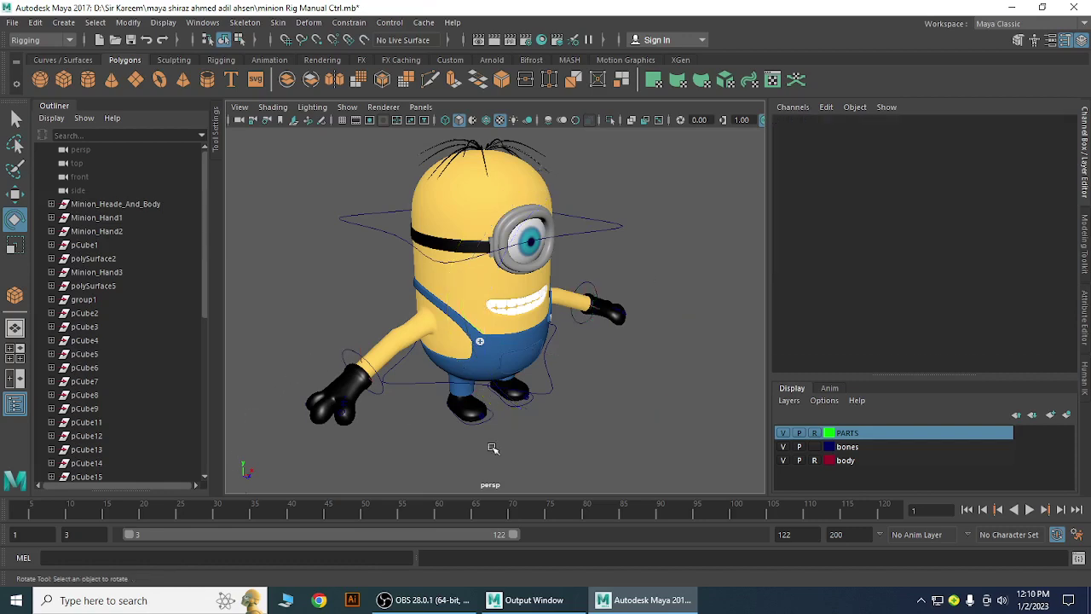
pyautogui.click(551, 386)
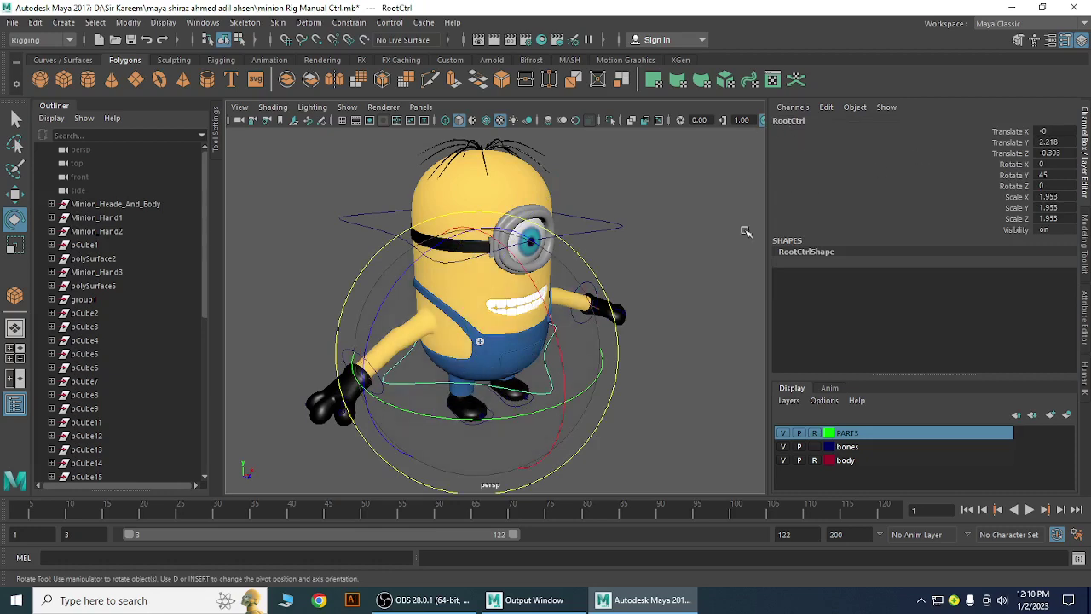
pyautogui.click(658, 301)
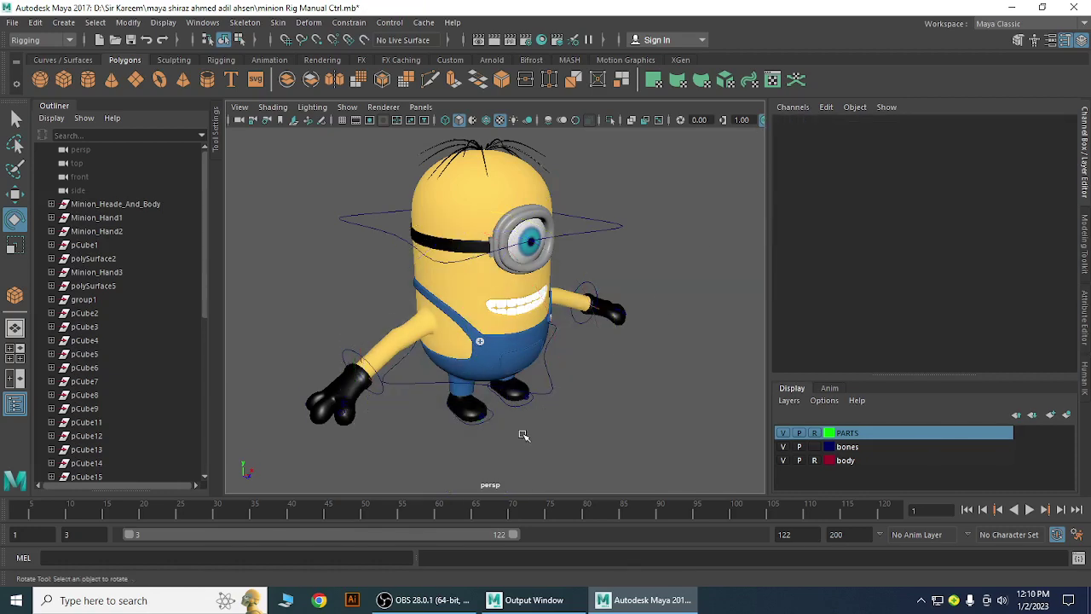
# Inspect the control curves around both of the minion's feet.
pyautogui.keyDown('alt'); pyautogui.moveTo(523, 436); pyautogui.dragTo(458, 438); pyautogui.keyUp('alt')
pyautogui.scroll(3, 528, 376)
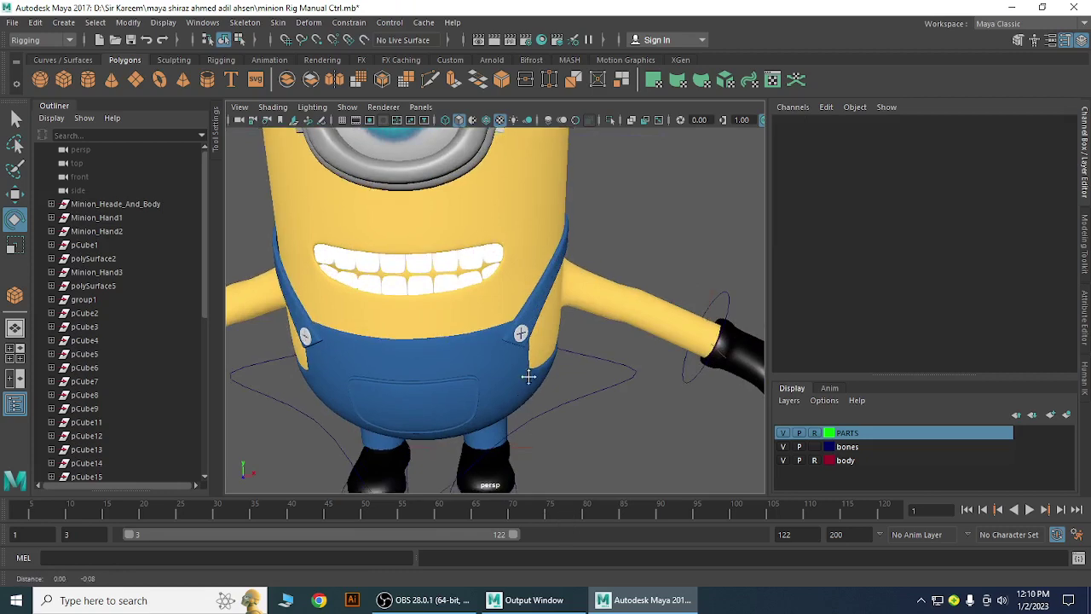
pyautogui.scroll(2, 528, 376)
pyautogui.keyDown('alt'); pyautogui.moveTo(528, 378); pyautogui.dragTo(480, 408); pyautogui.keyUp('alt')
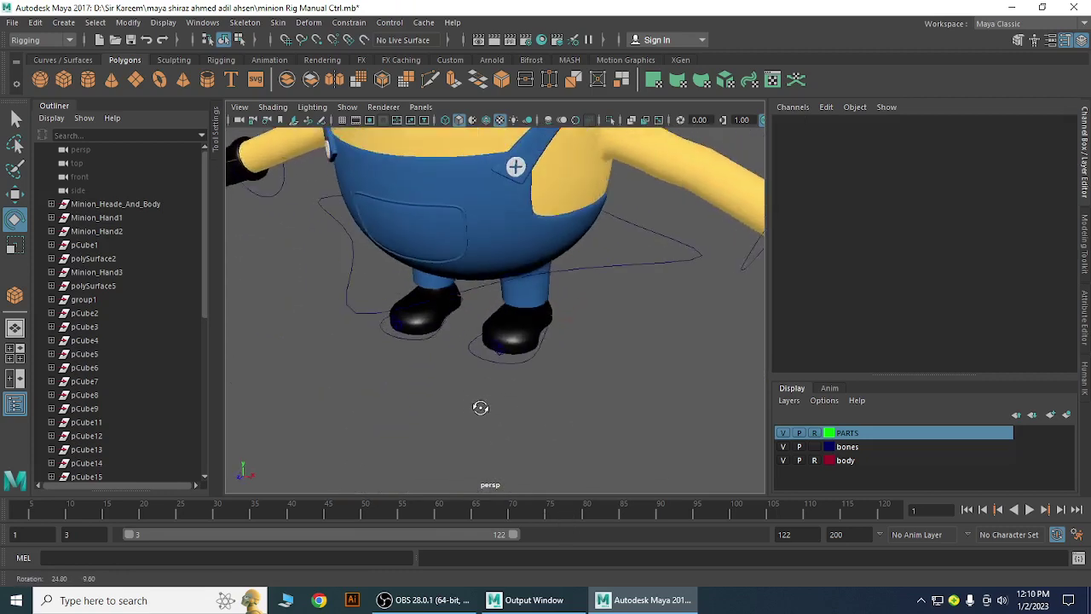
pyautogui.click(529, 357)
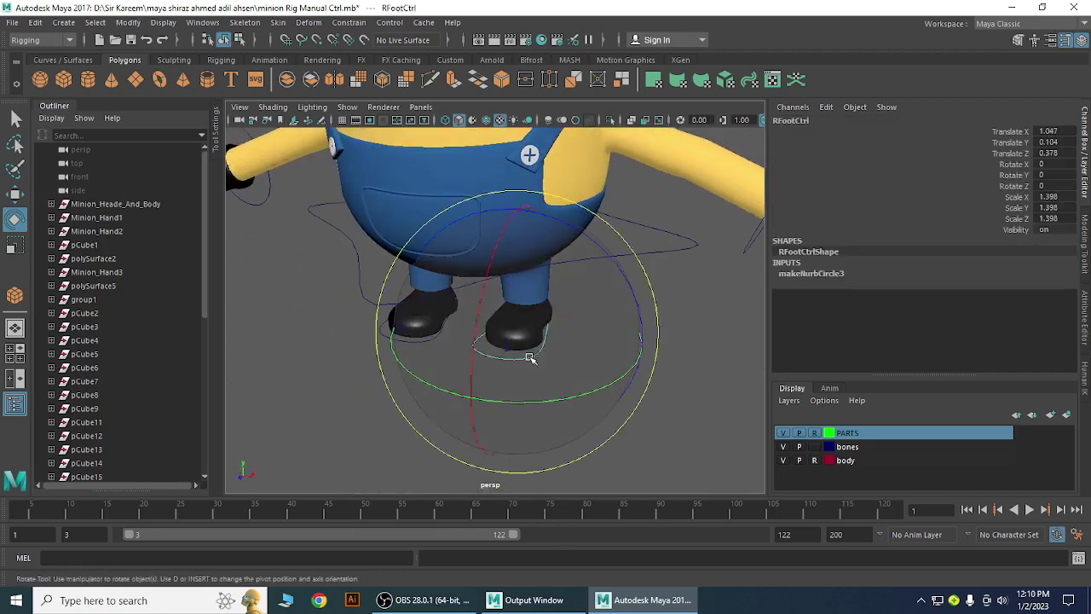
pyautogui.click(412, 351)
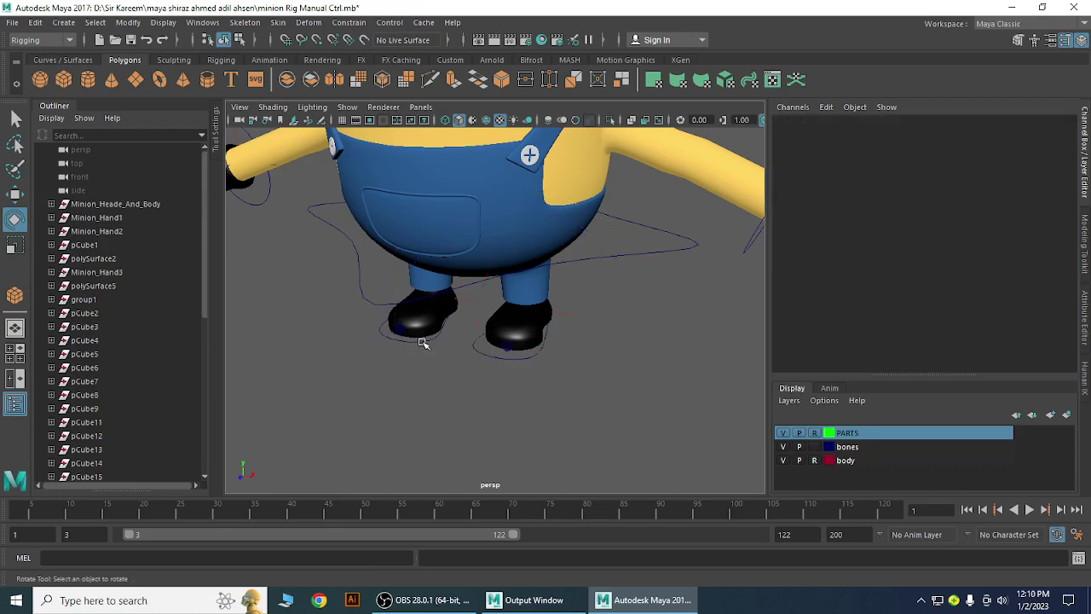
pyautogui.click(421, 346)
pyautogui.click(587, 394)
# Examine the skeleton inside the minion from several angles in X-ray display, and return to solid shading.
pyautogui.keyDown('alt'); pyautogui.moveTo(588, 412); pyautogui.dragTo(418, 348, button='right'); pyautogui.keyUp('alt')
pyautogui.keyDown('alt'); pyautogui.moveTo(524, 292); pyautogui.dragTo(482, 401); pyautogui.keyUp('alt')
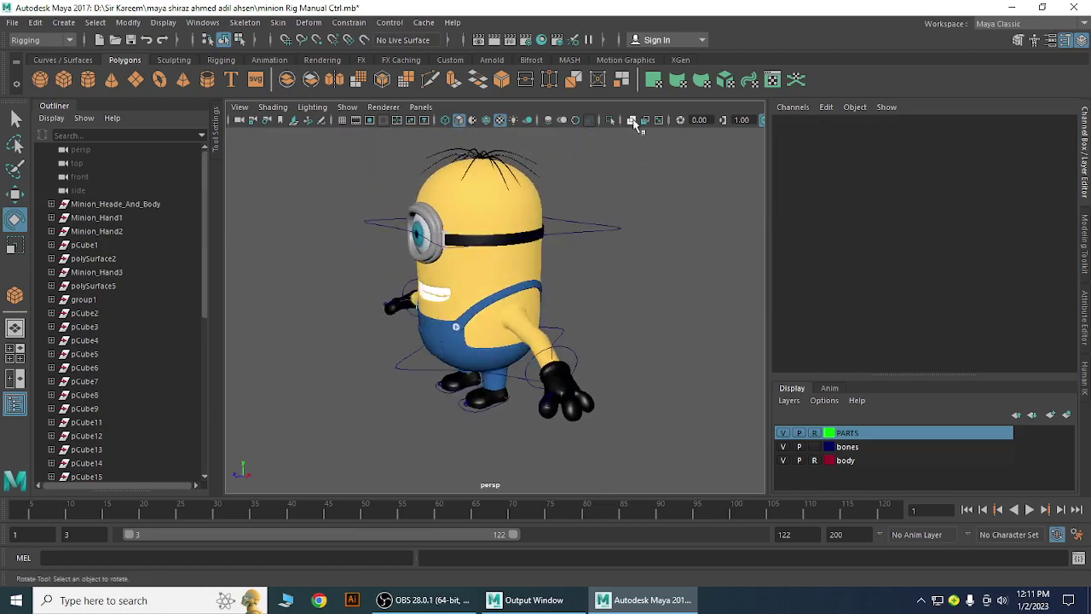
pyautogui.click(632, 120)
pyautogui.keyDown('alt'); pyautogui.moveTo(589, 363); pyautogui.dragTo(419, 352); pyautogui.keyUp('alt')
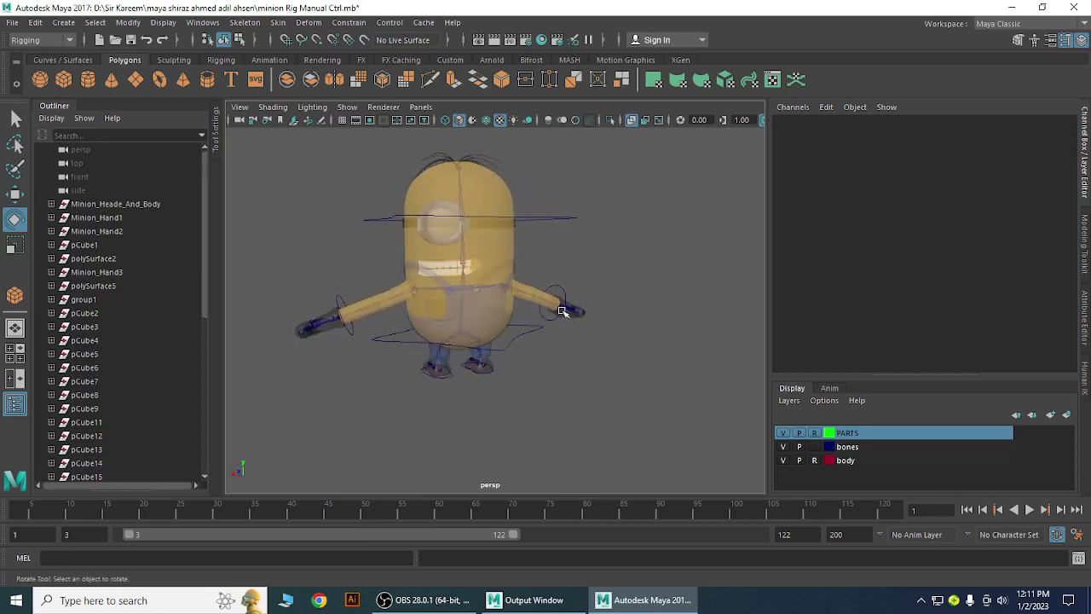
pyautogui.keyDown('alt'); pyautogui.moveTo(334, 326); pyautogui.dragTo(603, 363); pyautogui.keyUp('alt')
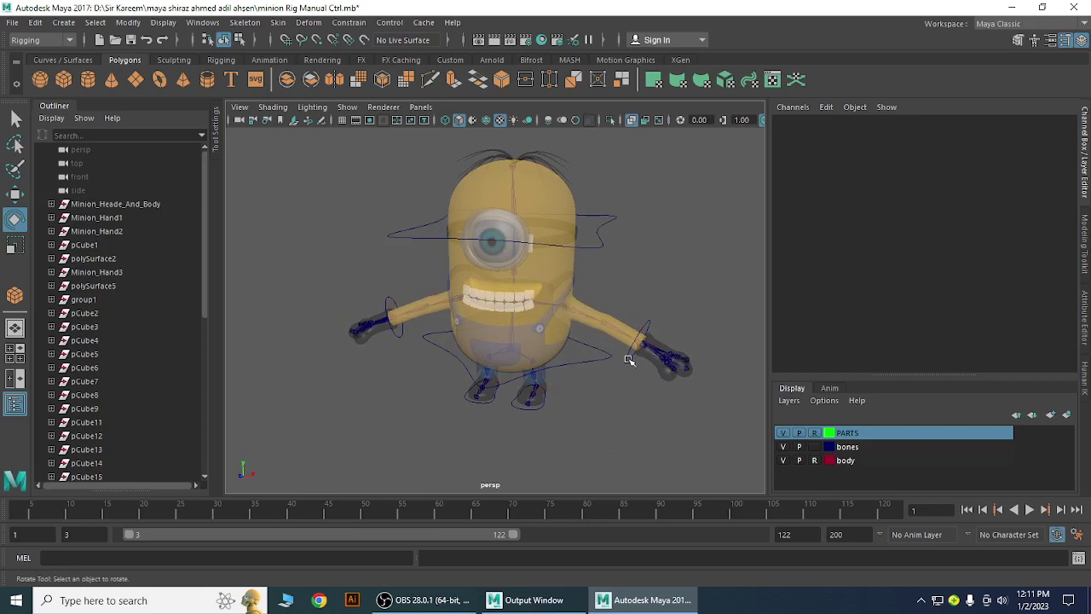
pyautogui.keyDown('alt'); pyautogui.moveTo(606, 427); pyautogui.dragTo(642, 421); pyautogui.keyUp('alt')
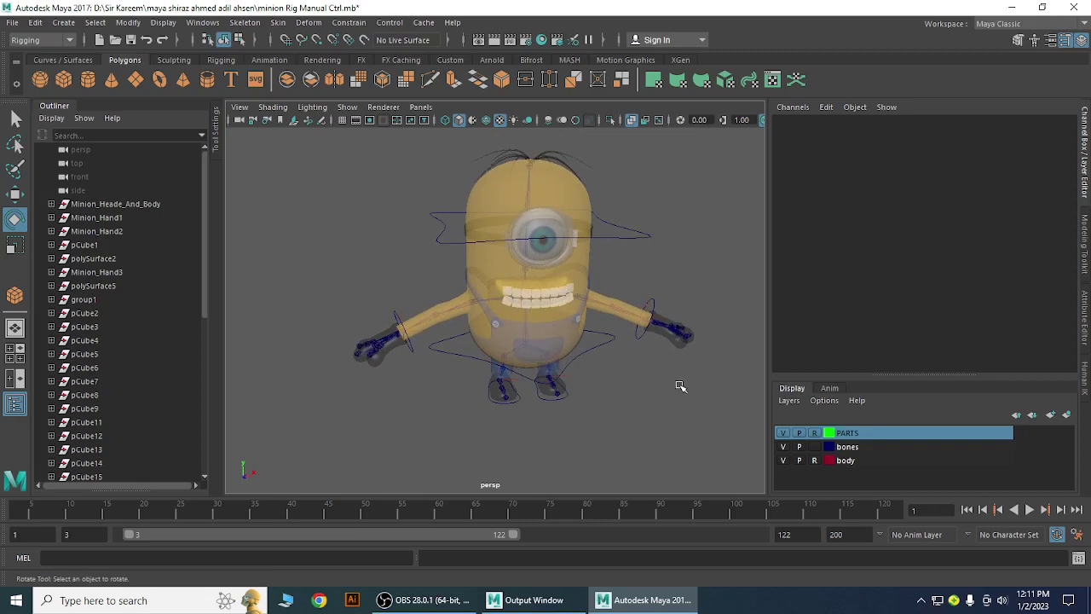
pyautogui.keyDown('alt'); pyautogui.moveTo(680, 387); pyautogui.dragTo(622, 390); pyautogui.keyUp('alt')
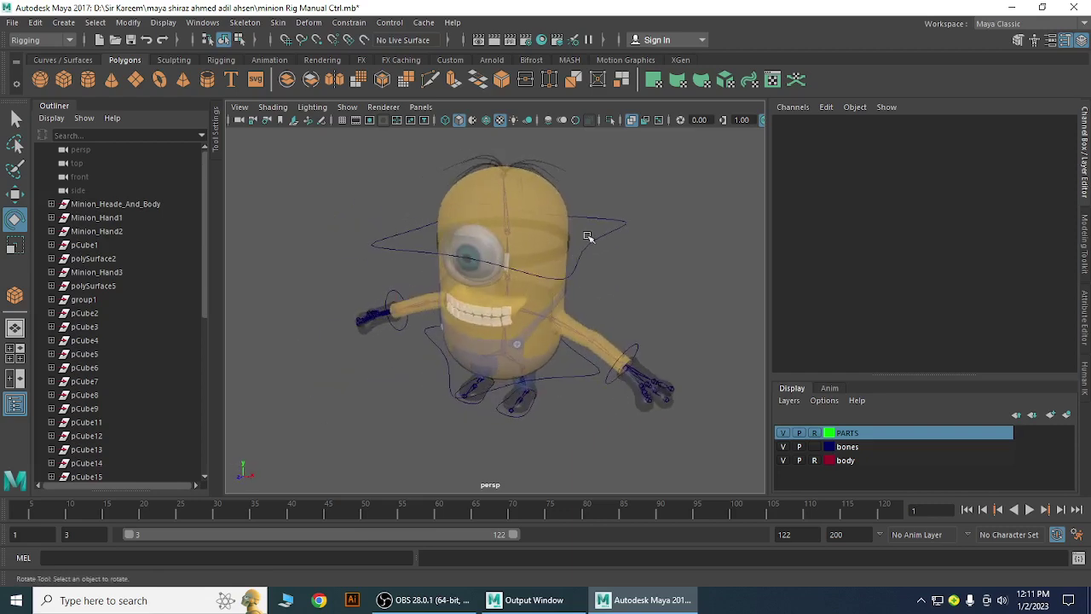
pyautogui.click(633, 121)
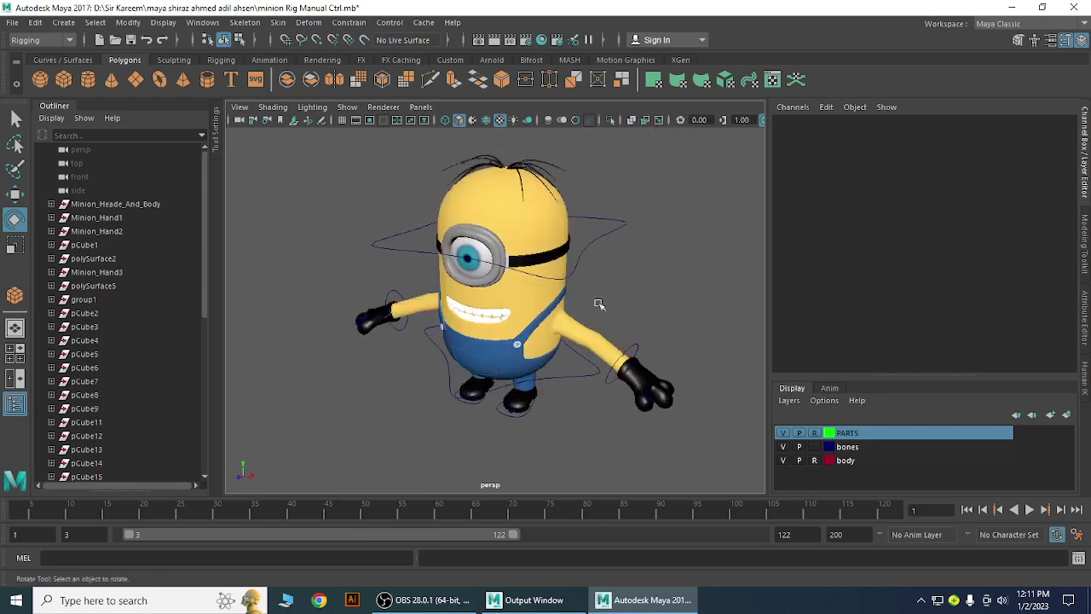
# Inspect the minion's combined body mesh with the body layer made selectable, and return that layer to Reference.
pyautogui.keyDown('alt'); pyautogui.moveTo(621, 342); pyautogui.dragTo(503, 296, button='right'); pyautogui.keyUp('alt')
pyautogui.keyDown('alt'); pyautogui.moveTo(503, 296); pyautogui.dragTo(412, 275, button='middle'); pyautogui.keyUp('alt')
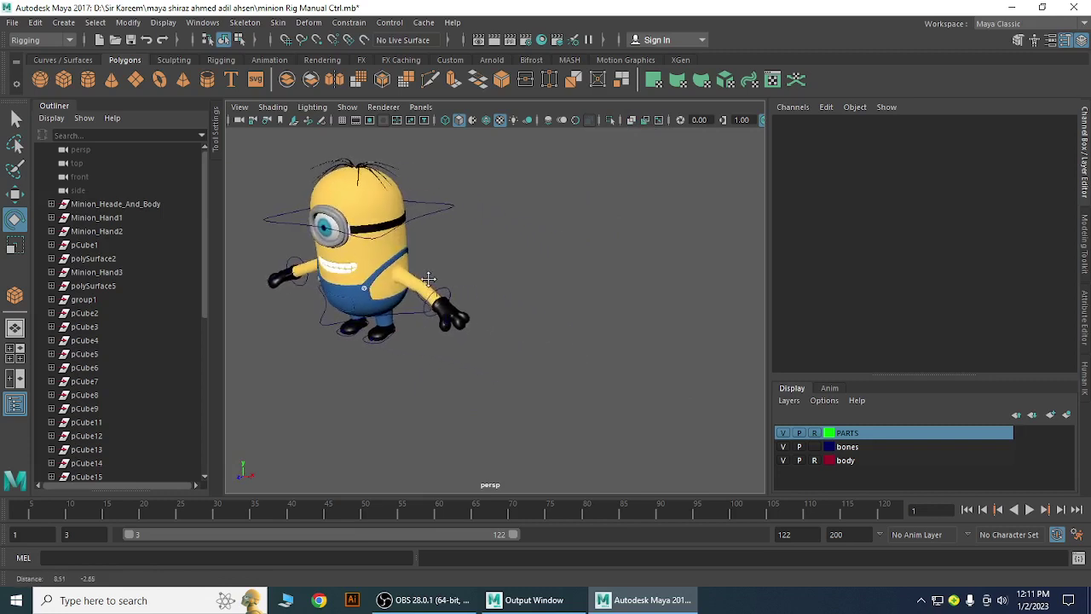
pyautogui.keyDown('alt'); pyautogui.moveTo(415, 344); pyautogui.dragTo(445, 348); pyautogui.keyUp('alt')
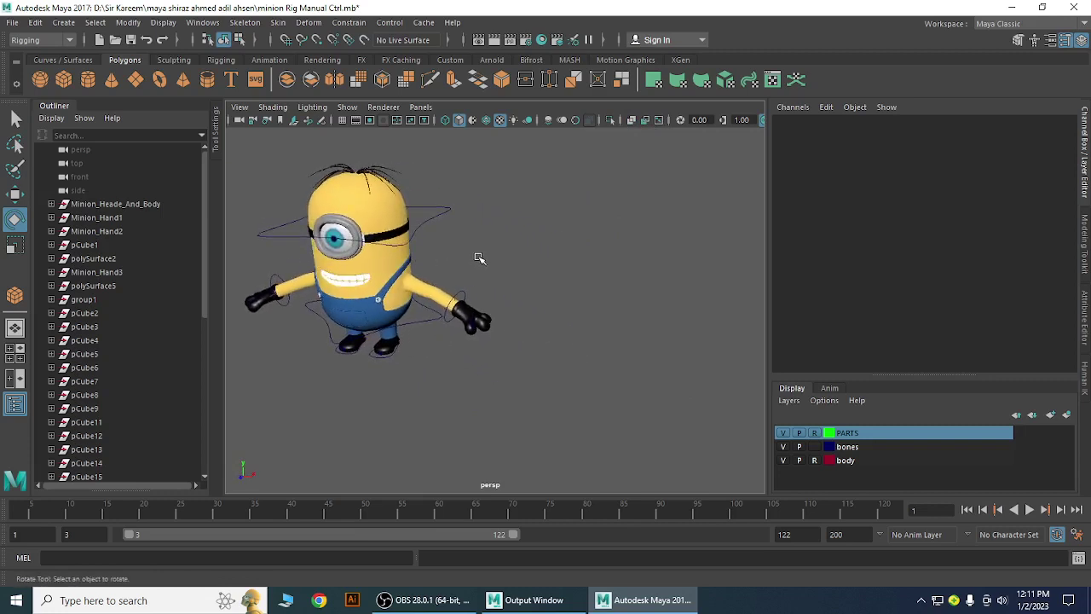
pyautogui.keyDown('alt'); pyautogui.moveTo(519, 278); pyautogui.dragTo(595, 278); pyautogui.keyUp('alt')
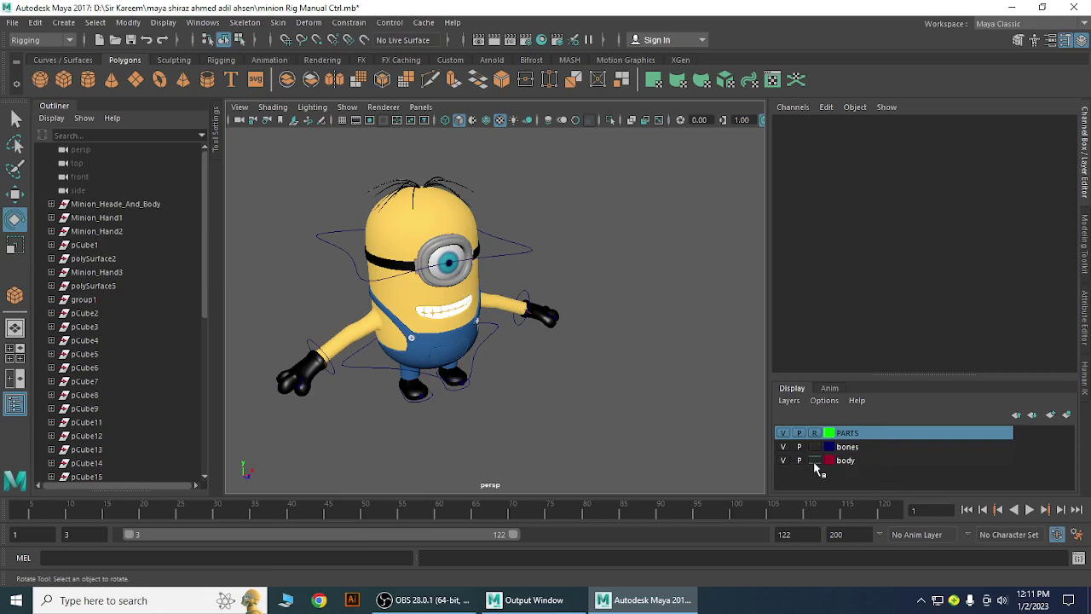
pyautogui.click(458, 255)
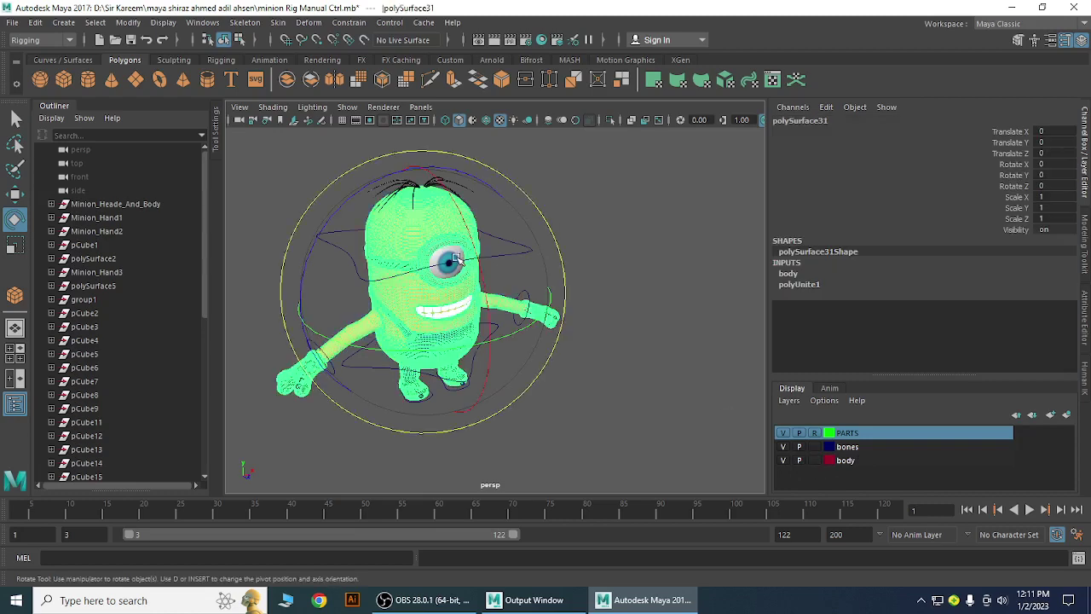
pyautogui.click(634, 221)
pyautogui.click(446, 256)
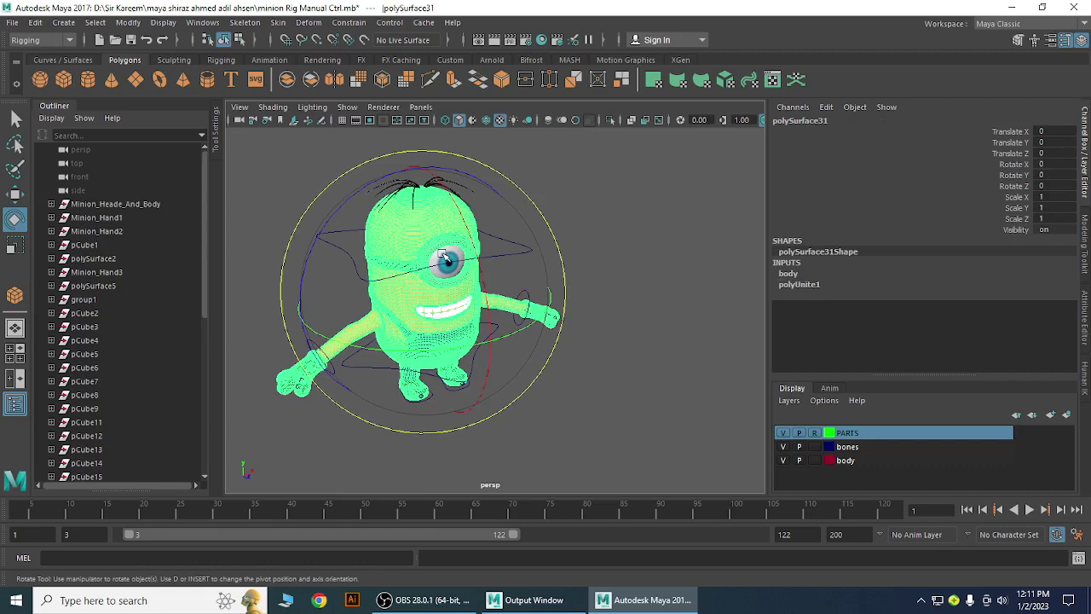
pyautogui.click(707, 281)
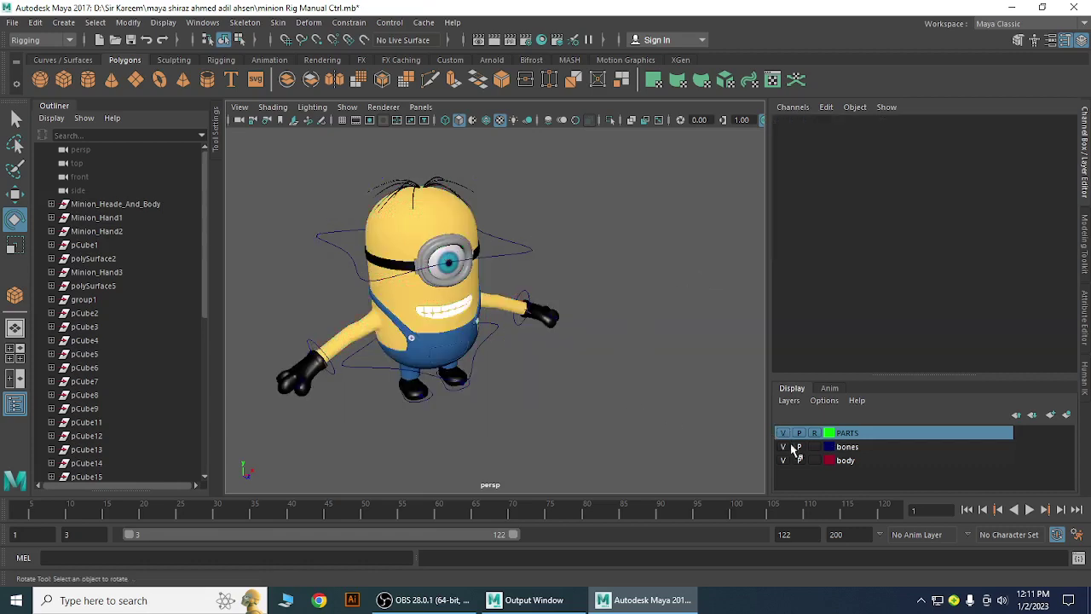
pyautogui.click(814, 461)
pyautogui.click(814, 461)
# Make the PARTS layer selectable and toggle its visibility to identify its objects, leaving the layer visible.
pyautogui.click(787, 434)
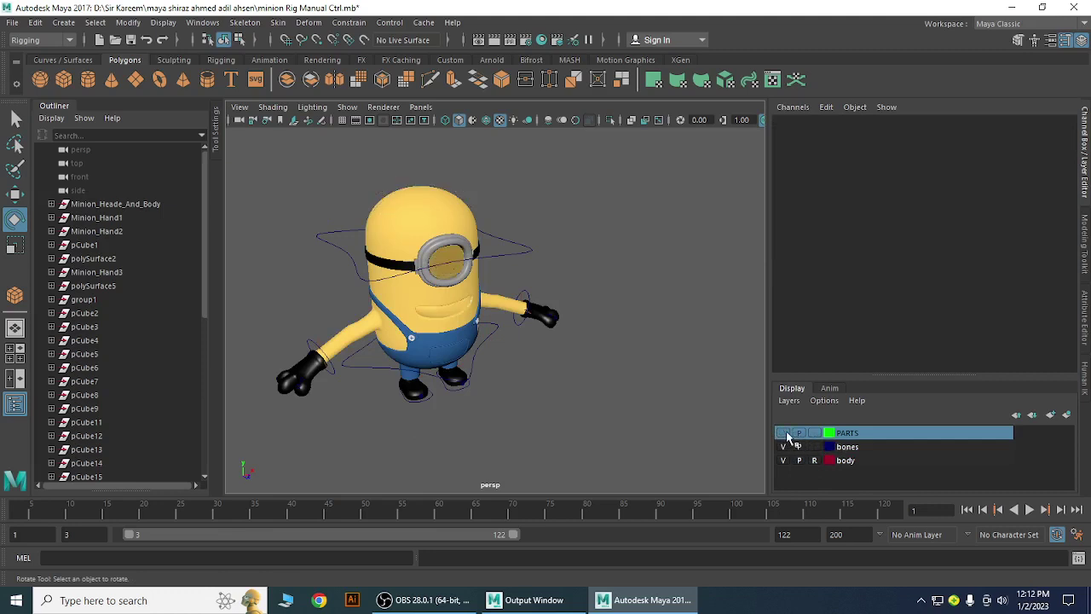
pyautogui.click(787, 434)
pyautogui.click(787, 434)
pyautogui.click(787, 434)
pyautogui.click(787, 434)
pyautogui.click(787, 434)
pyautogui.click(787, 434)
pyautogui.click(787, 434)
pyautogui.click(787, 434)
pyautogui.click(787, 434)
# Duplicate the minion's eyeball sphere and move the copy beside the character to about X 16.1.
pyautogui.click(445, 257)
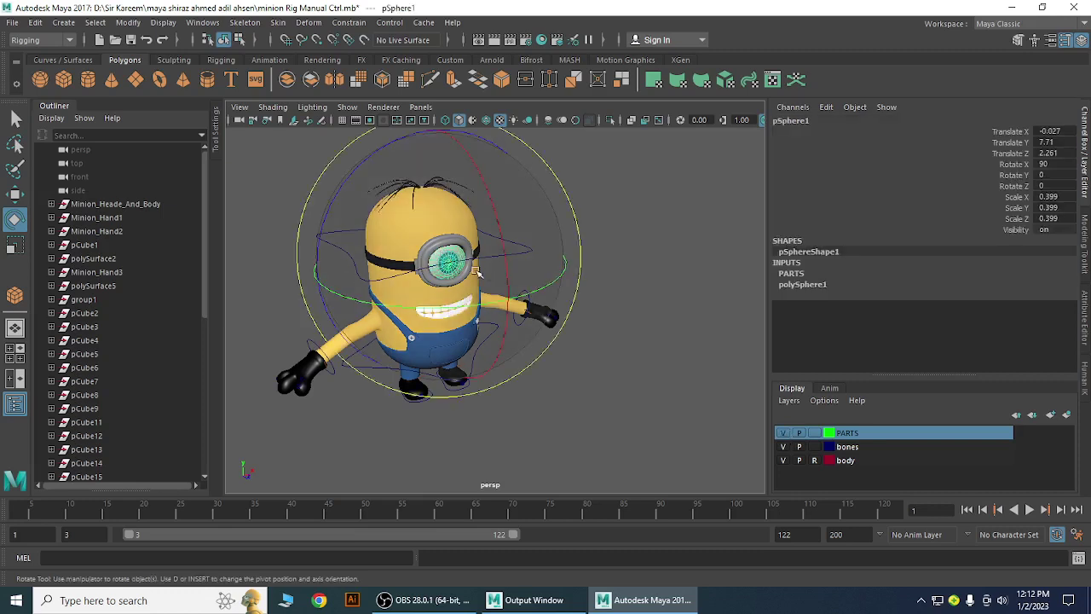
pyautogui.hotkey('ctrl', 'd')
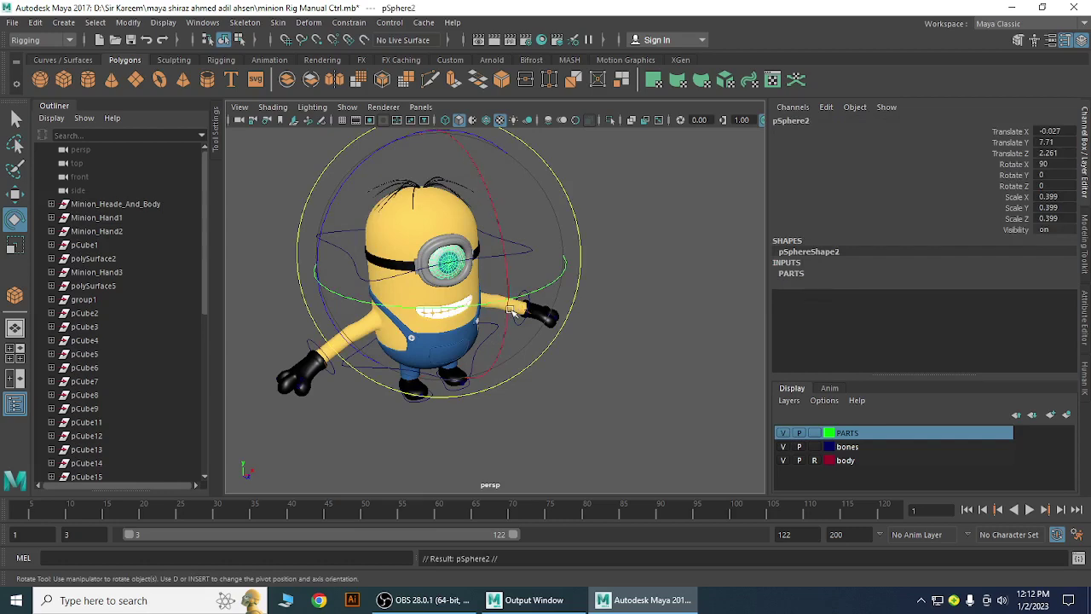
pyautogui.press('w')
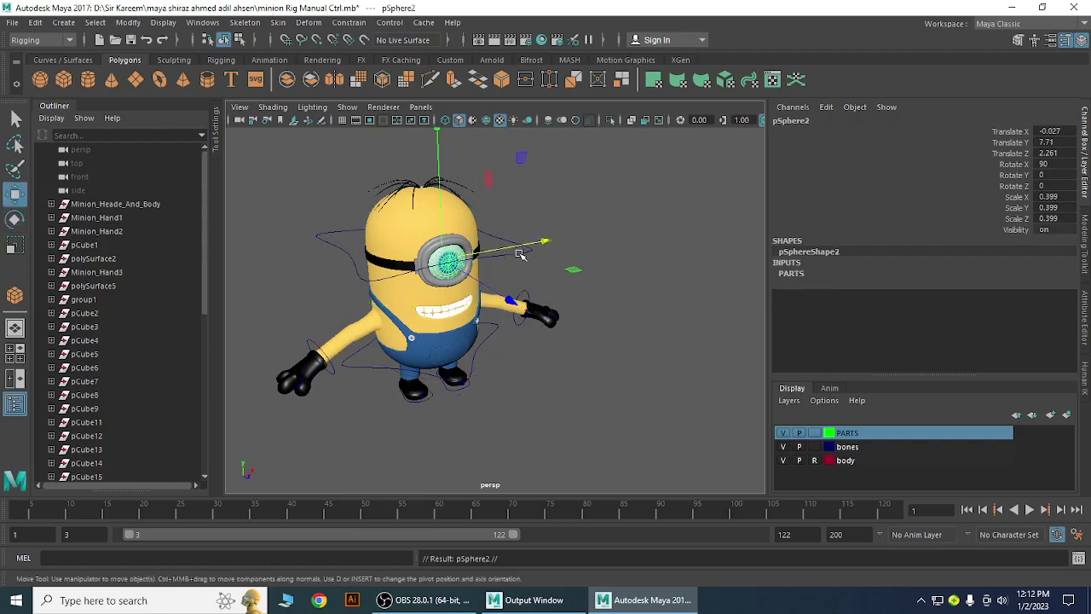
pyautogui.moveTo(520, 247); pyautogui.dragTo(731, 227)
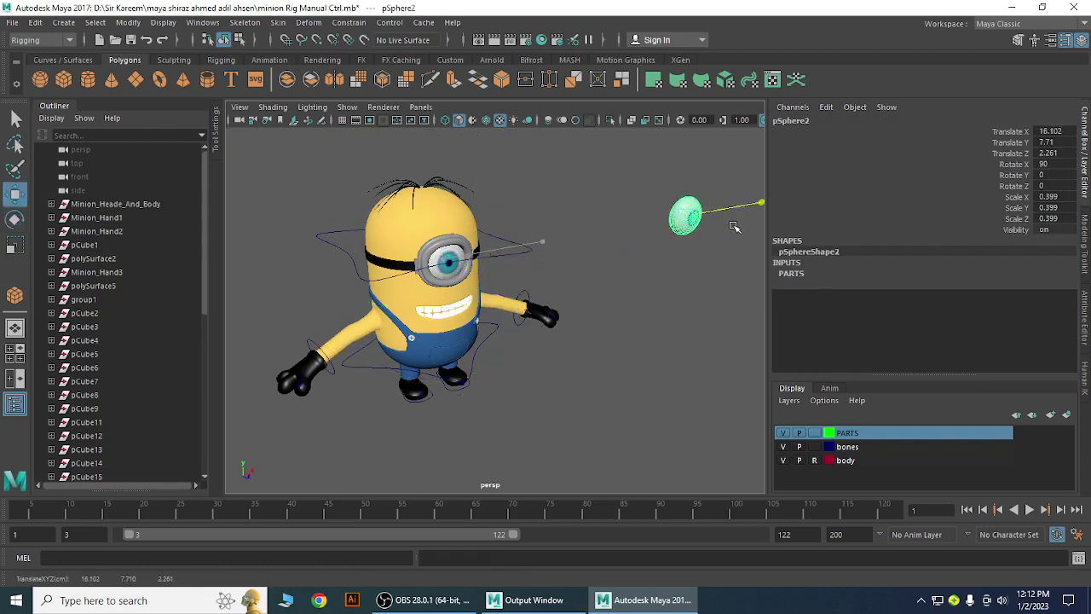
pyautogui.keyDown('alt'); pyautogui.moveTo(670, 290); pyautogui.dragTo(588, 295); pyautogui.keyUp('alt')
pyautogui.keyDown('alt'); pyautogui.moveTo(587, 295); pyautogui.dragTo(506, 287, button='middle'); pyautogui.keyUp('alt')
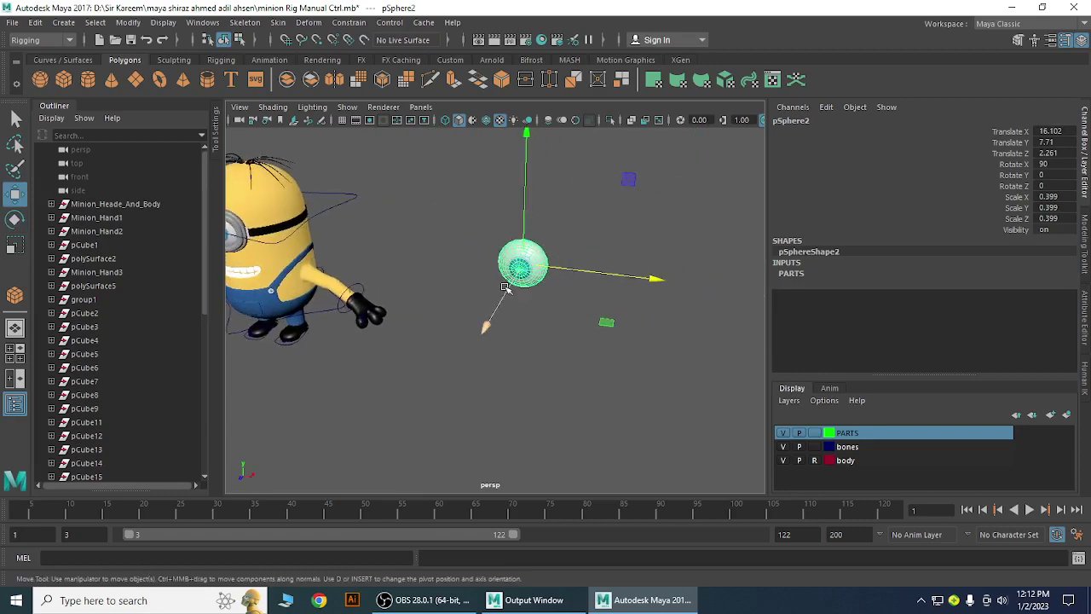
pyautogui.keyDown('alt'); pyautogui.moveTo(507, 287); pyautogui.dragTo(555, 333, button='right'); pyautogui.keyUp('alt')
pyautogui.keyDown('alt'); pyautogui.moveTo(555, 333); pyautogui.dragTo(480, 360); pyautogui.keyUp('alt')
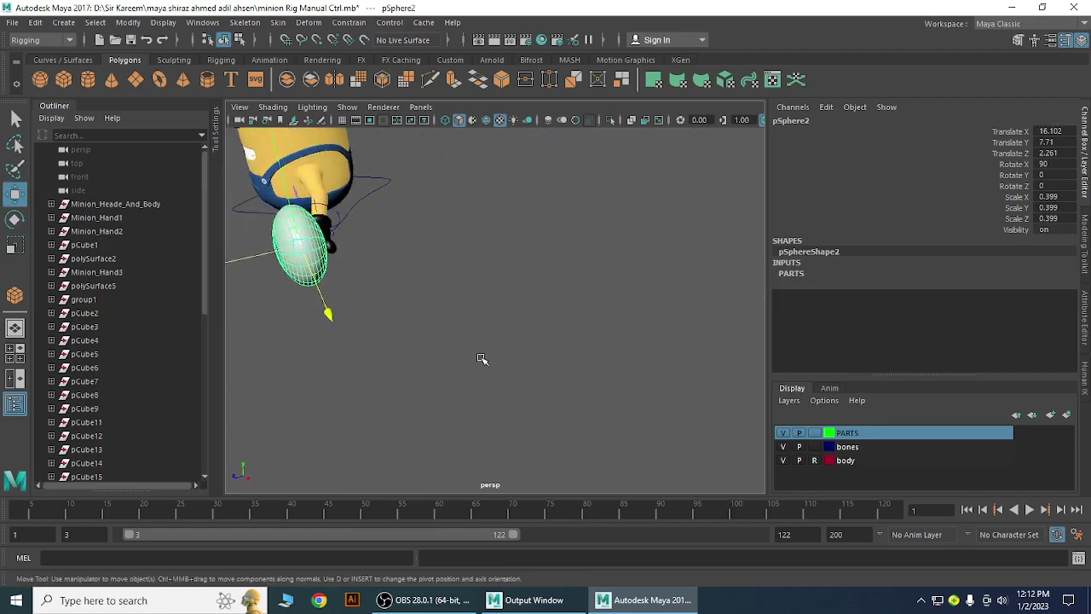
# Scale the eyeball copy along its flattened Z direction until it forms a round sphere.
pyautogui.press('r')
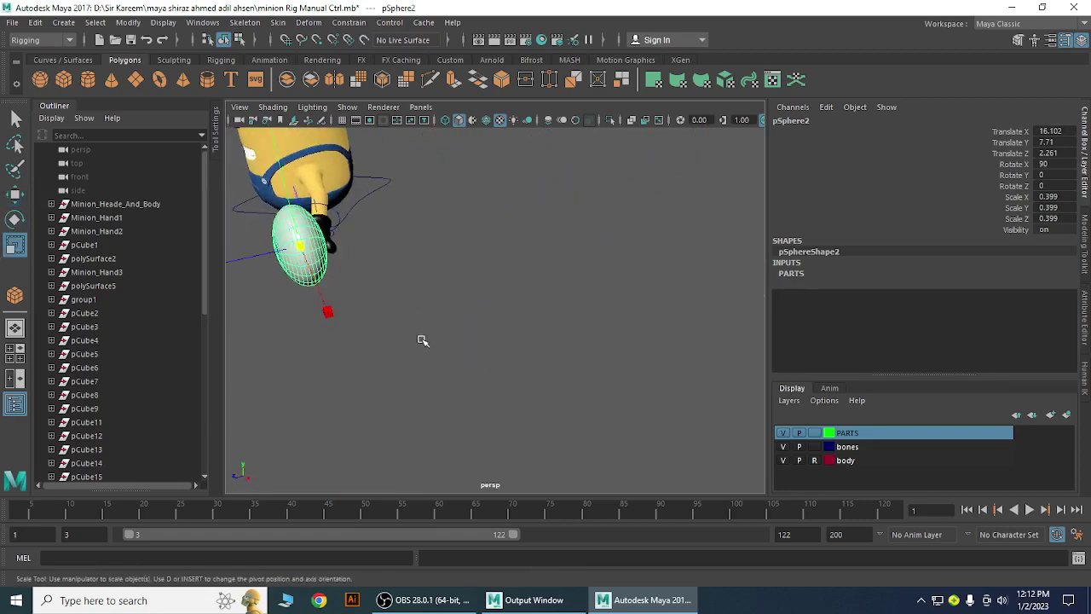
pyautogui.keyDown('alt'); pyautogui.moveTo(422, 340); pyautogui.dragTo(479, 348); pyautogui.keyUp('alt')
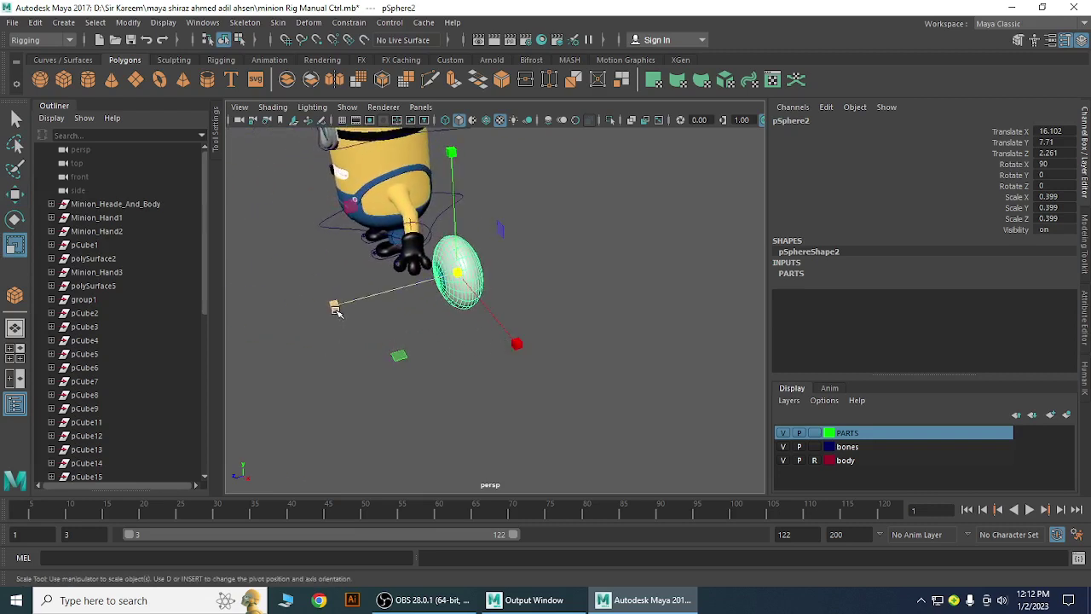
pyautogui.moveTo(337, 312); pyautogui.dragTo(245, 349)
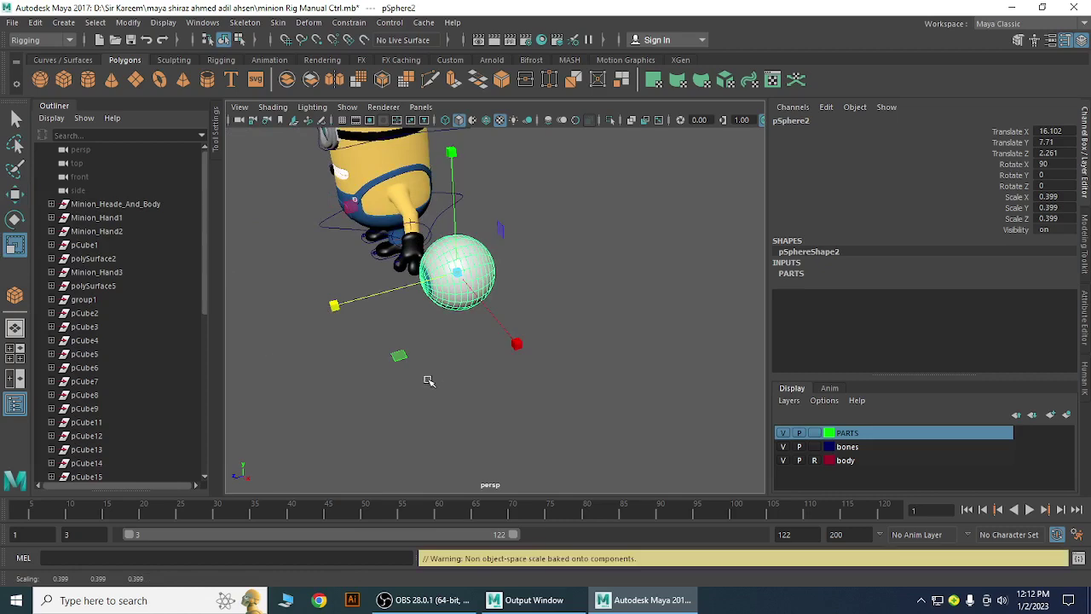
# Duplicate the round eyeball and move the copy along X until it sits close beside the first one.
pyautogui.keyDown('alt'); pyautogui.moveTo(429, 381); pyautogui.dragTo(536, 350); pyautogui.keyUp('alt')
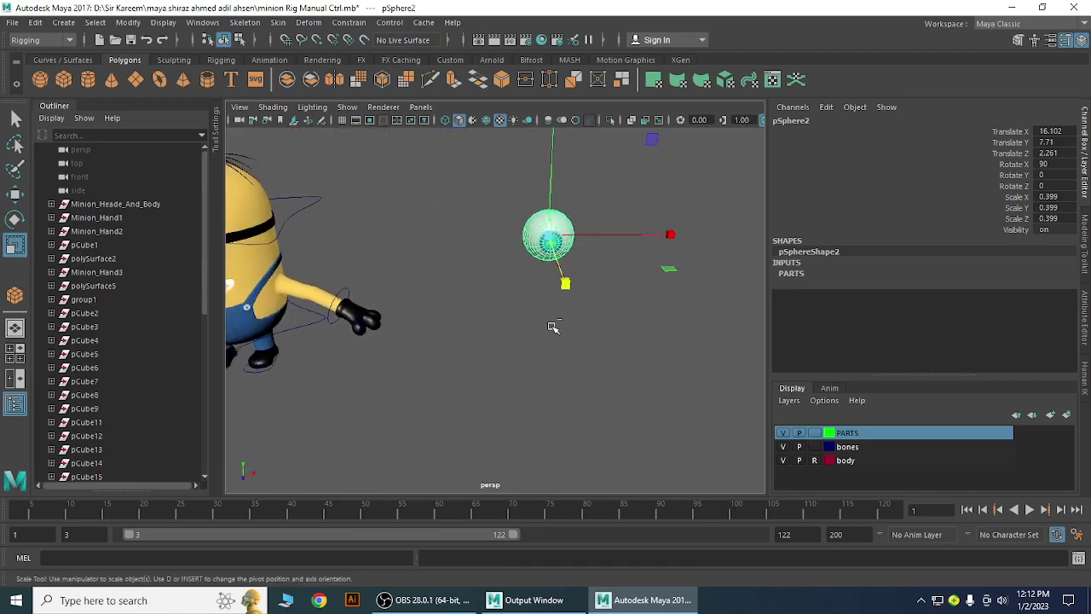
pyautogui.hotkey('ctrl', 'd')
pyautogui.press('w')
pyautogui.moveTo(653, 236); pyautogui.dragTo(714, 254)
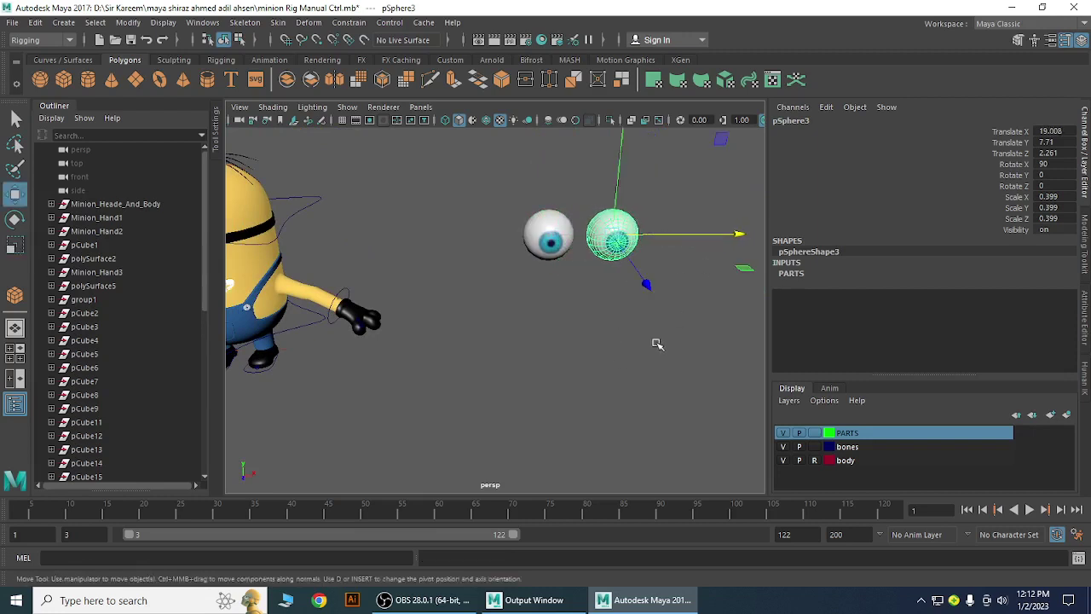
pyautogui.click(656, 344)
pyautogui.keyDown('alt'); pyautogui.moveTo(620, 373); pyautogui.dragTo(538, 349); pyautogui.keyUp('alt')
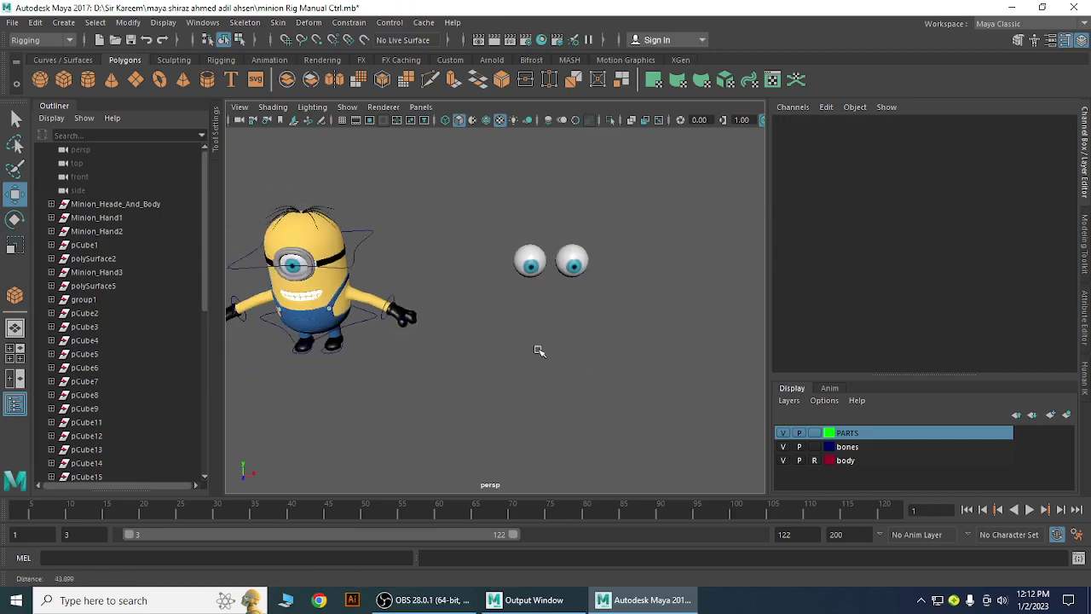
pyautogui.click(588, 259)
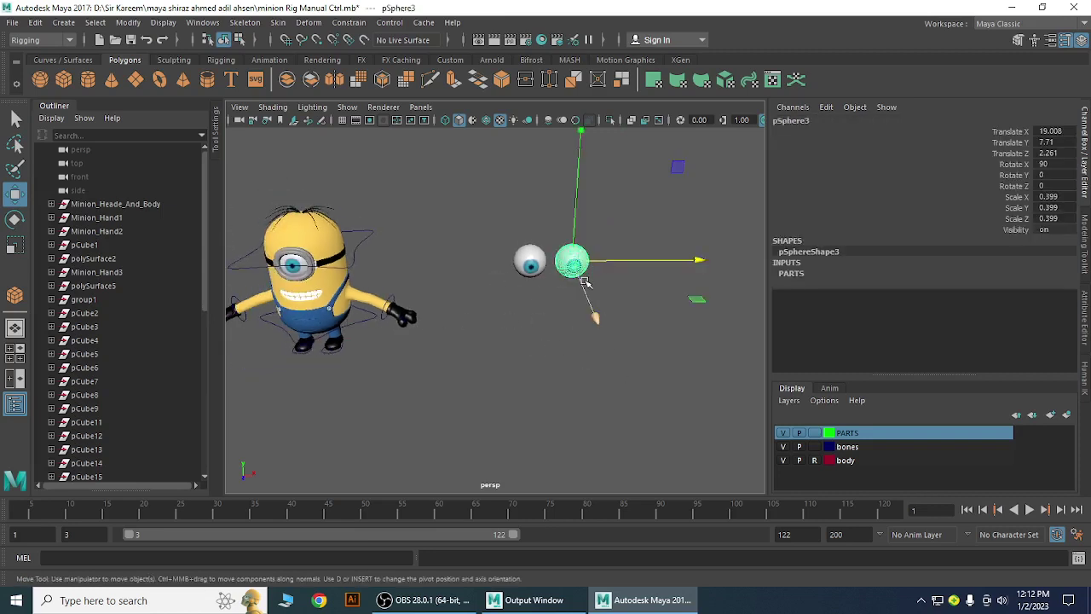
pyautogui.moveTo(662, 261); pyautogui.dragTo(644, 273)
pyautogui.click(551, 363)
# Examine the pair of eyeballs next to the minion from several angles in the perspective view.
pyautogui.keyDown('alt'); pyautogui.moveTo(475, 406); pyautogui.dragTo(501, 381); pyautogui.keyUp('alt')
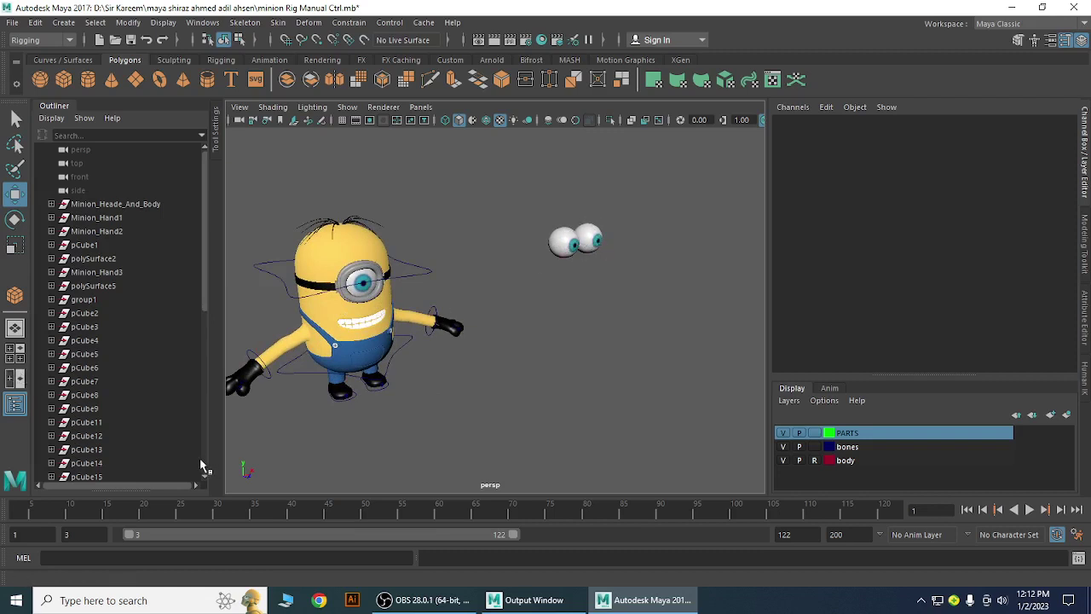
pyautogui.keyDown('alt'); pyautogui.moveTo(487, 361); pyautogui.dragTo(553, 313); pyautogui.keyUp('alt')
pyautogui.keyDown('alt'); pyautogui.moveTo(553, 313); pyautogui.dragTo(524, 336, button='right'); pyautogui.keyUp('alt')
pyautogui.keyDown('alt'); pyautogui.moveTo(529, 375); pyautogui.dragTo(535, 380); pyautogui.keyUp('alt')
pyautogui.keyDown('alt'); pyautogui.moveTo(571, 376); pyautogui.dragTo(478, 357, button='right'); pyautogui.keyUp('alt')
pyautogui.keyDown('alt'); pyautogui.moveTo(479, 365); pyautogui.dragTo(526, 304); pyautogui.keyUp('alt')
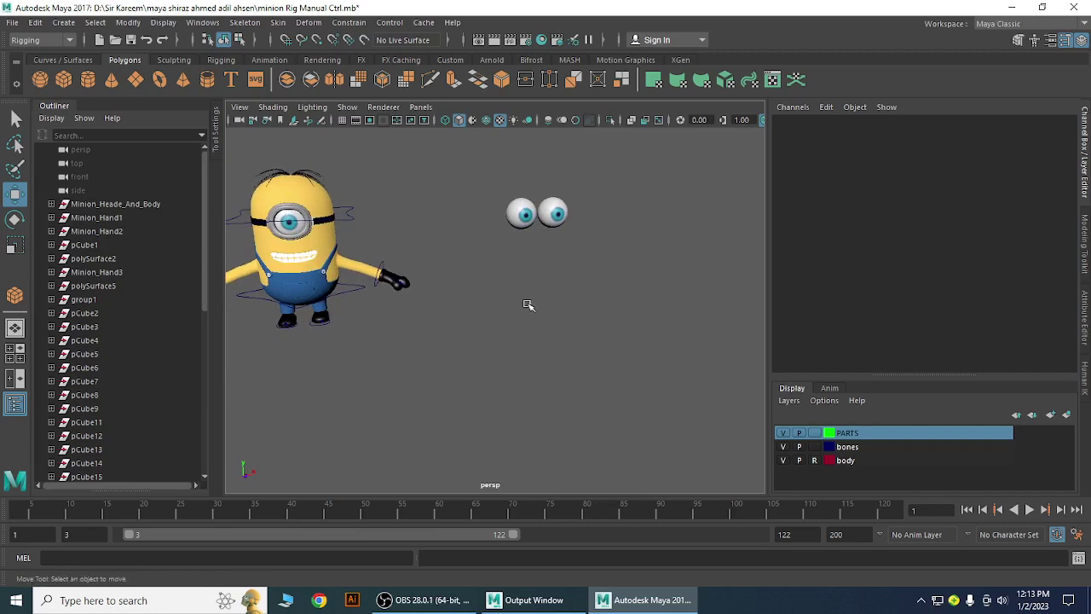
pyautogui.keyDown('alt'); pyautogui.moveTo(526, 305); pyautogui.dragTo(506, 395, button='middle'); pyautogui.keyUp('alt')
pyautogui.keyDown('alt'); pyautogui.moveTo(506, 394); pyautogui.dragTo(446, 372); pyautogui.keyUp('alt')
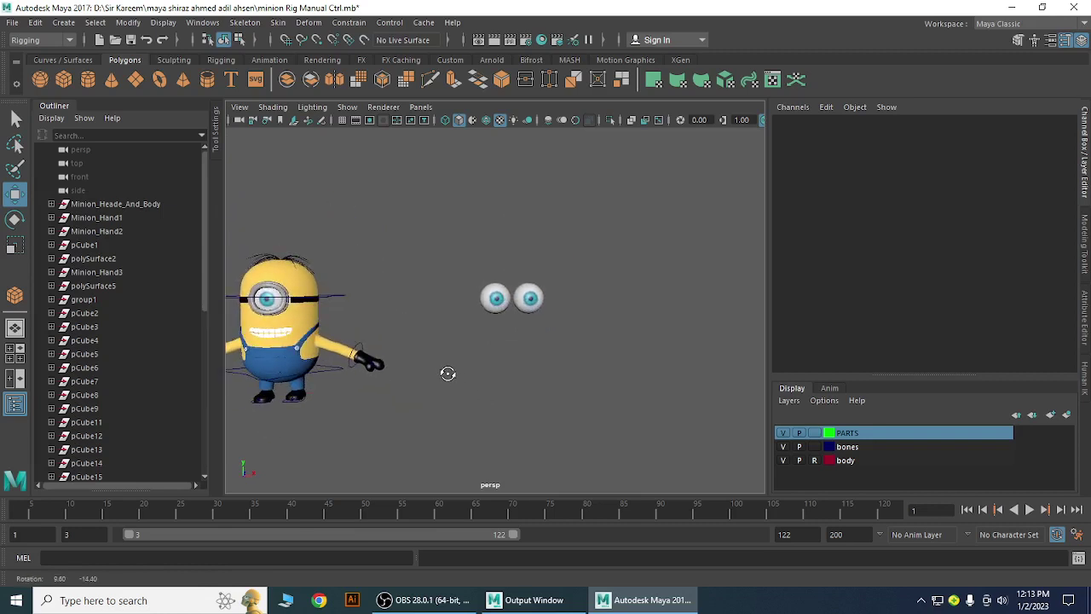
# Switch to the front view, compare the minion's own eye with the separate eyeballs, and frame the eyeball pair.
pyautogui.press('space')
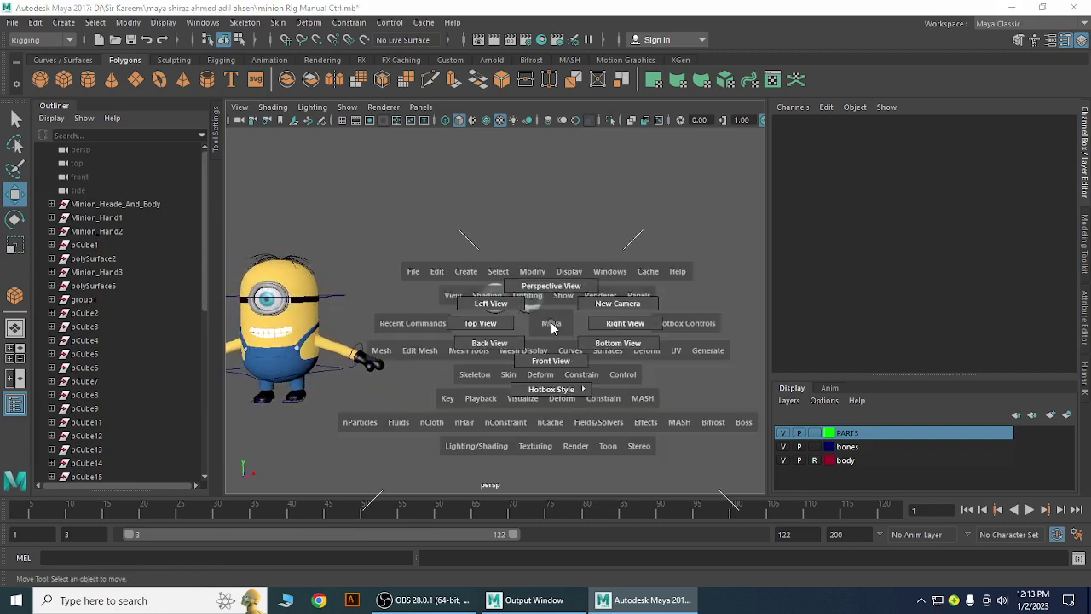
pyautogui.moveTo(552, 324); pyautogui.dragTo(552, 359)
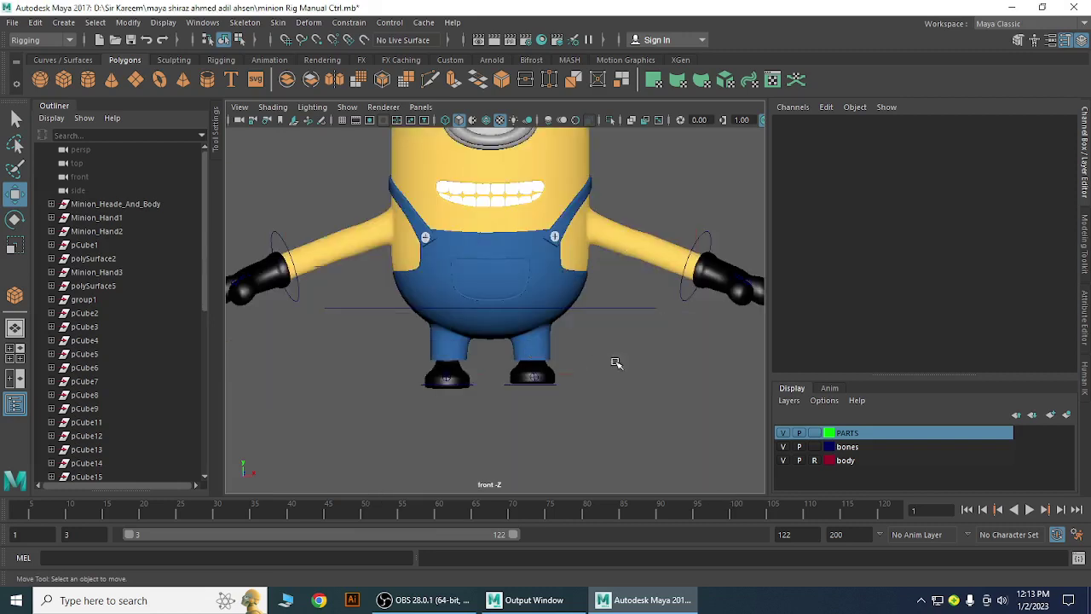
pyautogui.keyDown('alt'); pyautogui.moveTo(616, 363); pyautogui.dragTo(457, 322, button='right'); pyautogui.keyUp('alt')
pyautogui.keyDown('alt'); pyautogui.moveTo(599, 310); pyautogui.dragTo(379, 324, button='middle'); pyautogui.keyUp('alt')
pyautogui.keyDown('alt'); pyautogui.moveTo(473, 354); pyautogui.dragTo(545, 380, button='right'); pyautogui.keyUp('alt')
pyautogui.keyDown('alt'); pyautogui.moveTo(470, 343); pyautogui.dragTo(531, 392, button='middle'); pyautogui.keyUp('alt')
pyautogui.keyDown('alt'); pyautogui.moveTo(480, 345); pyautogui.dragTo(603, 408, button='right'); pyautogui.keyUp('alt')
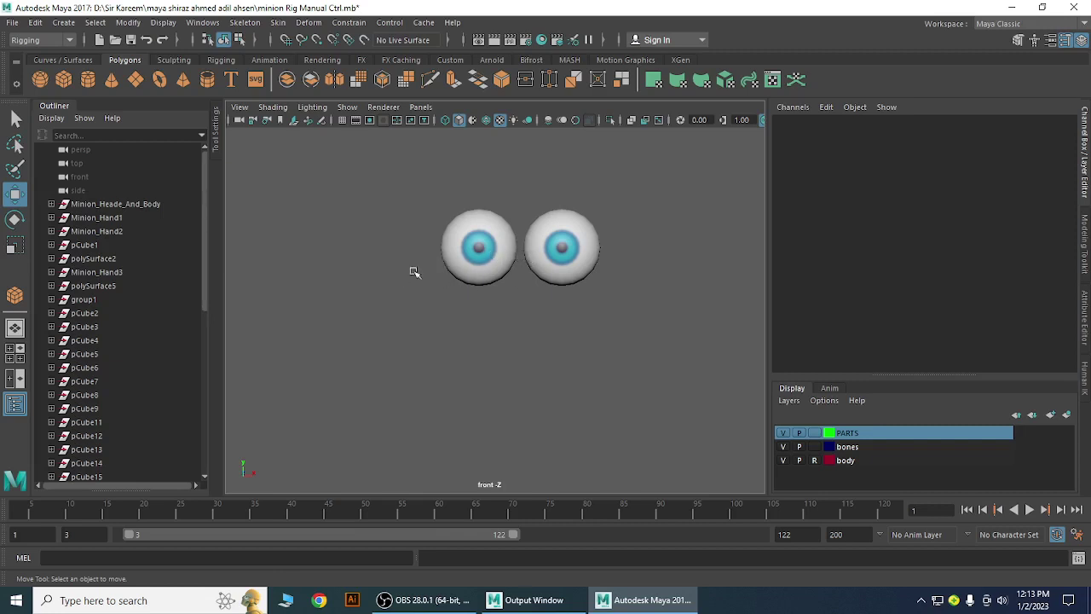
pyautogui.keyDown('alt'); pyautogui.moveTo(532, 244); pyautogui.dragTo(346, 293, button='right'); pyautogui.keyUp('alt')
pyautogui.keyDown('alt'); pyautogui.moveTo(346, 292); pyautogui.dragTo(626, 372, button='middle'); pyautogui.keyUp('alt')
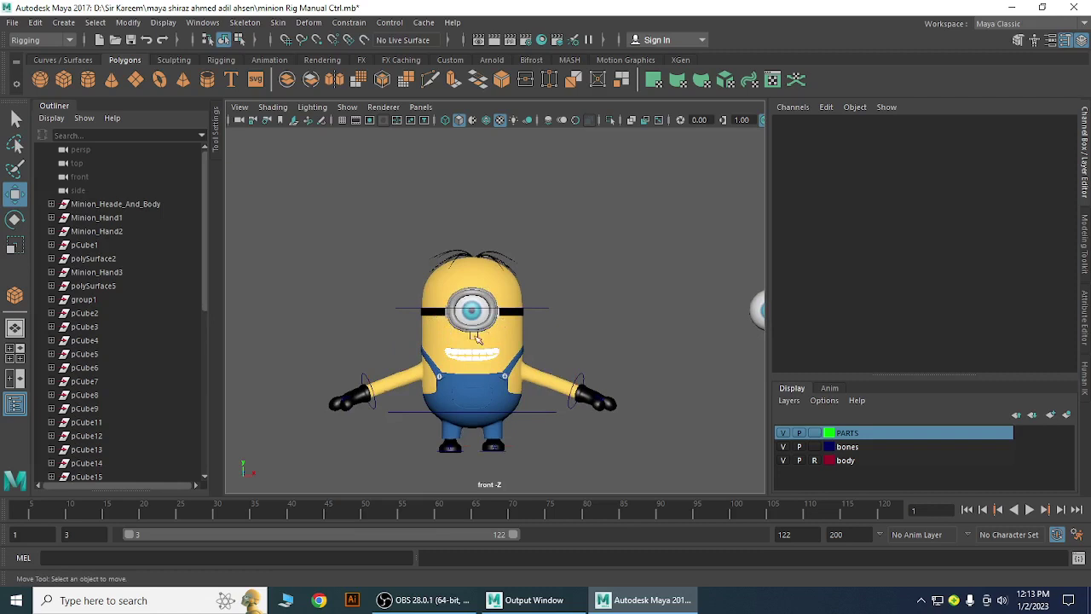
pyautogui.keyDown('alt'); pyautogui.moveTo(643, 349); pyautogui.dragTo(602, 337, button='right'); pyautogui.keyUp('alt')
pyautogui.keyDown('alt'); pyautogui.moveTo(602, 337); pyautogui.dragTo(388, 312, button='middle'); pyautogui.keyUp('alt')
pyautogui.keyDown('alt'); pyautogui.moveTo(435, 319); pyautogui.dragTo(587, 390, button='right'); pyautogui.keyUp('alt')
pyautogui.keyDown('alt'); pyautogui.moveTo(587, 390); pyautogui.dragTo(490, 392, button='middle'); pyautogui.keyUp('alt')
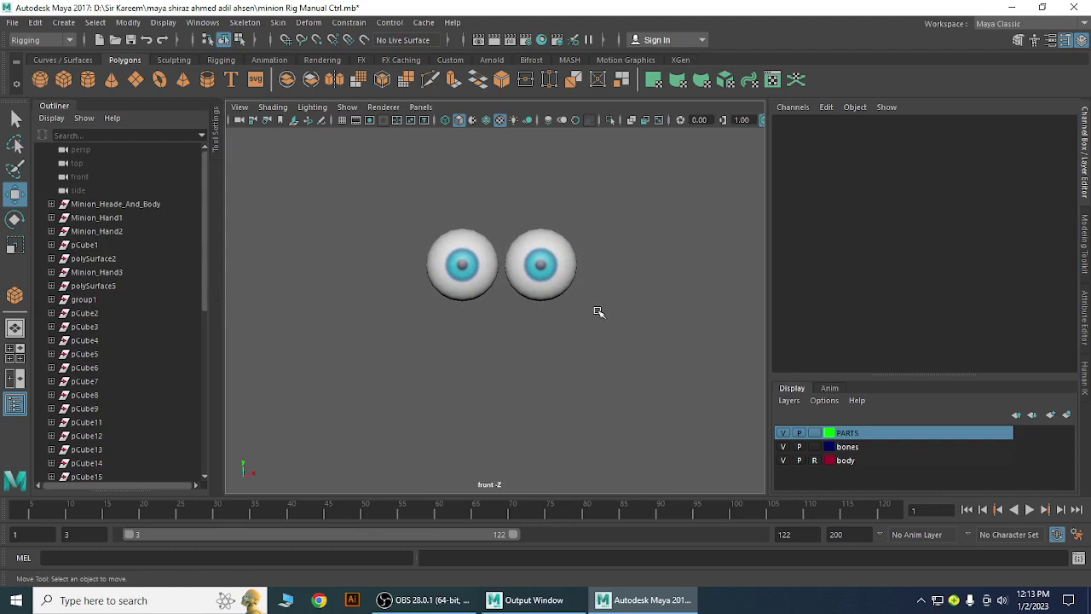
# Create a NURBS circle and move it below the eyeball pair, to about X 17.3 and Y 5.28.
pyautogui.click(61, 60)
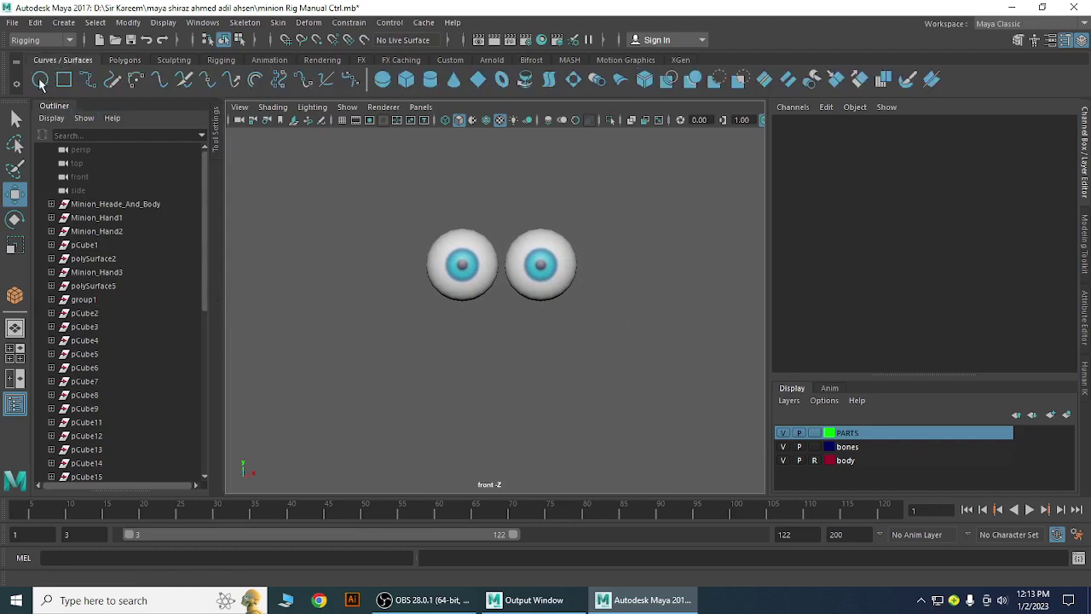
pyautogui.click(40, 82)
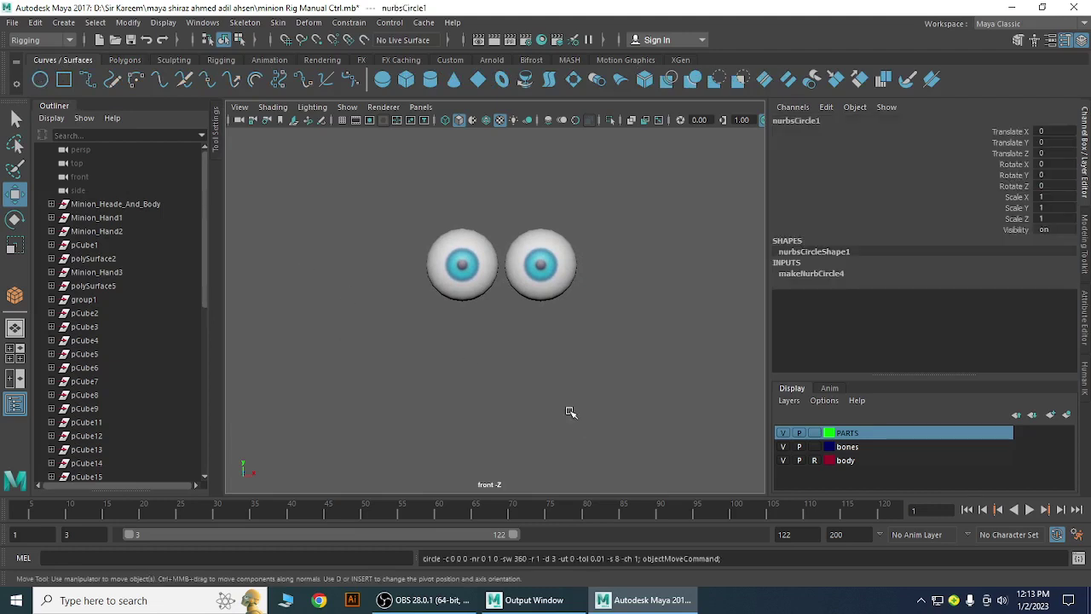
pyautogui.scroll(-3, 568, 412)
pyautogui.keyDown('alt'); pyautogui.moveTo(463, 383); pyautogui.dragTo(546, 373, button='middle'); pyautogui.keyUp('alt')
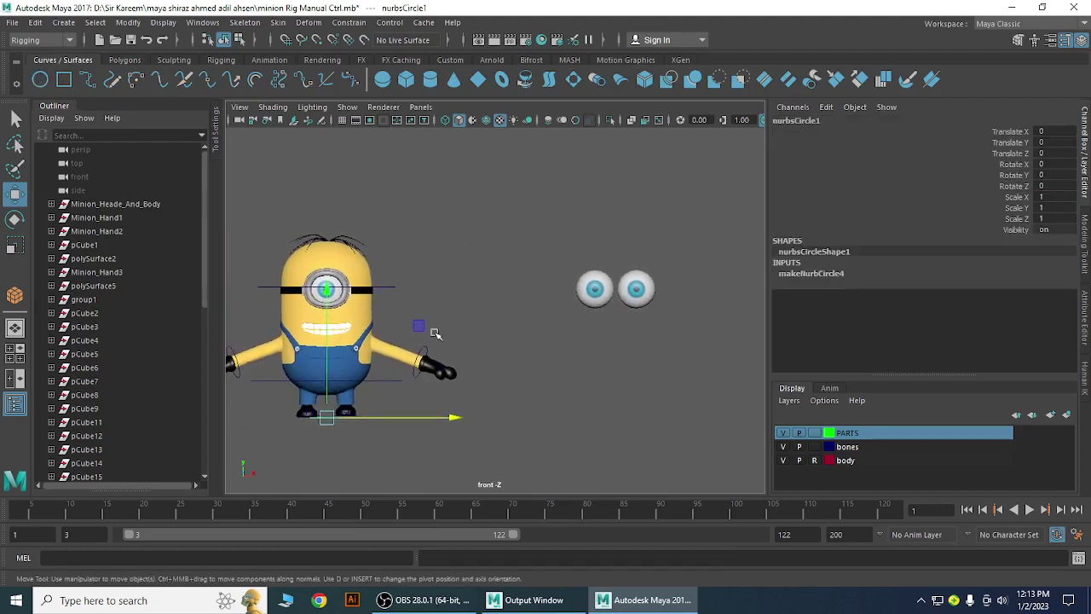
pyautogui.moveTo(433, 333); pyautogui.dragTo(717, 241, button='middle')
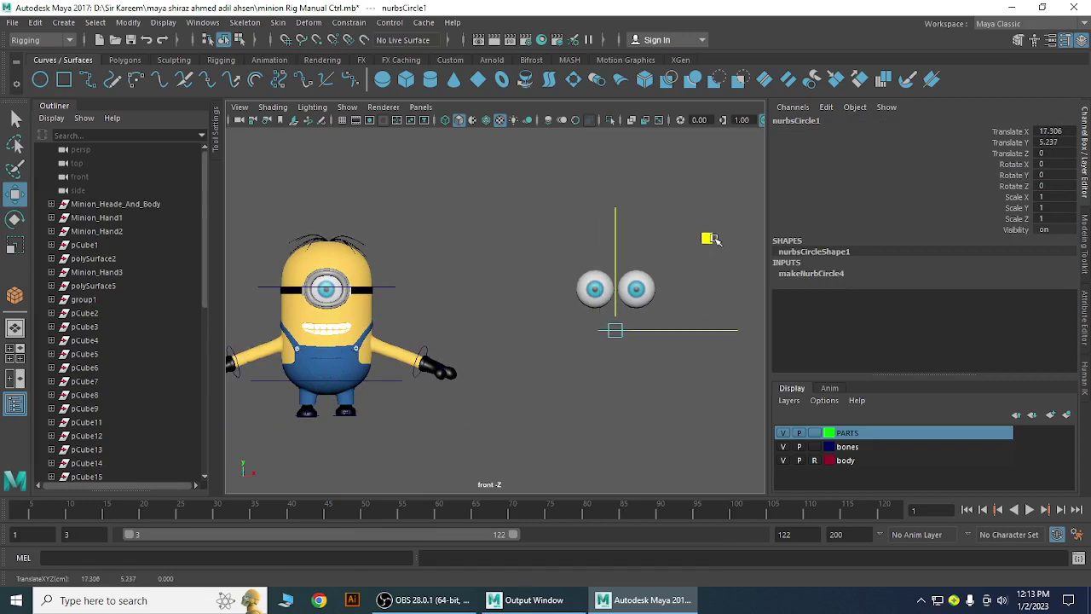
pyautogui.moveTo(714, 239); pyautogui.dragTo(714, 238)
# Rotate the circle to -90 in X so it faces the front view, and deselect it.
pyautogui.keyDown('alt'); pyautogui.moveTo(531, 413); pyautogui.dragTo(692, 461, button='right'); pyautogui.keyUp('alt')
pyautogui.keyDown('alt'); pyautogui.moveTo(626, 394); pyautogui.dragTo(408, 379, button='middle'); pyautogui.keyUp('alt')
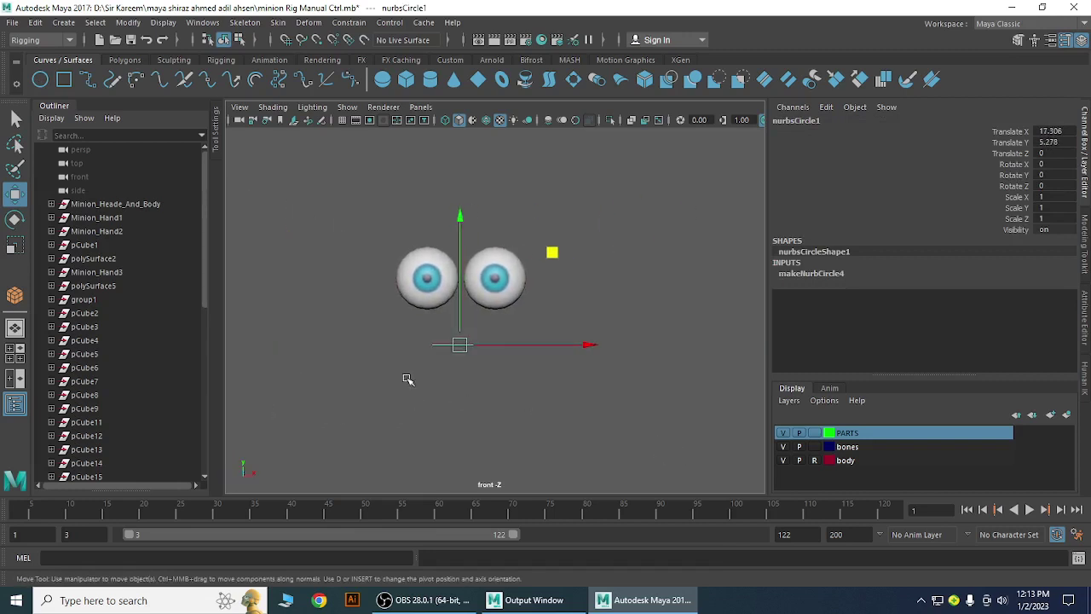
pyautogui.keyDown('alt'); pyautogui.moveTo(407, 379); pyautogui.dragTo(569, 432, button='right'); pyautogui.keyUp('alt')
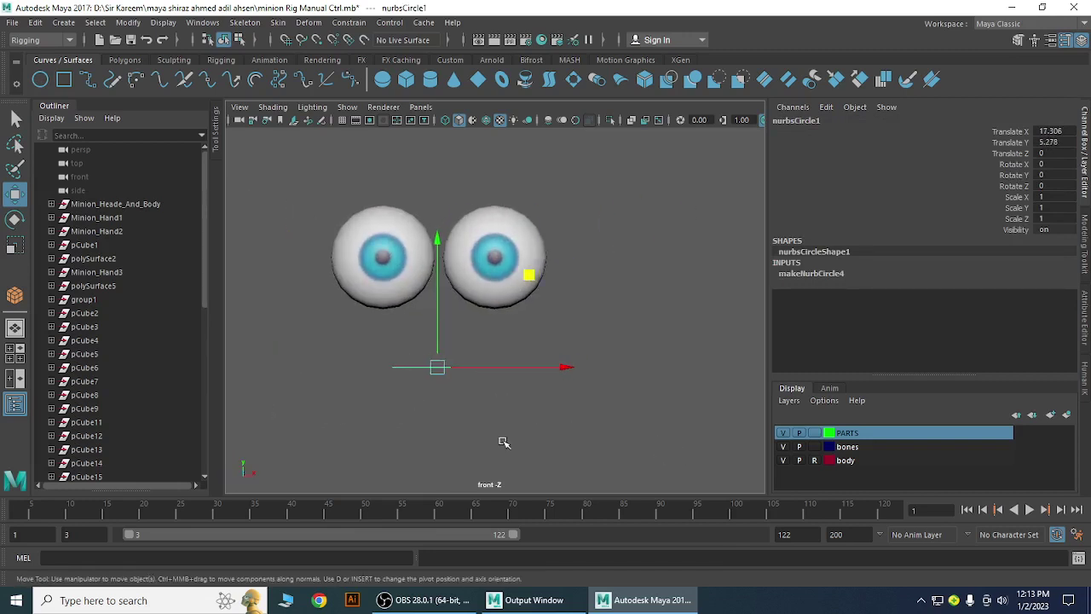
pyautogui.press('e')
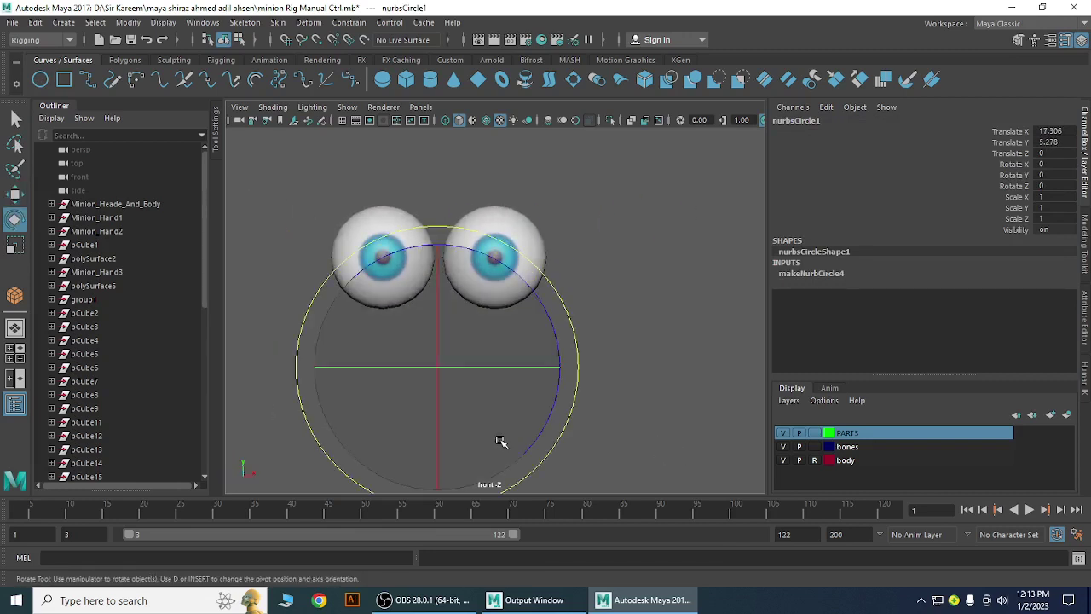
pyautogui.click(437, 430)
pyautogui.moveTo(437, 404); pyautogui.dragTo(438, 396)
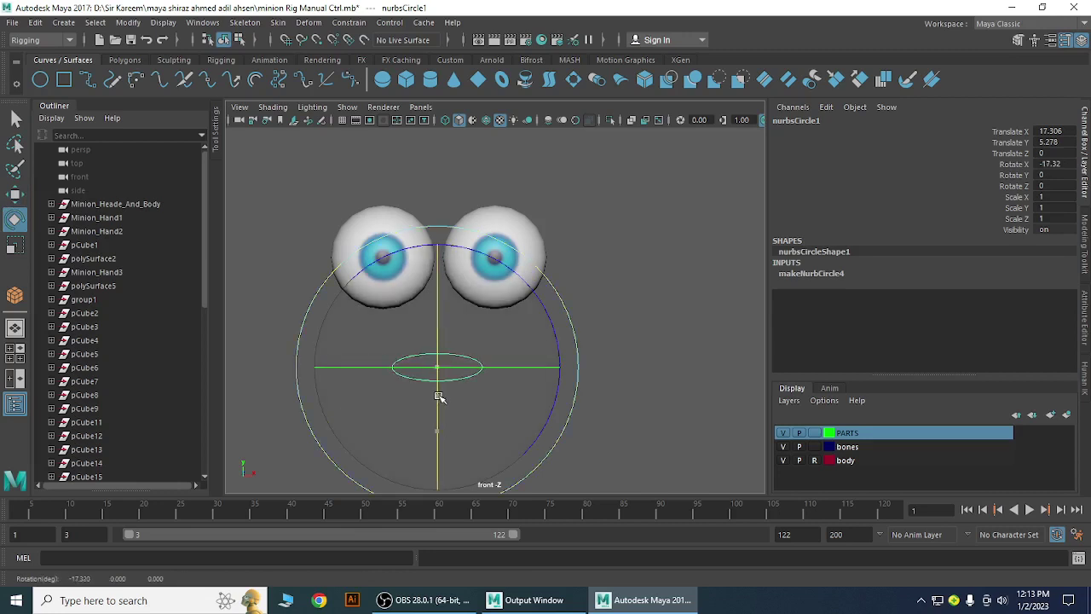
pyautogui.doubleClick(1063, 162)
pyautogui.write('-90')
pyautogui.press('Return')
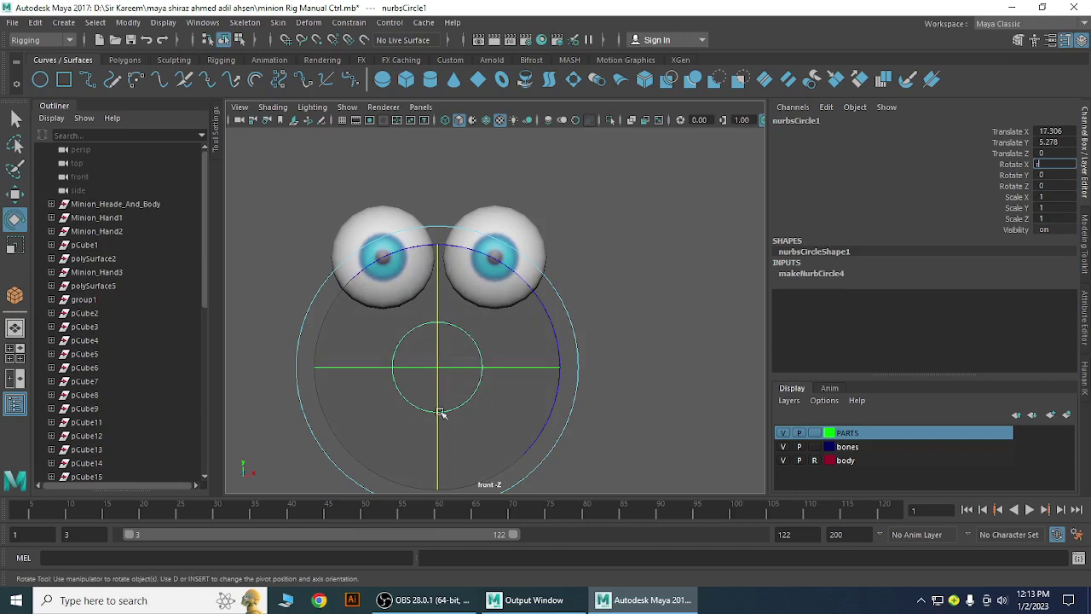
pyautogui.click(707, 322)
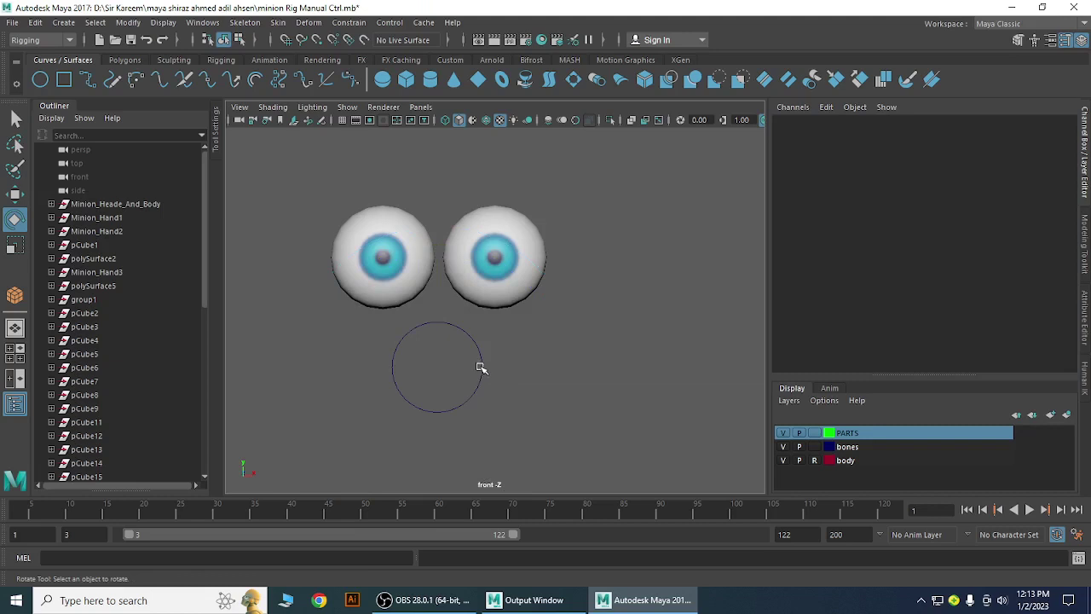
# Scale the circle uniformly to about 2.475 and flatten it vertically into an oval as wide as both eyeballs.
pyautogui.click(480, 367)
pyautogui.press('r')
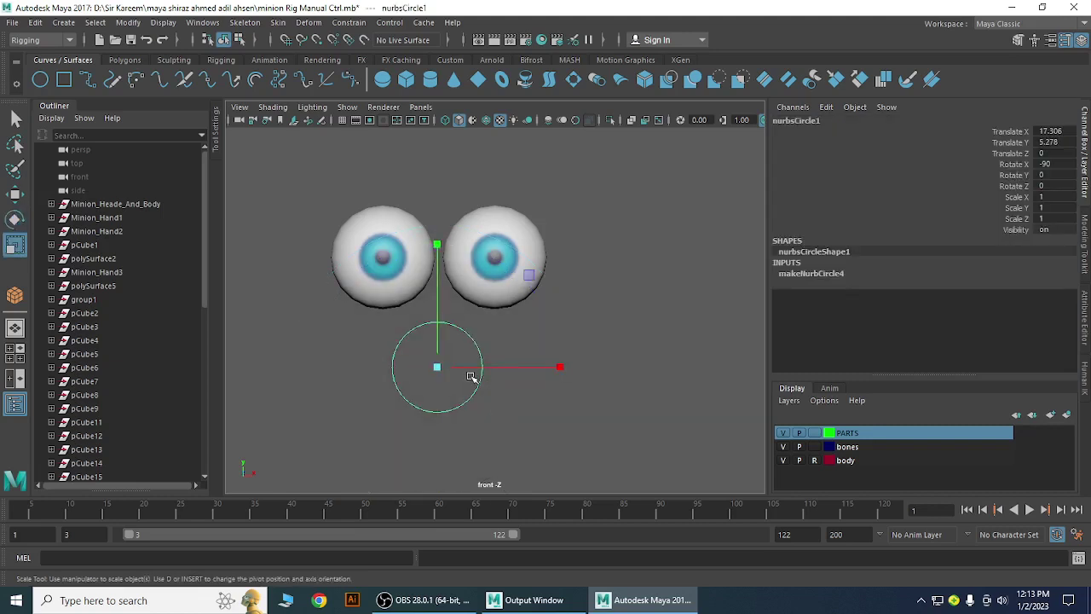
pyautogui.moveTo(439, 367); pyautogui.dragTo(546, 364)
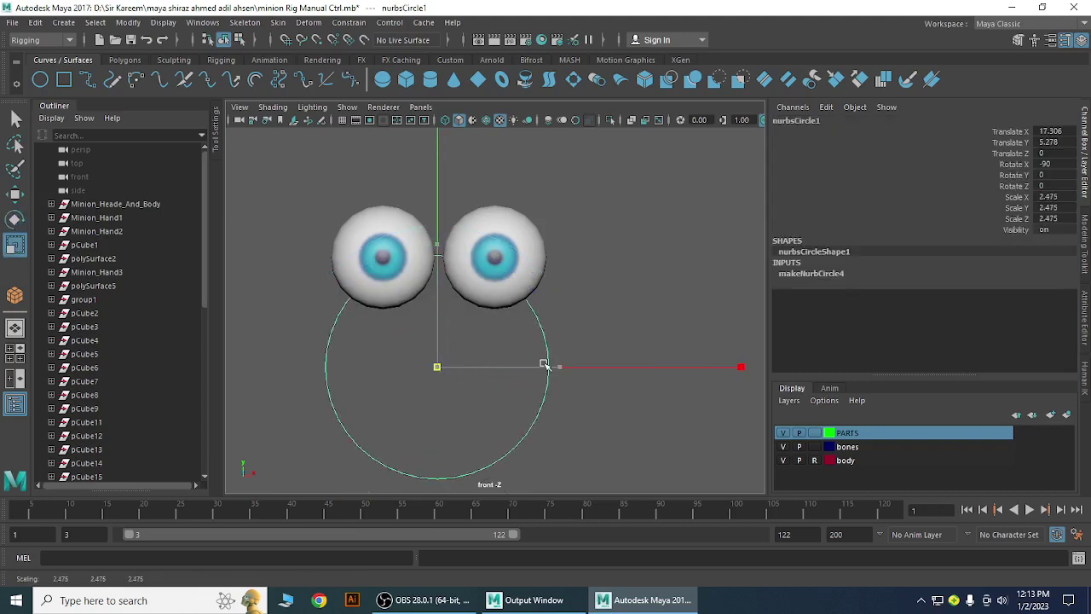
pyautogui.moveTo(436, 249); pyautogui.dragTo(439, 275)
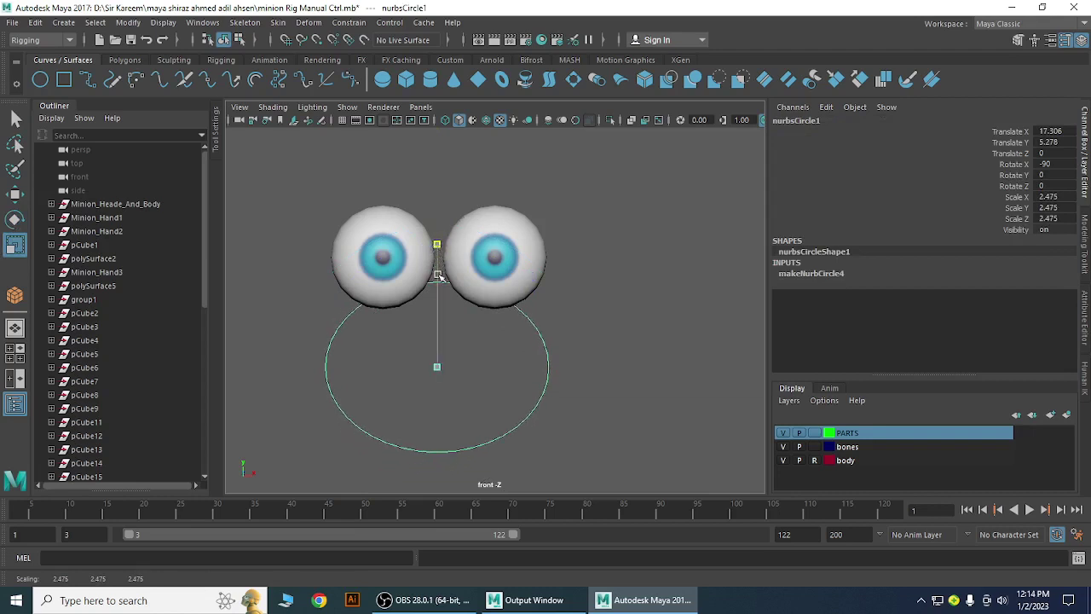
# Move the oval up around both eyeballs and centre it between them at about X 17.32, Y 7.69.
pyautogui.press('w')
pyautogui.moveTo(438, 333); pyautogui.dragTo(437, 220)
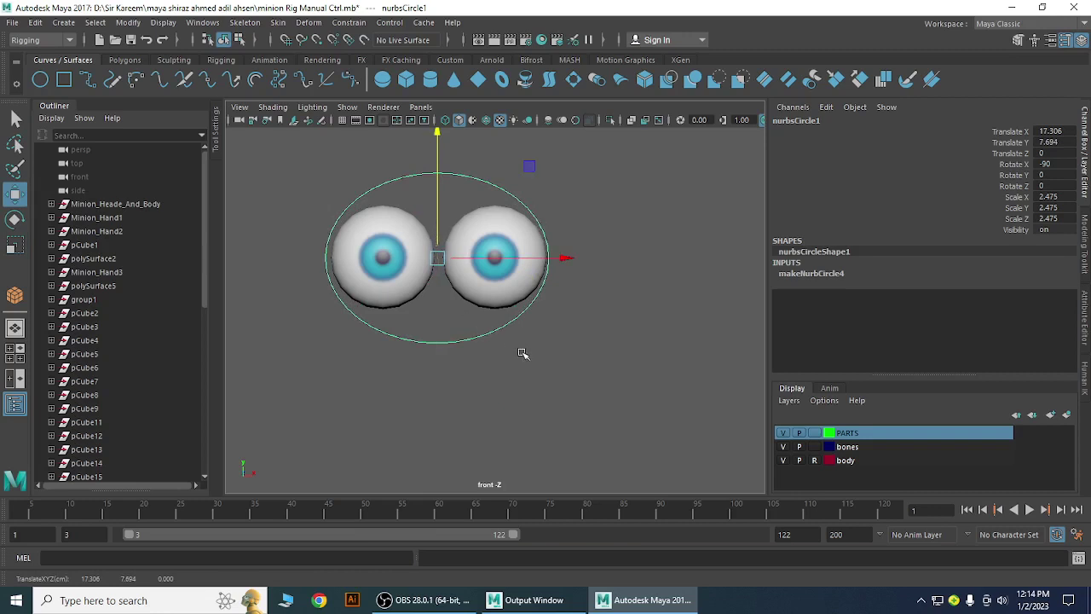
pyautogui.moveTo(568, 259); pyautogui.dragTo(569, 258)
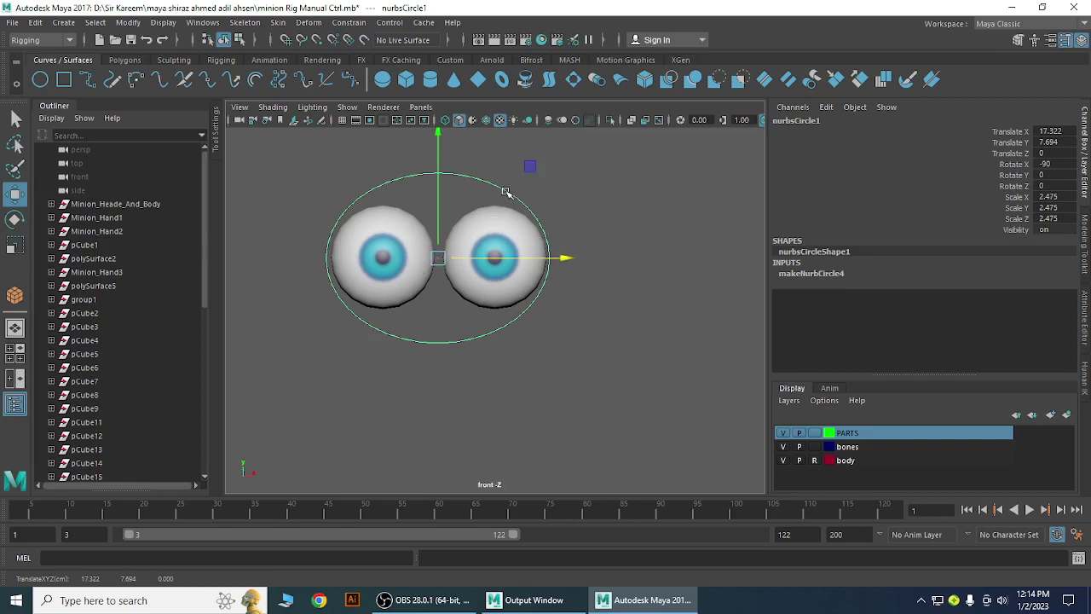
# Select the oval's four diagonal control vertices and scale them outward by about 1.07 to square off its corners.
pyautogui.press('F8')
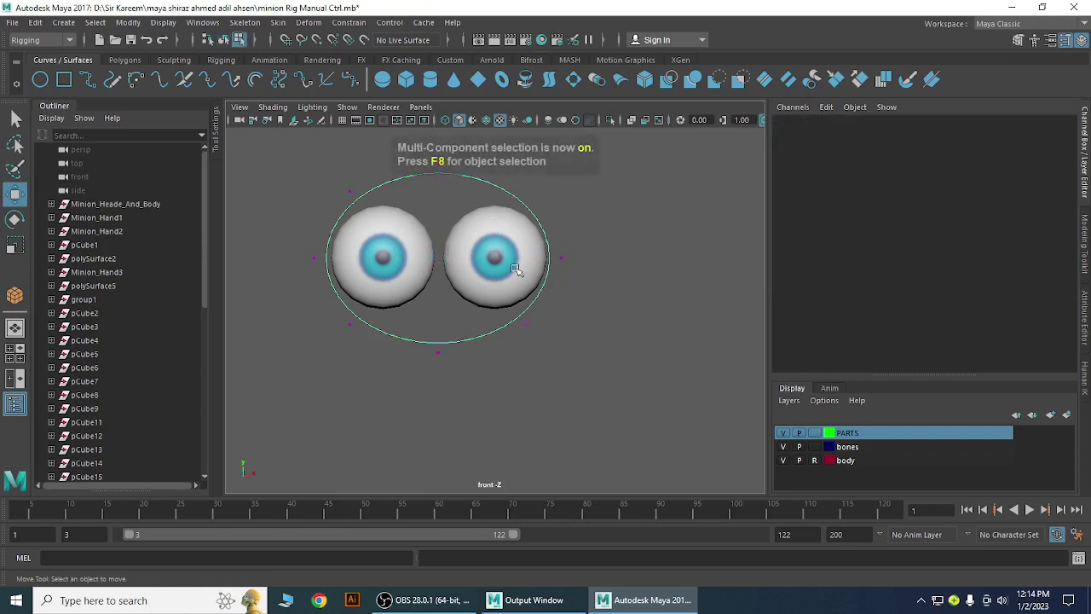
pyautogui.moveTo(322, 178); pyautogui.dragTo(375, 208)
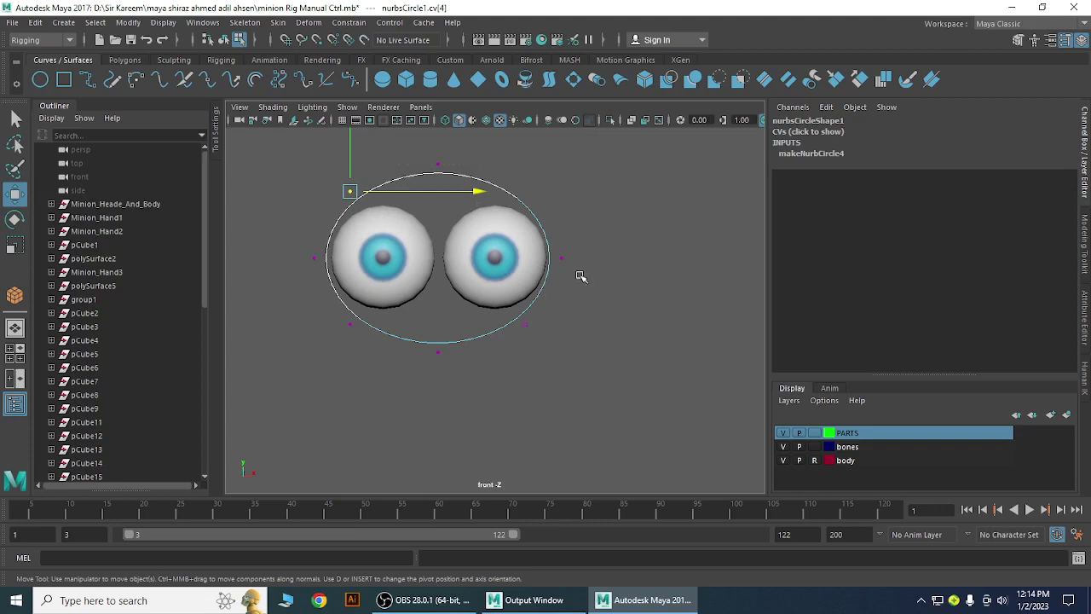
pyautogui.keyDown('shift'); pyautogui.moveTo(565, 166); pyautogui.dragTo(504, 226); pyautogui.keyUp('shift')
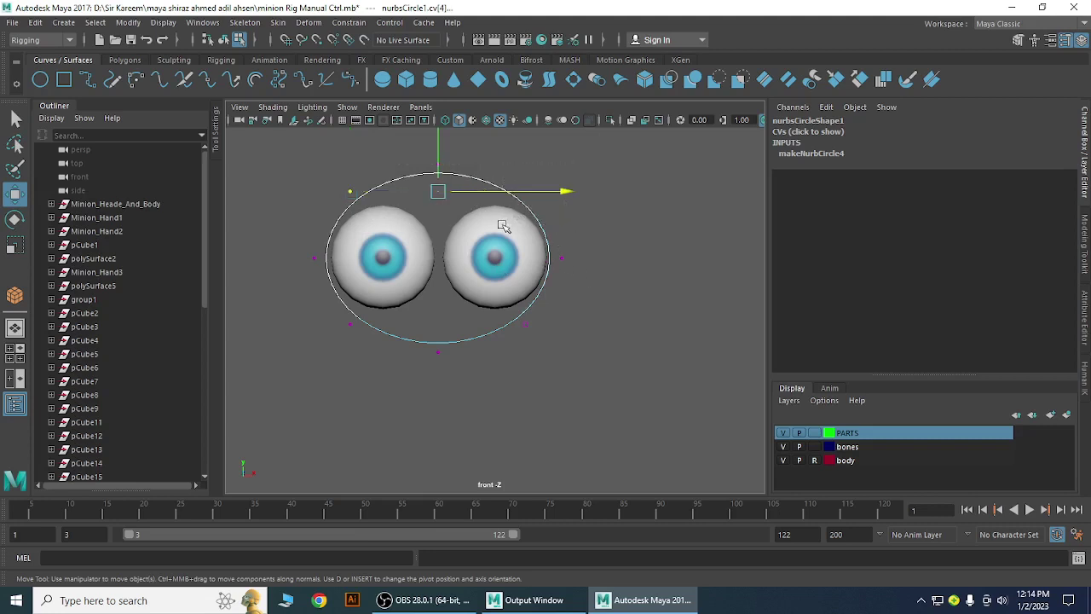
pyautogui.keyDown('shift'); pyautogui.moveTo(569, 312); pyautogui.dragTo(506, 367); pyautogui.keyUp('shift')
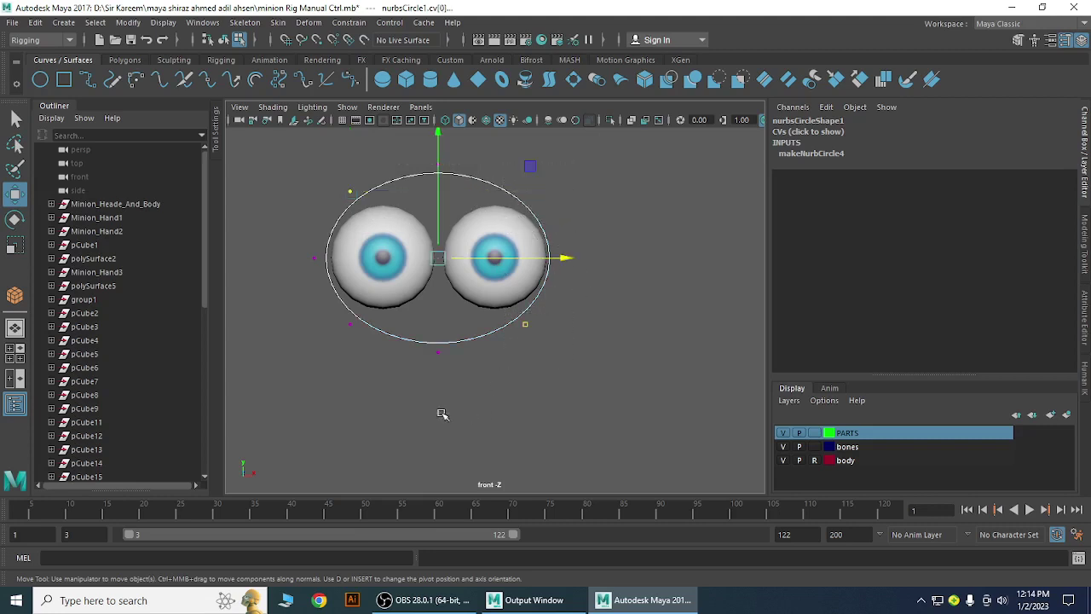
pyautogui.keyDown('shift'); pyautogui.moveTo(376, 312); pyautogui.dragTo(330, 362); pyautogui.keyUp('shift')
pyautogui.press('r')
pyautogui.moveTo(438, 258)
pyautogui.mouseDown()
pyautogui.moveTo(465, 246)
pyautogui.moveTo(445, 259)
pyautogui.mouseUp()
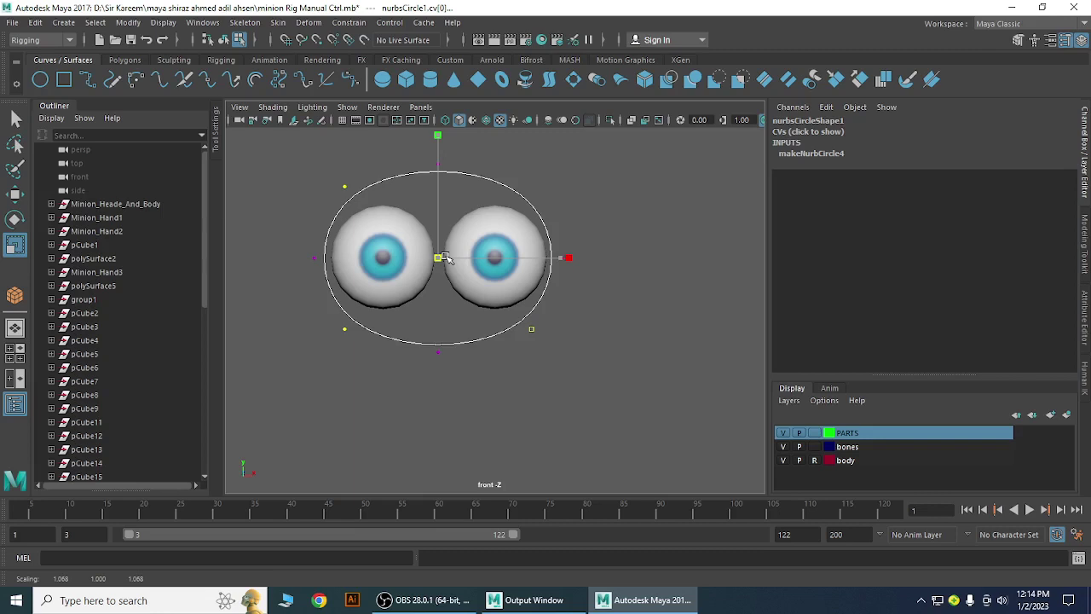
# Scale the oval's four diagonal control vertices farther outward, reduce their vertical spread slightly, and reselect the curve in object mode.
pyautogui.moveTo(445, 259); pyautogui.dragTo(468, 276)
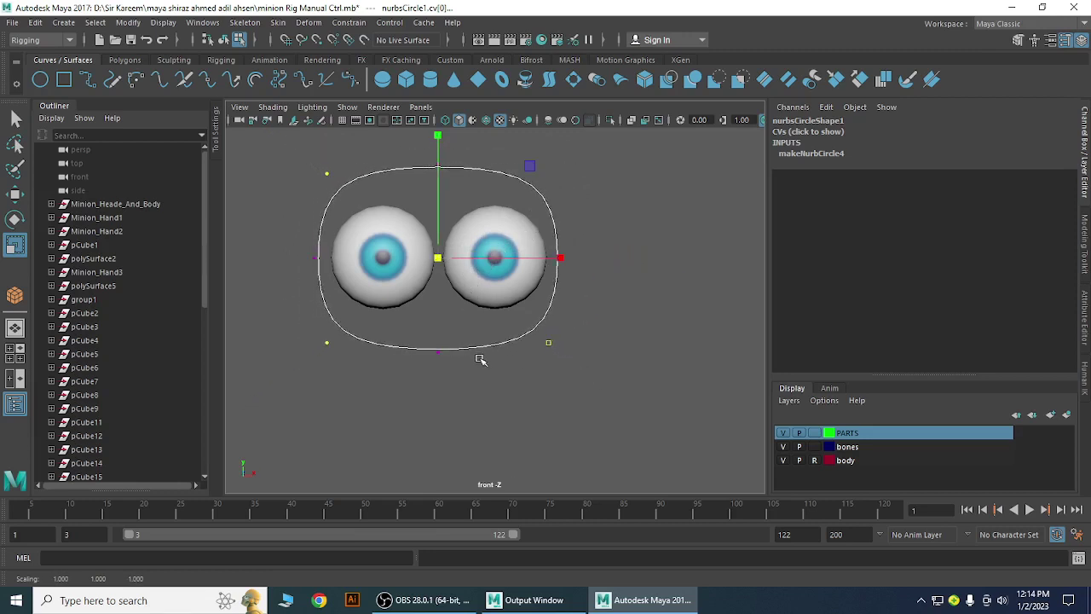
pyautogui.moveTo(439, 136); pyautogui.dragTo(443, 152)
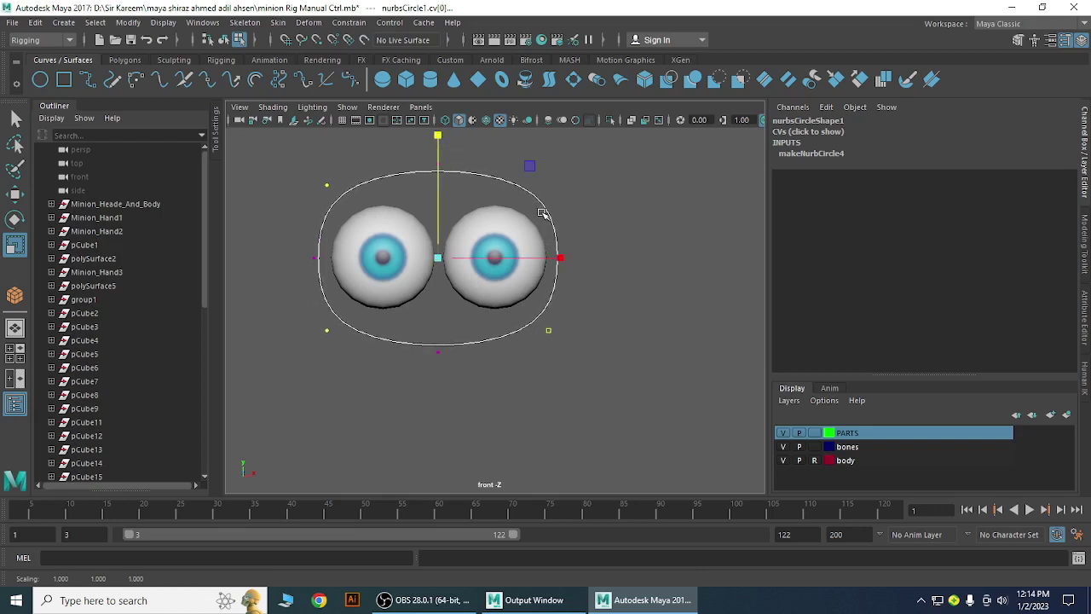
pyautogui.press('F8')
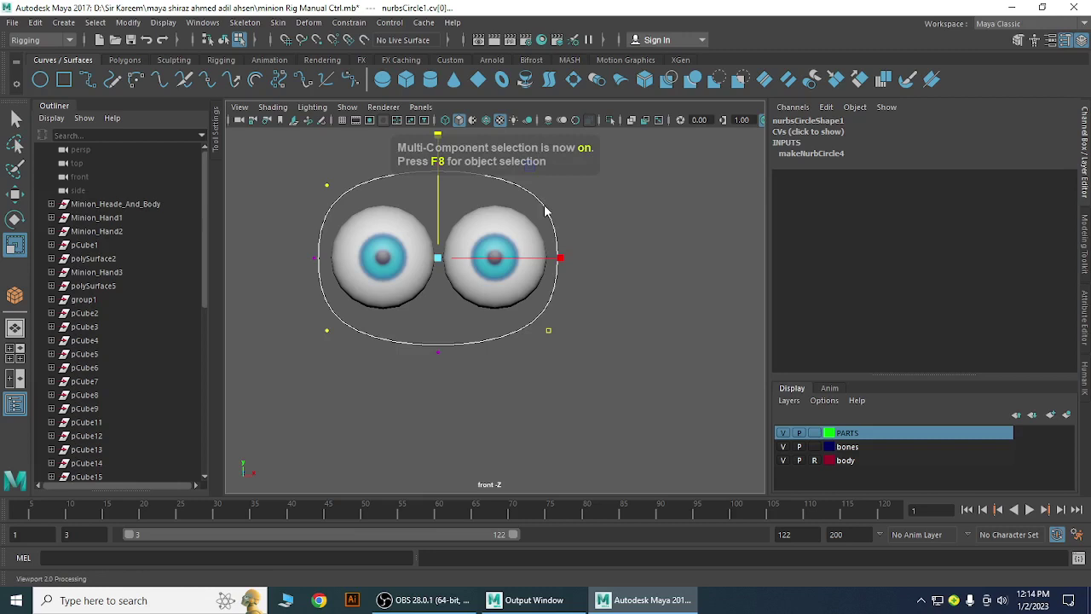
pyautogui.moveTo(546, 212); pyautogui.dragTo(563, 187, button='right')
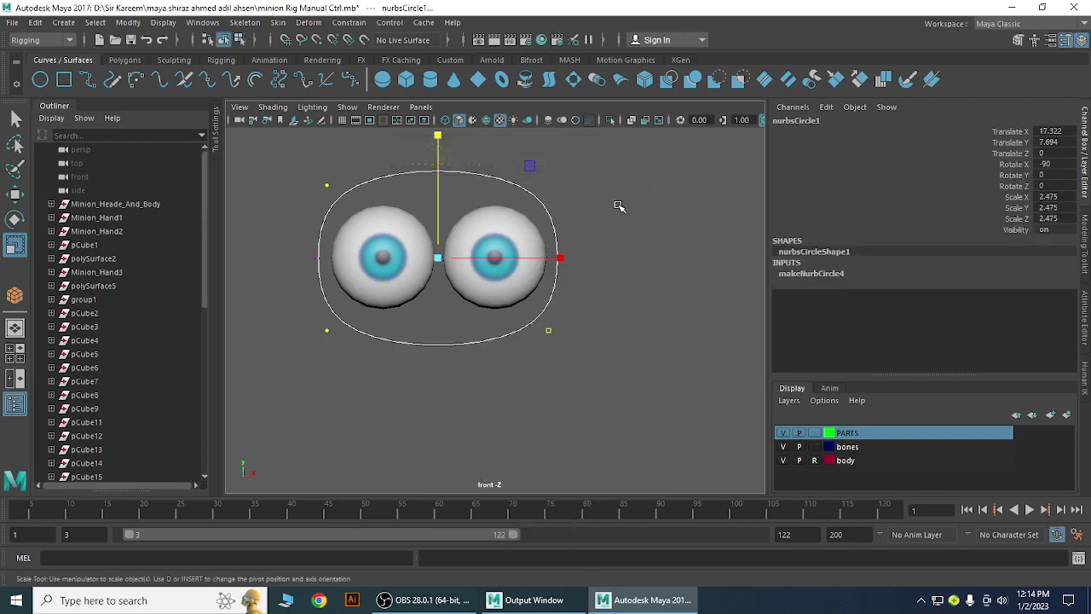
pyautogui.click(619, 207)
pyautogui.click(547, 213)
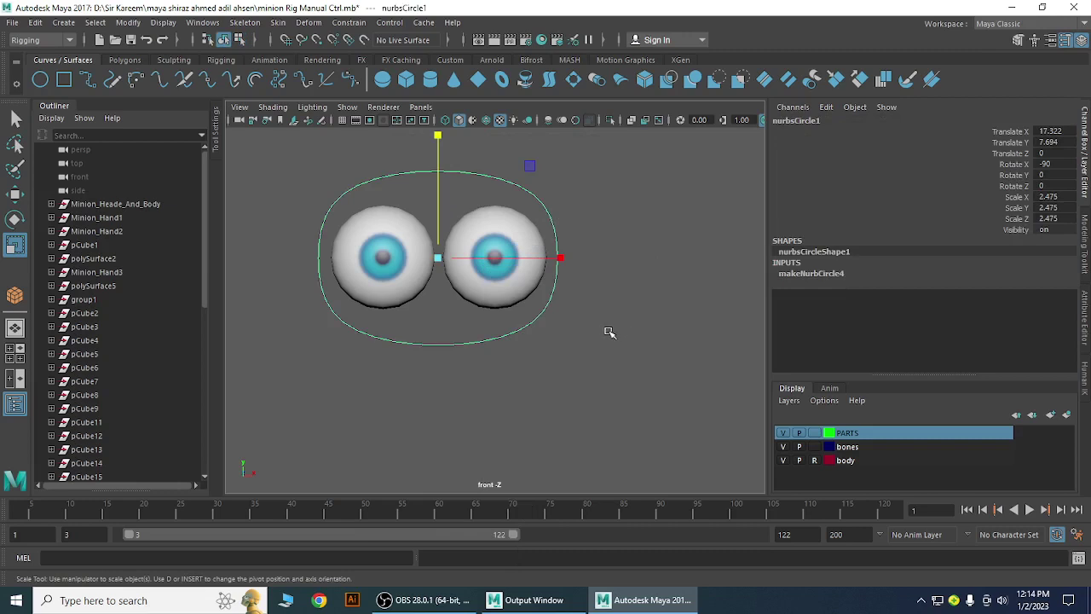
# Move the eye control curve forward in the side view to about Z 5.48, in front of the eyeballs.
pyautogui.press('space')
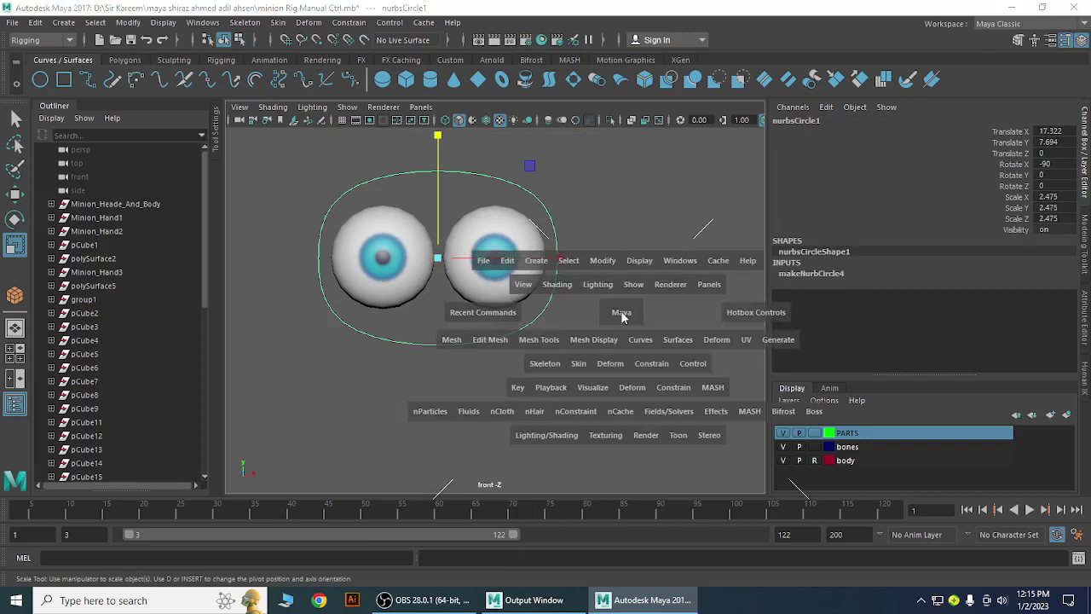
pyautogui.moveTo(620, 311); pyautogui.dragTo(620, 344)
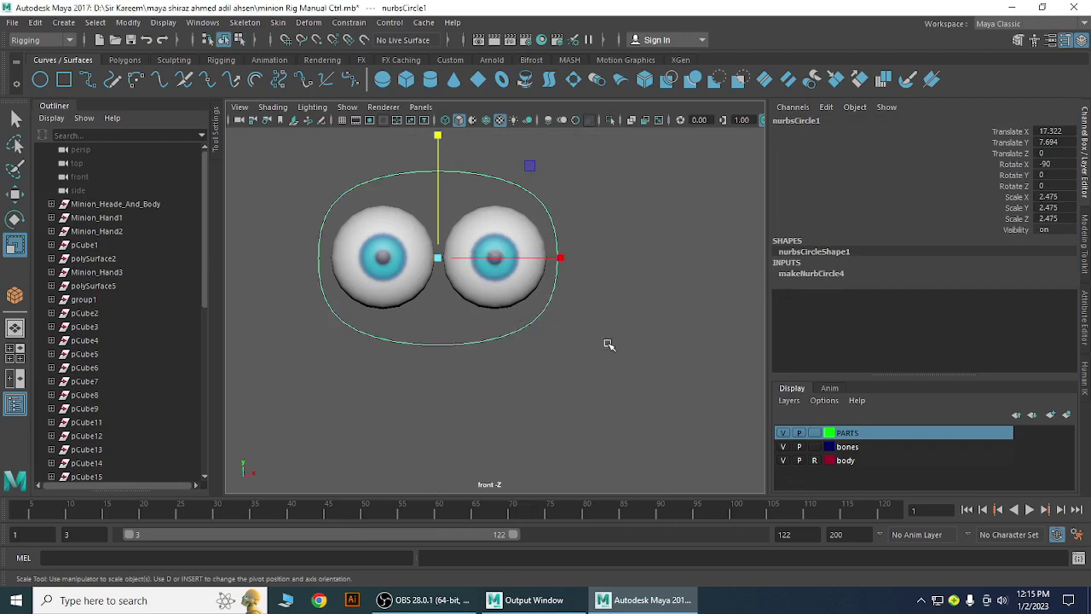
pyautogui.press('space')
pyautogui.moveTo(628, 306); pyautogui.dragTo(656, 311)
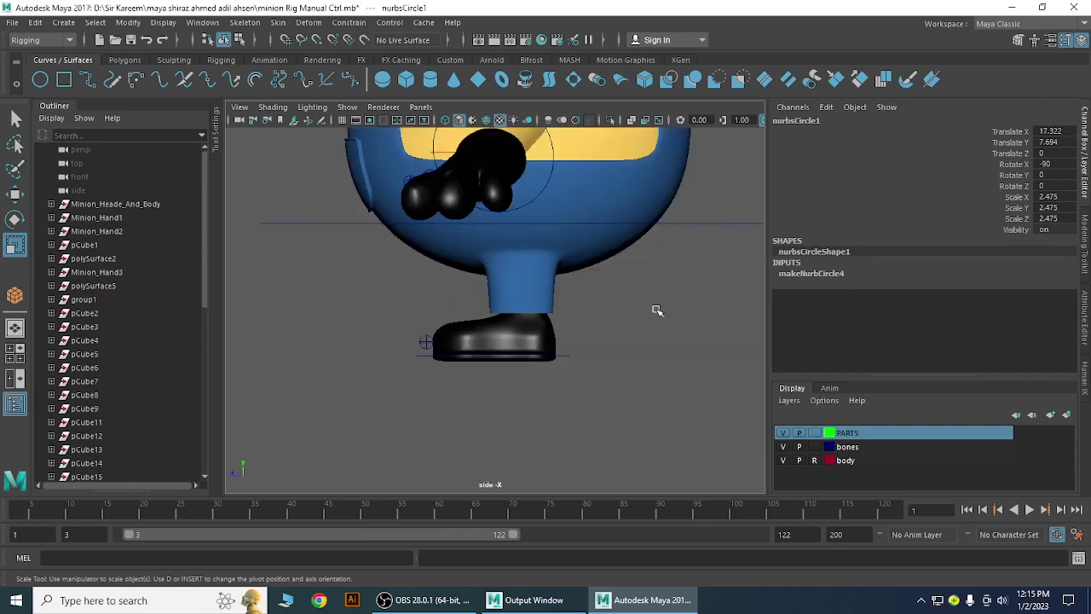
pyautogui.scroll(-5, 615, 374)
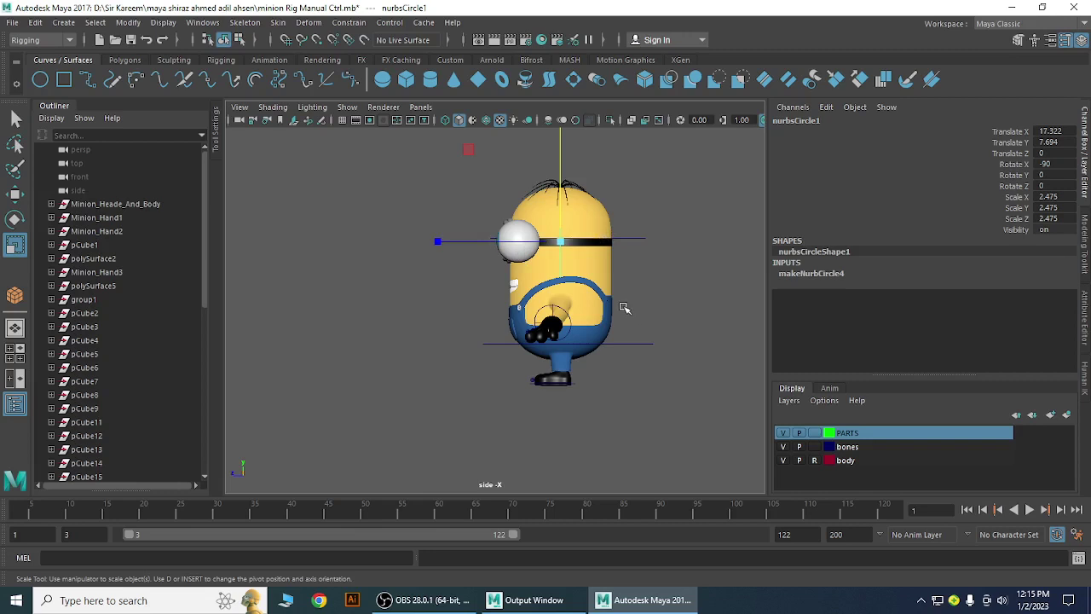
pyautogui.press('w')
pyautogui.moveTo(456, 244); pyautogui.dragTo(350, 263)
# Duplicate the eye control curve in the front view and move the copy in X onto the minion's single eye.
pyautogui.press('space')
pyautogui.moveTo(480, 341); pyautogui.dragTo(487, 381)
pyautogui.scroll(-5, 503, 375)
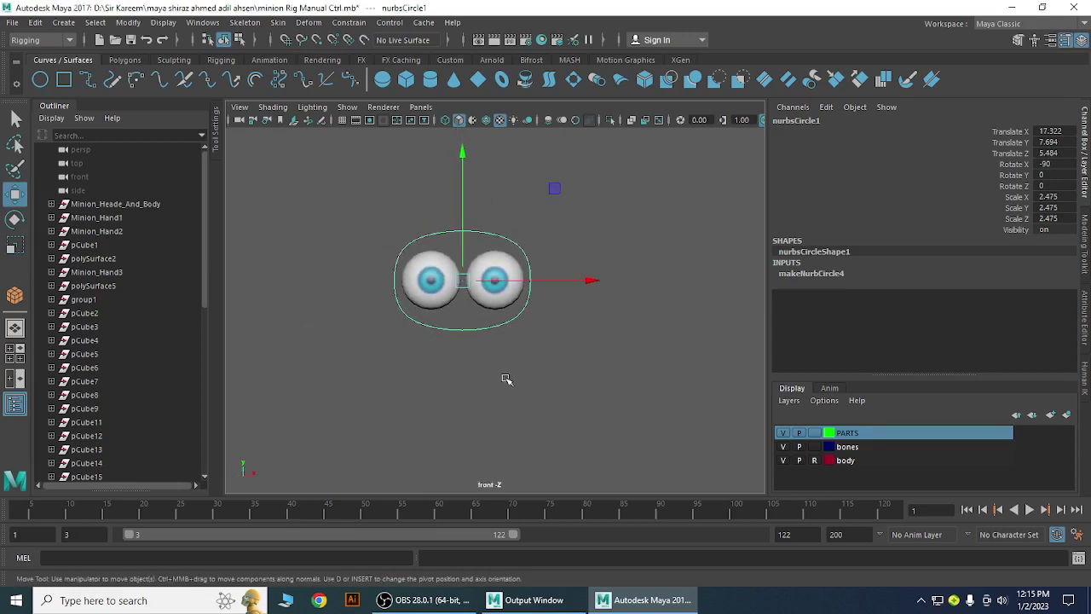
pyautogui.keyDown('alt'); pyautogui.moveTo(441, 365); pyautogui.dragTo(598, 380, button='middle'); pyautogui.keyUp('alt')
pyautogui.keyDown('alt'); pyautogui.moveTo(599, 380); pyautogui.dragTo(653, 342, button='right'); pyautogui.keyUp('alt')
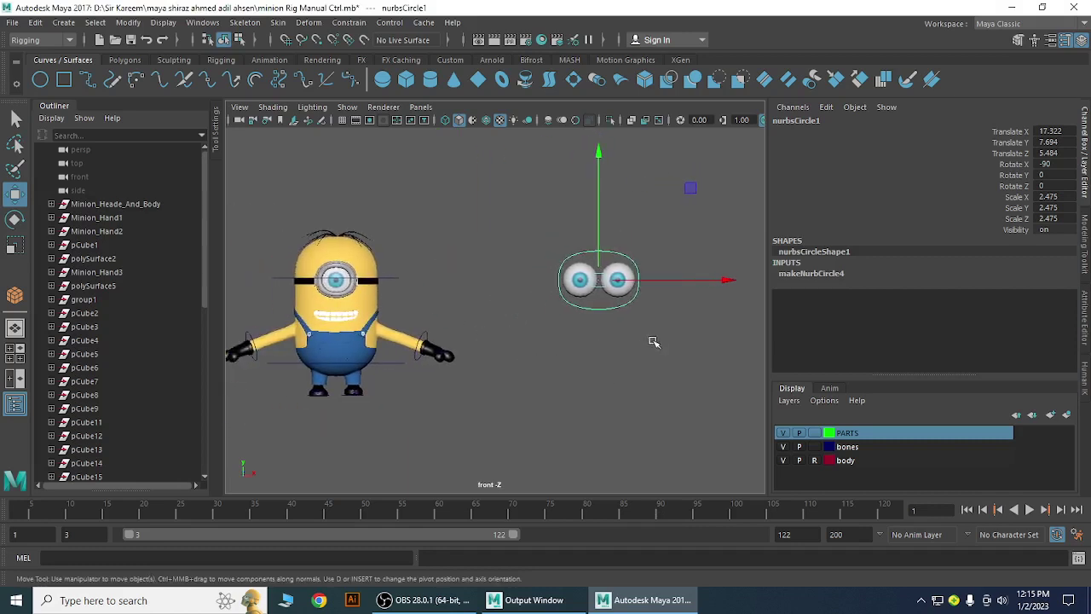
pyautogui.hotkey('ctrl', 'd')
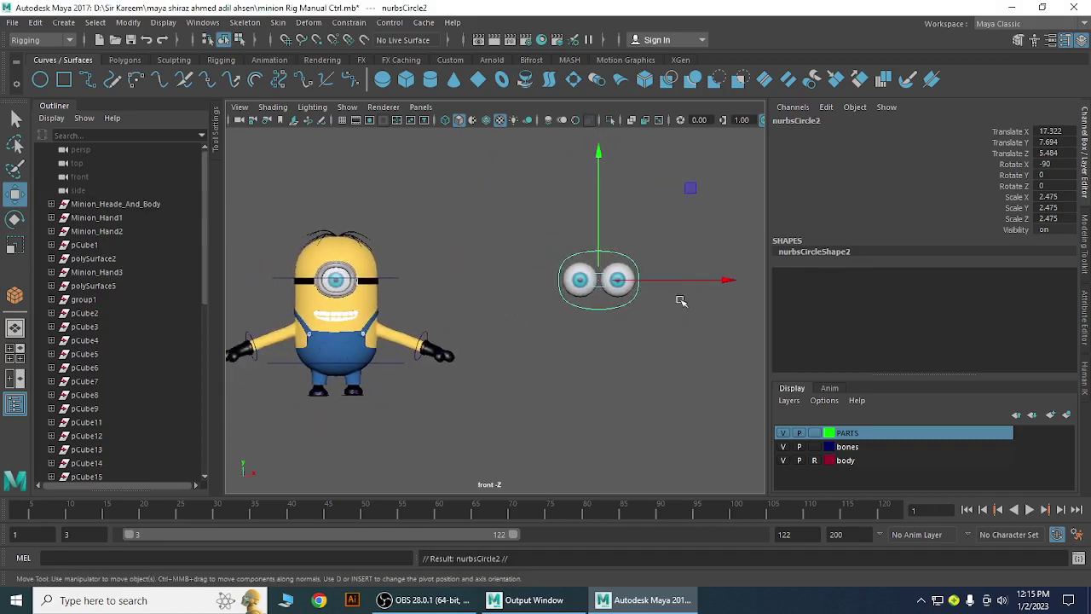
pyautogui.moveTo(695, 281); pyautogui.dragTo(434, 317)
# Fine-tune the copied curve's horizontal position to about X -0.01 so it is centred on the minion's eye.
pyautogui.keyDown('alt'); pyautogui.moveTo(304, 342); pyautogui.dragTo(448, 406, button='right'); pyautogui.keyUp('alt')
pyautogui.keyDown('alt'); pyautogui.moveTo(332, 343); pyautogui.dragTo(680, 401, button='middle'); pyautogui.keyUp('alt')
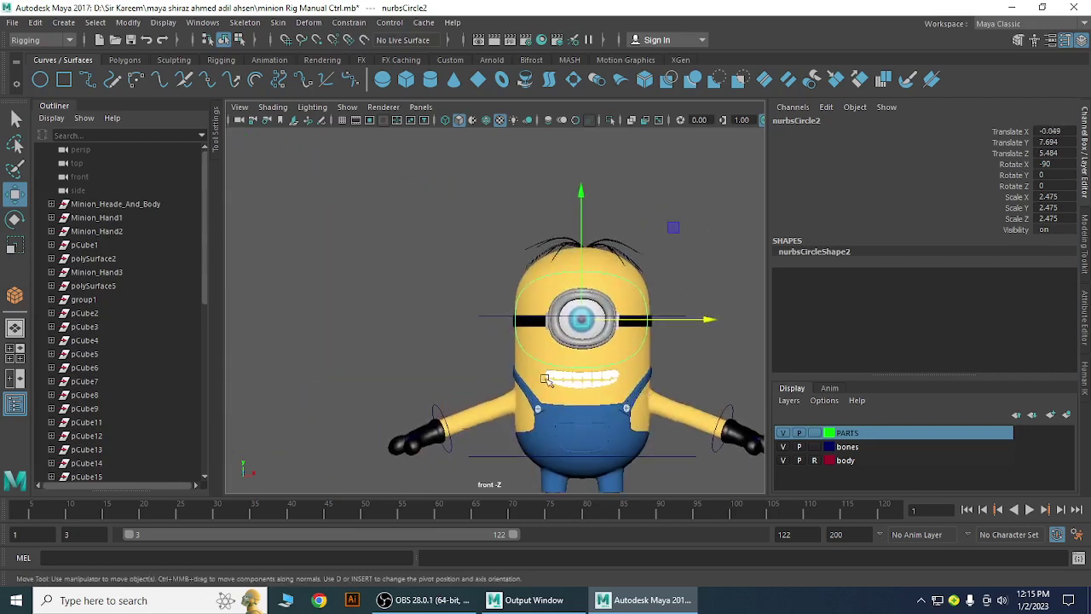
pyautogui.keyDown('alt'); pyautogui.moveTo(548, 380); pyautogui.dragTo(711, 438, button='right'); pyautogui.keyUp('alt')
pyautogui.keyDown('alt'); pyautogui.moveTo(662, 389); pyautogui.dragTo(566, 355, button='middle'); pyautogui.keyUp('alt')
pyautogui.keyDown('alt'); pyautogui.moveTo(565, 355); pyautogui.dragTo(626, 404, button='right'); pyautogui.keyUp('alt')
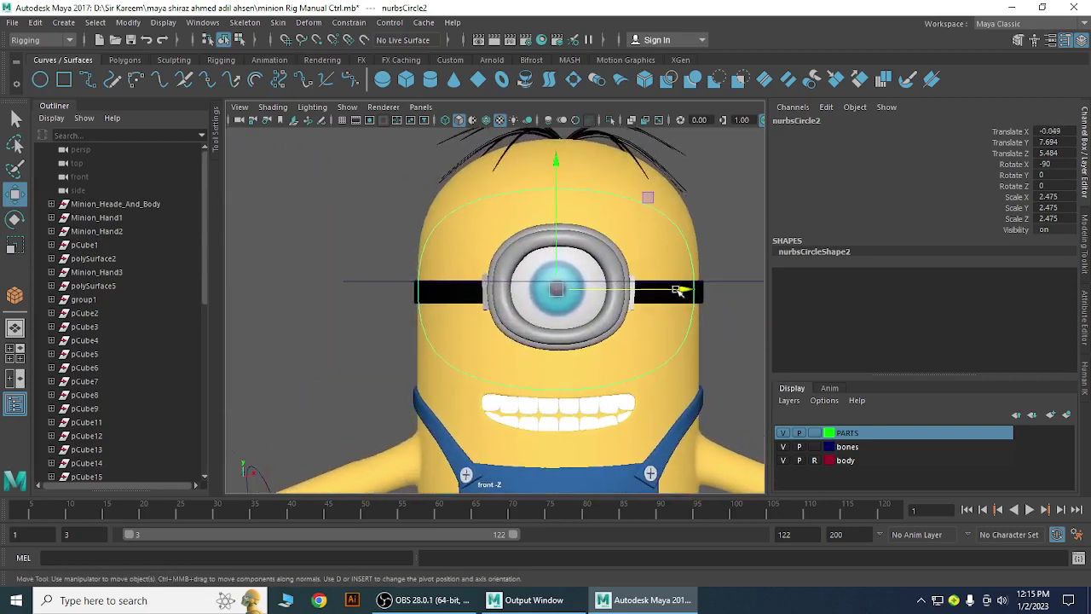
pyautogui.moveTo(681, 293); pyautogui.dragTo(682, 294)
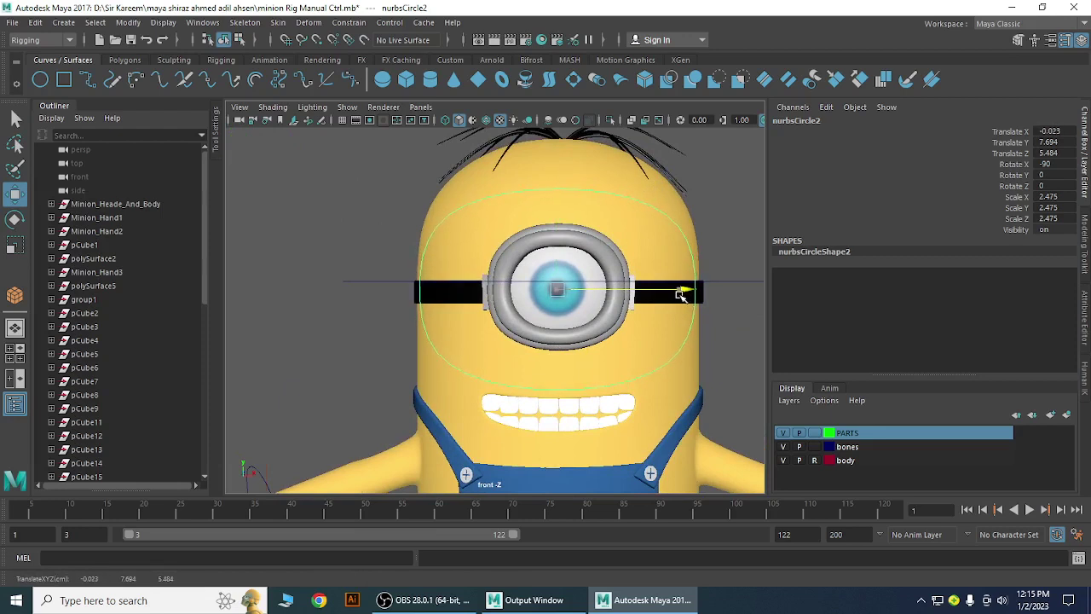
pyautogui.moveTo(681, 294); pyautogui.dragTo(682, 295)
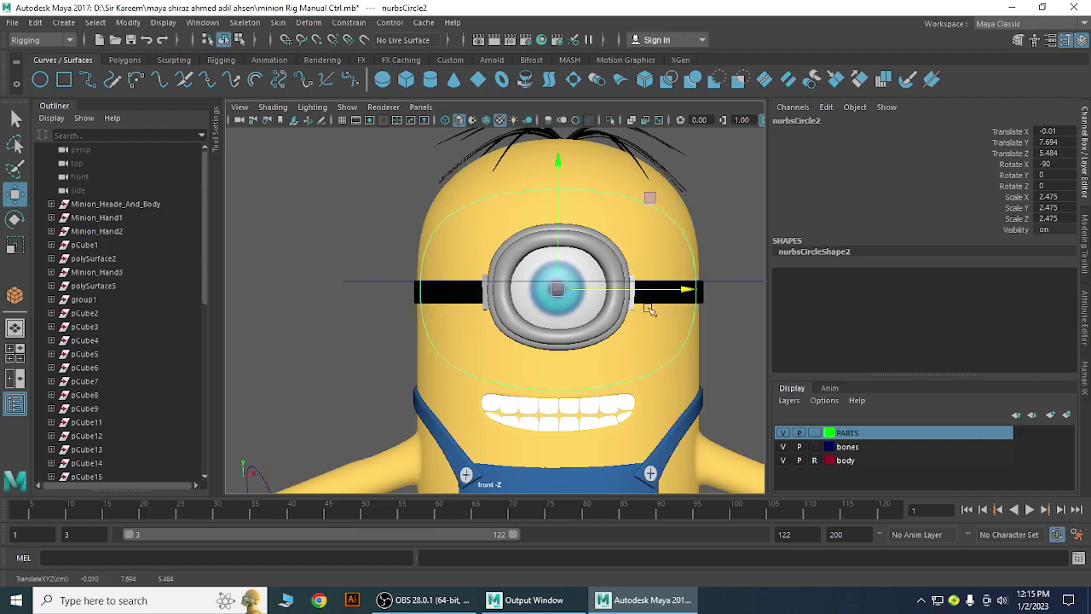
# Scale the copied curve narrower and shorter so it fits closely around the minion's goggle.
pyautogui.press('t')
pyautogui.press('r')
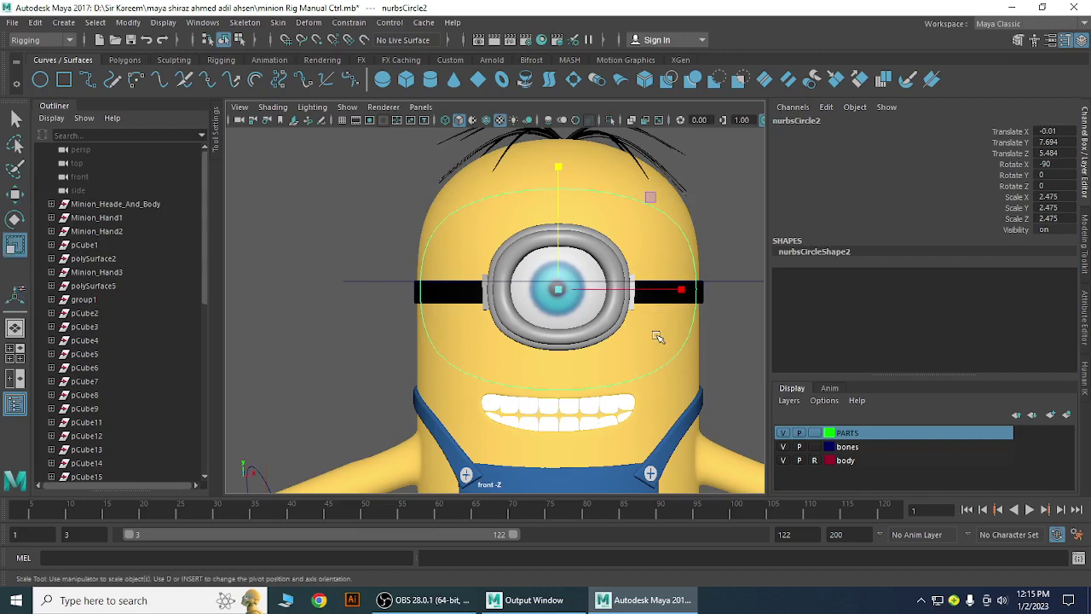
pyautogui.moveTo(680, 290); pyautogui.dragTo(643, 307)
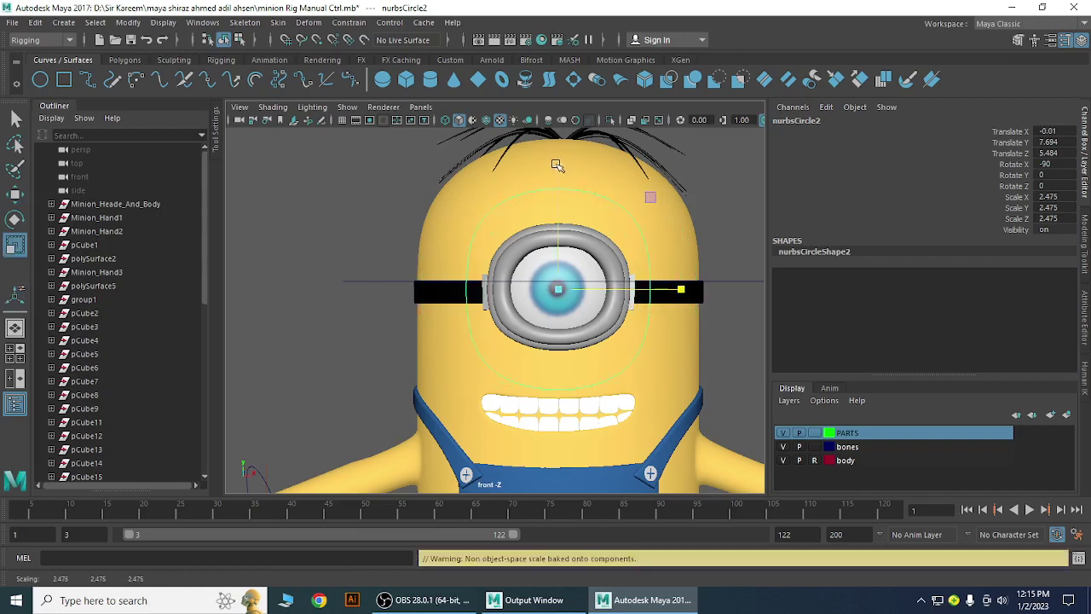
pyautogui.moveTo(559, 166); pyautogui.dragTo(567, 203)
pyautogui.press('w')
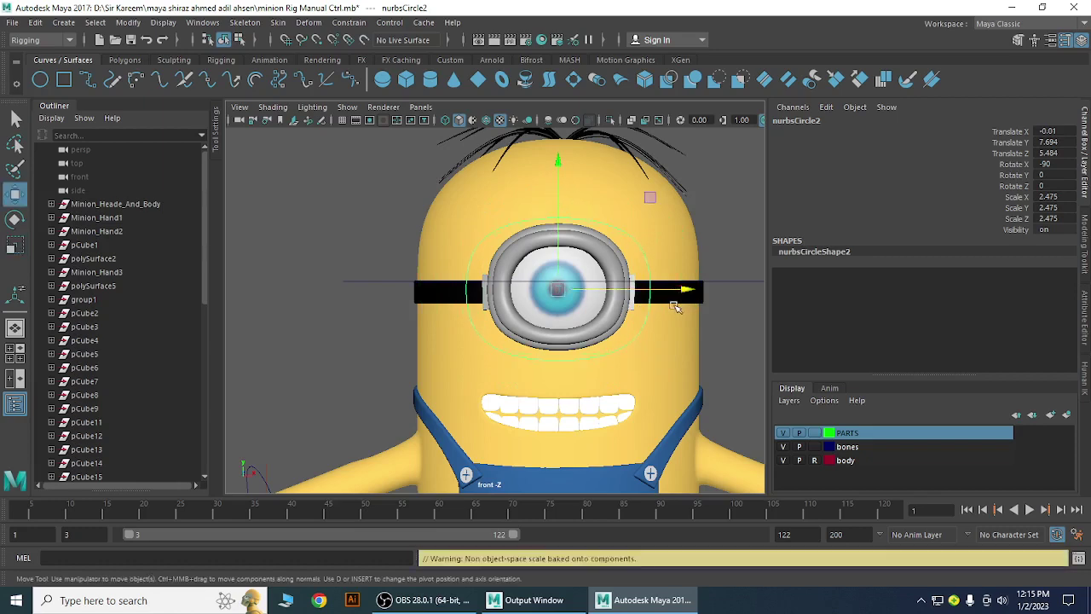
# Deselect the curve and examine both eye control curves from several angles in the perspective view.
pyautogui.press('space')
pyautogui.moveTo(651, 347); pyautogui.dragTo(644, 315)
pyautogui.keyDown('alt'); pyautogui.moveTo(395, 404); pyautogui.dragTo(450, 403); pyautogui.keyUp('alt')
pyautogui.click(574, 365)
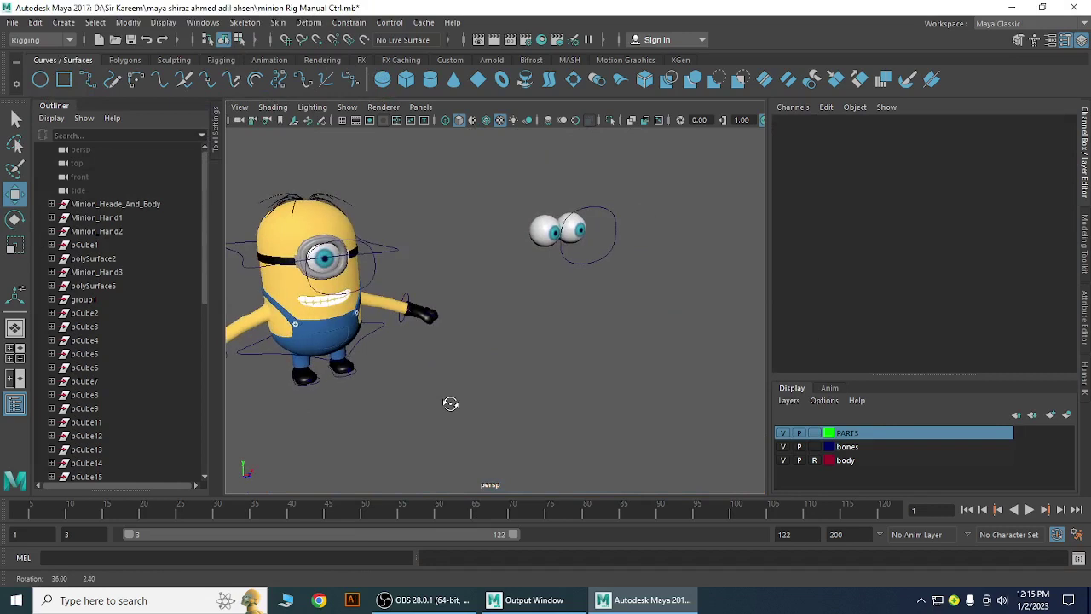
pyautogui.scroll(2, 535, 320)
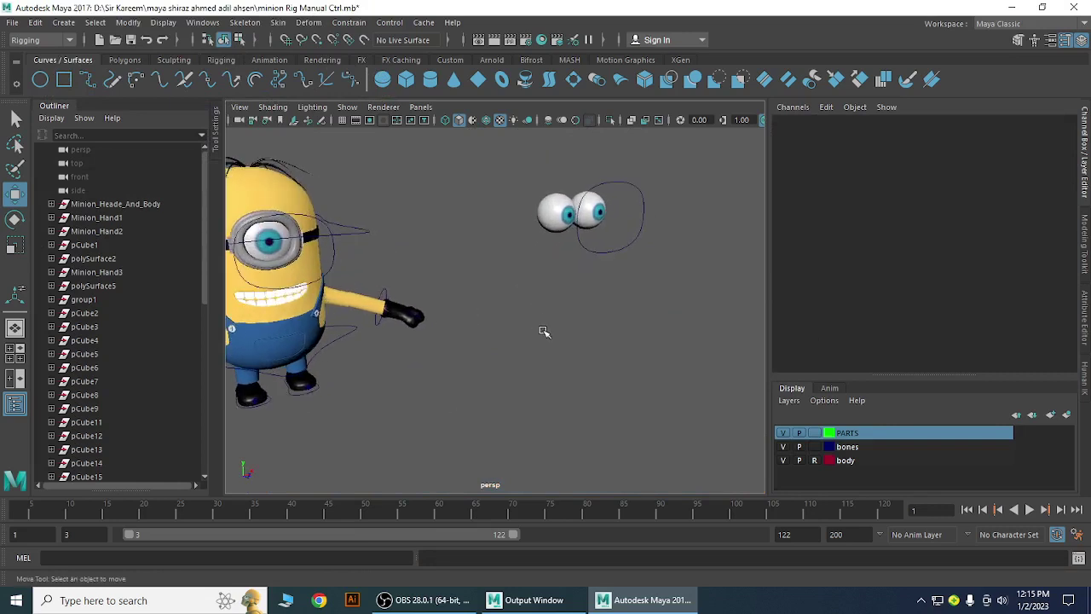
pyautogui.keyDown('alt'); pyautogui.moveTo(544, 332); pyautogui.dragTo(490, 341); pyautogui.keyUp('alt')
pyautogui.scroll(4, 563, 336)
pyautogui.keyDown('alt'); pyautogui.moveTo(593, 334); pyautogui.dragTo(569, 384, button='middle'); pyautogui.keyUp('alt')
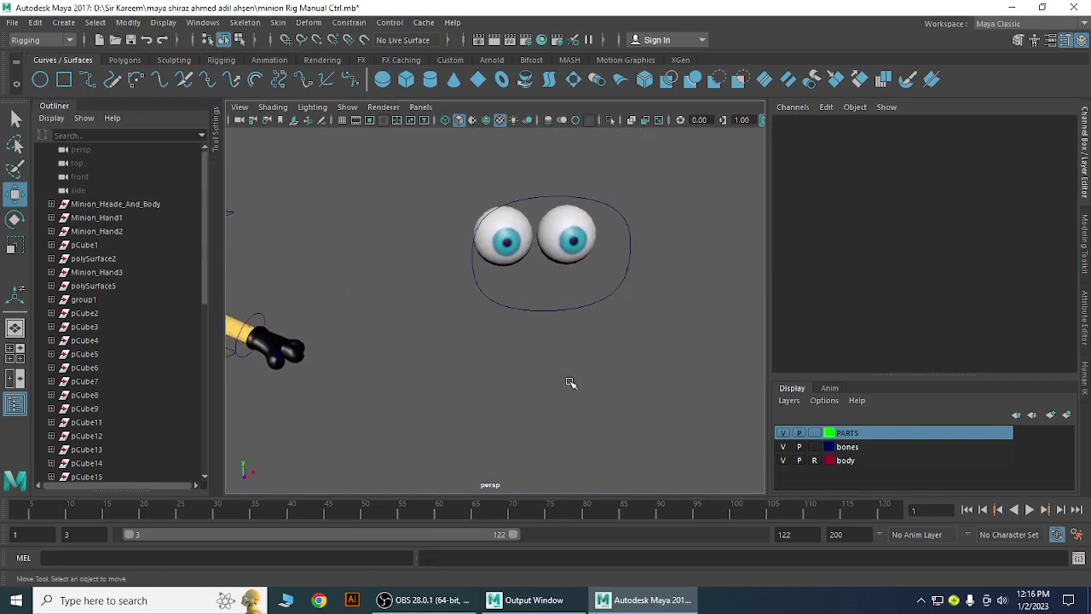
pyautogui.moveTo(563, 388)
pyautogui.keyDown('alt'); pyautogui.mouseDown()
pyautogui.moveTo(540, 390)
pyautogui.moveTo(561, 400)
pyautogui.mouseUp(); pyautogui.keyUp('alt')
pyautogui.scroll(-4, 667, 416)
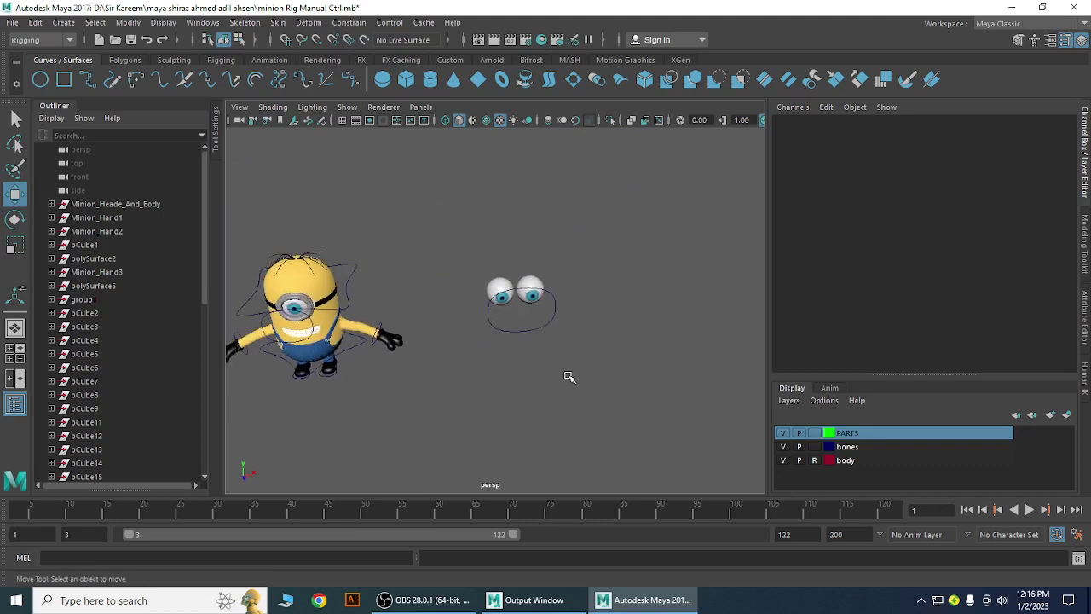
pyautogui.keyDown('alt'); pyautogui.moveTo(570, 377); pyautogui.dragTo(427, 365, button='middle'); pyautogui.keyUp('alt')
pyautogui.keyDown('alt'); pyautogui.moveTo(427, 366); pyautogui.dragTo(416, 345); pyautogui.keyUp('alt')
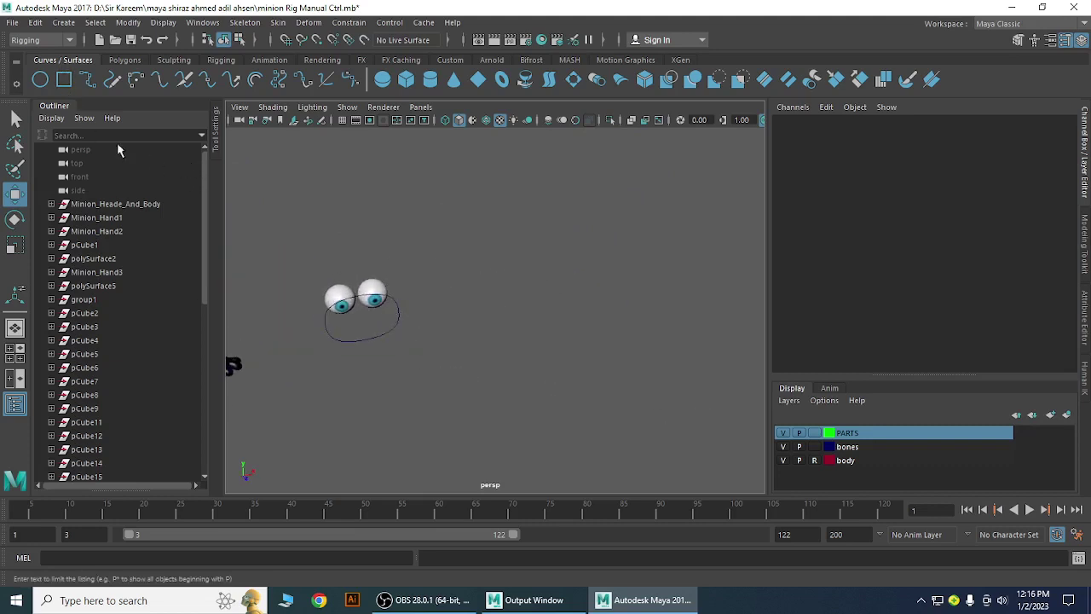
# Create a NURBS circle beside the eyeballs at about X 34.39, raise it to Y 4.9 and scale it uniformly to about 5.9.
pyautogui.click(40, 79)
pyautogui.keyDown('alt'); pyautogui.moveTo(478, 372); pyautogui.dragTo(640, 296); pyautogui.keyUp('alt')
pyautogui.keyDown('alt'); pyautogui.moveTo(639, 297); pyautogui.dragTo(683, 353, button='right'); pyautogui.keyUp('alt')
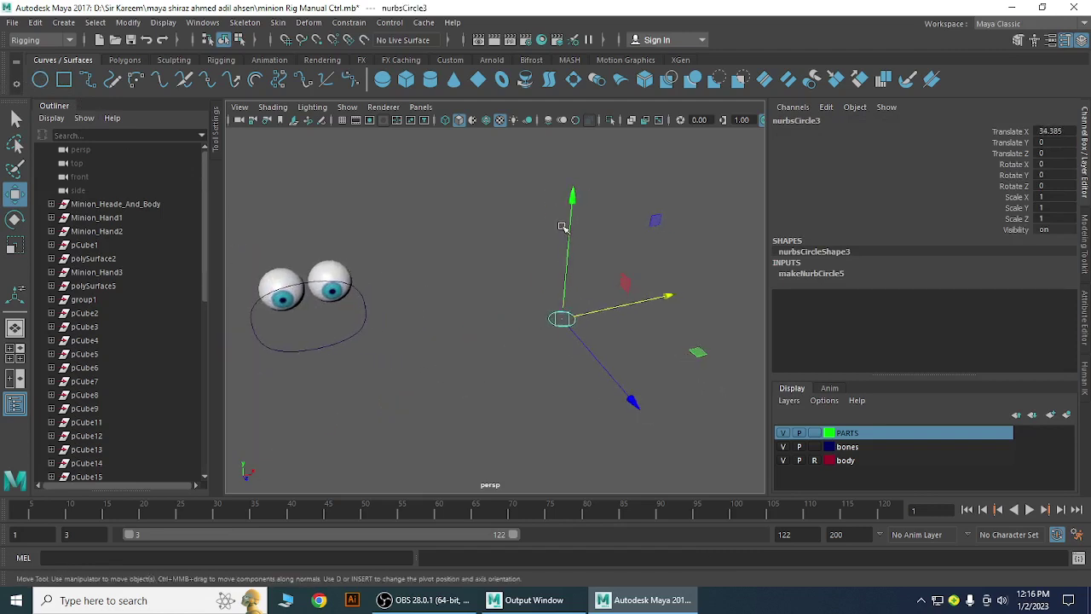
pyautogui.moveTo(573, 227); pyautogui.dragTo(578, 159)
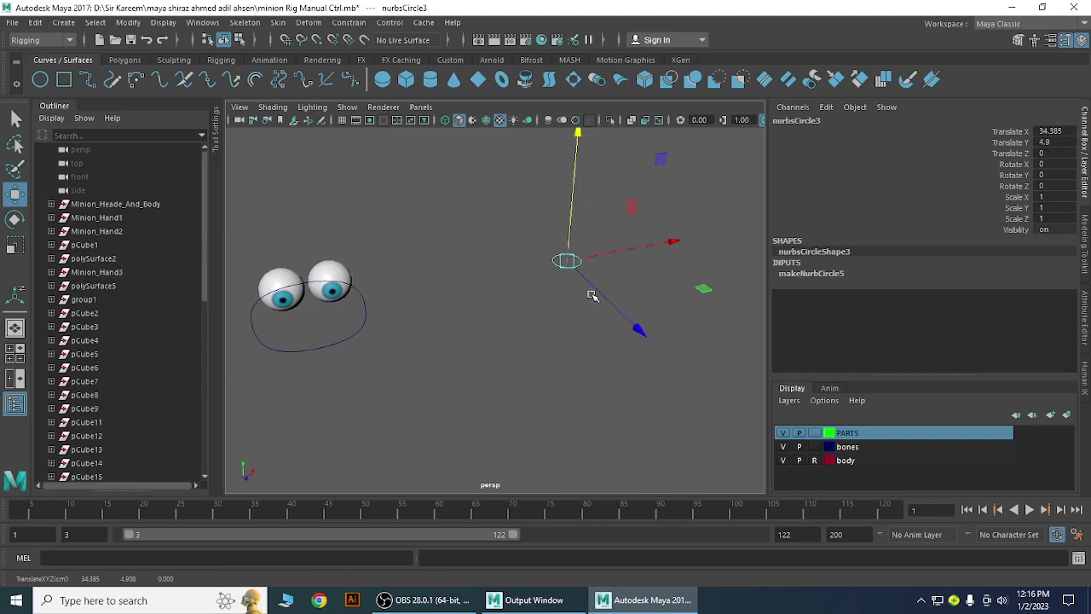
pyautogui.keyDown('alt'); pyautogui.moveTo(592, 297); pyautogui.dragTo(627, 310); pyautogui.keyUp('alt')
pyautogui.press('r')
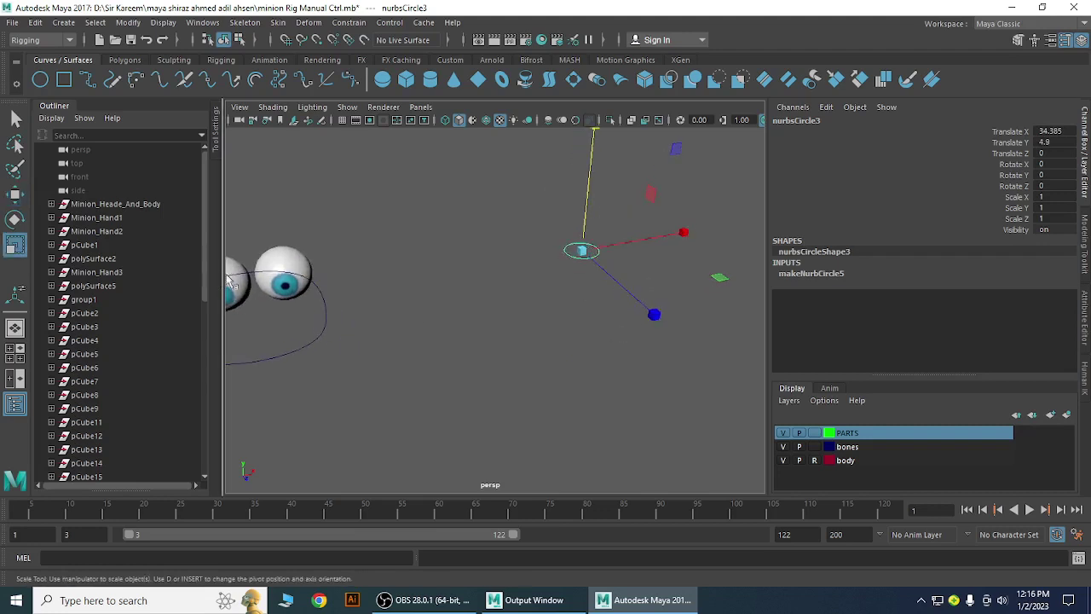
pyautogui.moveTo(586, 253); pyautogui.dragTo(720, 256)
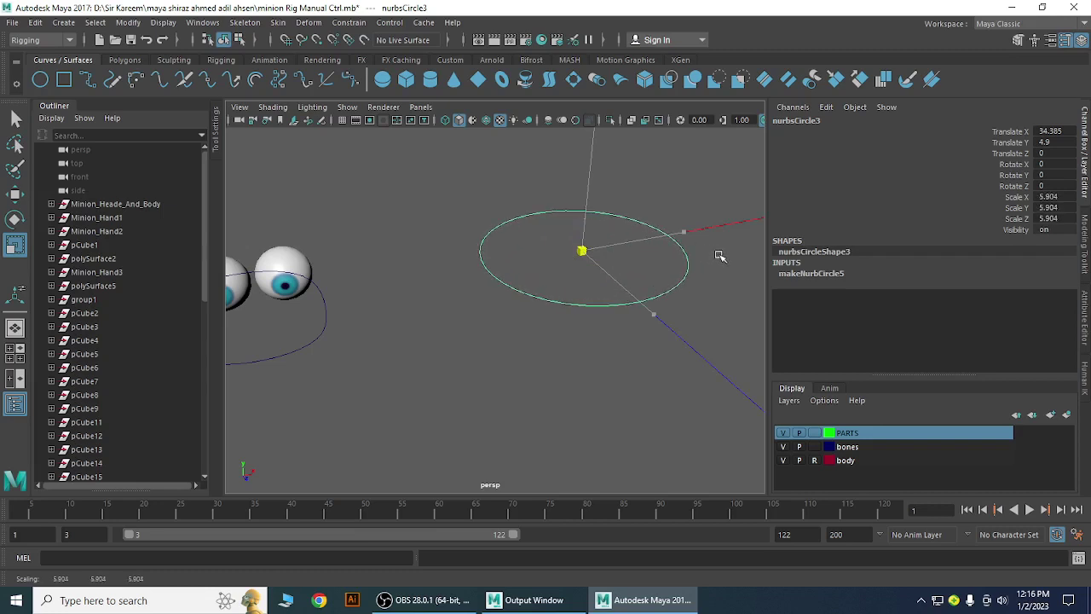
# Create a polygon cube near the new circle, about 5.5 wide, 6.6 high and 4.7 deep.
pyautogui.keyDown('alt'); pyautogui.moveTo(674, 344); pyautogui.dragTo(502, 373); pyautogui.keyUp('alt')
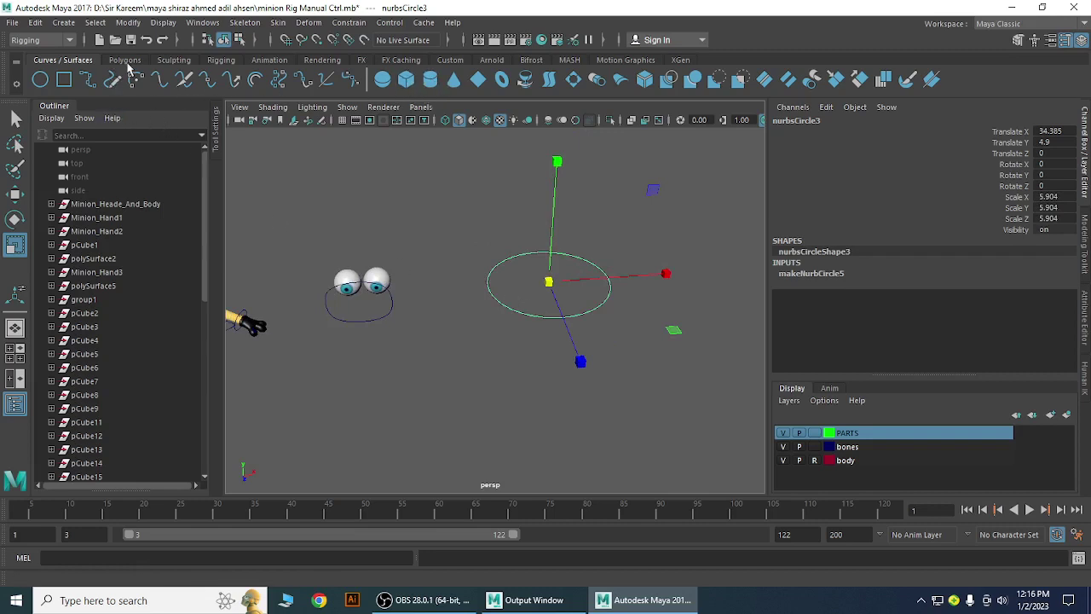
pyautogui.click(124, 61)
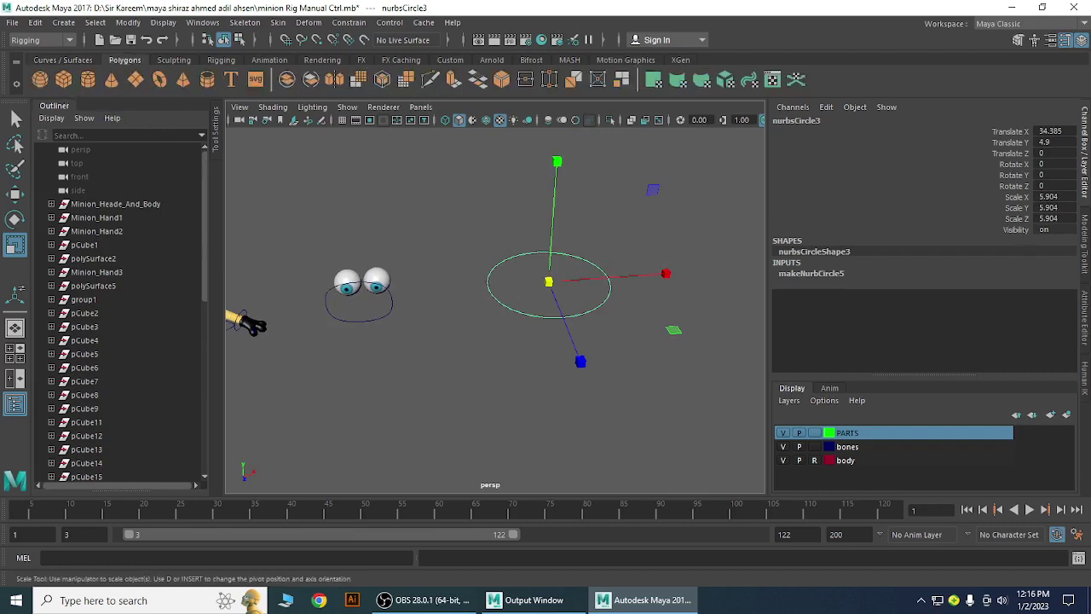
pyautogui.click(441, 603)
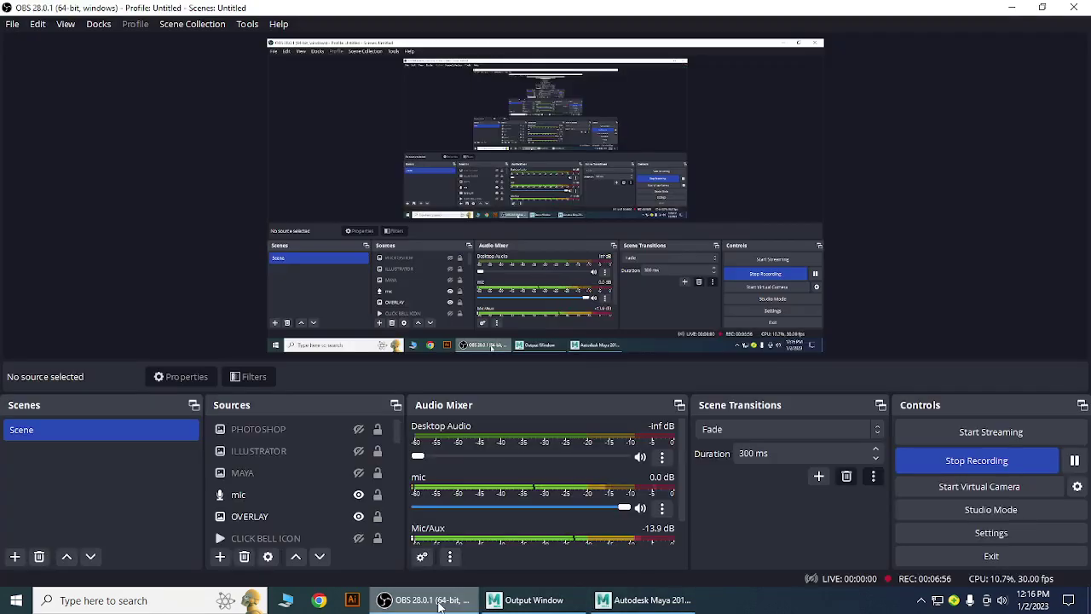
pyautogui.click(449, 601)
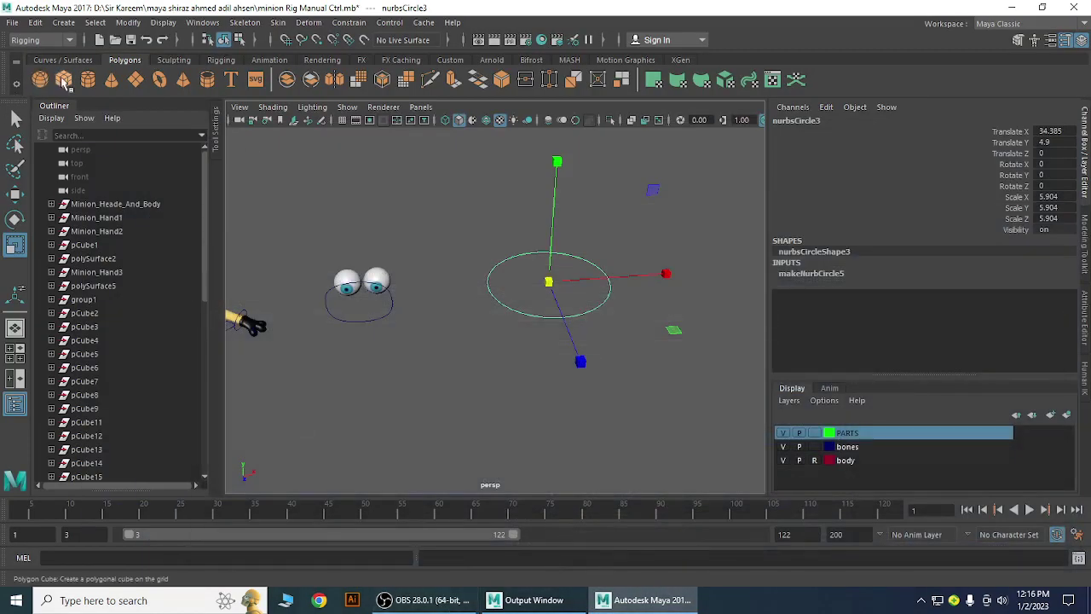
pyautogui.click(64, 80)
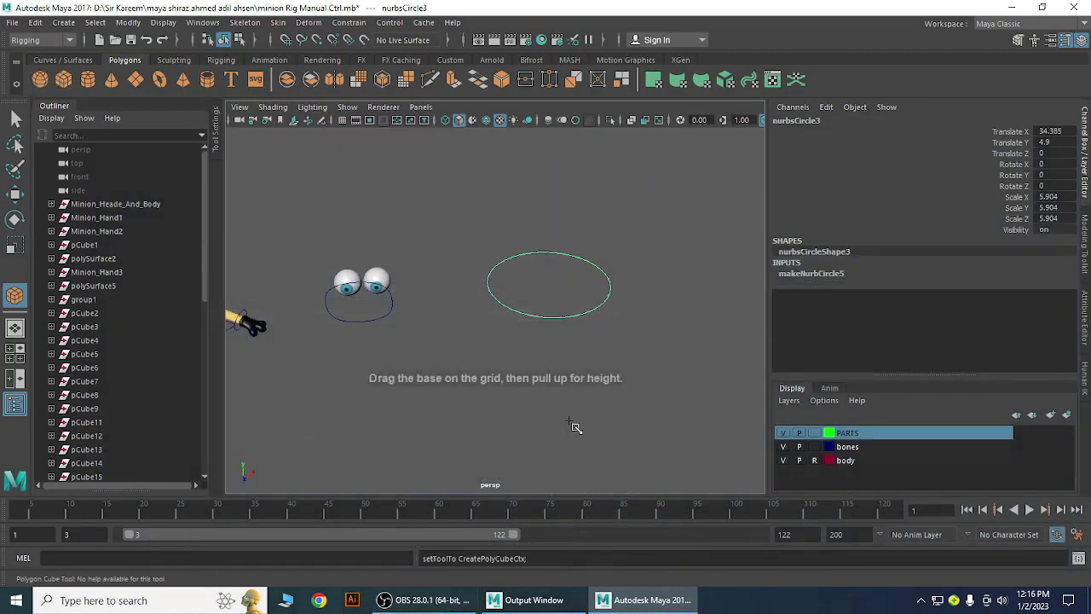
pyautogui.moveTo(534, 281); pyautogui.dragTo(574, 227)
# Enlarge the cube in X and Z together.
pyautogui.scroll(1, 565, 358)
pyautogui.keyDown('alt'); pyautogui.moveTo(557, 355); pyautogui.dragTo(525, 438); pyautogui.keyUp('alt')
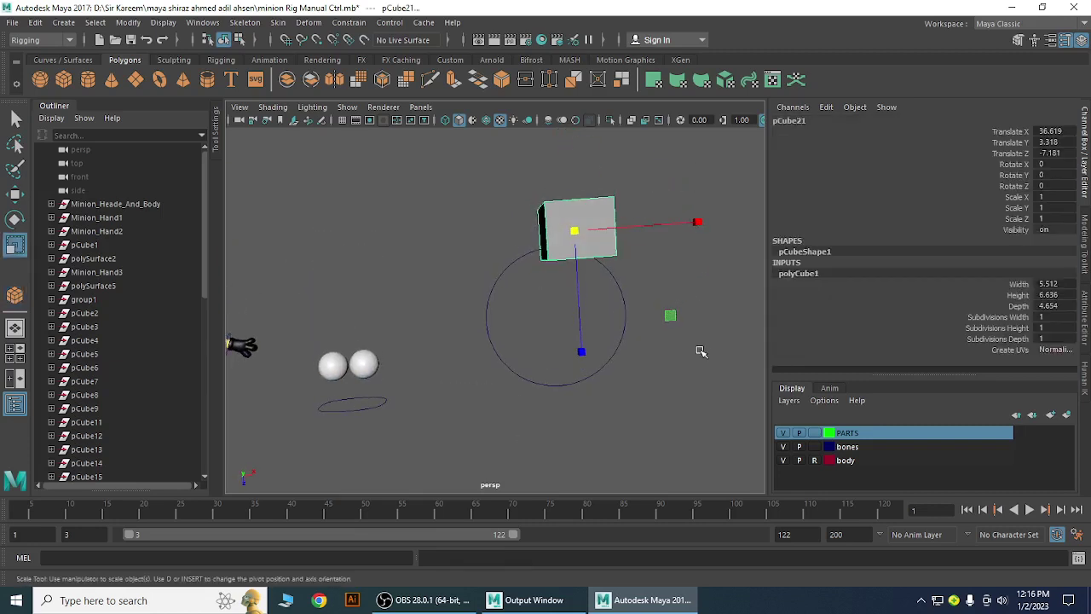
pyautogui.moveTo(671, 316); pyautogui.dragTo(664, 365)
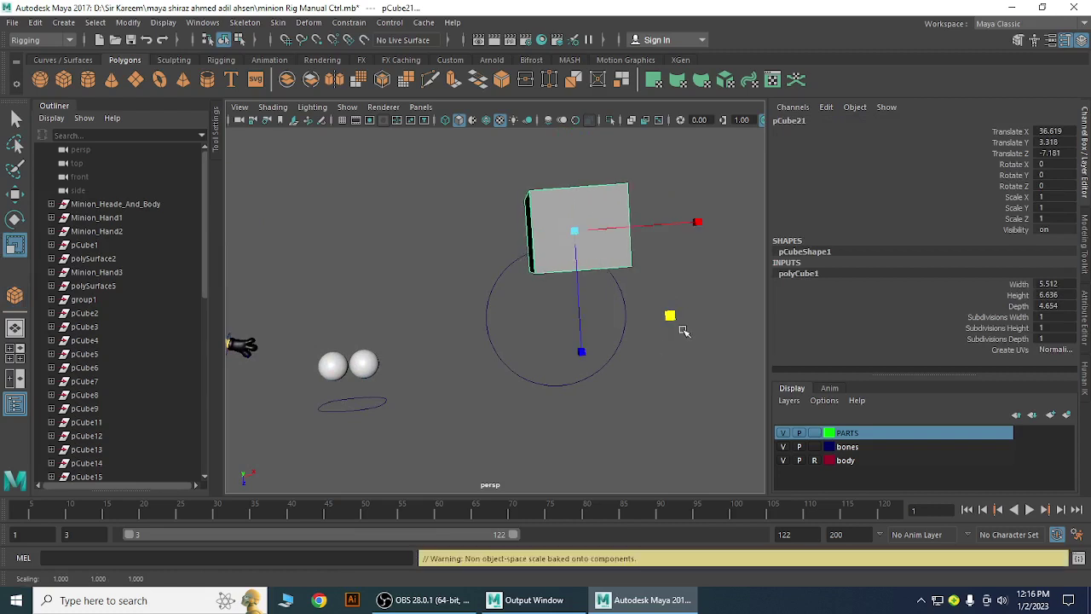
# Centre the cube over the new circle at about X 34.31 and Z -0.016, refining its position in the top view.
pyautogui.press('w')
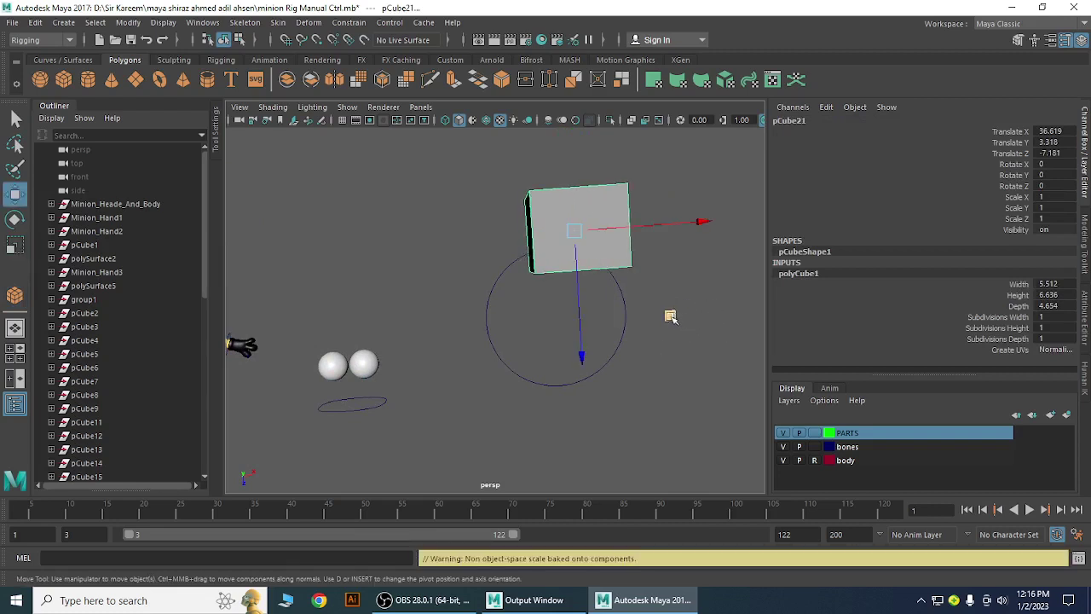
pyautogui.moveTo(670, 313); pyautogui.dragTo(653, 392)
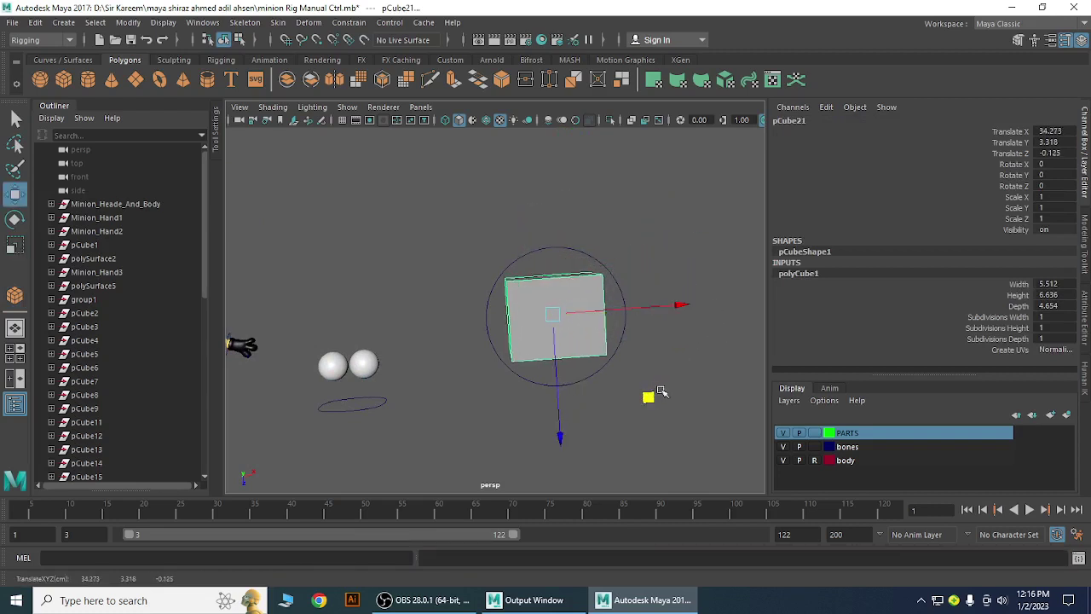
pyautogui.press('space')
pyautogui.moveTo(620, 354); pyautogui.dragTo(603, 367)
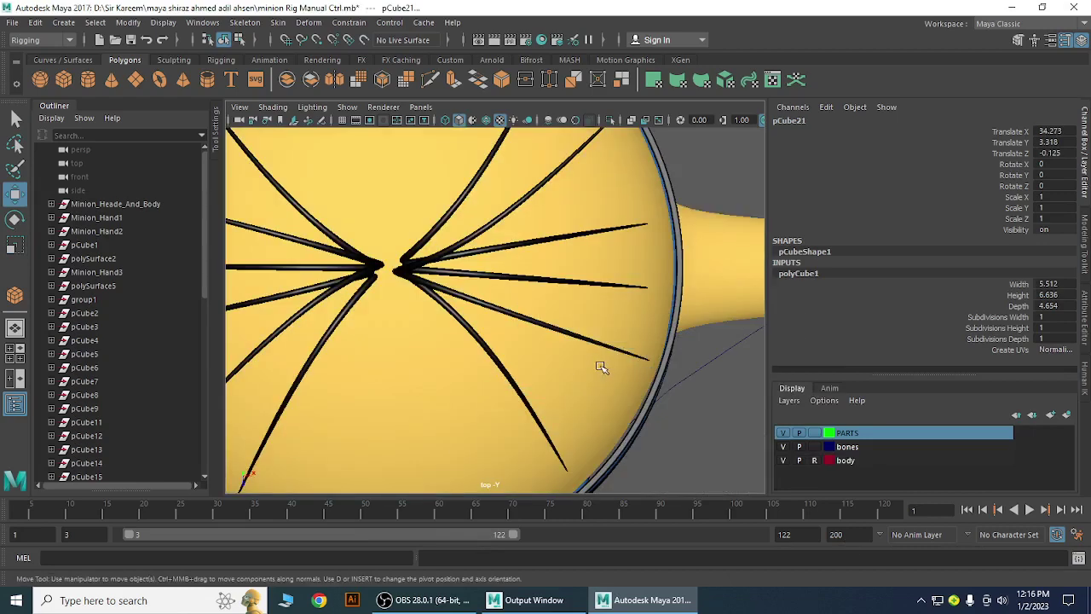
pyautogui.keyDown('alt'); pyautogui.moveTo(672, 377); pyautogui.dragTo(311, 256, button='right'); pyautogui.keyUp('alt')
pyautogui.keyDown('alt'); pyautogui.moveTo(647, 334); pyautogui.dragTo(353, 264, button='middle'); pyautogui.keyUp('alt')
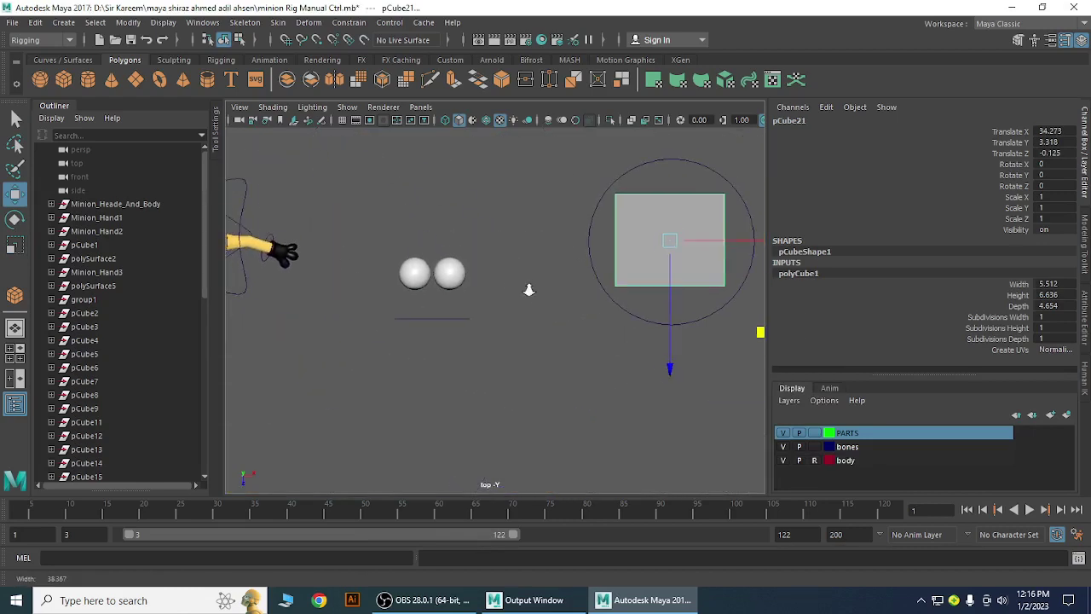
pyautogui.keyDown('alt'); pyautogui.moveTo(528, 287); pyautogui.dragTo(410, 287, button='middle'); pyautogui.keyUp('alt')
pyautogui.keyDown('alt'); pyautogui.moveTo(410, 287); pyautogui.dragTo(547, 365, button='right'); pyautogui.keyUp('alt')
pyautogui.keyDown('alt'); pyautogui.moveTo(629, 387); pyautogui.dragTo(605, 399, button='middle'); pyautogui.keyUp('alt')
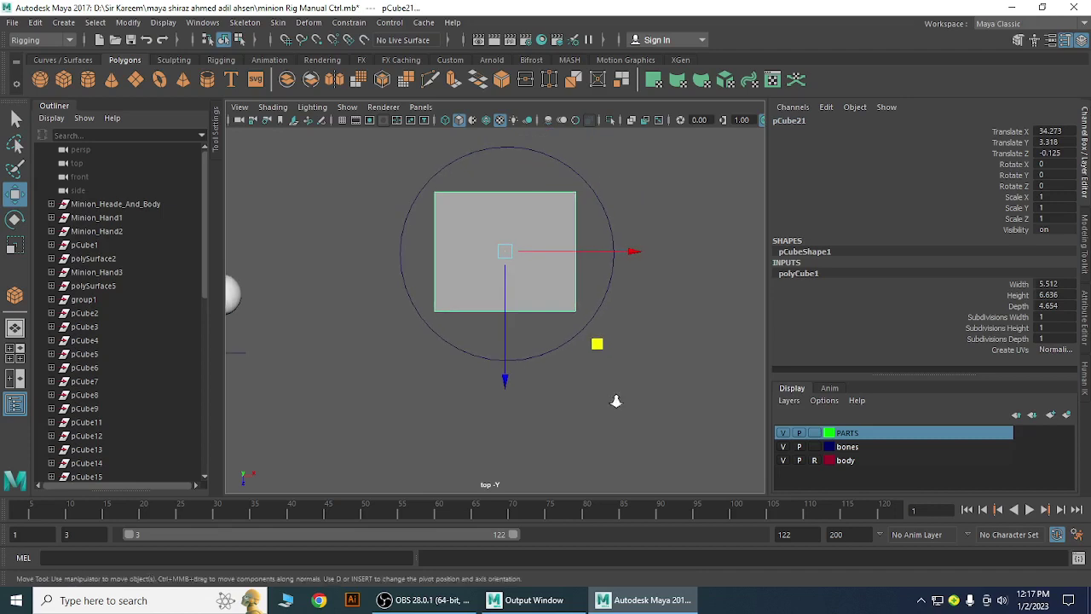
pyautogui.keyDown('alt'); pyautogui.moveTo(615, 399); pyautogui.dragTo(626, 407, button='right'); pyautogui.keyUp('alt')
pyautogui.moveTo(600, 344); pyautogui.dragTo(554, 318)
pyautogui.press('space')
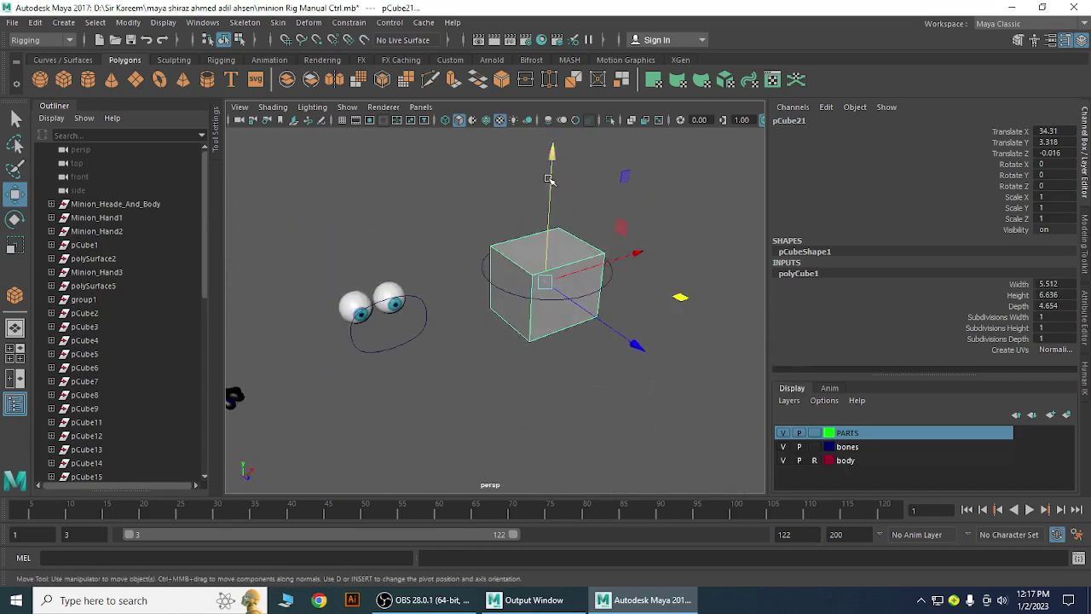
# Raise the cube to about Y 8.52 so it stands above the circle, and deselect it.
pyautogui.moveTo(554, 175); pyautogui.dragTo(570, 113)
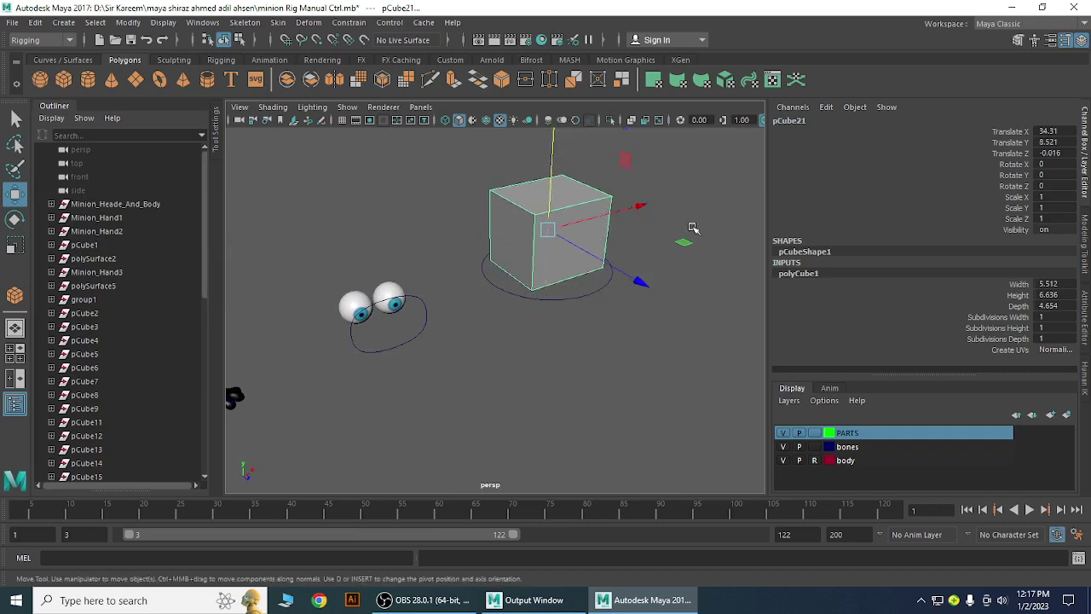
pyautogui.click(682, 236)
pyautogui.keyDown('alt'); pyautogui.moveTo(645, 363); pyautogui.dragTo(575, 411, button='right'); pyautogui.keyUp('alt')
pyautogui.keyDown('alt'); pyautogui.moveTo(575, 411); pyautogui.dragTo(548, 429, button='middle'); pyautogui.keyUp('alt')
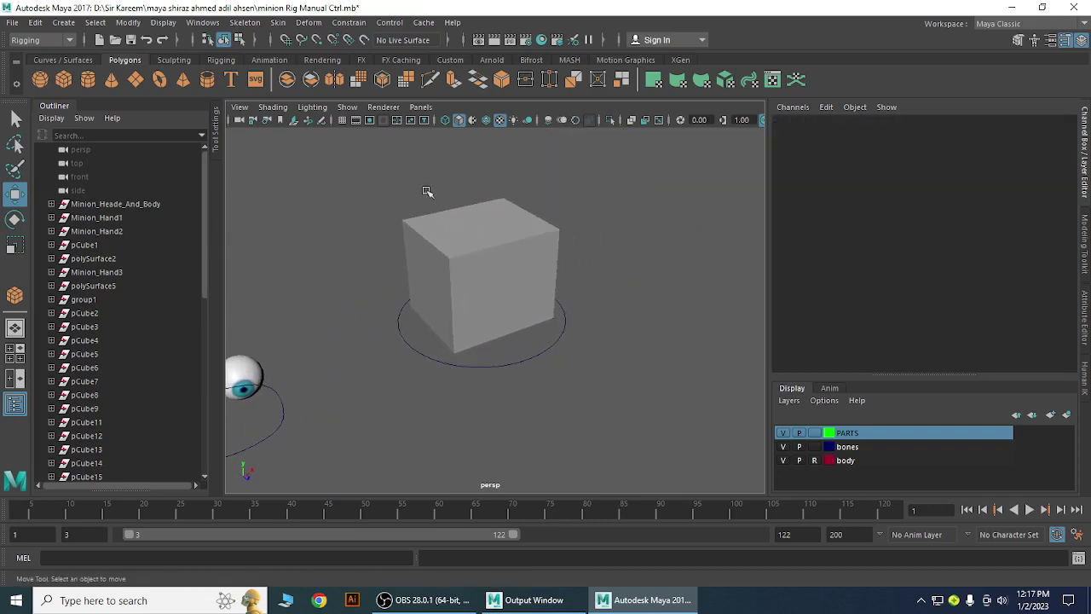
# Show wireframe on shaded temporarily to examine the cube, its circle, the eyeballs and the minion, and turn the wireframe off again.
pyautogui.click(487, 120)
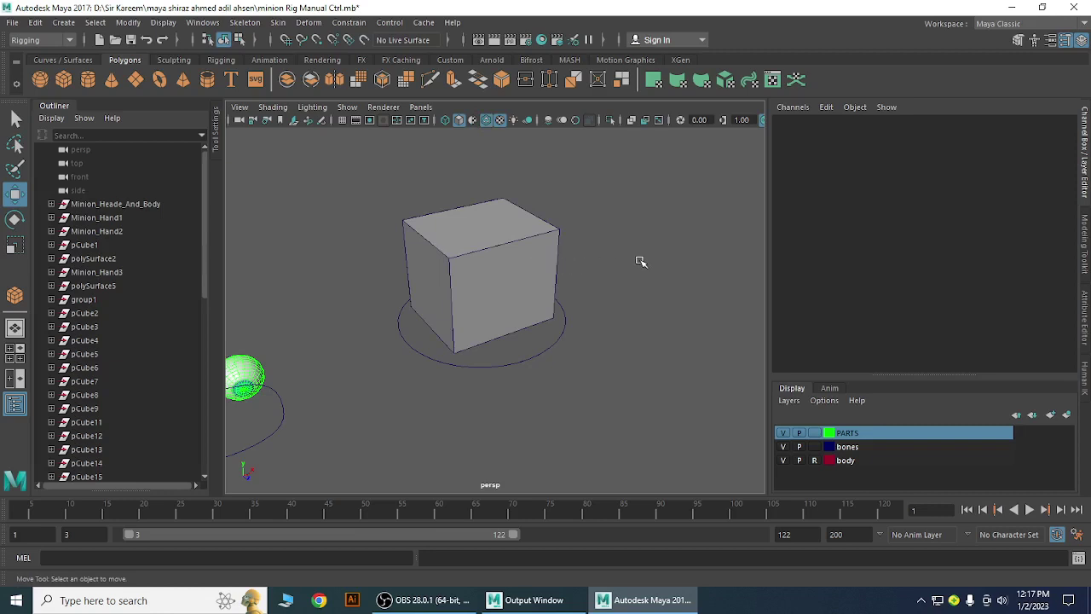
pyautogui.scroll(2, 512, 421)
pyautogui.keyDown('alt'); pyautogui.moveTo(509, 423); pyautogui.dragTo(534, 420); pyautogui.keyUp('alt')
pyautogui.keyDown('alt'); pyautogui.moveTo(534, 420); pyautogui.dragTo(547, 367, button='middle'); pyautogui.keyUp('alt')
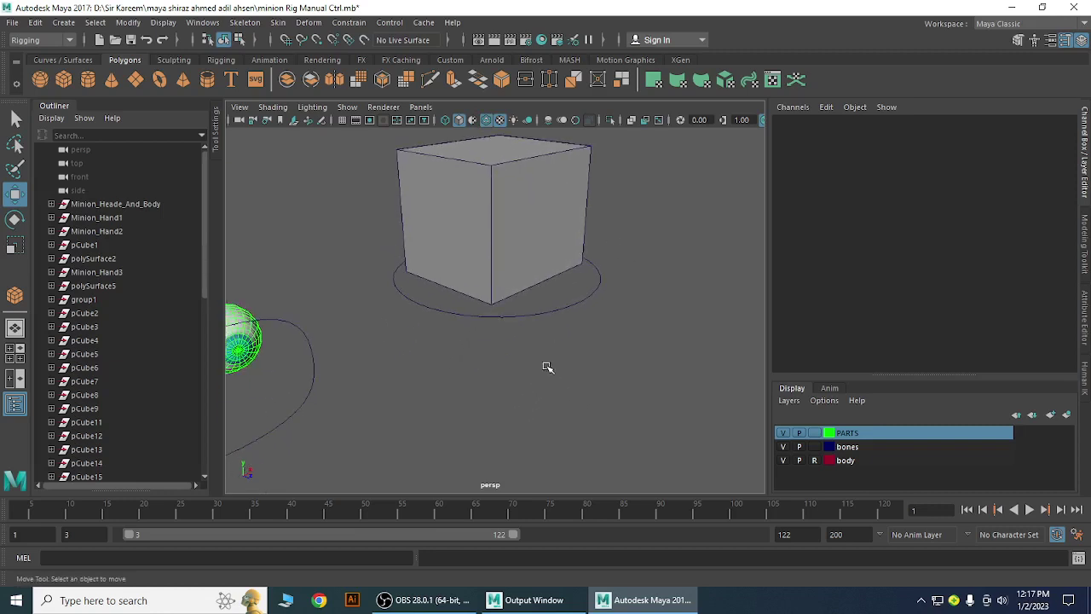
pyautogui.keyDown('alt'); pyautogui.moveTo(585, 408); pyautogui.dragTo(403, 365, button='right'); pyautogui.keyUp('alt')
pyautogui.keyDown('alt'); pyautogui.moveTo(414, 370); pyautogui.dragTo(489, 341, button='middle'); pyautogui.keyUp('alt')
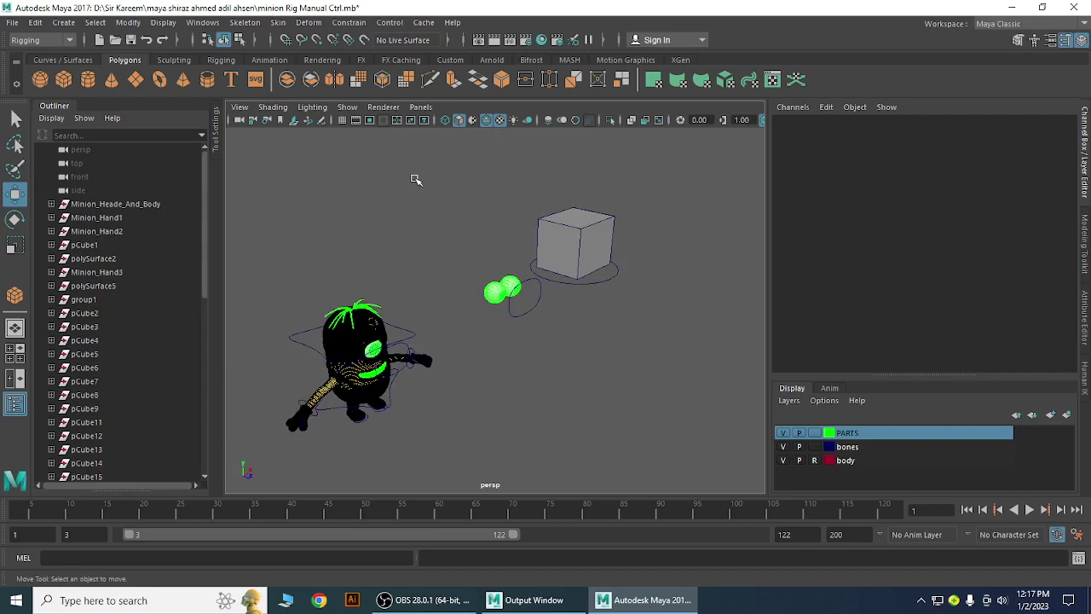
pyautogui.click(491, 119)
# Duplicate the cube and move the copy along X to about 66.55.
pyautogui.moveTo(521, 420)
pyautogui.keyDown('alt'); pyautogui.mouseDown()
pyautogui.moveTo(531, 395)
pyautogui.moveTo(506, 384)
pyautogui.mouseUp(); pyautogui.keyUp('alt')
pyautogui.keyDown('alt'); pyautogui.moveTo(506, 384); pyautogui.dragTo(519, 361, button='right'); pyautogui.keyUp('alt')
pyautogui.keyDown('alt'); pyautogui.moveTo(520, 360); pyautogui.dragTo(368, 409); pyautogui.keyUp('alt')
pyautogui.click(414, 300)
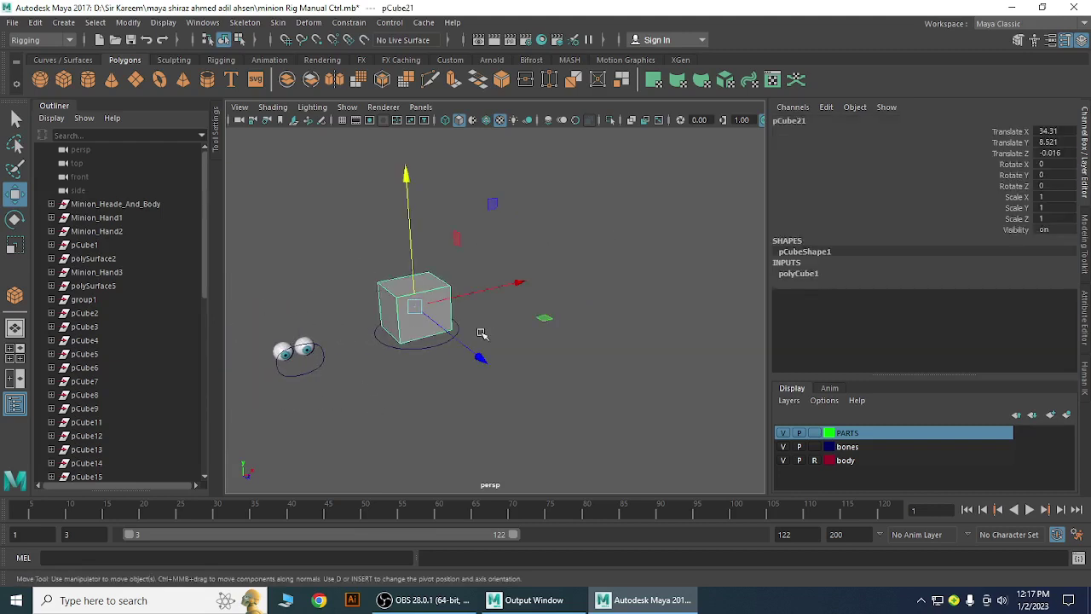
pyautogui.hotkey('ctrl', 'd')
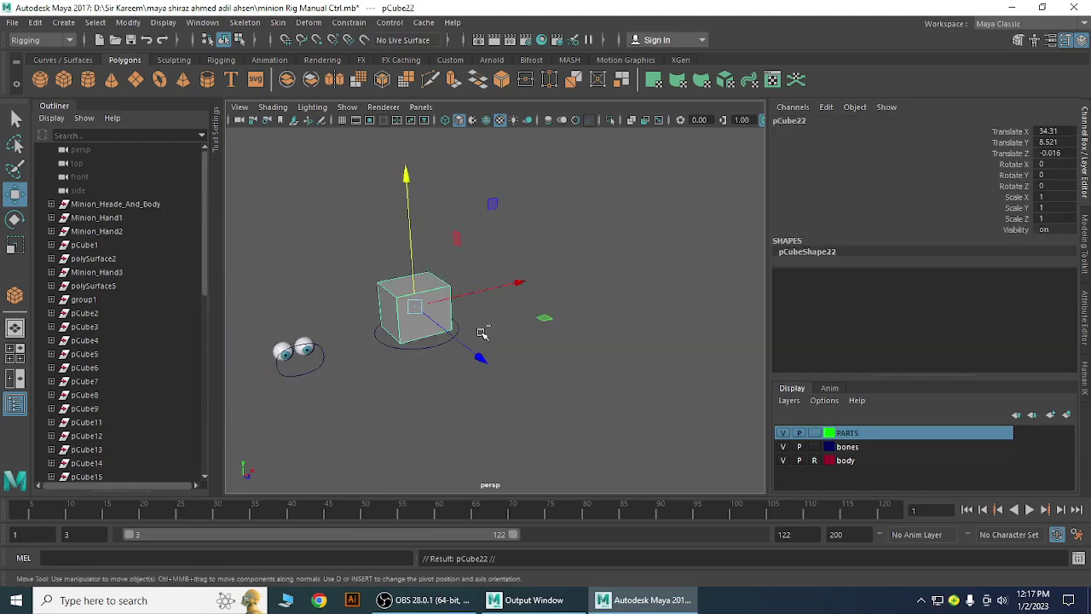
pyautogui.moveTo(499, 295); pyautogui.dragTo(654, 264)
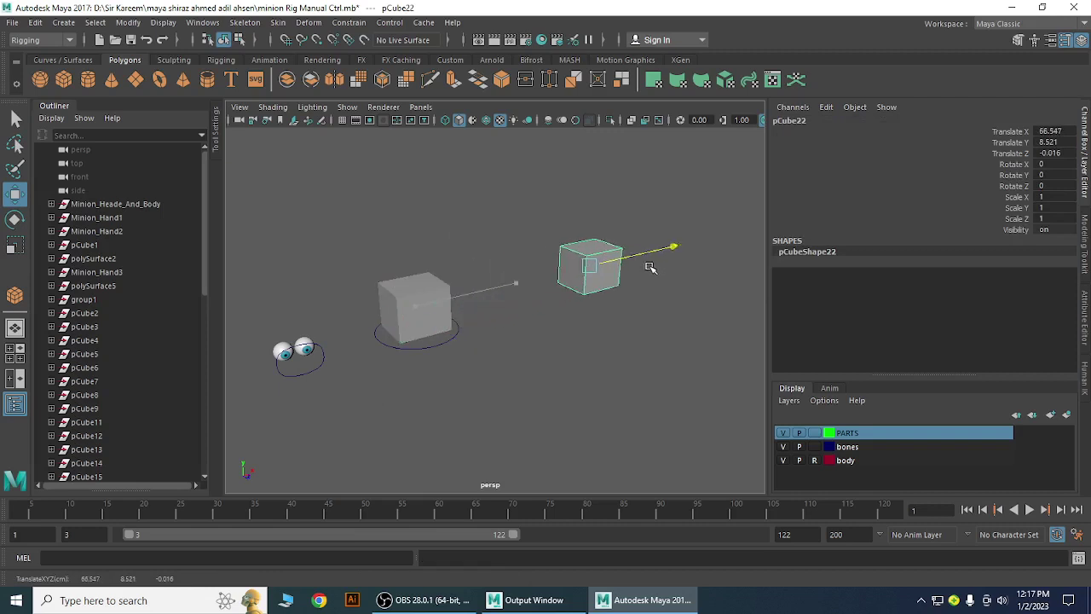
# Duplicate the copied cube and move the new cube backward along Z, behind the one it was copied from.
pyautogui.keyDown('alt'); pyautogui.moveTo(605, 365); pyautogui.dragTo(485, 436); pyautogui.keyUp('alt')
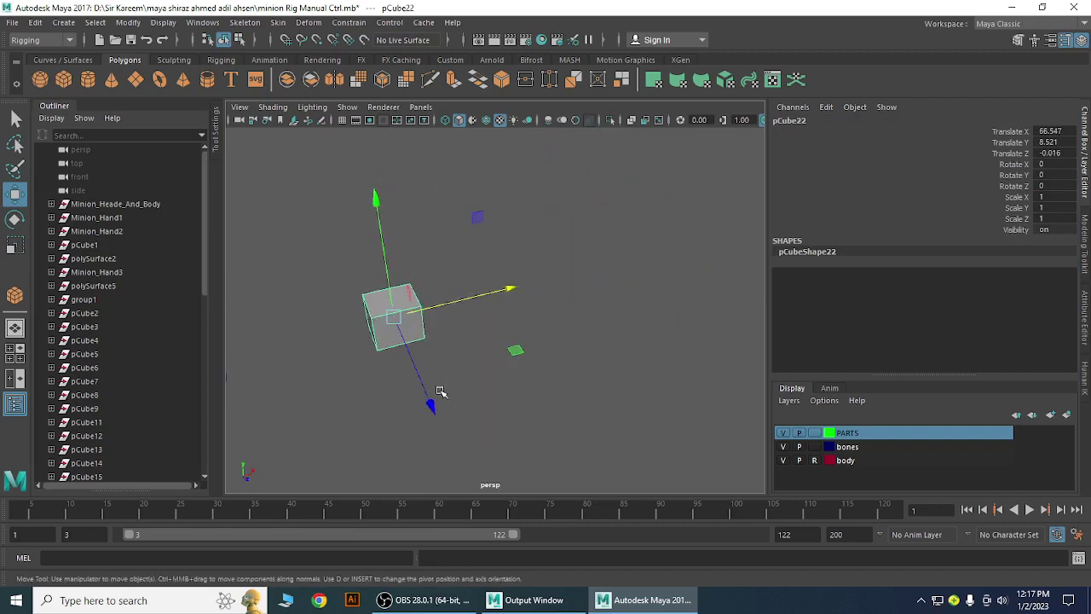
pyautogui.hotkey('ctrl', 'd')
pyautogui.moveTo(428, 396); pyautogui.dragTo(418, 305)
# Duplicate the front cube again, move the copy along X to about 81.08, and display wireframe on shaded.
pyautogui.click(409, 303)
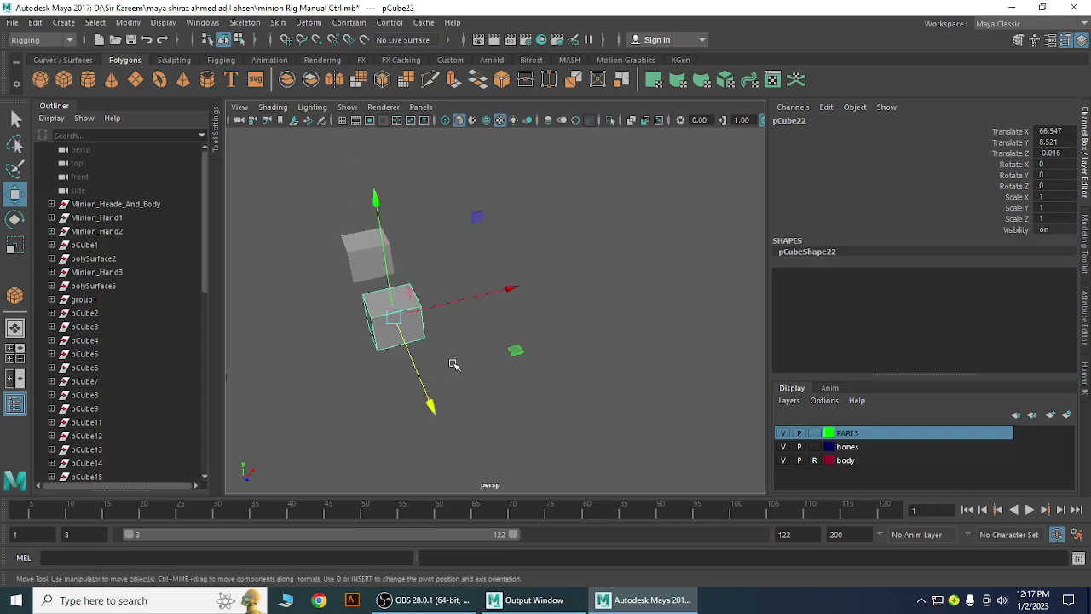
pyautogui.hotkey('ctrl', 'd')
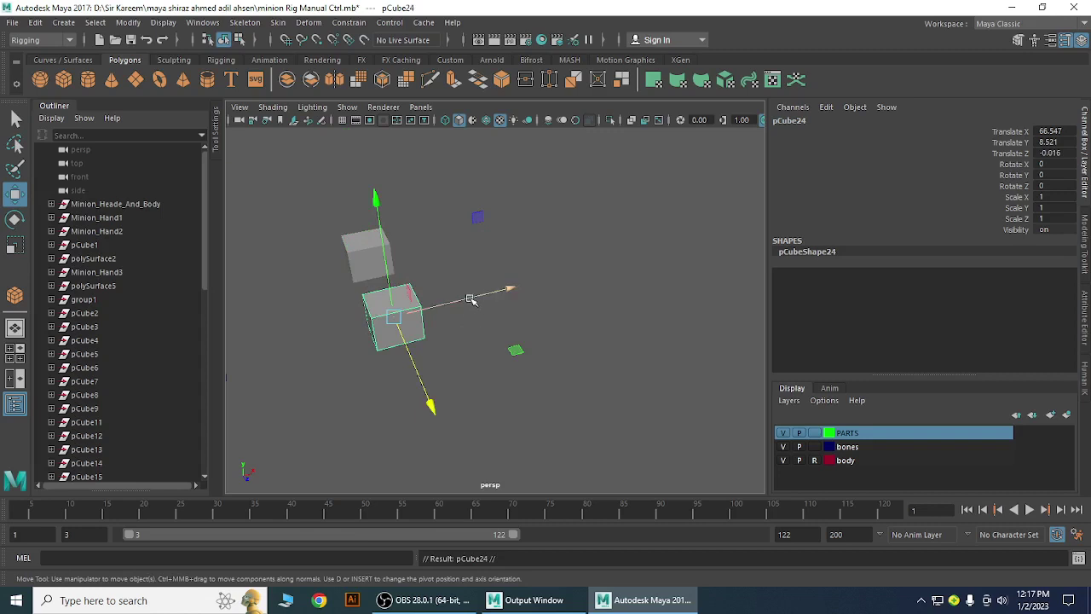
pyautogui.moveTo(471, 302); pyautogui.dragTo(550, 291)
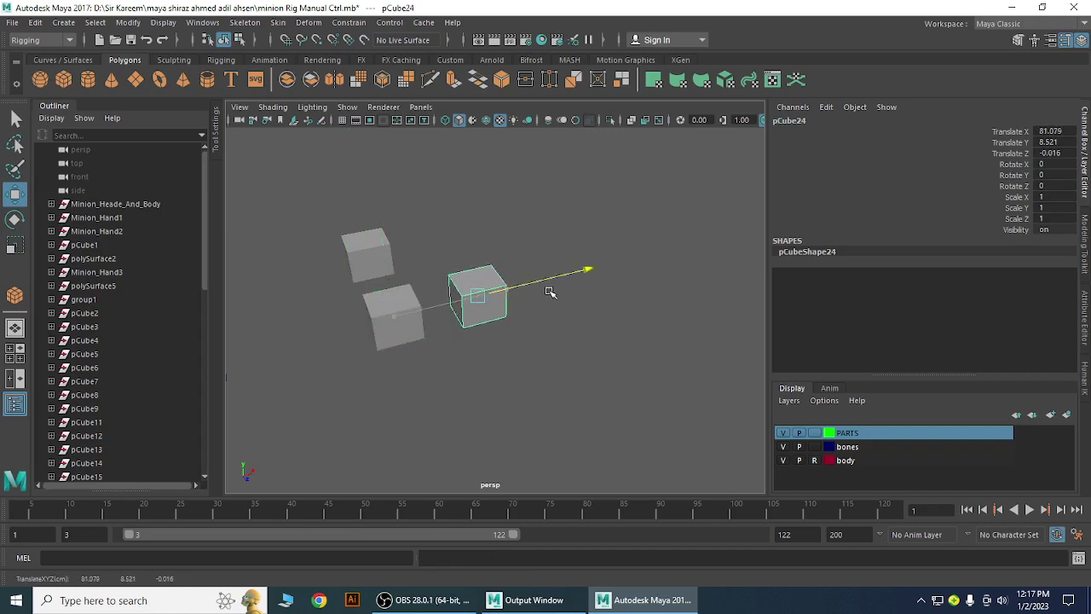
pyautogui.click(479, 407)
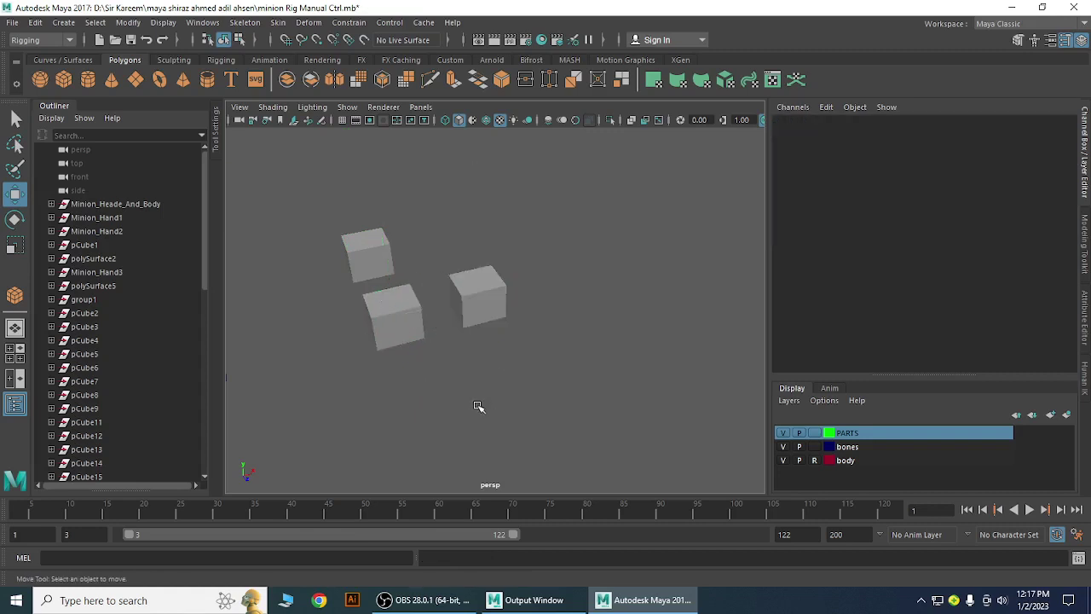
pyautogui.keyDown('alt'); pyautogui.moveTo(497, 345); pyautogui.dragTo(594, 421); pyautogui.keyUp('alt')
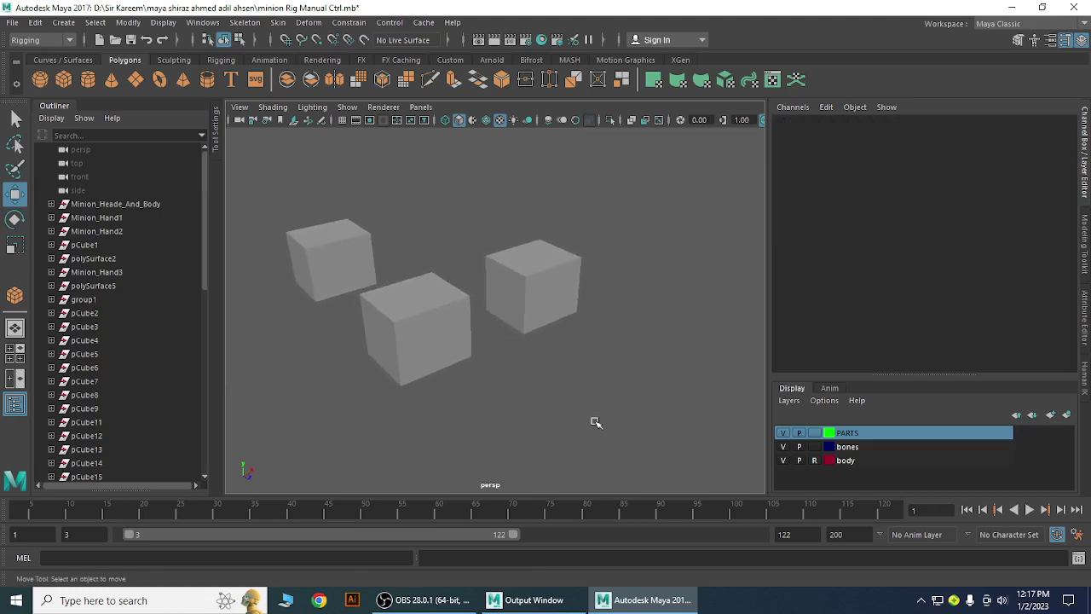
pyautogui.click(487, 120)
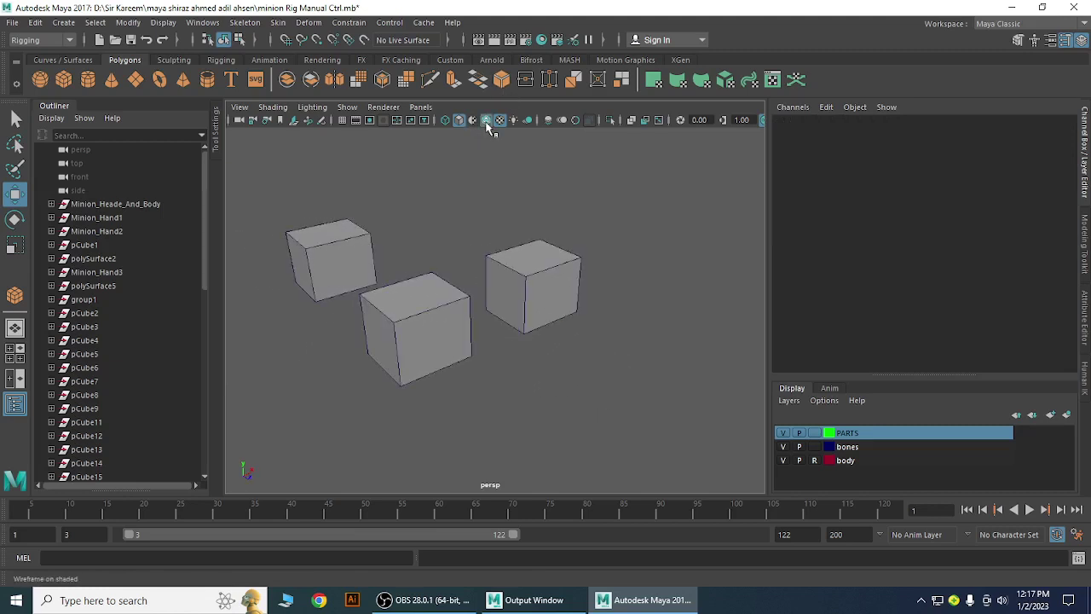
# Demonstrate the selection order for the front cube and its neighbour along X, singly and together, ending with nothing selected.
pyautogui.click(406, 306)
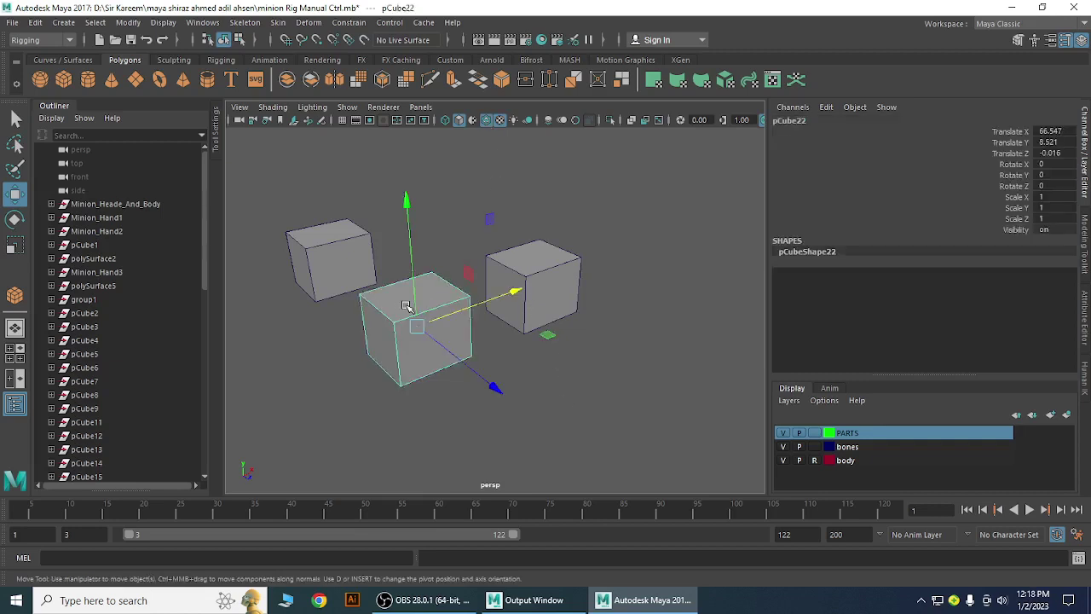
pyautogui.click(525, 265)
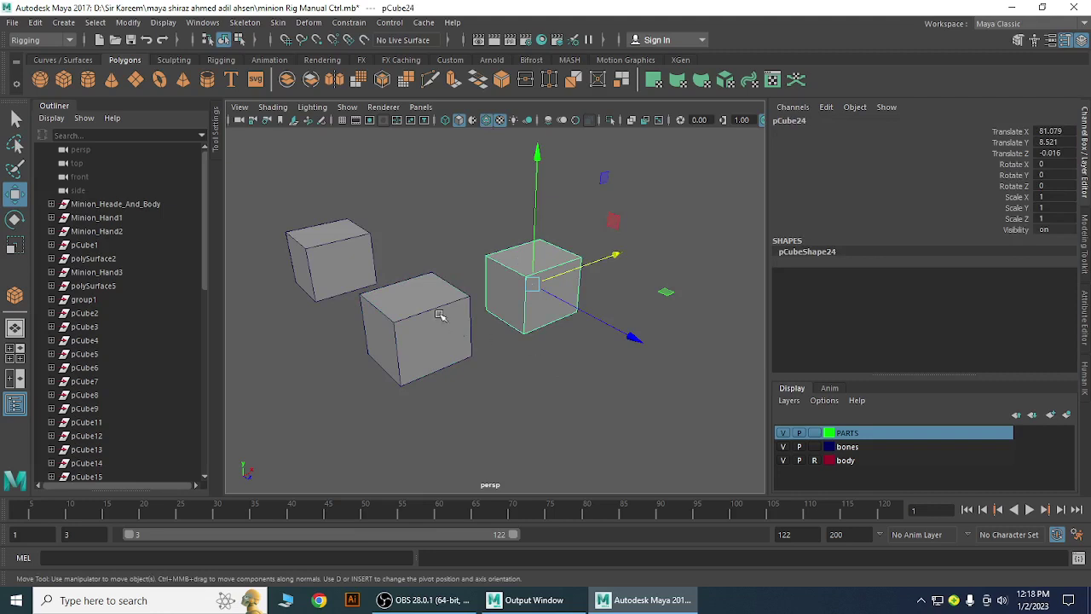
pyautogui.click(396, 297)
pyautogui.click(543, 266)
pyautogui.click(565, 398)
pyautogui.click(418, 307)
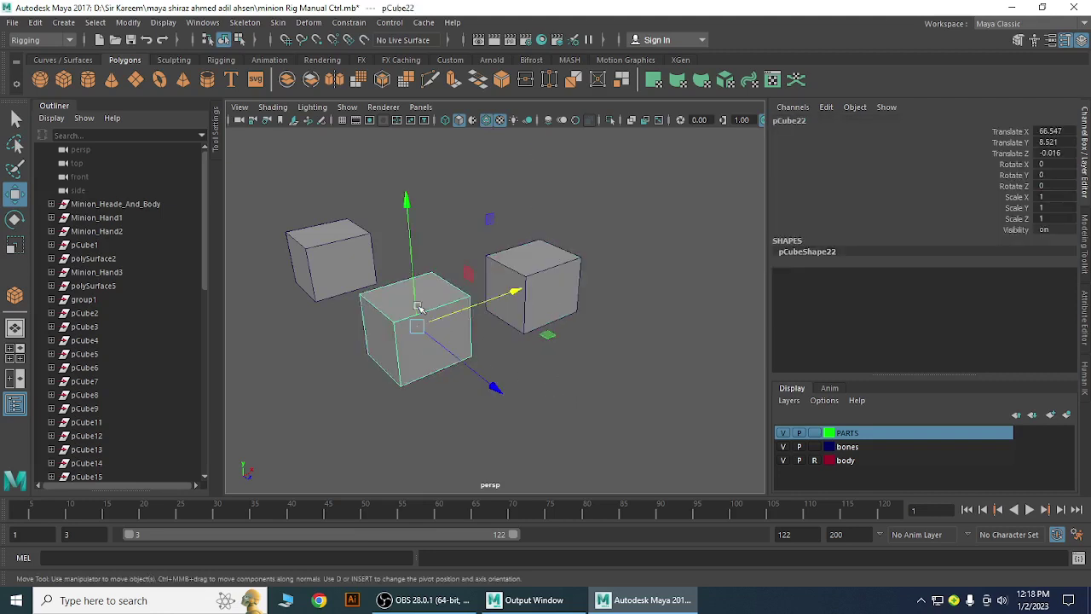
pyautogui.click(558, 389)
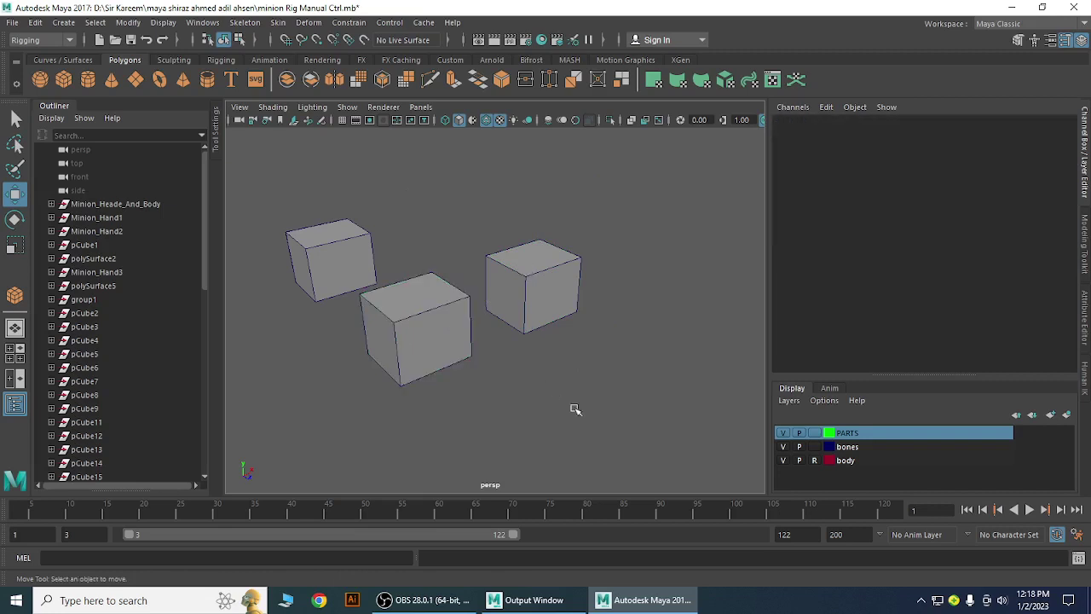
pyautogui.click(407, 318)
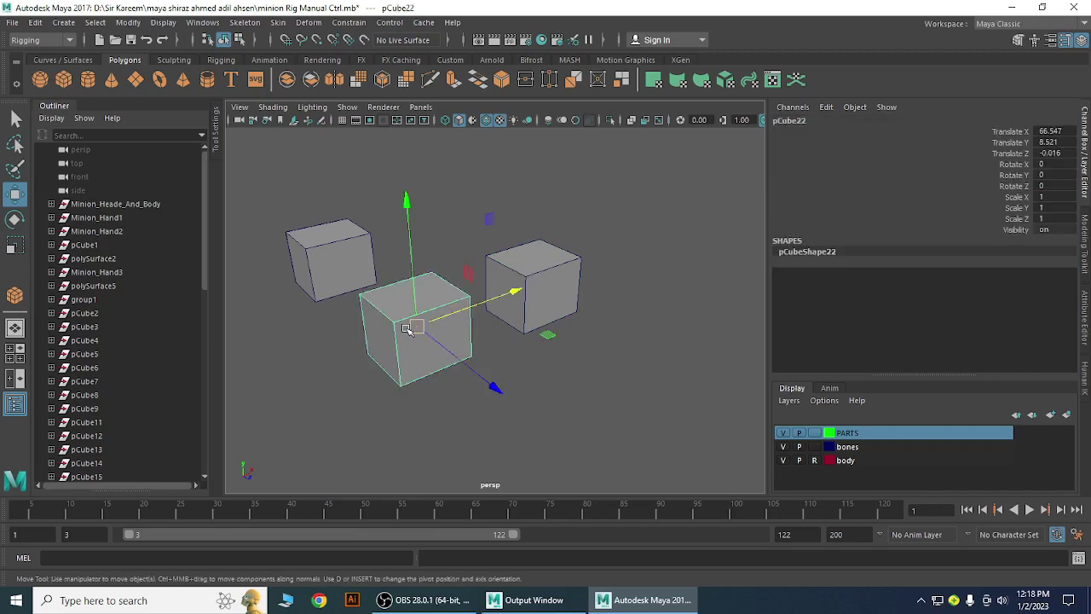
pyautogui.click(546, 267)
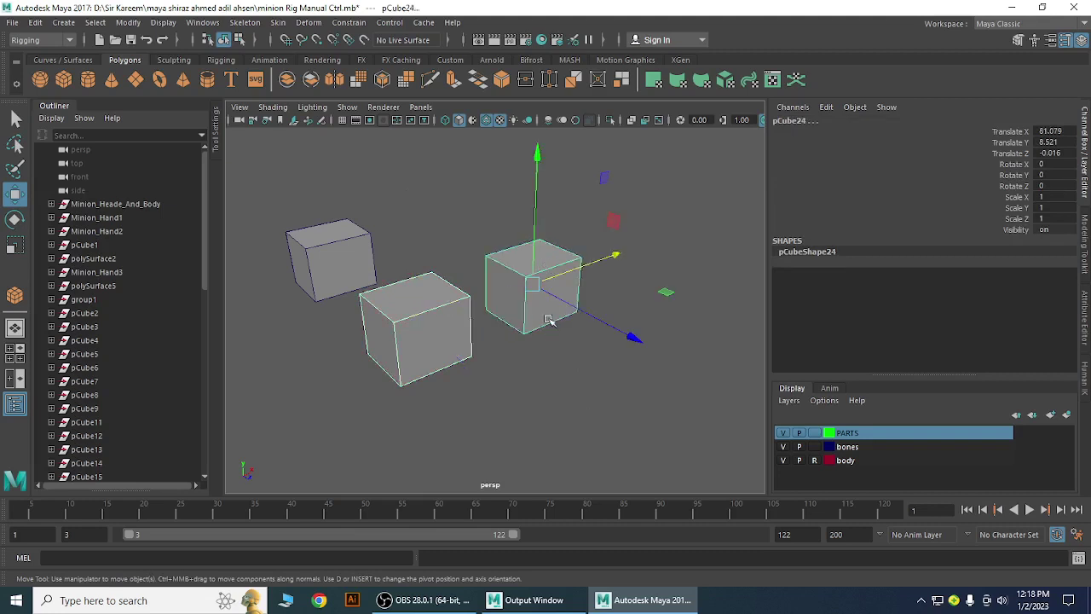
pyautogui.click(547, 390)
# Parent the cube at X 81.08 under the front cube and clear the selection.
pyautogui.click(543, 264)
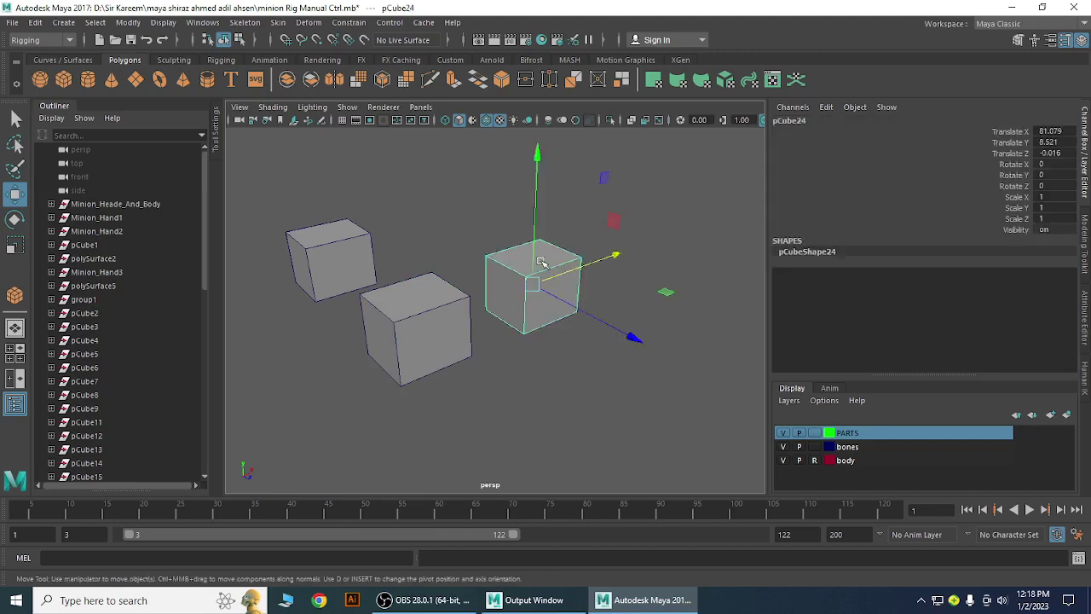
pyautogui.click(420, 305)
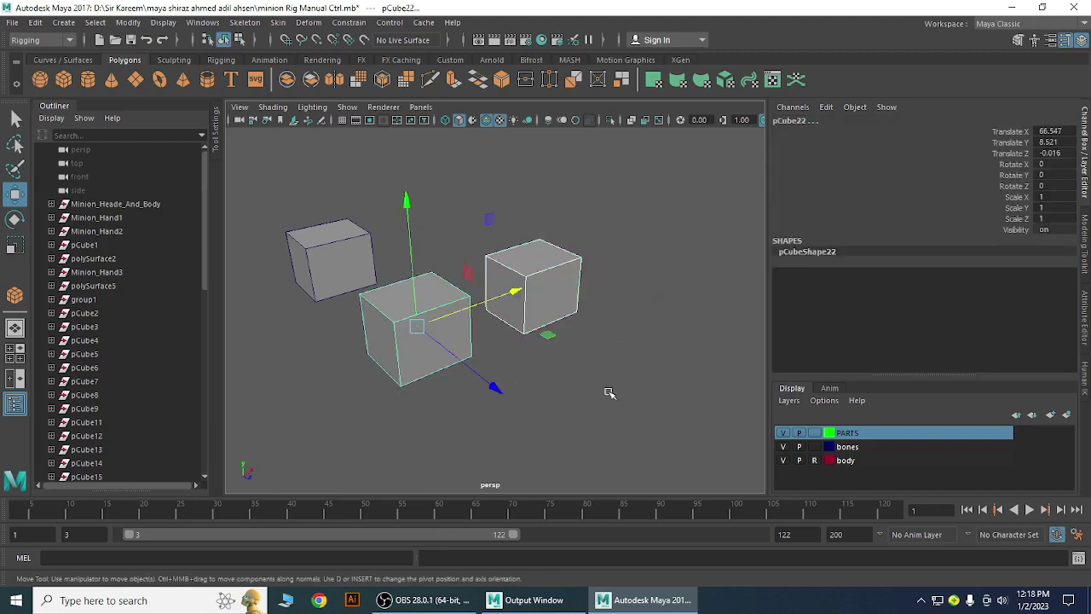
pyautogui.press('p')
pyautogui.click(609, 444)
# Test the hierarchy by moving the child cube alone to about X 14.81 and the parent cube to about X 66.19.
pyautogui.click(536, 254)
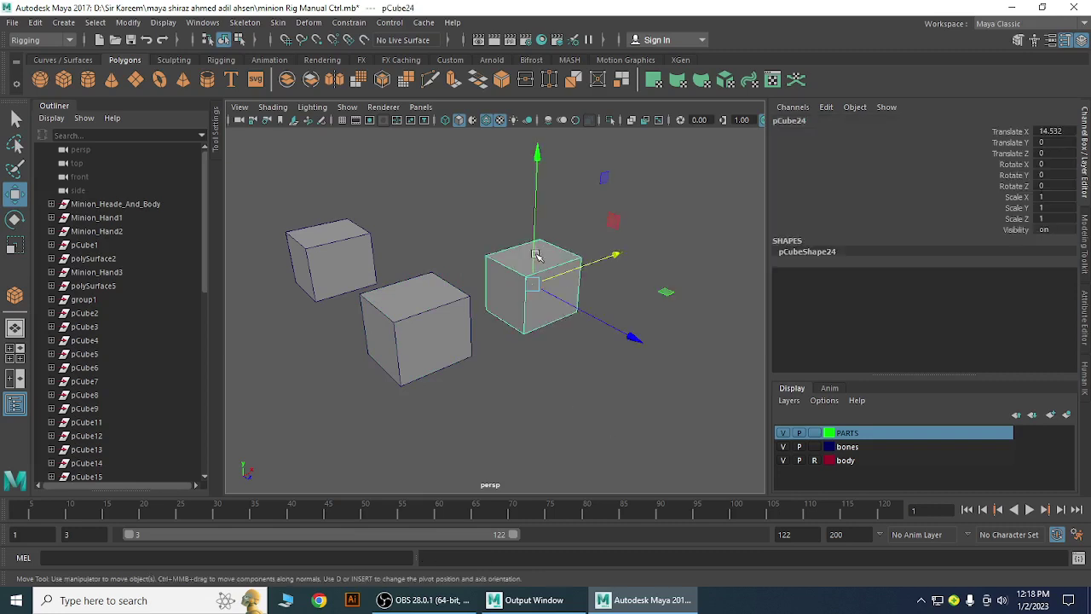
pyautogui.moveTo(599, 254)
pyautogui.mouseDown()
pyautogui.moveTo(627, 254)
pyautogui.moveTo(595, 275)
pyautogui.mouseUp()
pyautogui.click(452, 317)
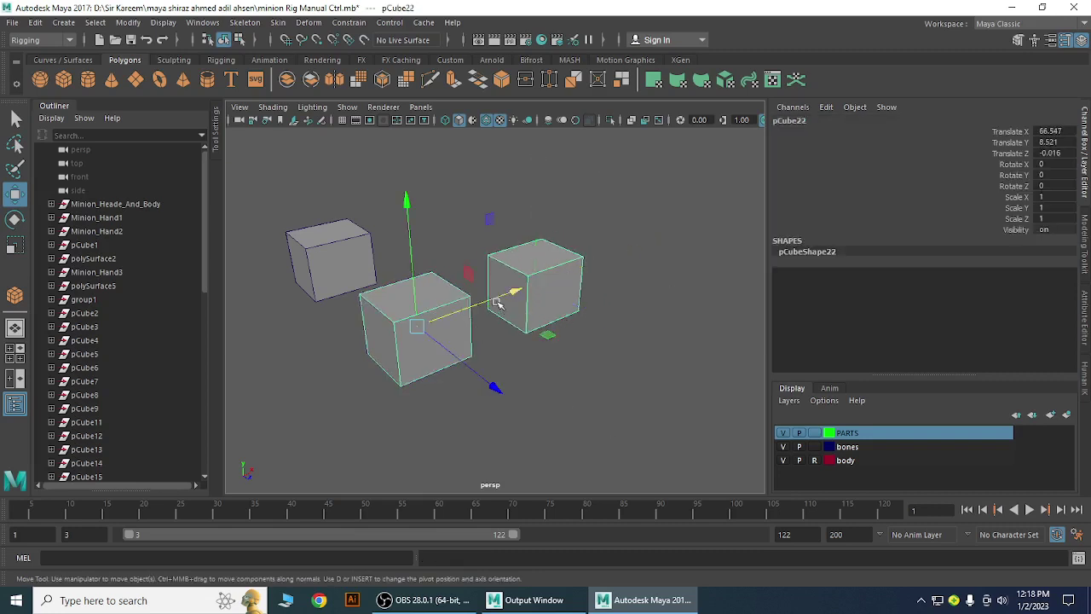
pyautogui.moveTo(497, 303); pyautogui.dragTo(521, 337)
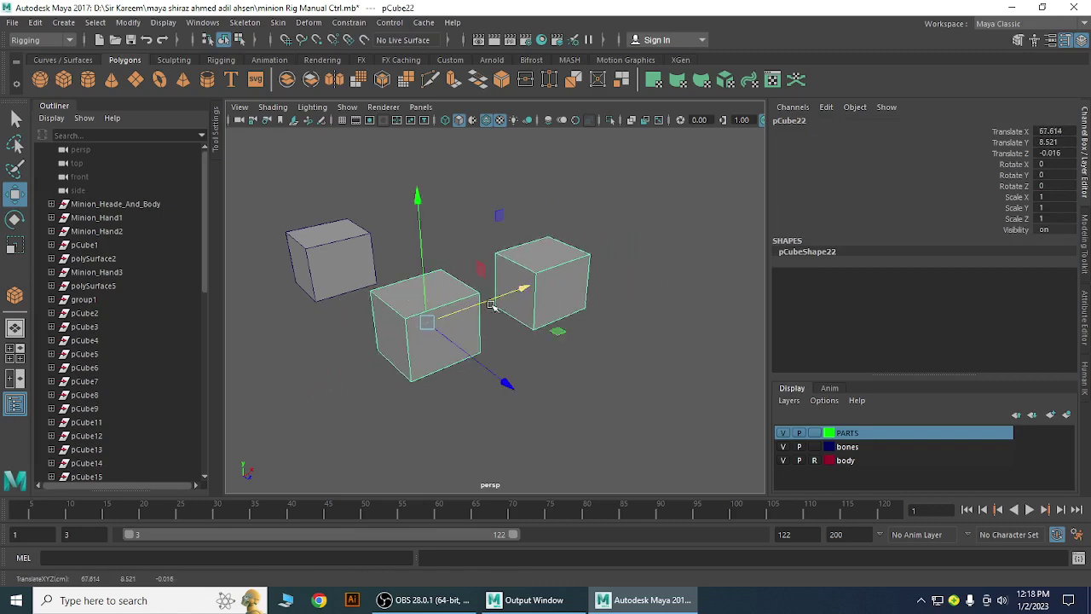
pyautogui.moveTo(512, 294); pyautogui.dragTo(530, 357)
# Move the child cube alone along Z to about -0.54 and select the parent cube.
pyautogui.click(540, 275)
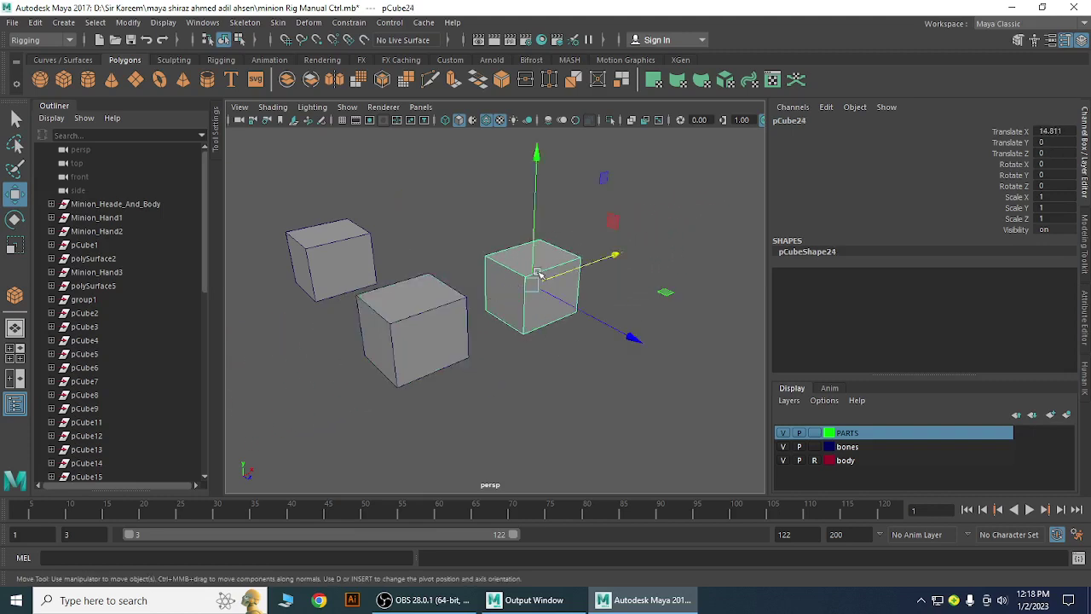
pyautogui.moveTo(629, 336); pyautogui.dragTo(587, 375)
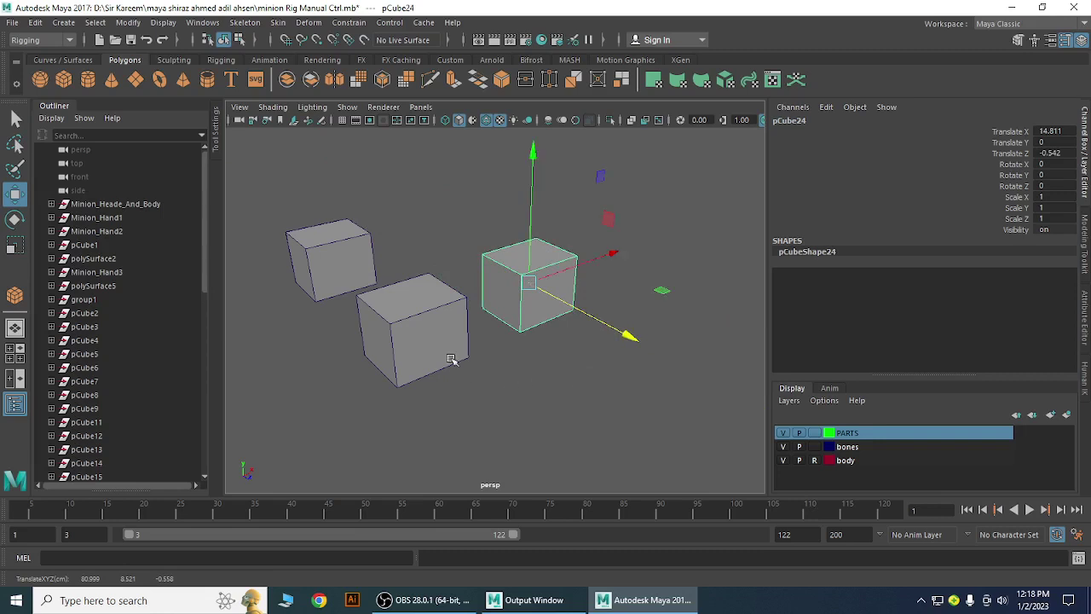
pyautogui.keyDown('shift'); pyautogui.click(389, 311); pyautogui.keyUp('shift')
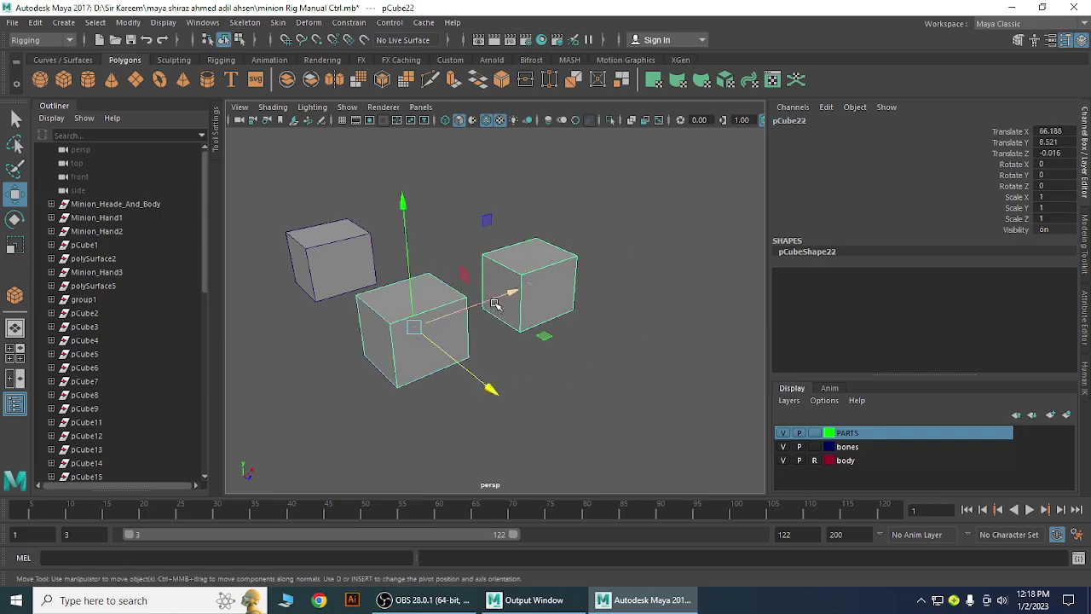
# Move the parent cube slightly farther along X, and the separate rear cube along Z to about -36.33.
pyautogui.moveTo(493, 300); pyautogui.dragTo(552, 380)
pyautogui.click(587, 393)
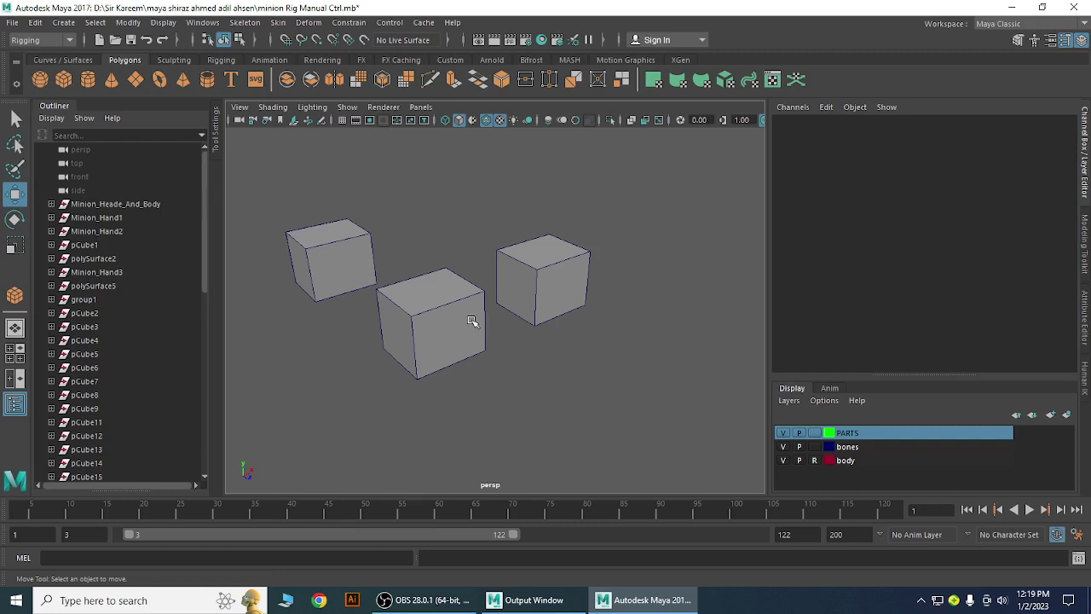
pyautogui.keyDown('alt'); pyautogui.moveTo(509, 372); pyautogui.dragTo(441, 397); pyautogui.keyUp('alt')
pyautogui.click(471, 259)
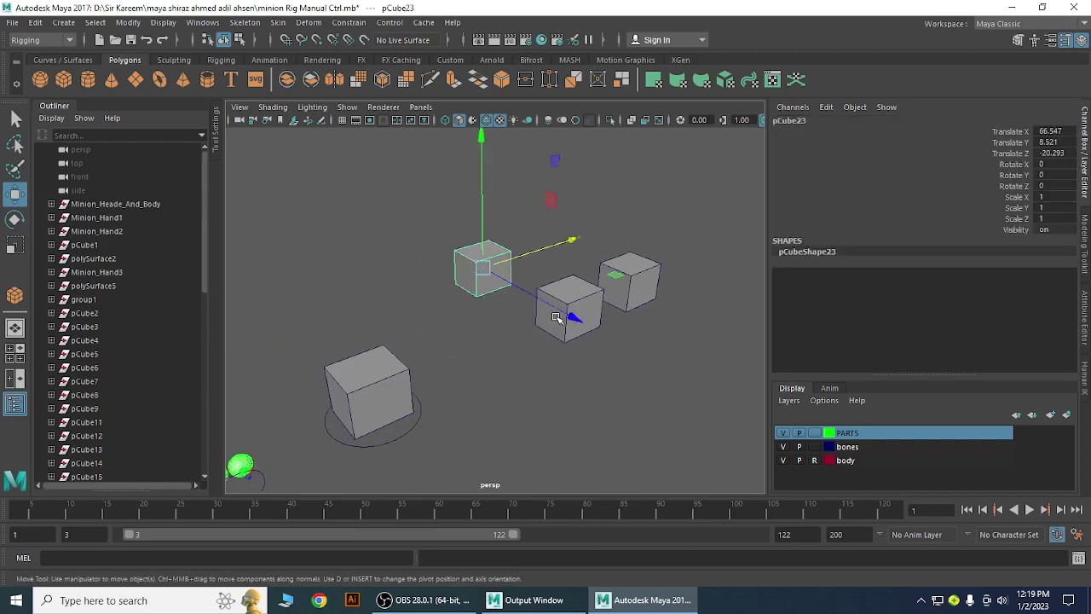
pyautogui.moveTo(558, 313); pyautogui.dragTo(494, 281)
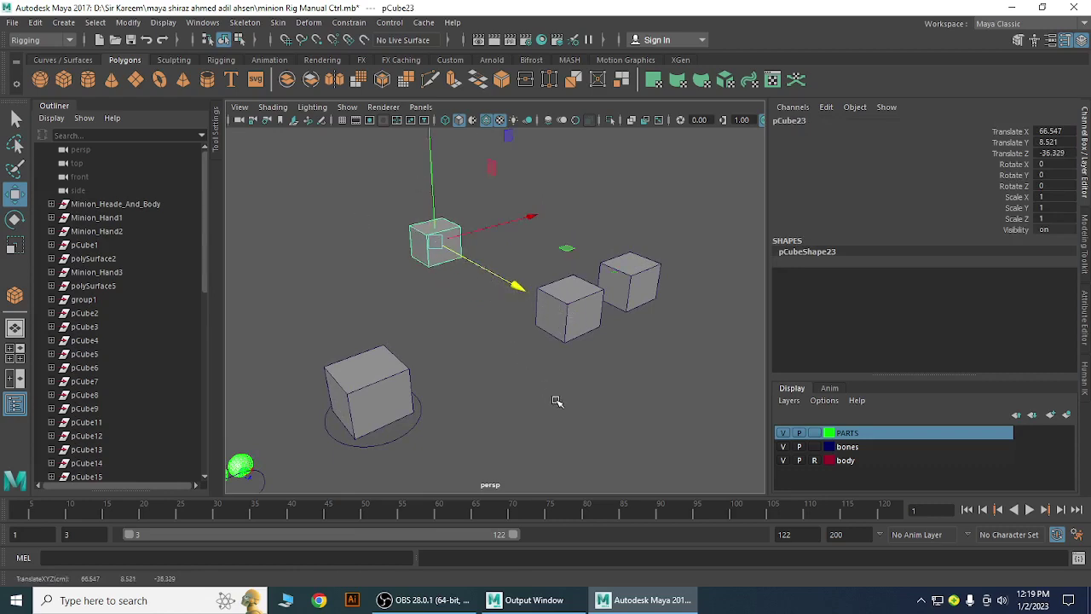
# Rename the NURBS circle around the cube nearest the eyeballs as ctrl.
pyautogui.keyDown('alt'); pyautogui.moveTo(557, 401); pyautogui.dragTo(521, 341); pyautogui.keyUp('alt')
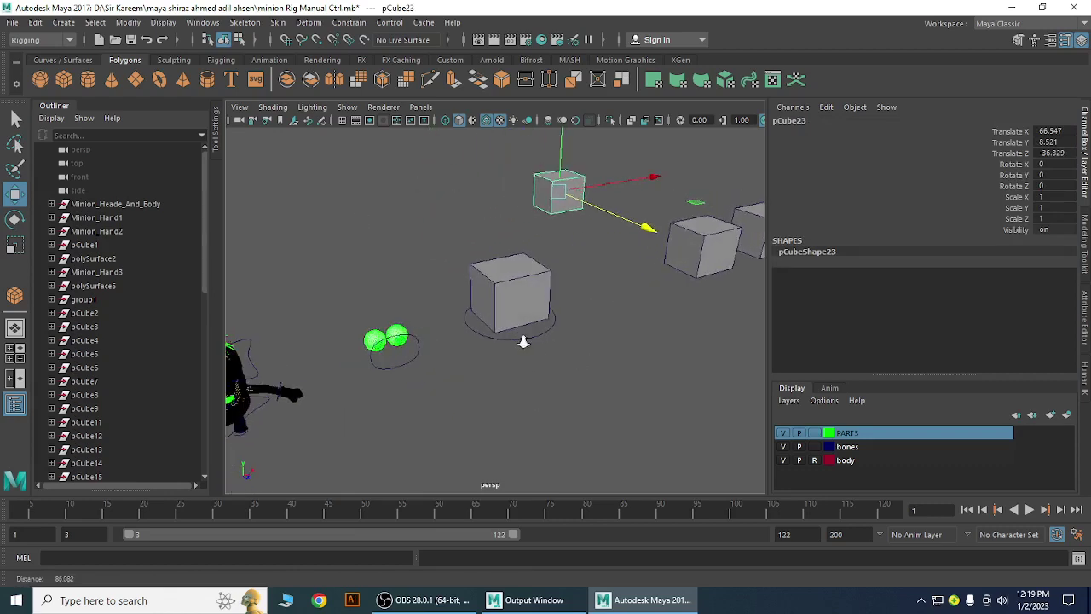
pyautogui.keyDown('alt'); pyautogui.moveTo(521, 341); pyautogui.dragTo(592, 438, button='right'); pyautogui.keyUp('alt')
pyautogui.keyDown('alt'); pyautogui.moveTo(592, 439); pyautogui.dragTo(555, 429, button='middle'); pyautogui.keyUp('alt')
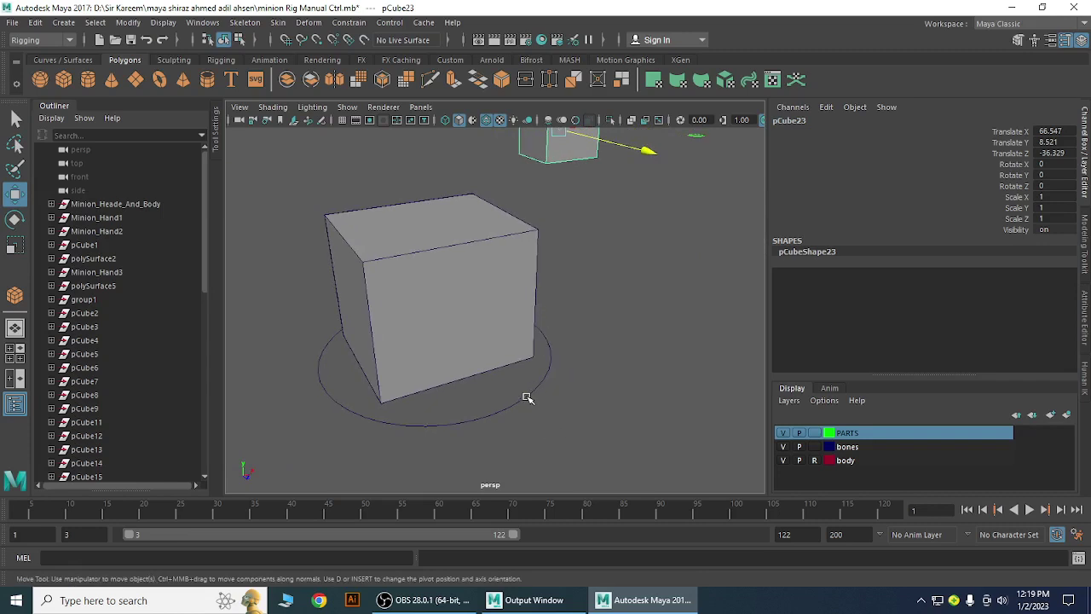
pyautogui.click(527, 398)
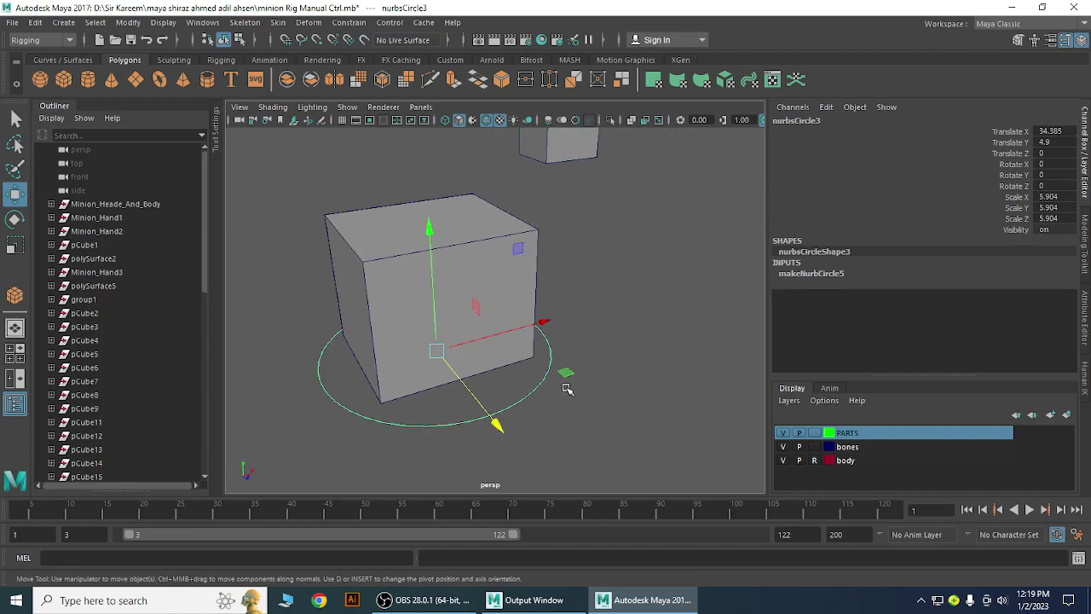
pyautogui.keyDown('alt'); pyautogui.moveTo(568, 414); pyautogui.dragTo(575, 407); pyautogui.keyUp('alt')
pyautogui.keyDown('alt'); pyautogui.moveTo(608, 404); pyautogui.dragTo(567, 390, button='right'); pyautogui.keyUp('alt')
pyautogui.keyDown('alt'); pyautogui.moveTo(567, 390); pyautogui.dragTo(539, 366, button='middle'); pyautogui.keyUp('alt')
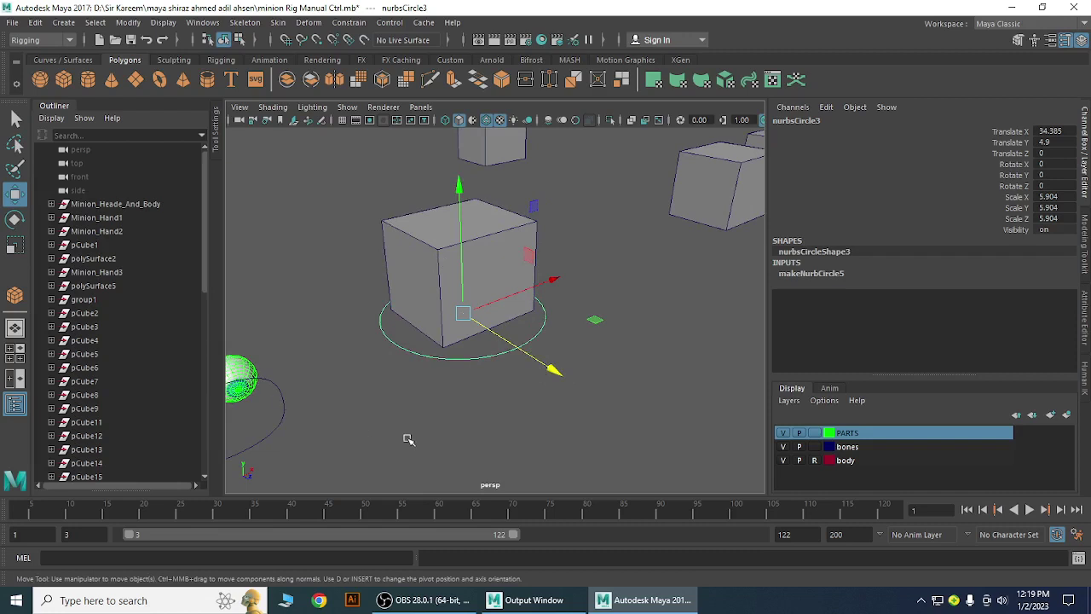
pyautogui.click(595, 363)
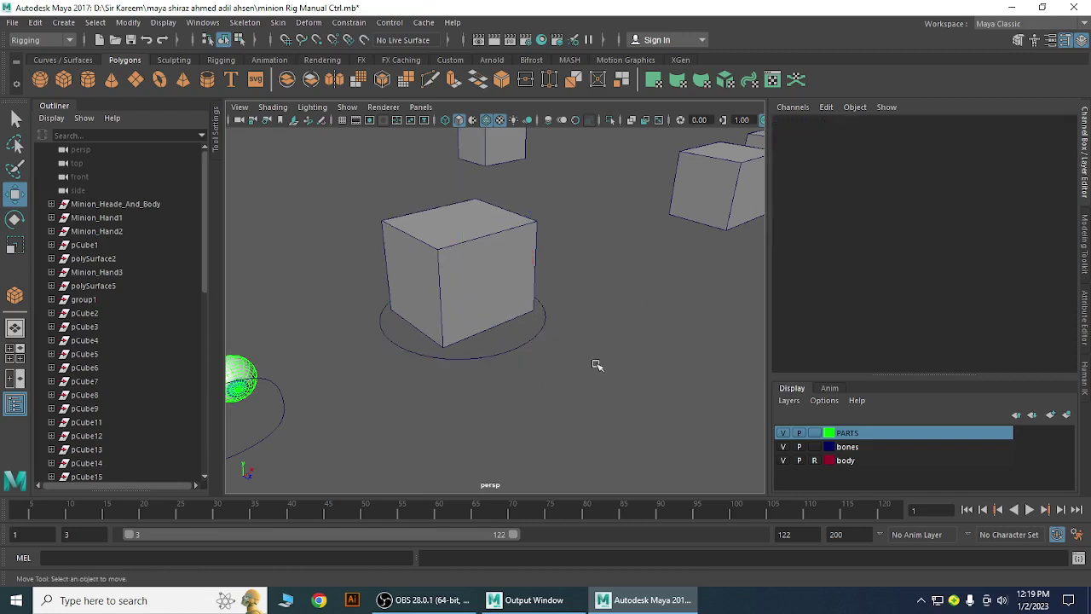
pyautogui.click(529, 343)
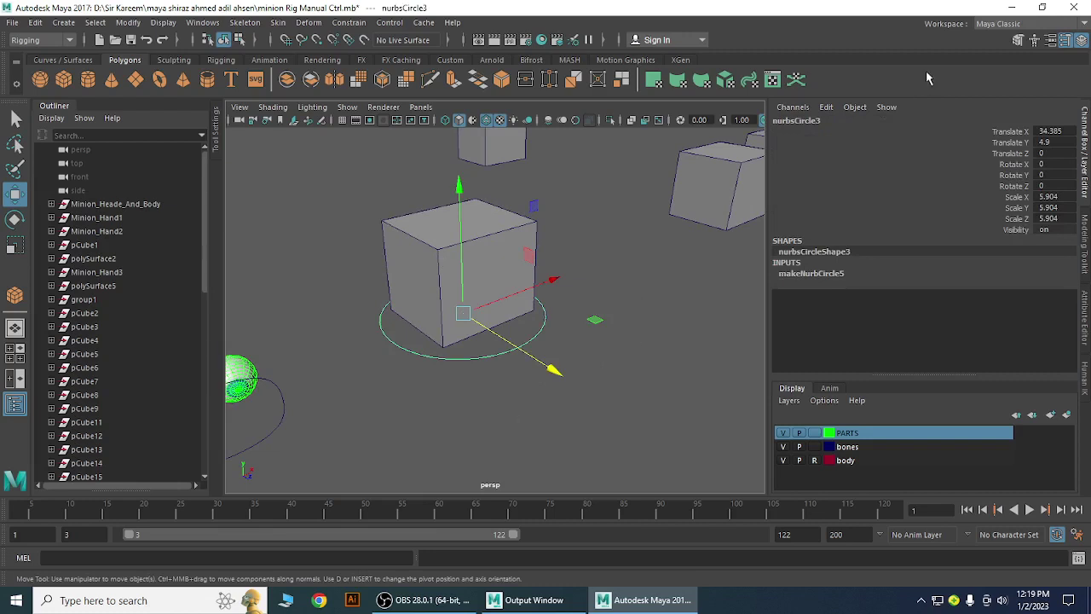
pyautogui.click(806, 122)
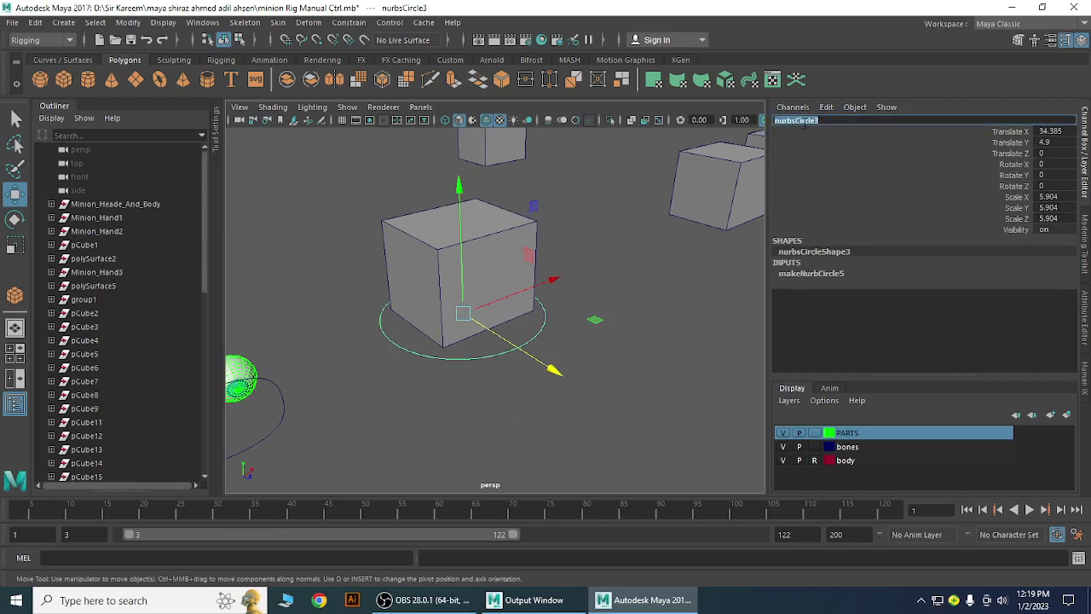
pyautogui.write('ctrl')
pyautogui.press('Return')
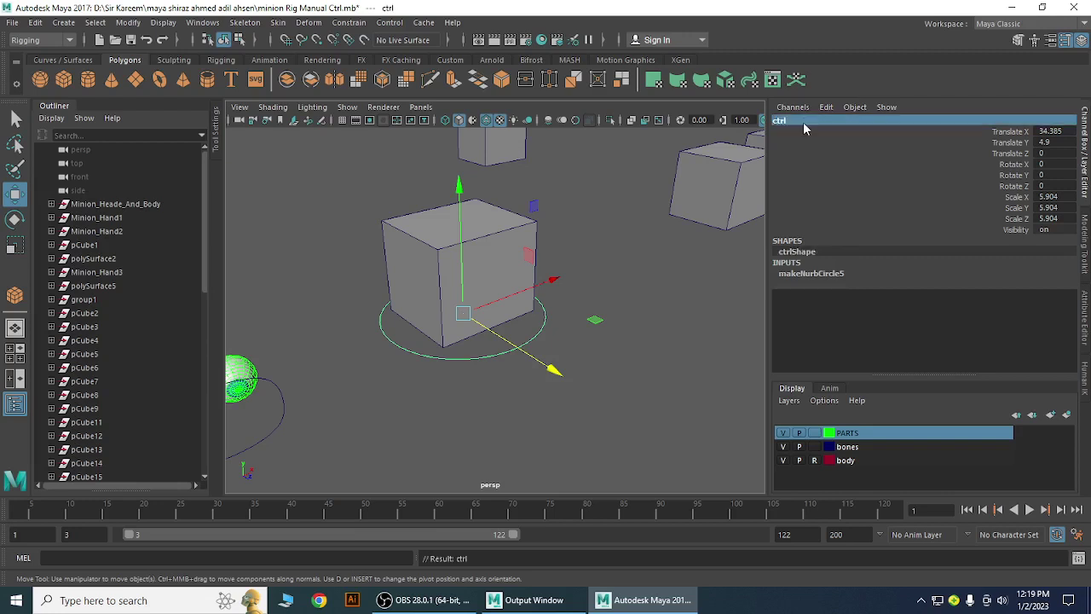
# Rename the cube inside the ctrl circle as box and clear the selection.
pyautogui.click(487, 220)
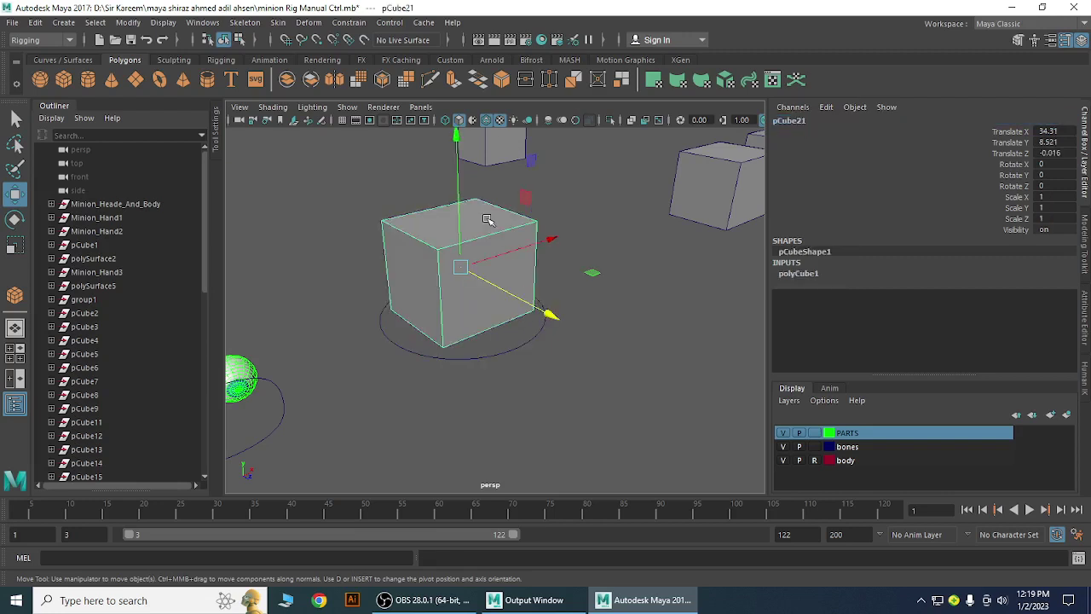
pyautogui.doubleClick(790, 123)
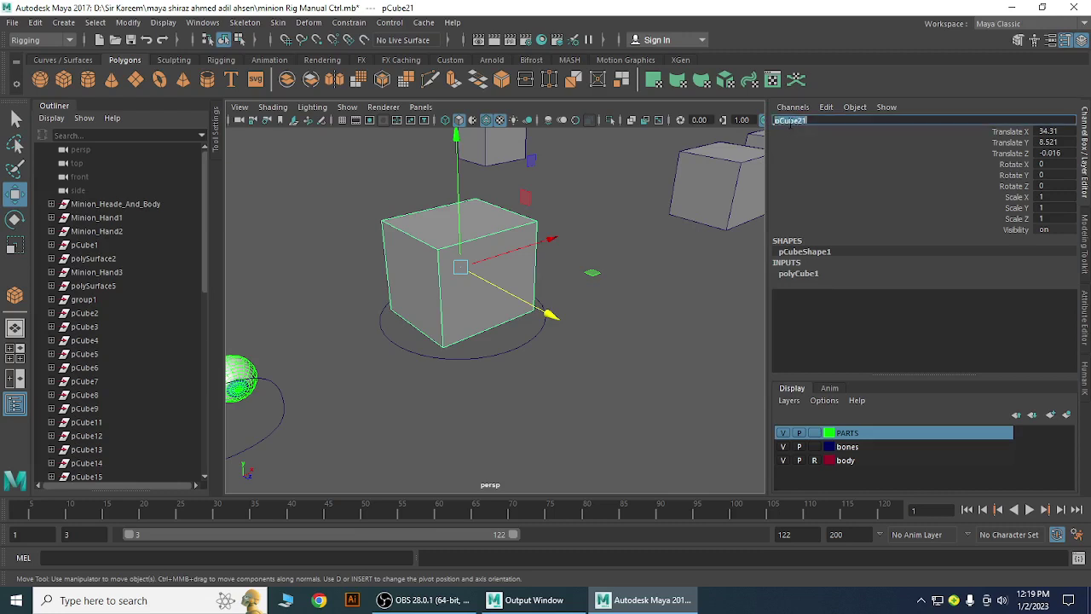
pyautogui.write('box')
pyautogui.press('Return')
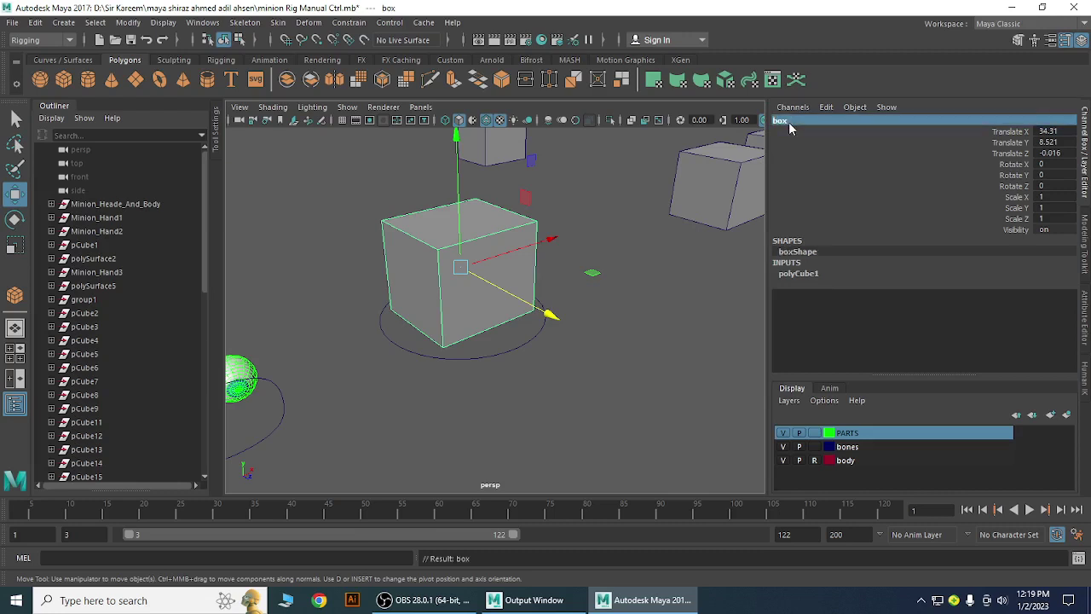
pyautogui.click(589, 370)
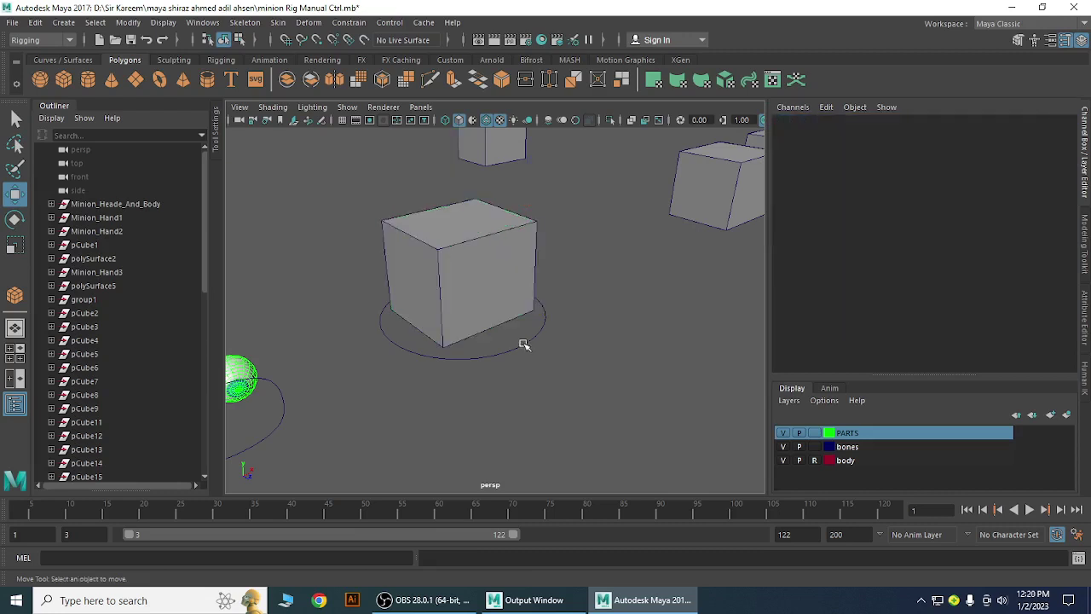
# Demonstrate the parenting selection order by selecting box first and adding ctrl, ending with nothing selected.
pyautogui.click(521, 342)
pyautogui.click(486, 250)
pyautogui.click(622, 342)
pyautogui.click(471, 245)
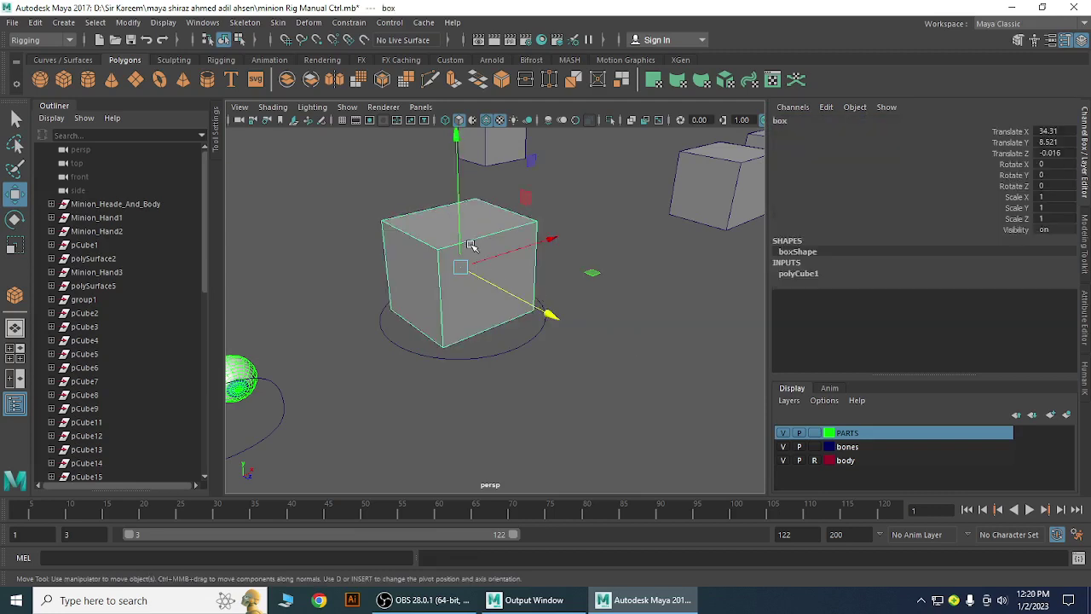
pyautogui.click(499, 356)
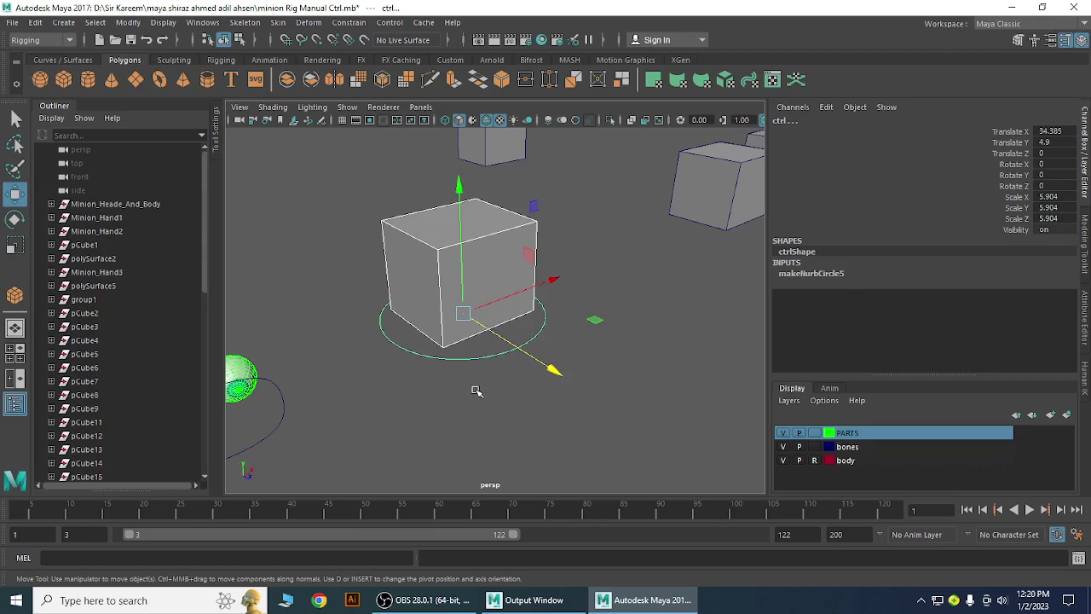
pyautogui.scroll(-4, 627, 378)
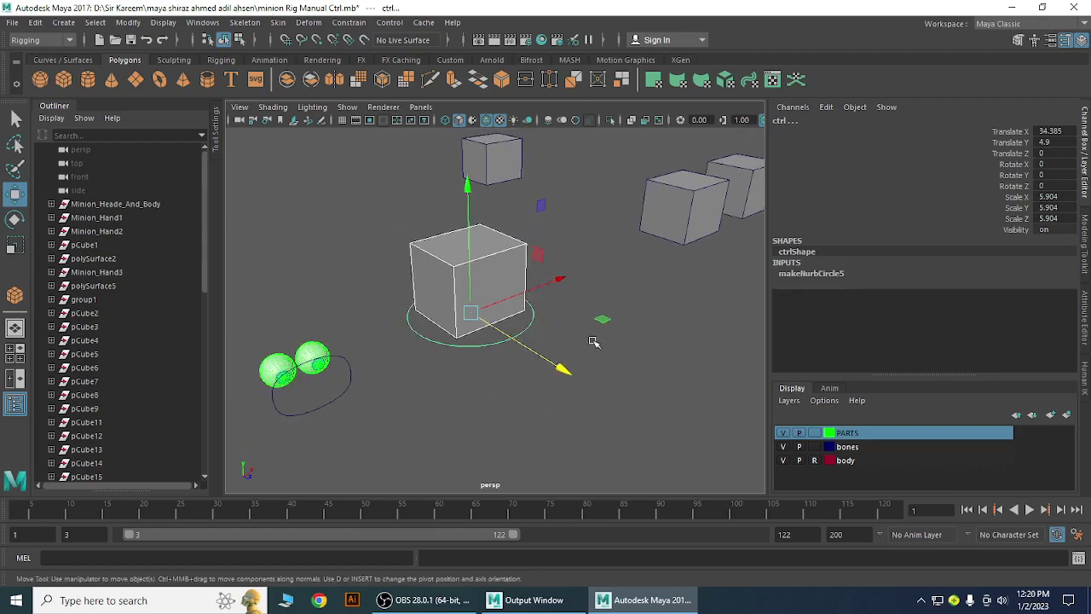
pyautogui.click(641, 394)
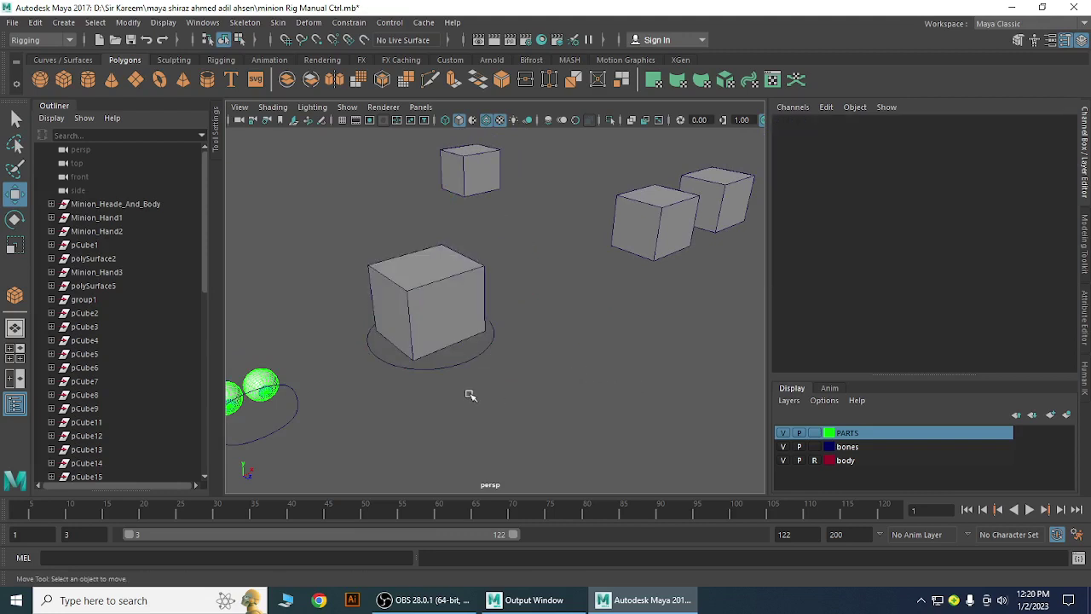
# Demonstrate the constraint selection order twice, picking ctrl first and adding box, leaving both selected.
pyautogui.click(459, 367)
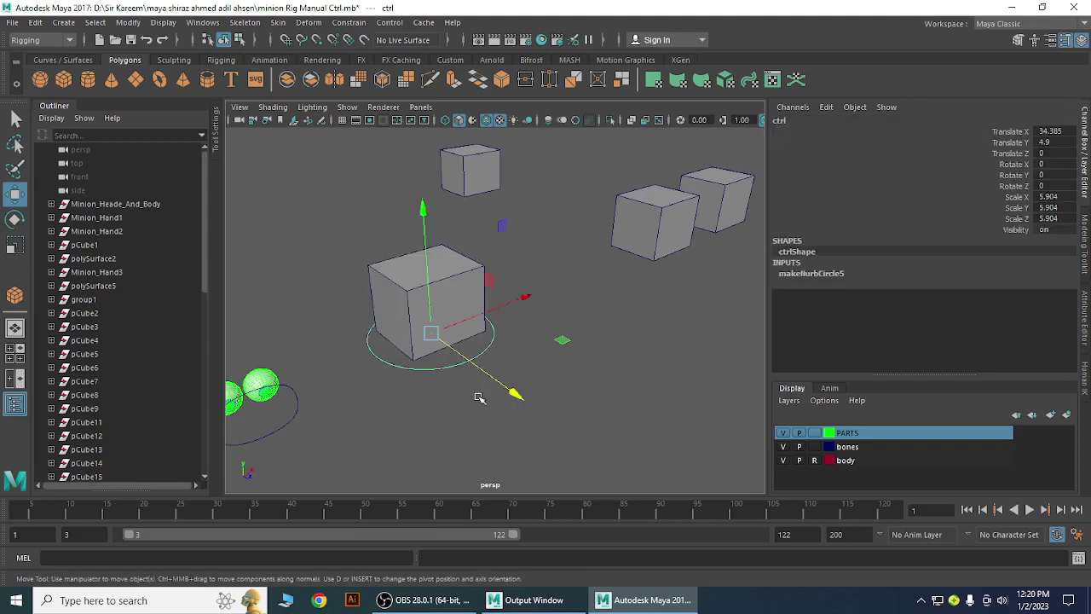
pyautogui.click(443, 288)
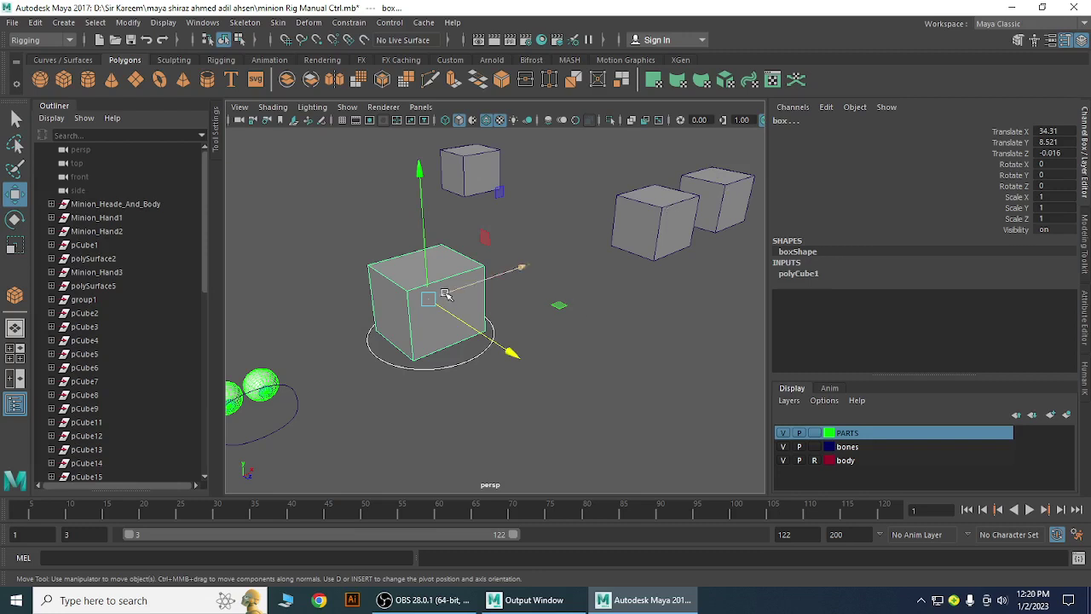
pyautogui.click(540, 331)
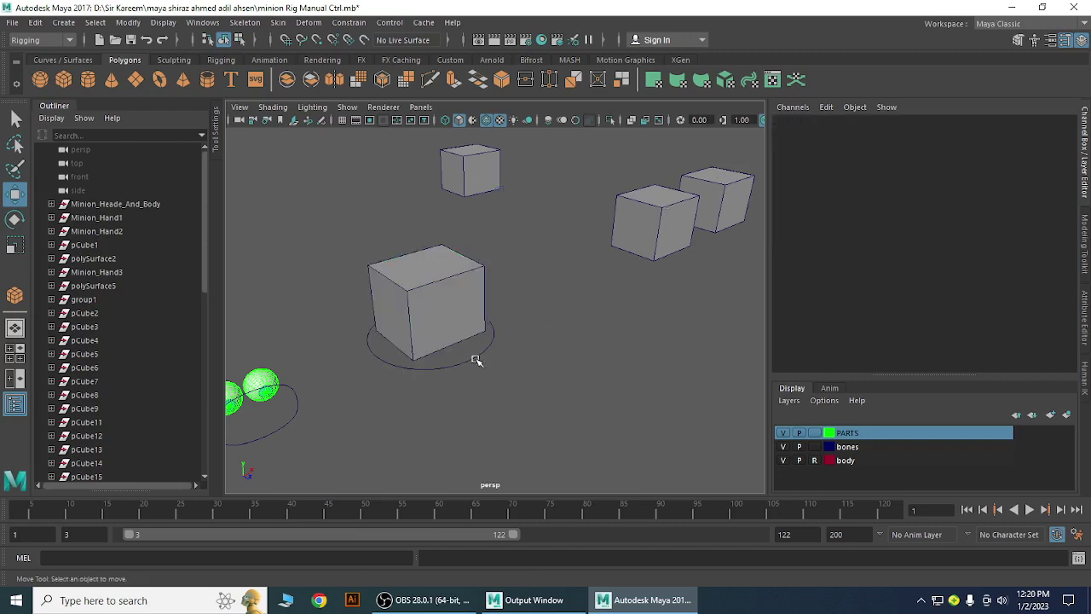
pyautogui.click(476, 361)
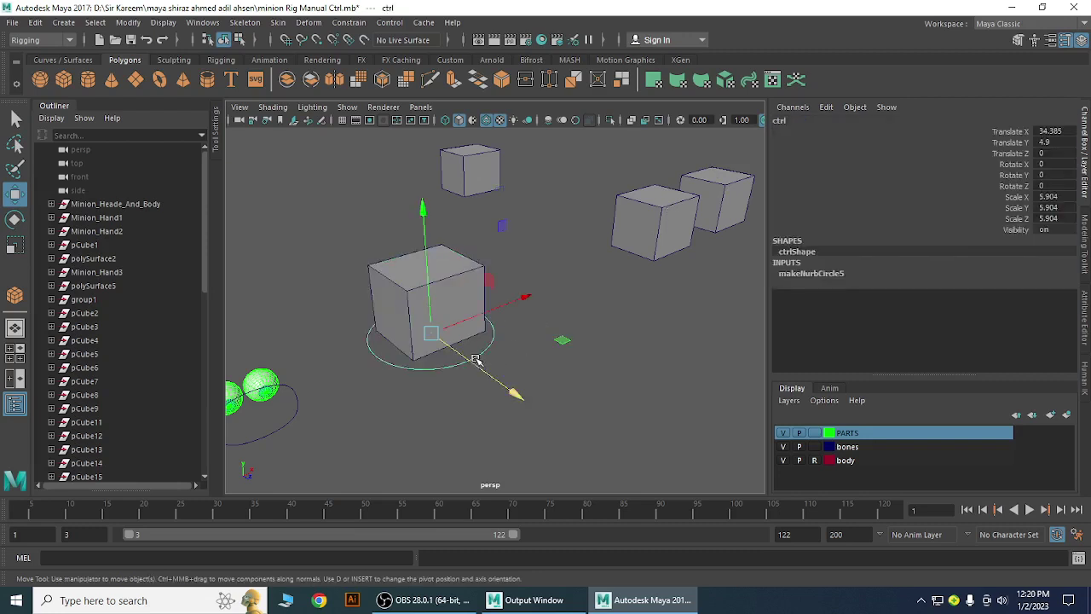
pyautogui.click(457, 287)
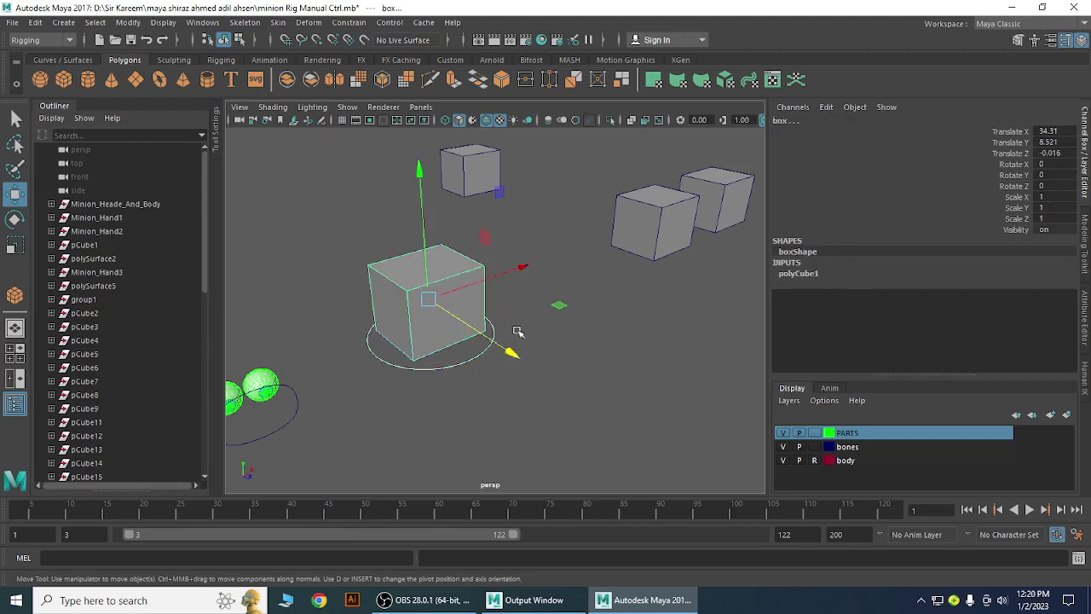
# Choose the Rigging command set and review the available constraint types without applying one.
pyautogui.click(68, 40)
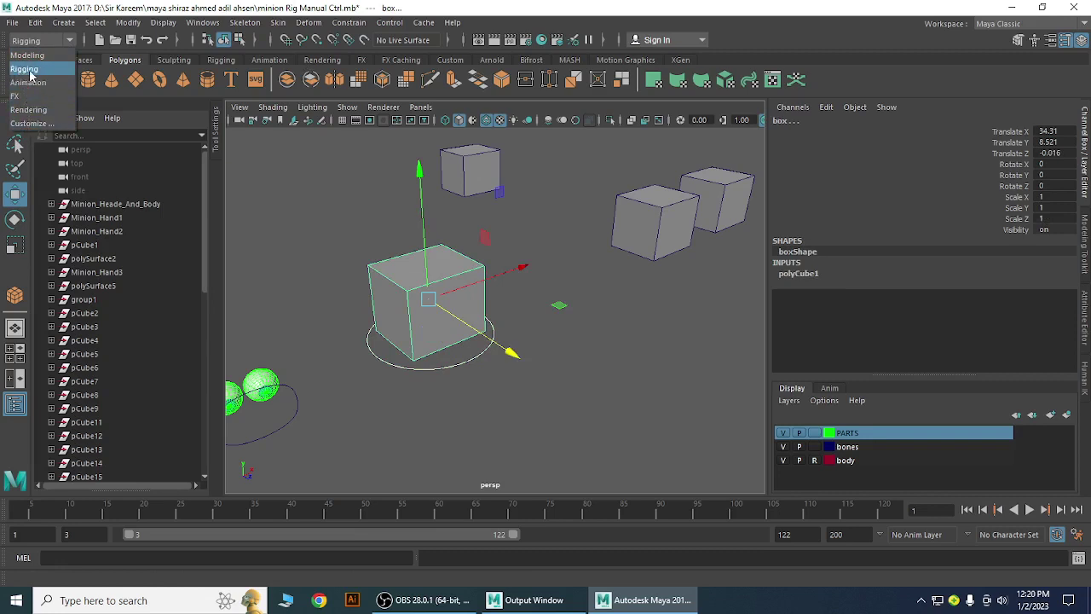
pyautogui.click(30, 72)
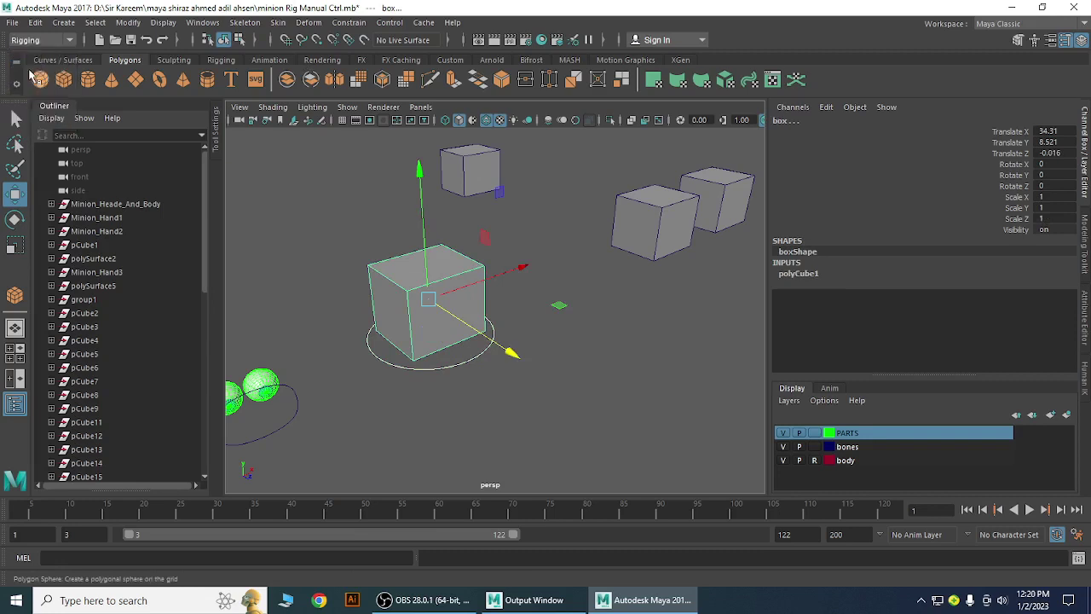
pyautogui.click(350, 23)
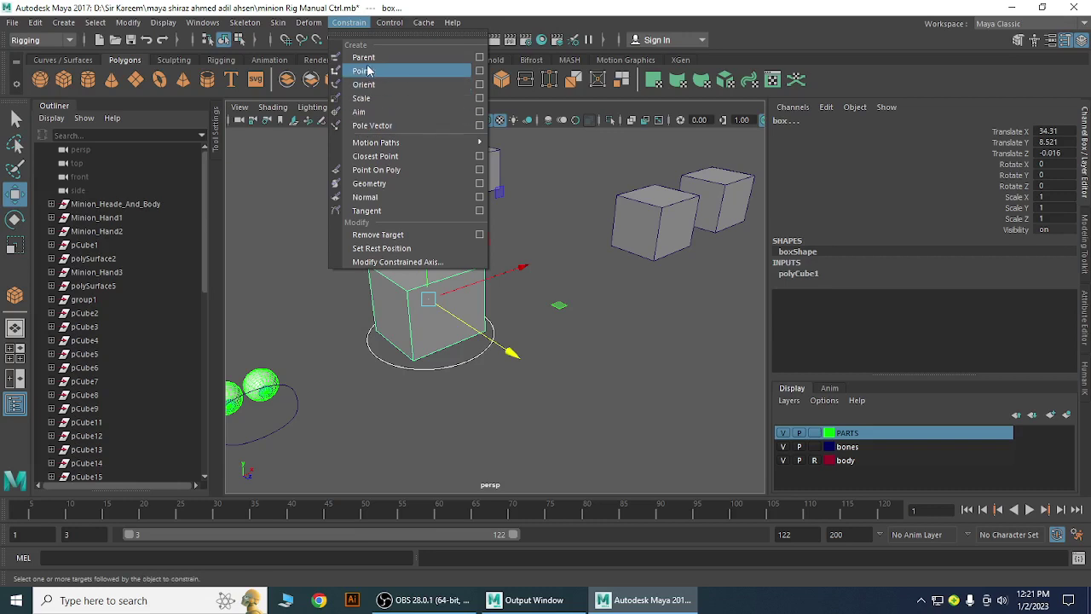
pyautogui.click(646, 357)
# Duplicate box and ctrl together, move the copies along Z to about -32.11 for the cube, and clear the selection.
pyautogui.moveTo(342, 269); pyautogui.dragTo(466, 363)
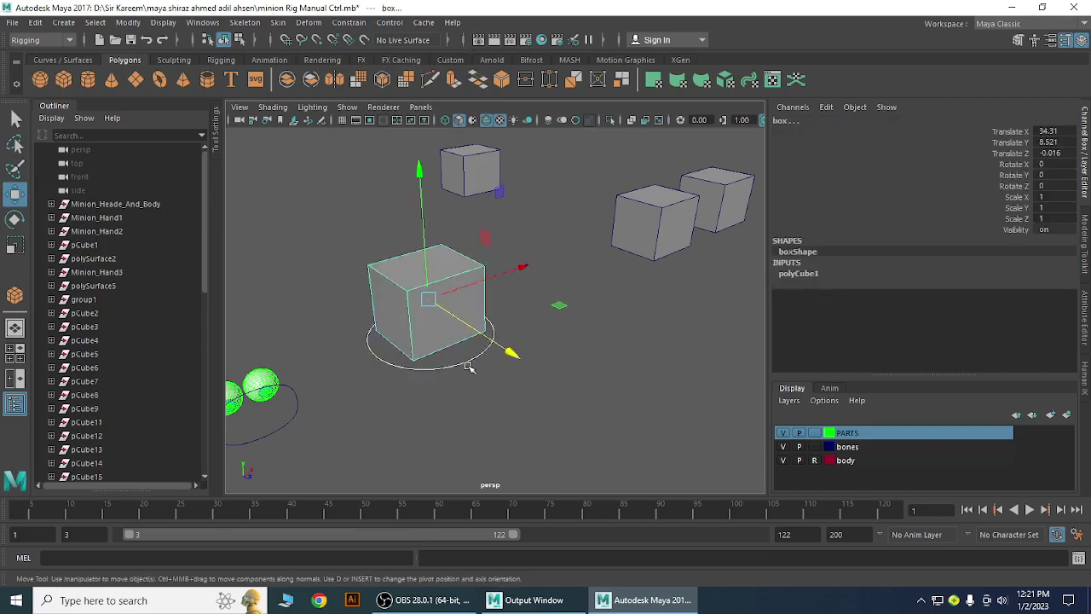
pyautogui.hotkey('ctrl', 'd')
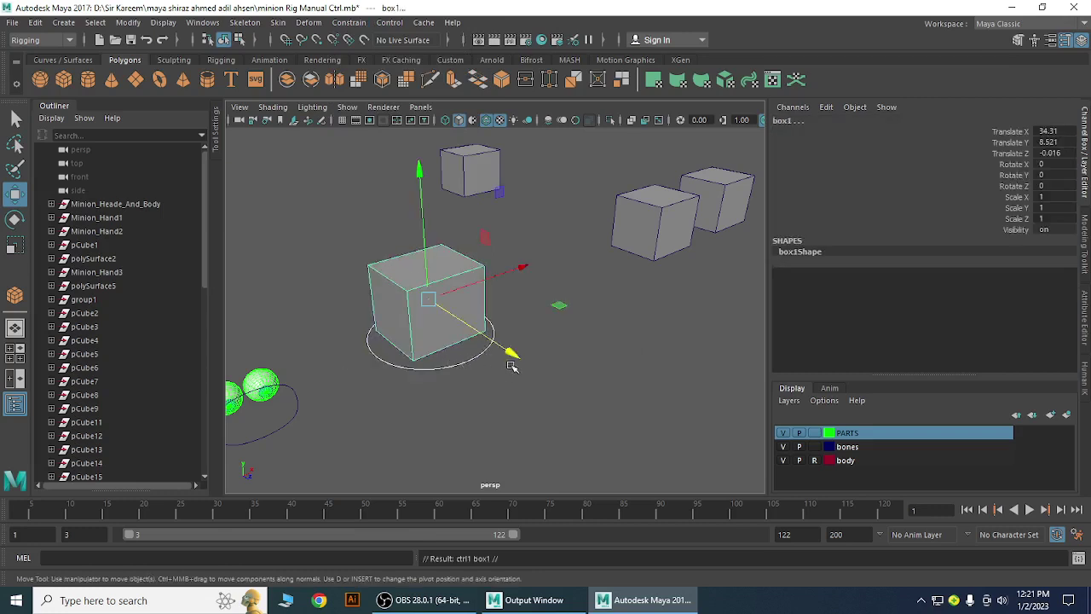
pyautogui.moveTo(511, 353); pyautogui.dragTo(323, 254)
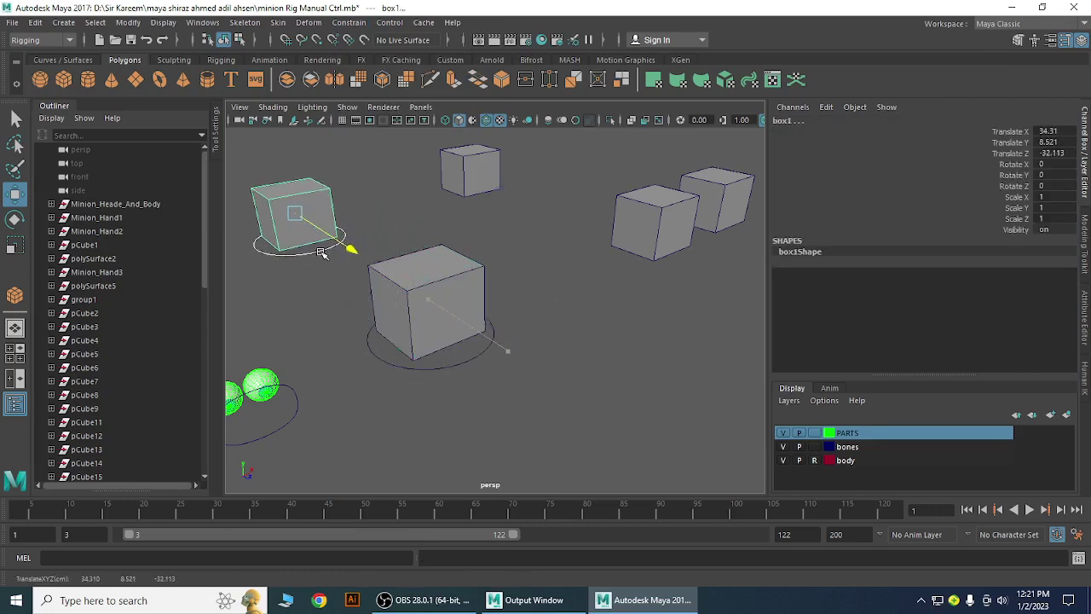
pyautogui.click(560, 360)
# Select ctrl first, add box to the selection, and open the Point constraint options.
pyautogui.scroll(1, 537, 371)
pyautogui.scroll(1, 546, 358)
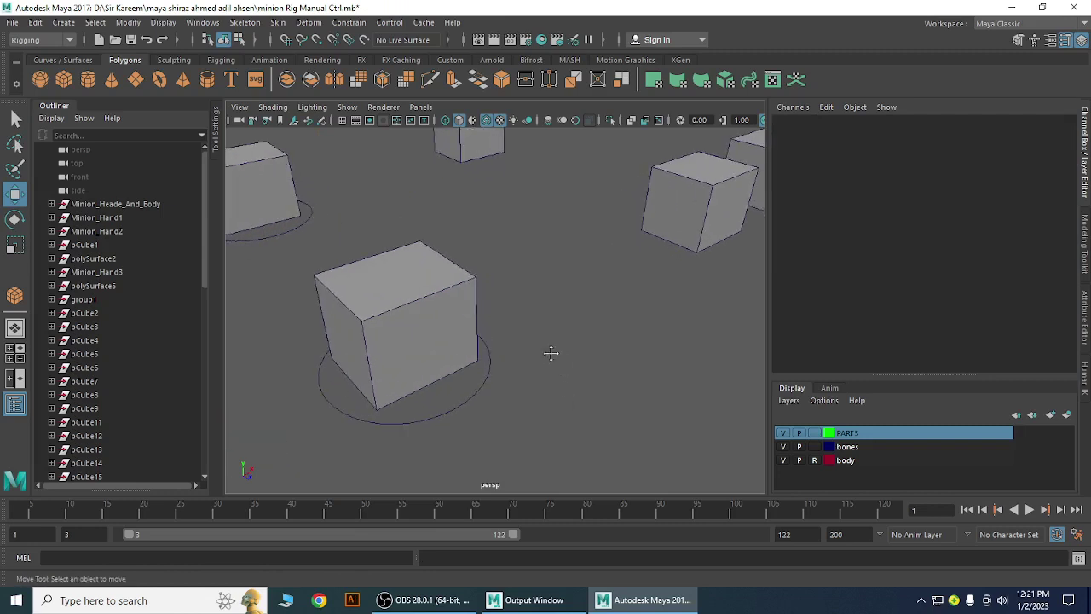
pyautogui.scroll(-2, 597, 319)
pyautogui.scroll(-3, 477, 333)
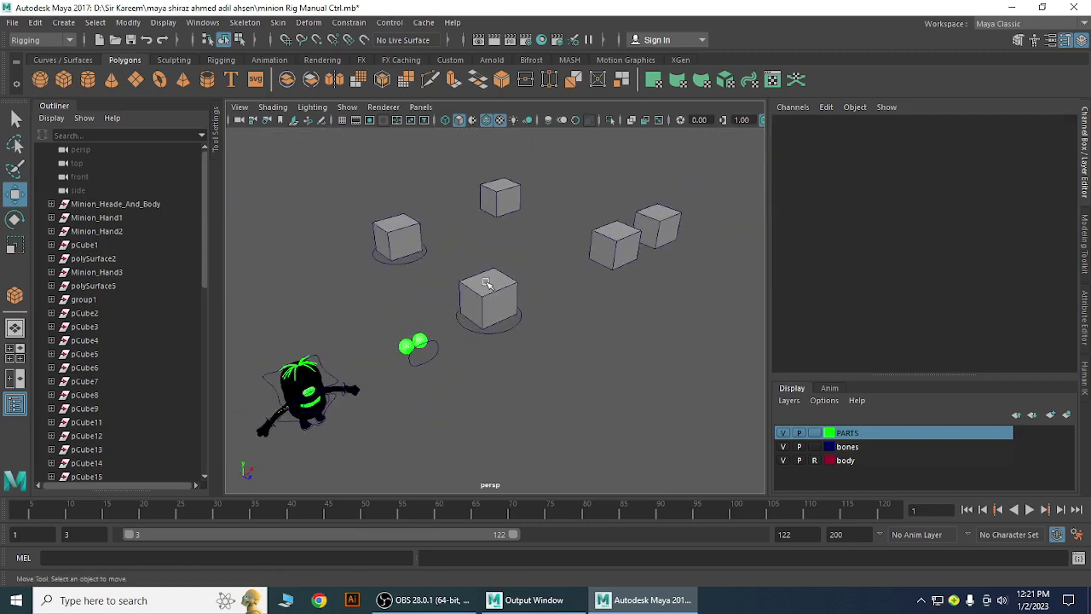
pyautogui.click(519, 323)
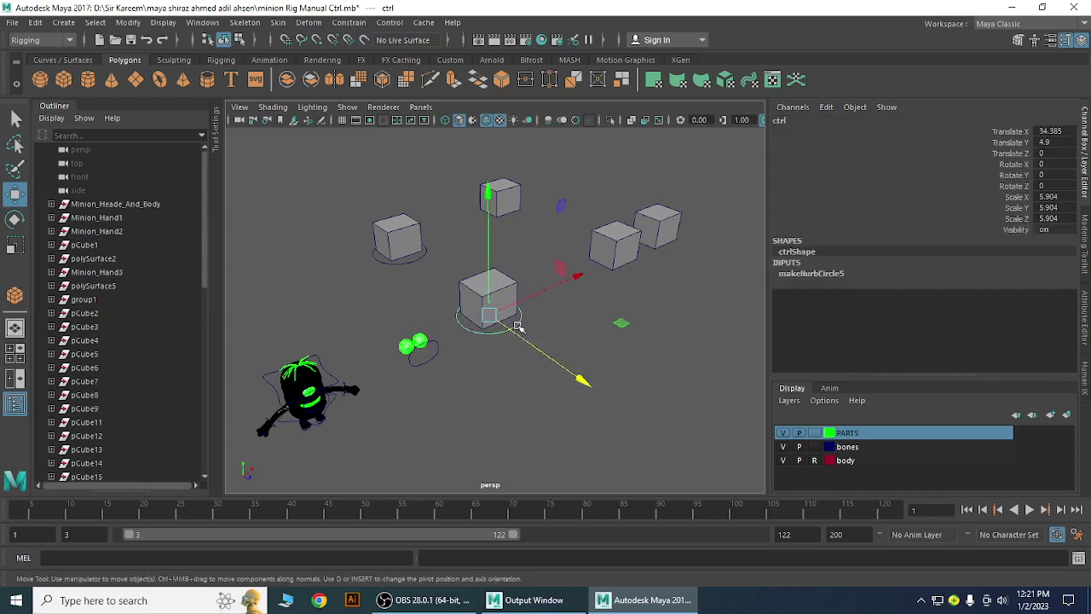
pyautogui.click(474, 298)
pyautogui.scroll(5, 654, 444)
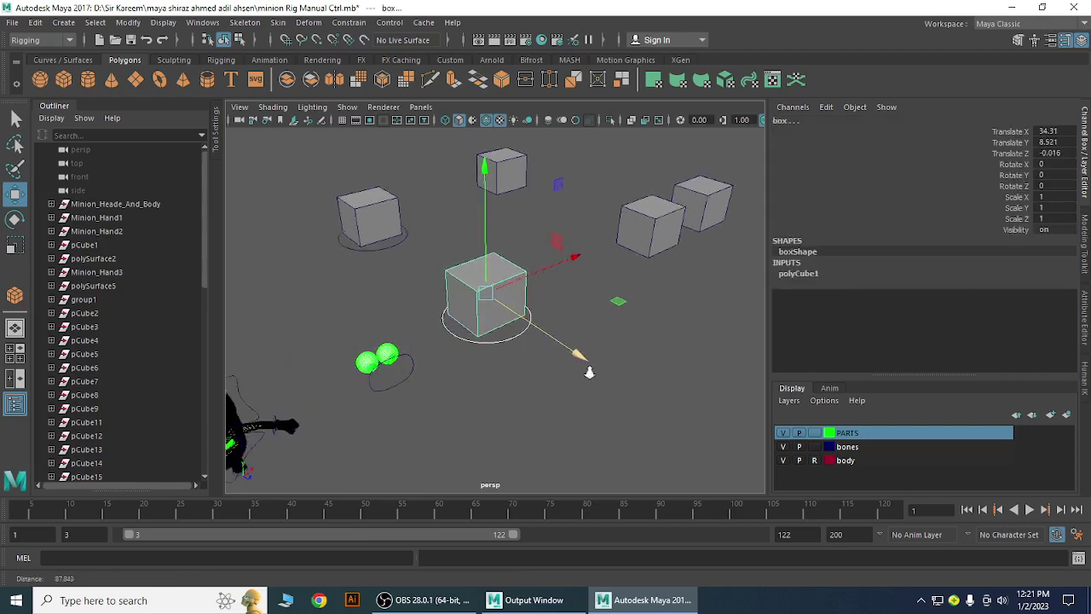
pyautogui.click(346, 24)
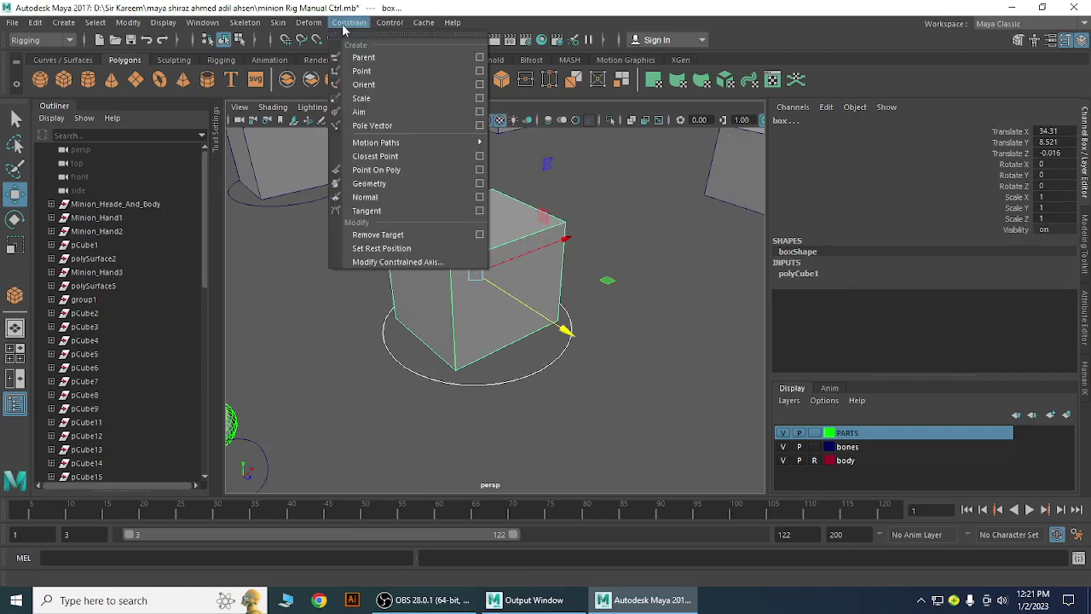
pyautogui.click(480, 72)
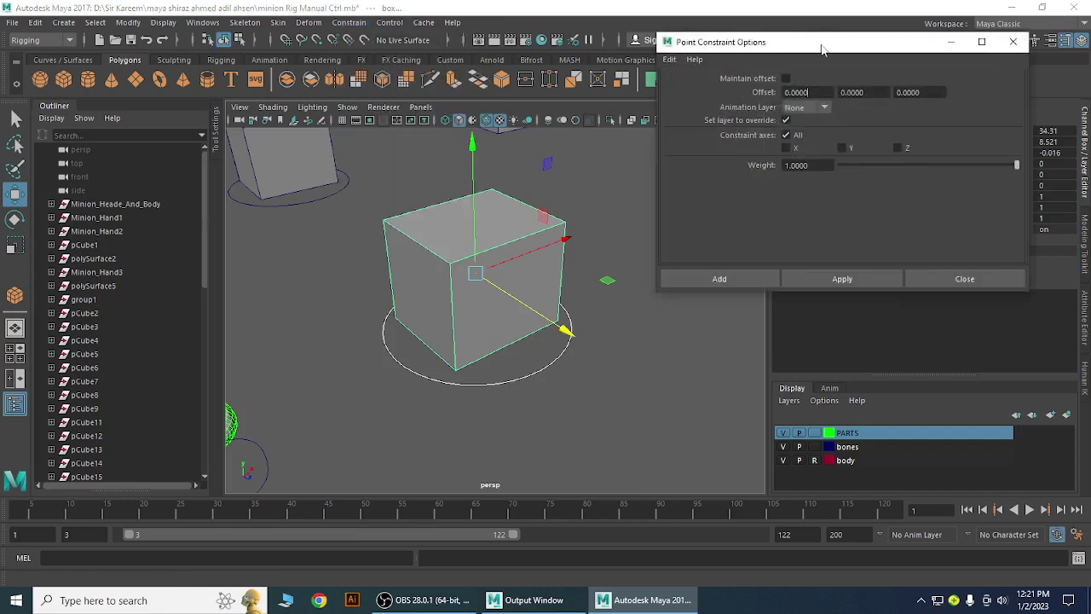
pyautogui.moveTo(823, 50); pyautogui.dragTo(808, 46)
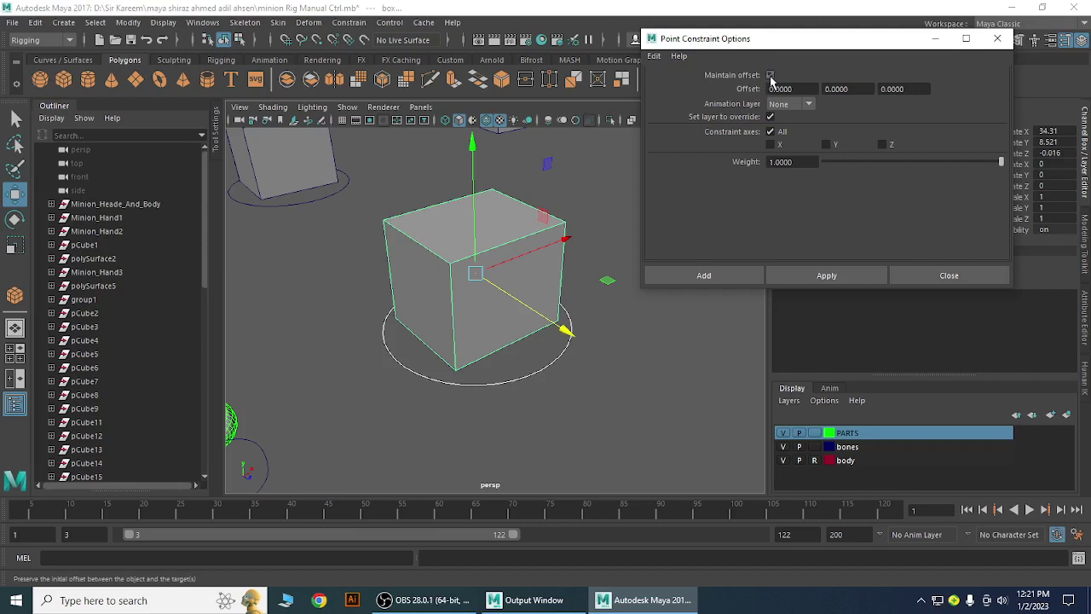
# Apply a Point constraint from ctrl to box on all axes with Maintain offset enabled, and clear the selection.
pyautogui.click(770, 76)
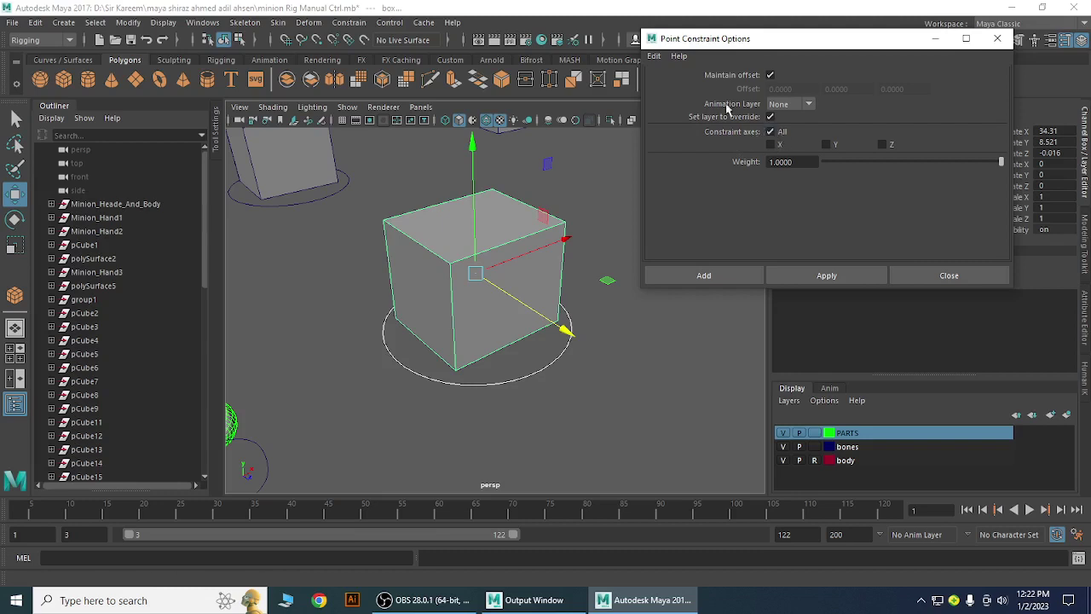
pyautogui.click(655, 55)
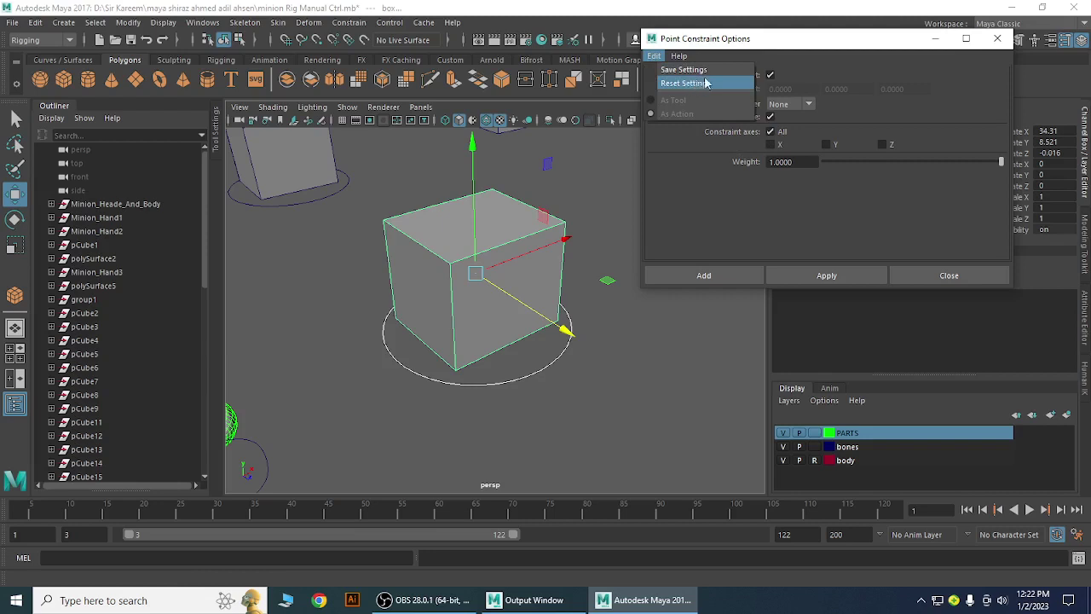
pyautogui.click(805, 41)
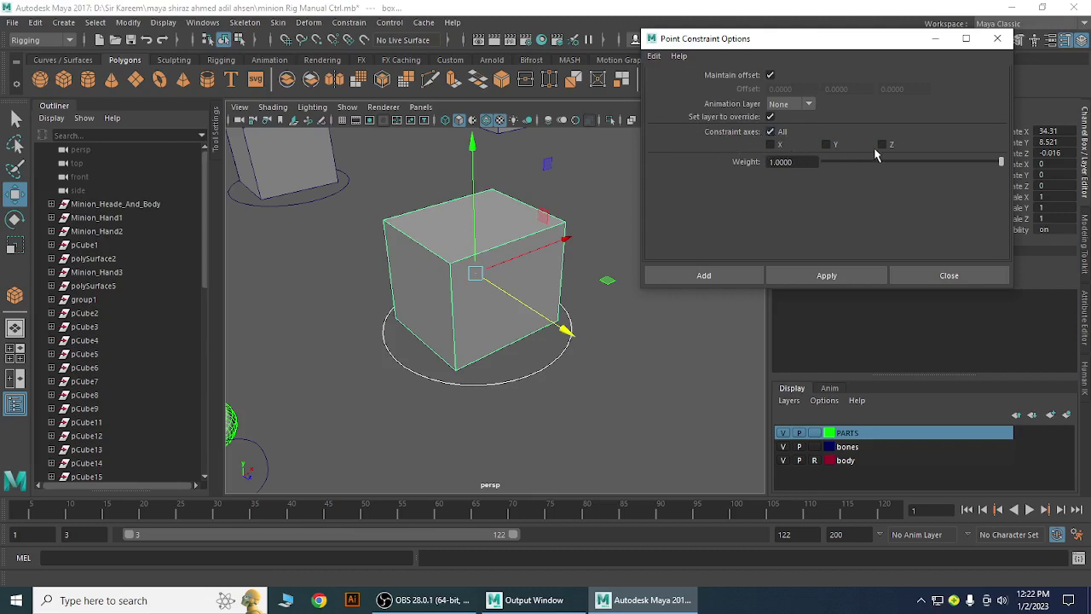
pyautogui.click(850, 278)
pyautogui.click(950, 277)
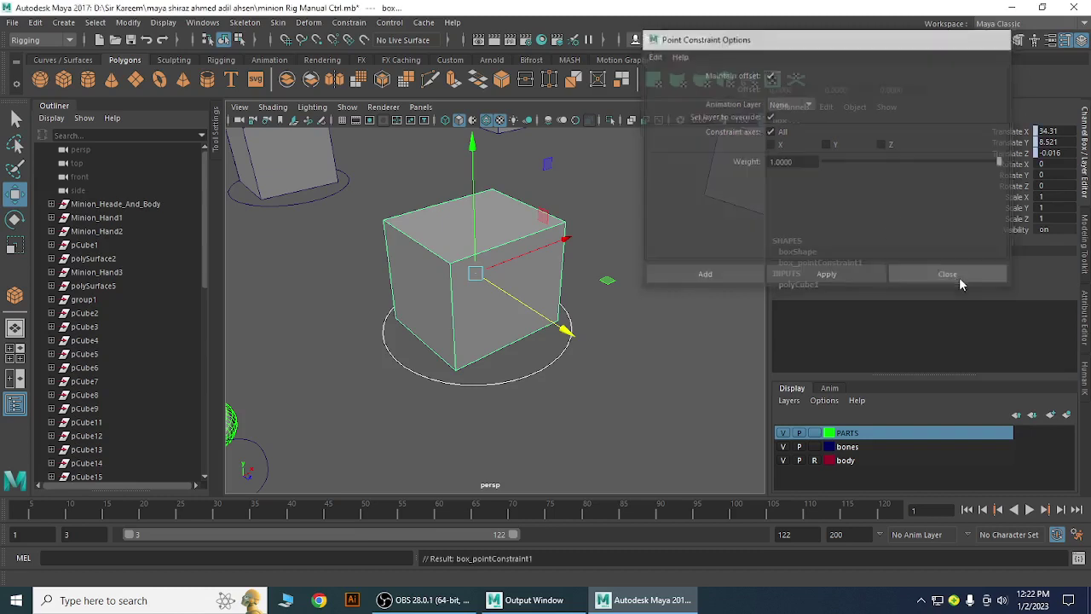
pyautogui.click(667, 391)
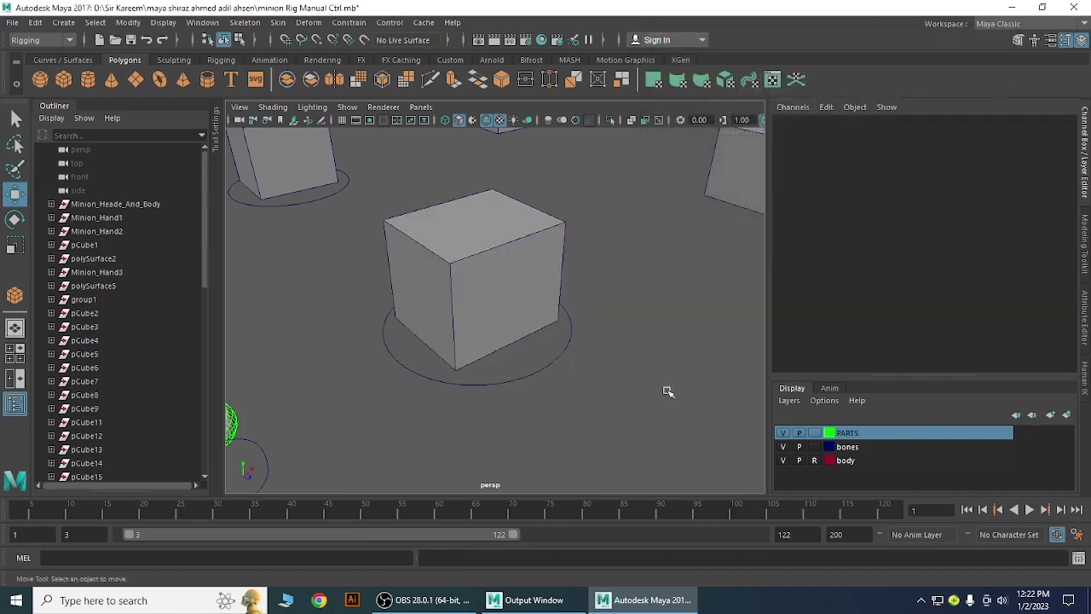
# Move ctrl to about X 35.82, Y 3.98, Z 3.08 to test the point constraint on box.
pyautogui.click(527, 376)
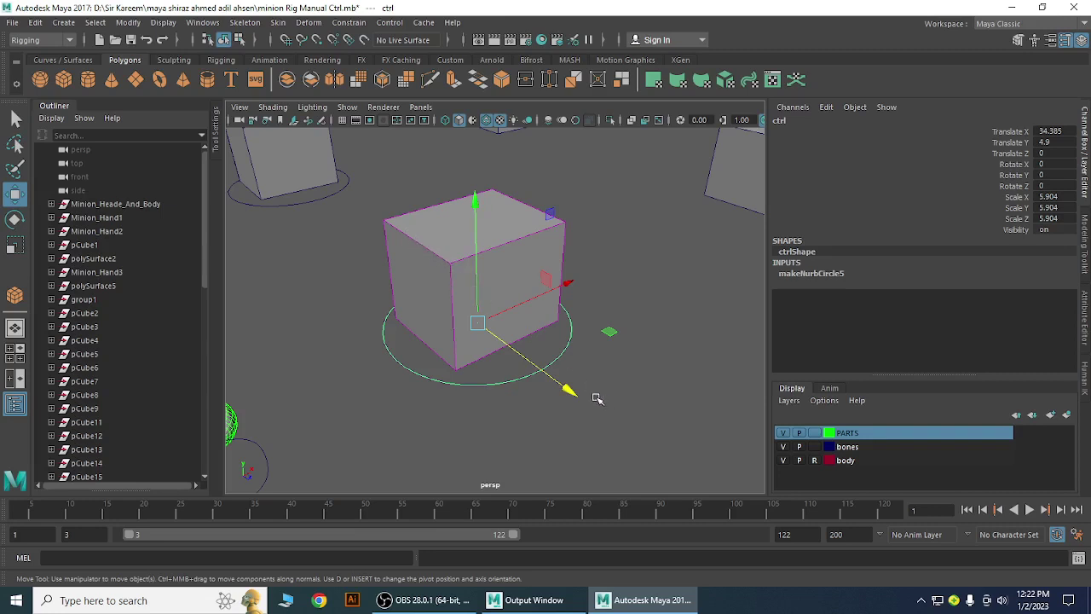
pyautogui.moveTo(566, 288); pyautogui.dragTo(588, 431)
pyautogui.moveTo(535, 216); pyautogui.dragTo(525, 238)
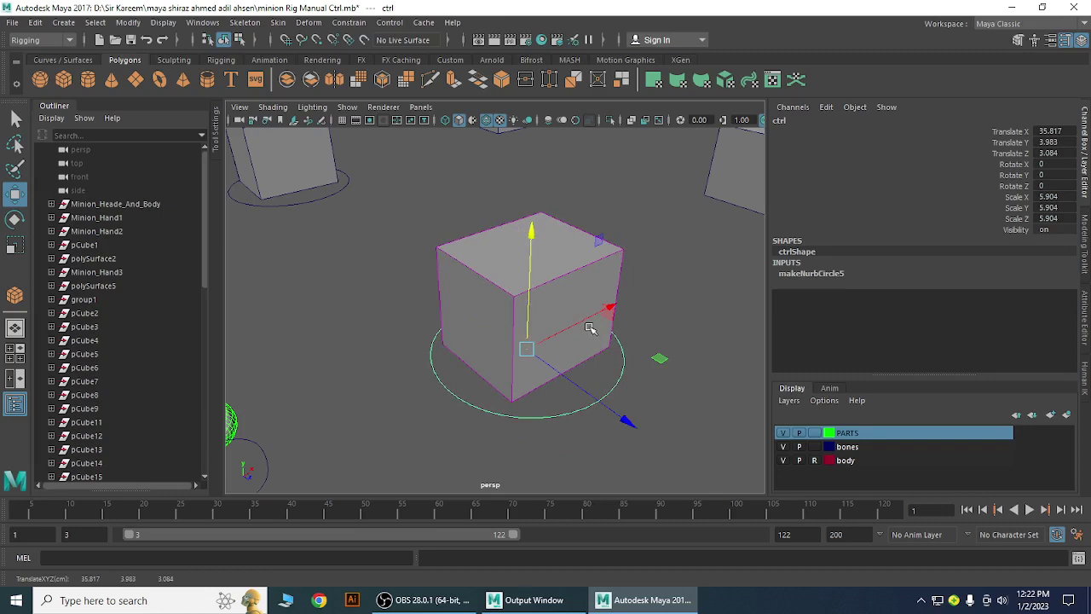
# Test the point constraint by rotating ctrl freely to about -79, -73.5, 97.5 degrees, and undo the rotation.
pyautogui.press('e')
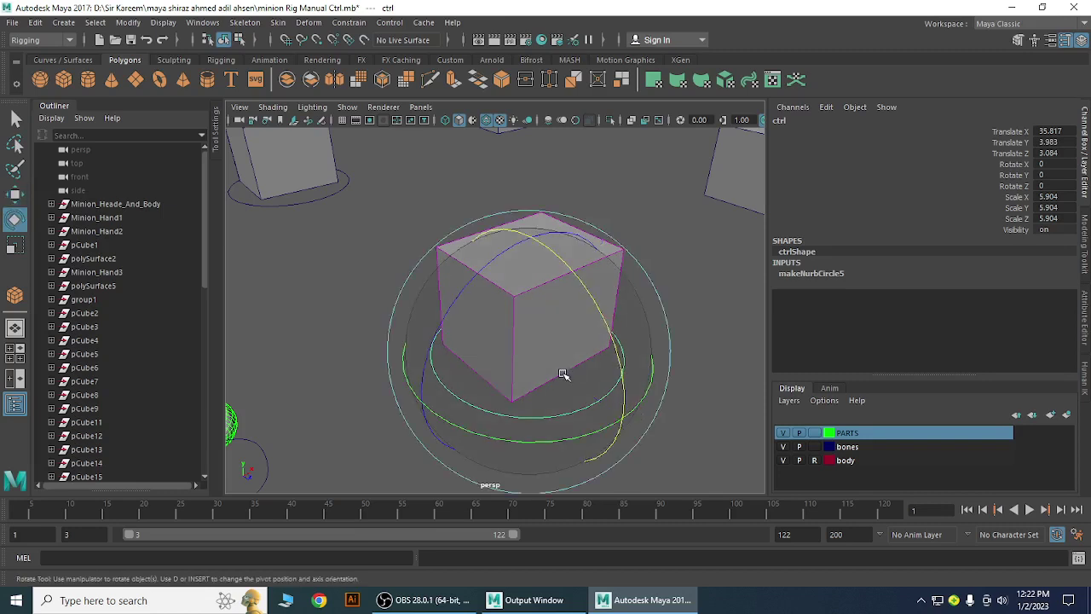
pyautogui.moveTo(566, 372); pyautogui.dragTo(401, 353)
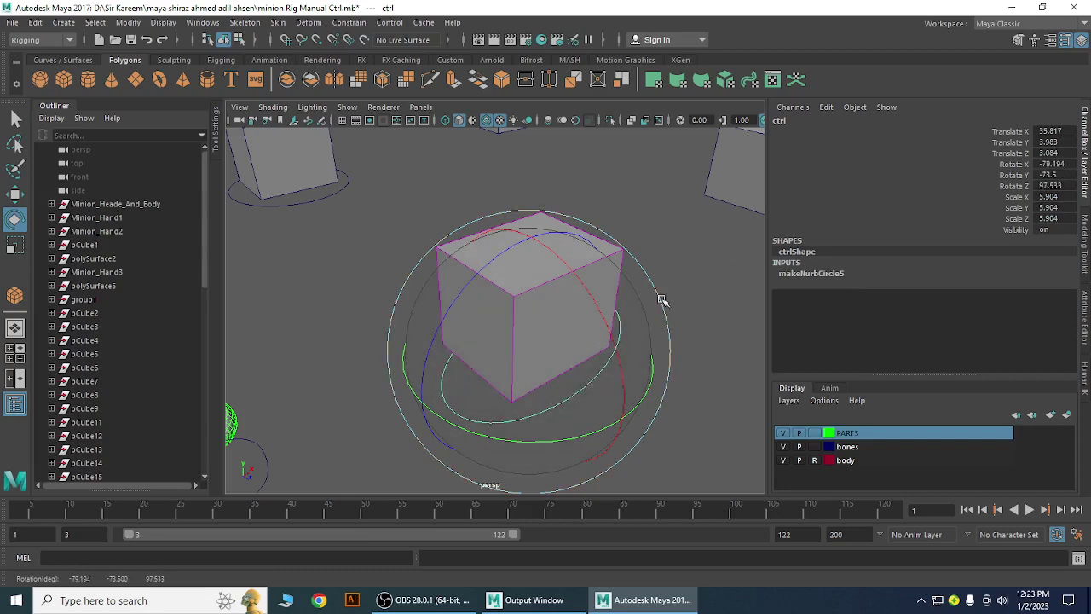
pyautogui.keyDown('alt'); pyautogui.moveTo(662, 302); pyautogui.dragTo(577, 261, button='right'); pyautogui.keyUp('alt')
pyautogui.keyDown('alt'); pyautogui.moveTo(578, 261); pyautogui.dragTo(518, 284, button='middle'); pyautogui.keyUp('alt')
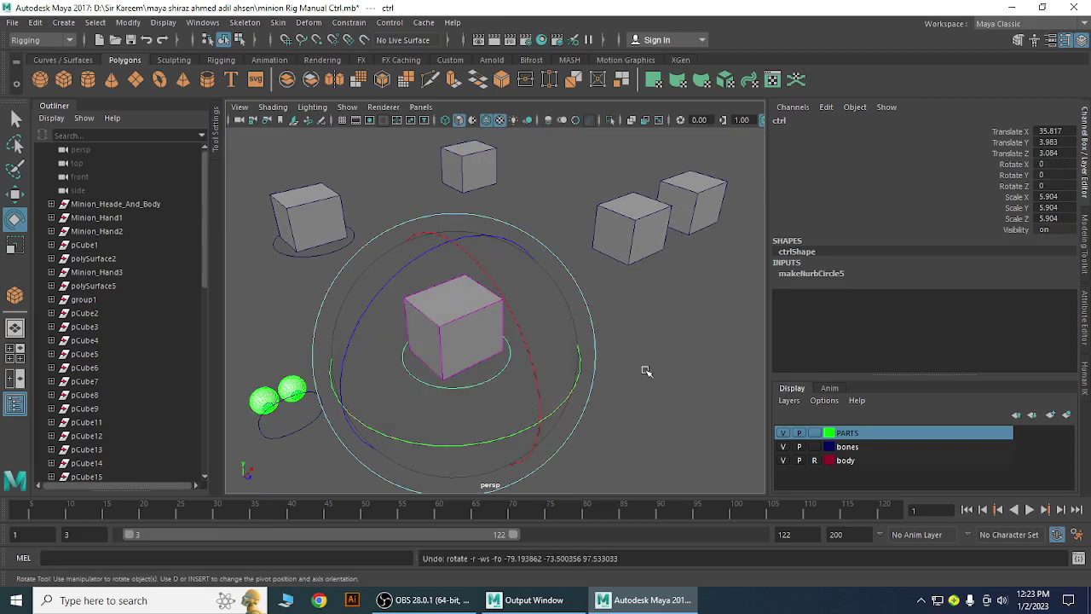
# Select pCube22 of the parented cube pair, rotate it freely for comparison, undo the rotation, and clear the selection.
pyautogui.click(645, 305)
pyautogui.click(624, 228)
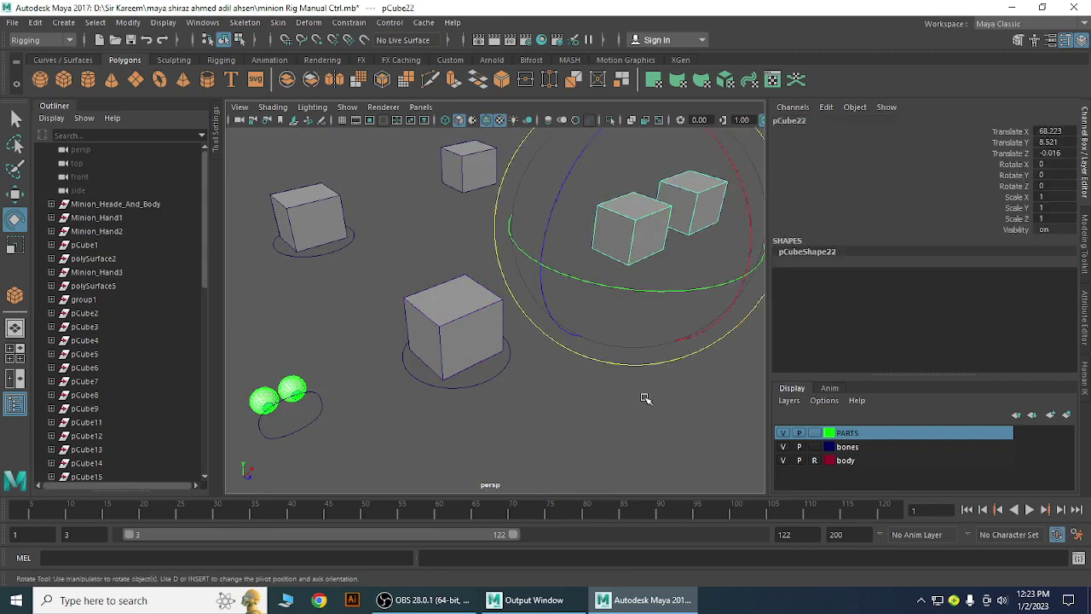
pyautogui.moveTo(638, 259); pyautogui.dragTo(711, 385)
pyautogui.click(684, 426)
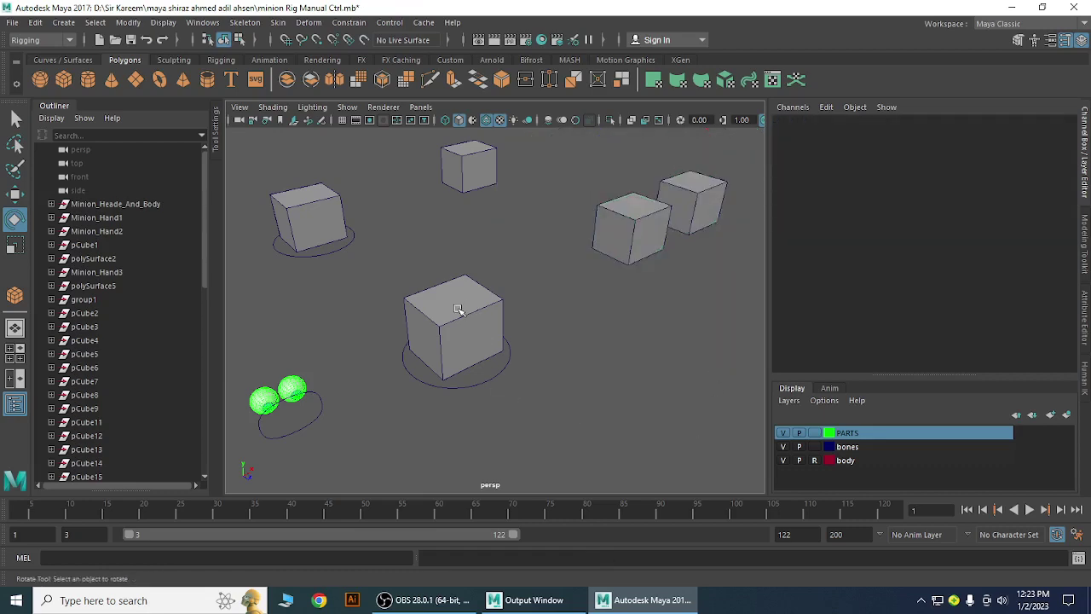
# Rotate ctrl freely by about 27, 36, 49 degrees beneath box, undo the rotation, and clear the selection.
pyautogui.click(492, 377)
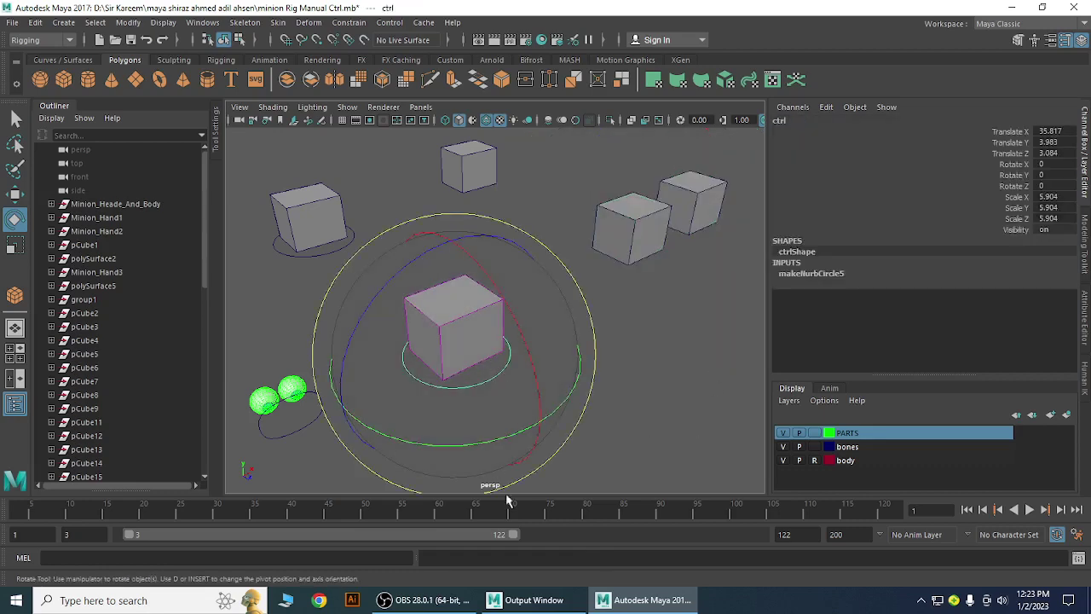
pyautogui.keyDown('alt'); pyautogui.moveTo(538, 443); pyautogui.dragTo(560, 361); pyautogui.keyUp('alt')
pyautogui.hotkey('ctrl', 'z')
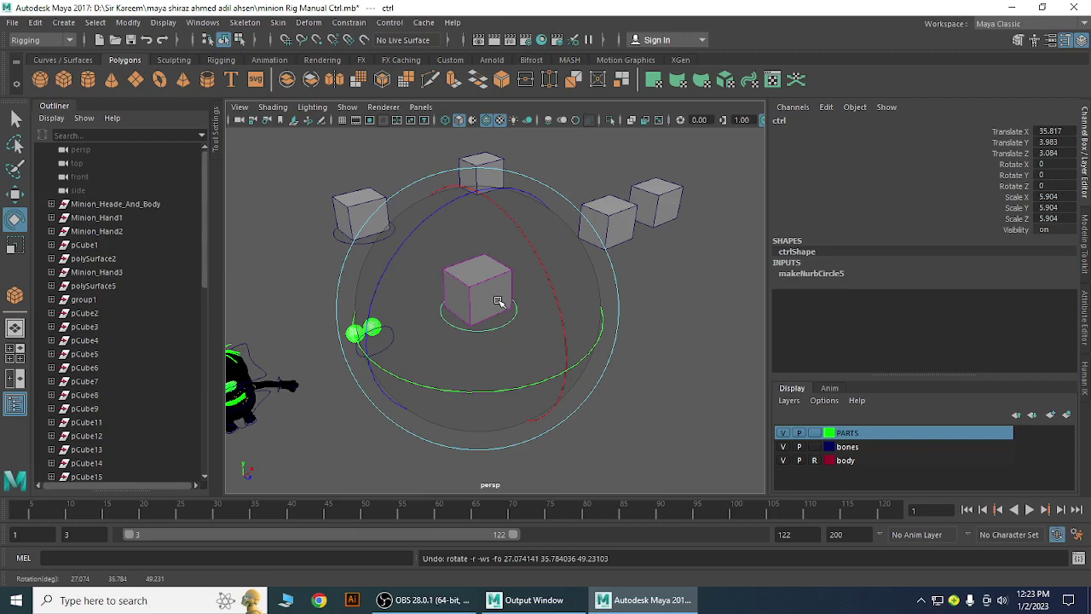
pyautogui.click(729, 342)
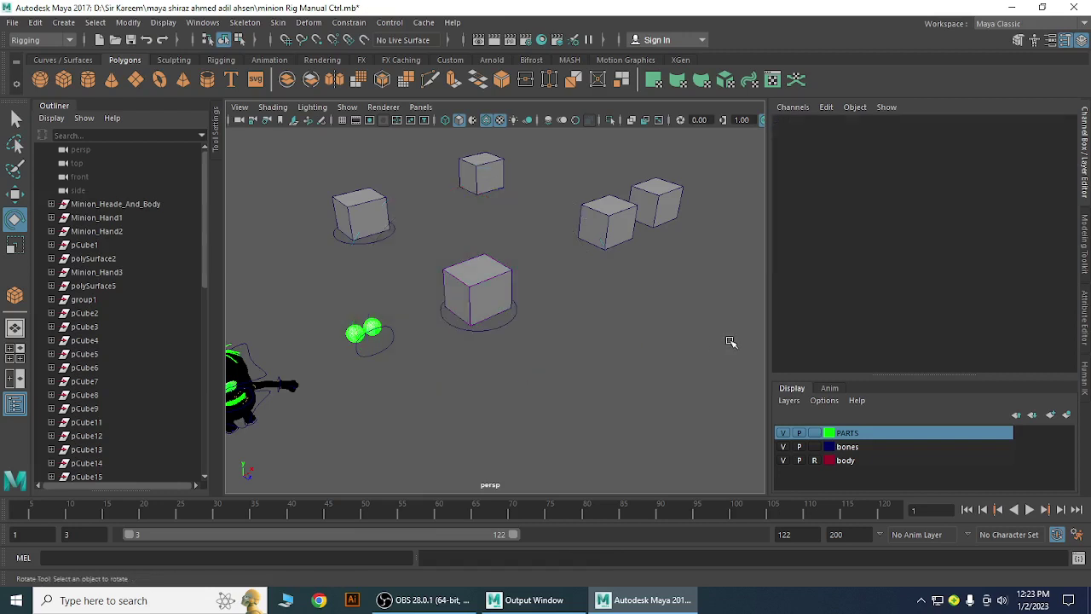
# Select the ctrl circle under box and activate the Select tool.
pyautogui.keyDown('alt'); pyautogui.moveTo(465, 380); pyautogui.dragTo(540, 429, button='right'); pyautogui.keyUp('alt')
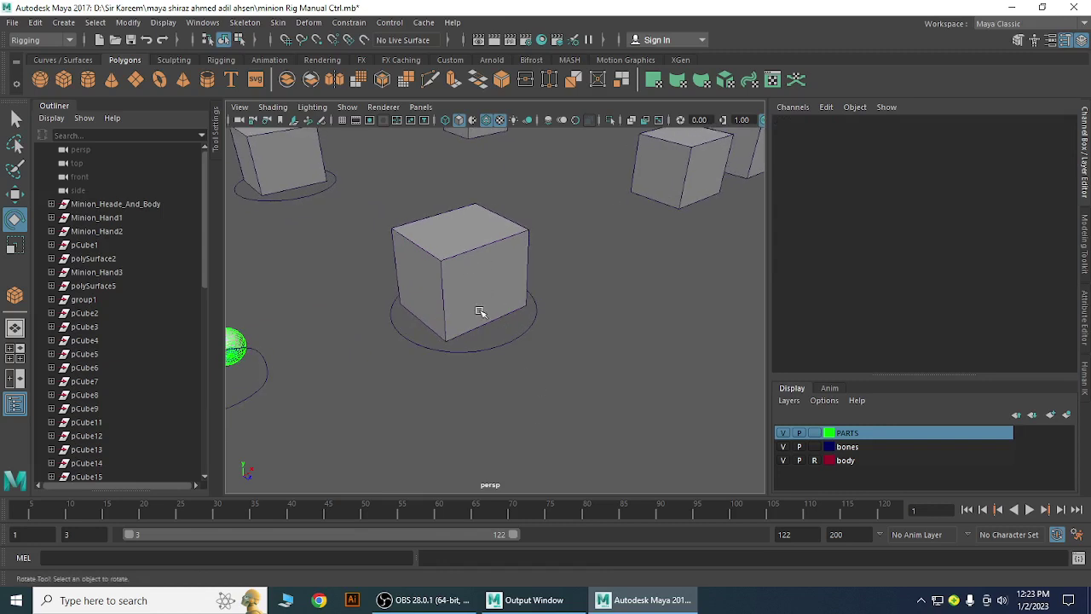
pyautogui.click(519, 337)
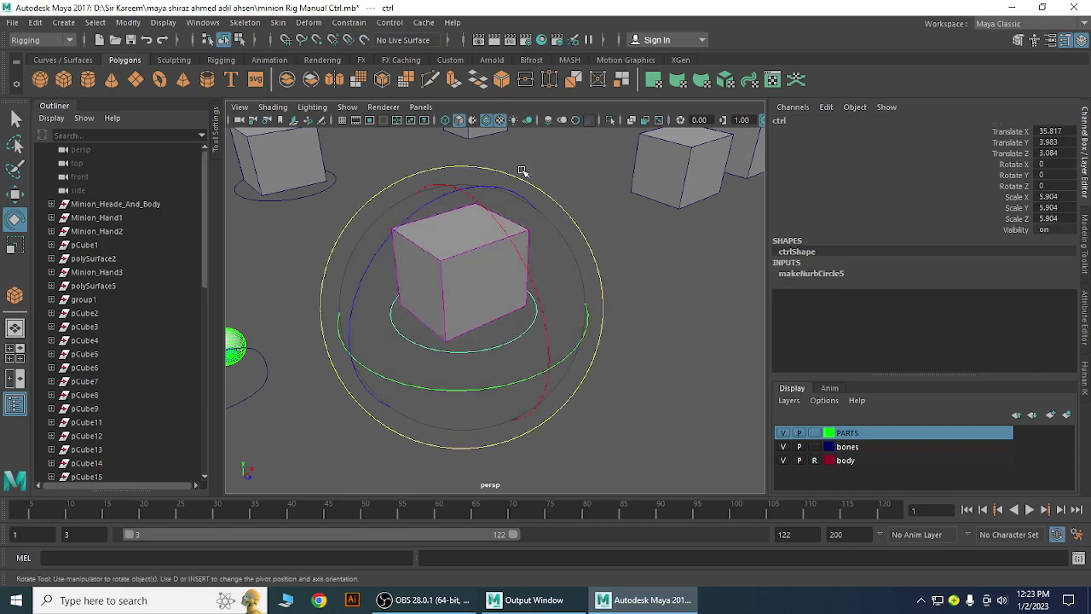
pyautogui.press('q')
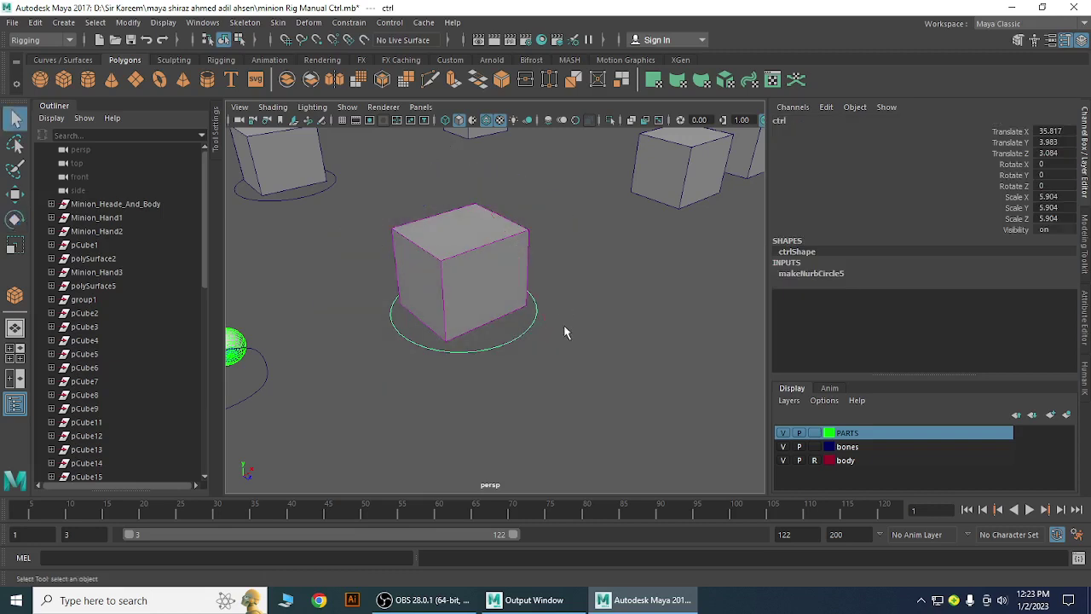
# Switch to OBS to check the recording and return to Maya.
pyautogui.click(433, 602)
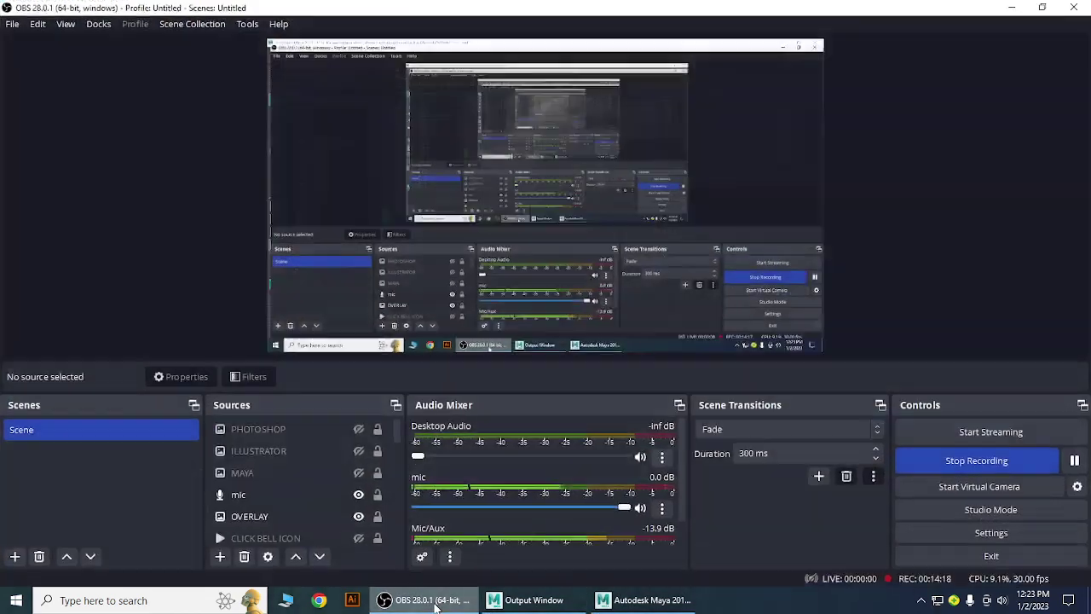
pyautogui.click(646, 601)
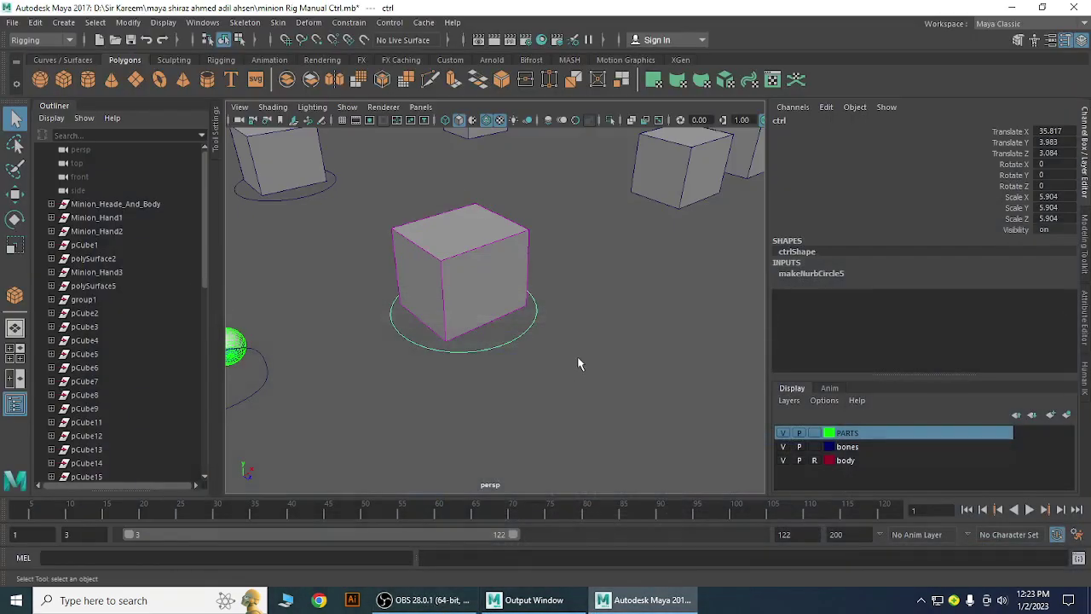
# Add box to the selection and apply an Orient constraint from ctrl on all axes with Maintain offset enabled.
pyautogui.click(465, 270)
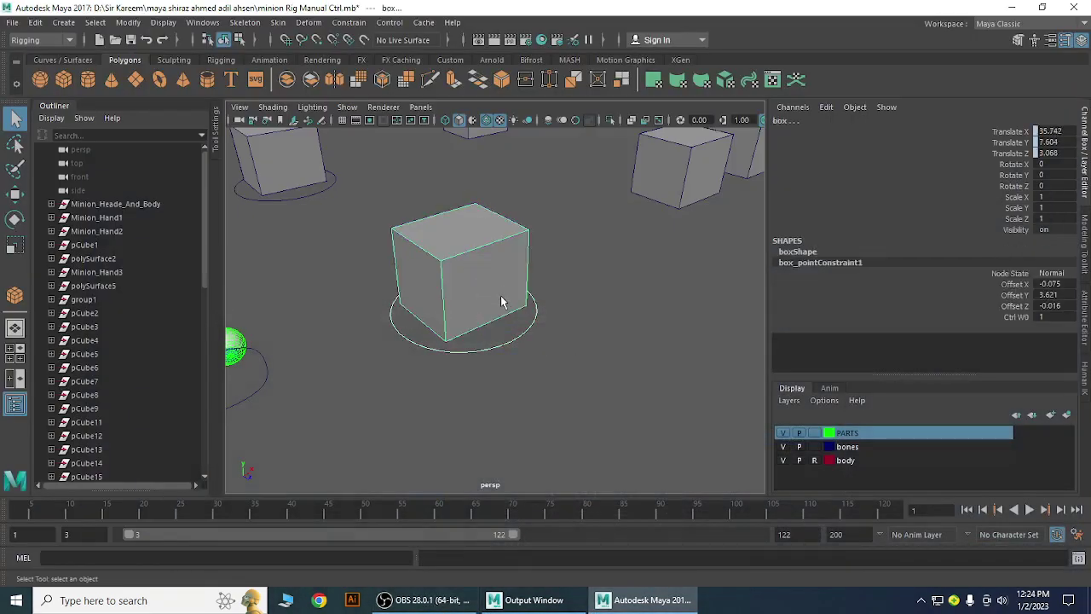
pyautogui.click(350, 23)
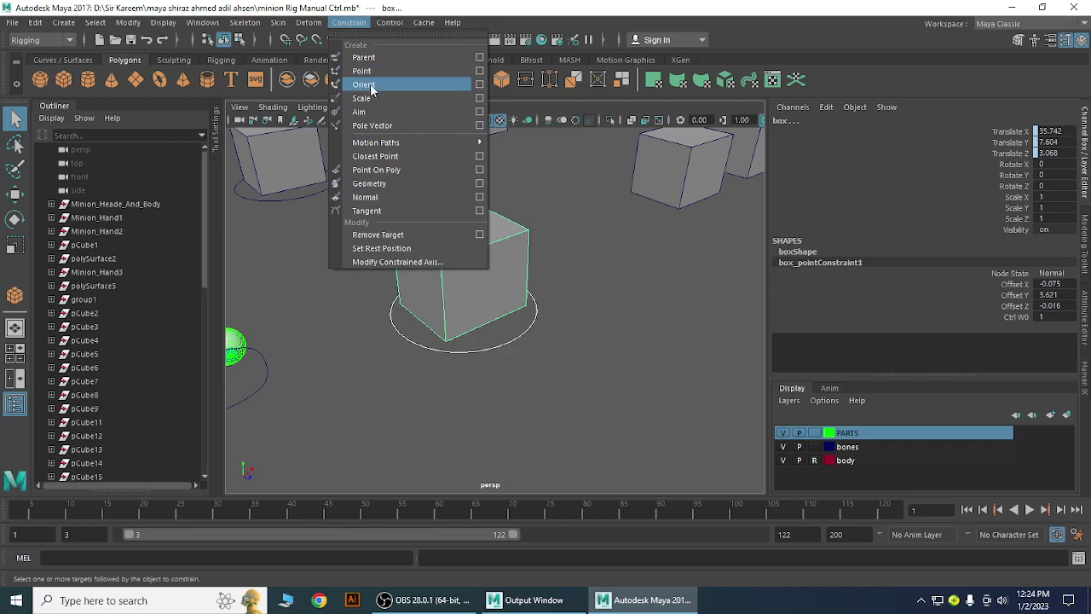
pyautogui.click(480, 84)
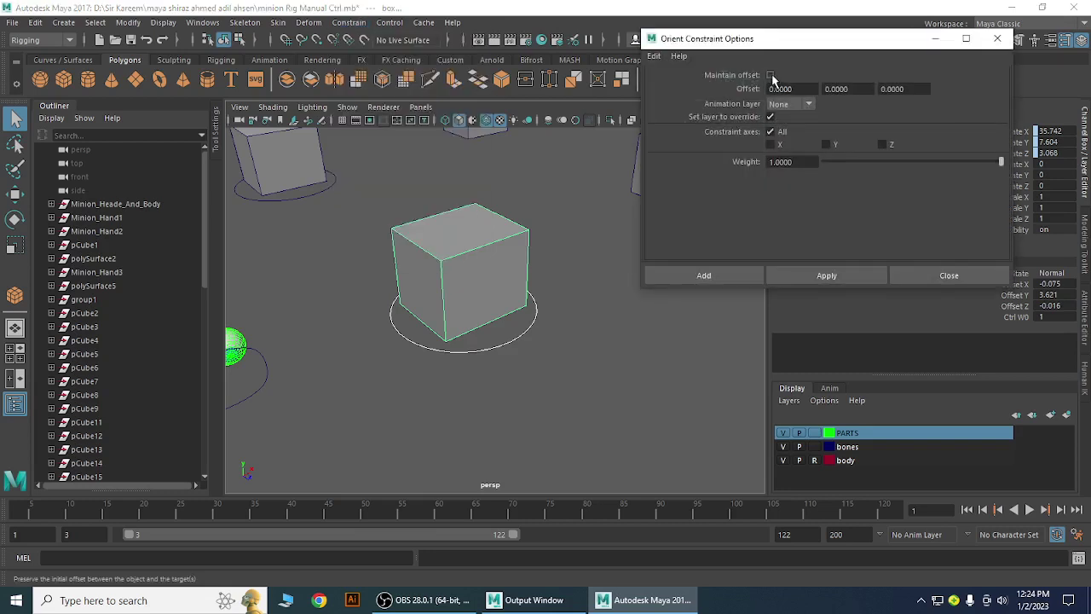
pyautogui.click(771, 76)
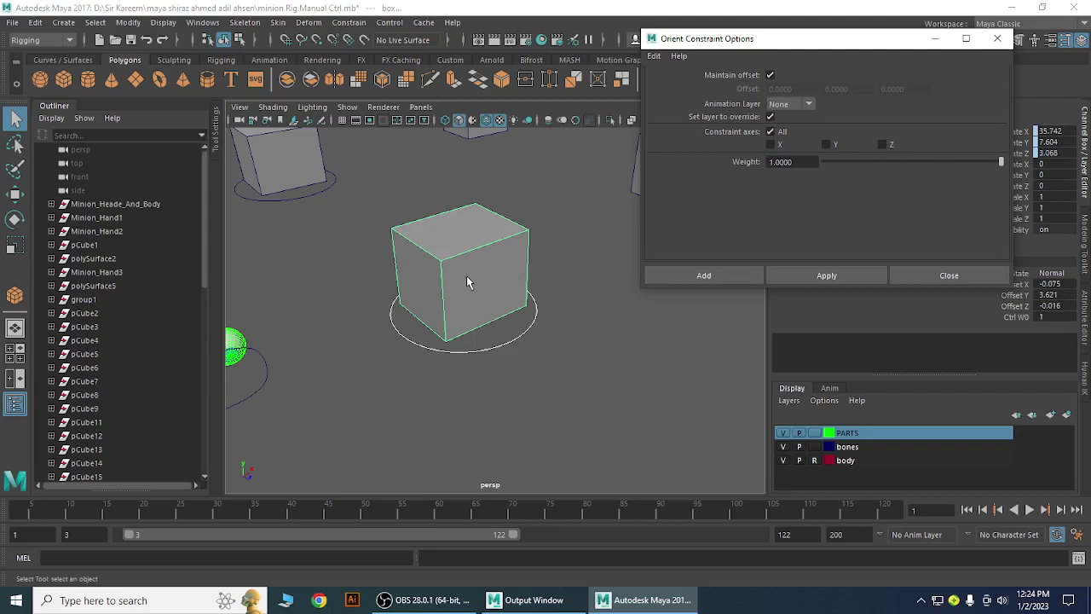
pyautogui.click(848, 276)
pyautogui.click(949, 275)
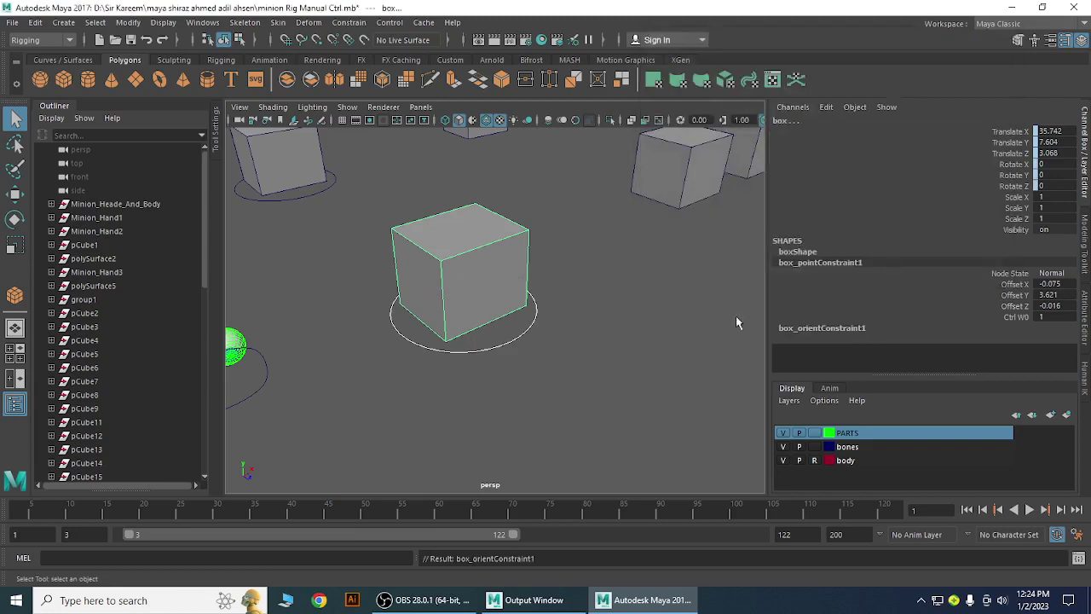
# Test both constraints by rotating ctrl to about -6, 6, 9 degrees and moving it to about X 39.45, and undo both changes.
pyautogui.click(636, 344)
pyautogui.click(504, 350)
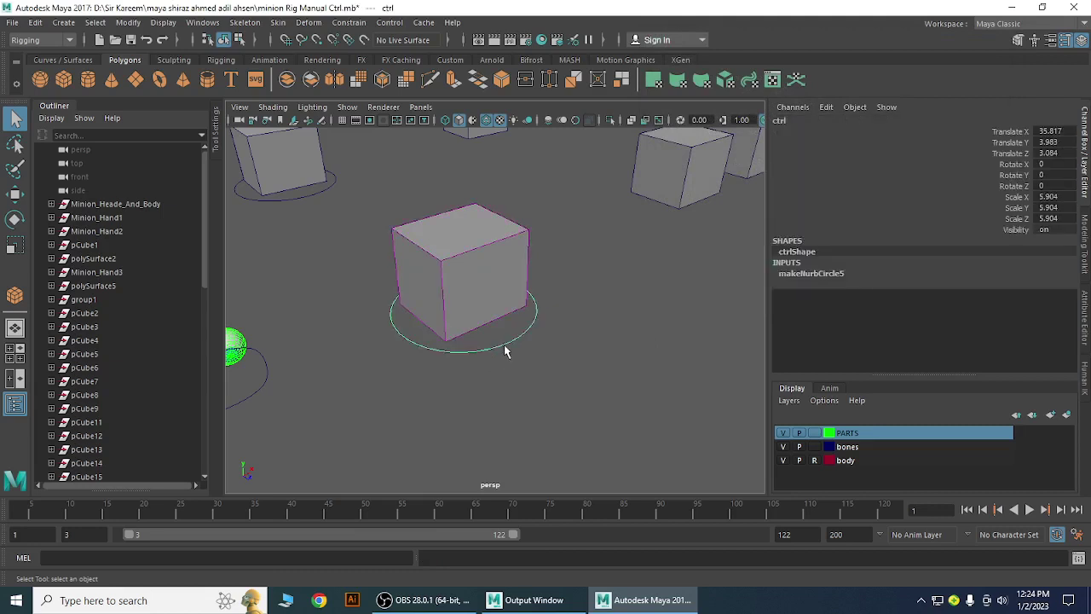
pyautogui.press('e')
pyautogui.moveTo(507, 336); pyautogui.dragTo(535, 348)
pyautogui.press('w')
pyautogui.moveTo(555, 271); pyautogui.dragTo(605, 310)
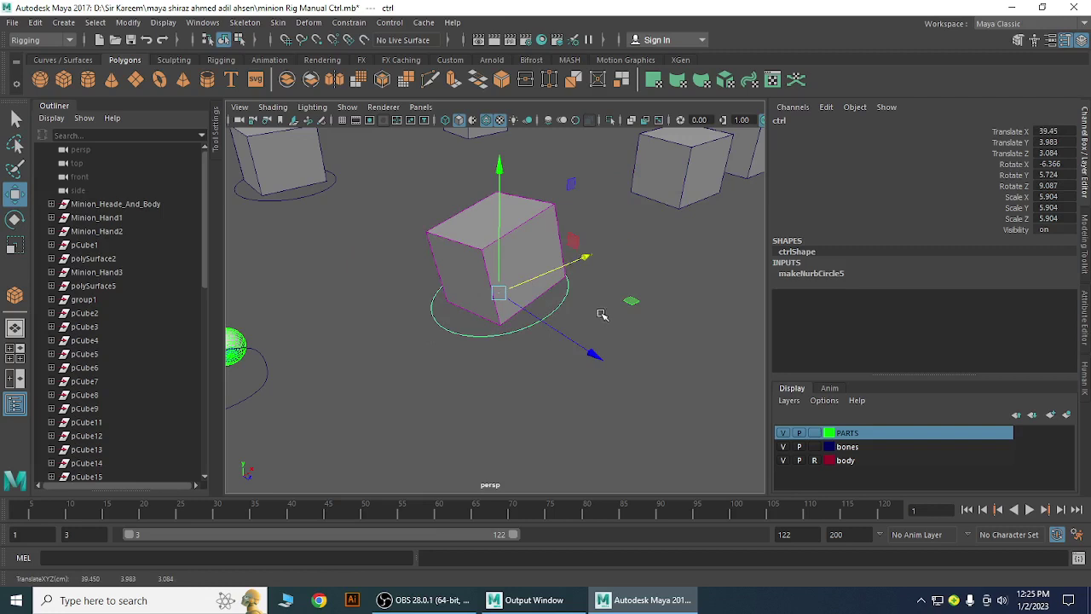
pyautogui.hotkey('ctrl', 'z')
pyautogui.hotkey('ctrl', 'z')
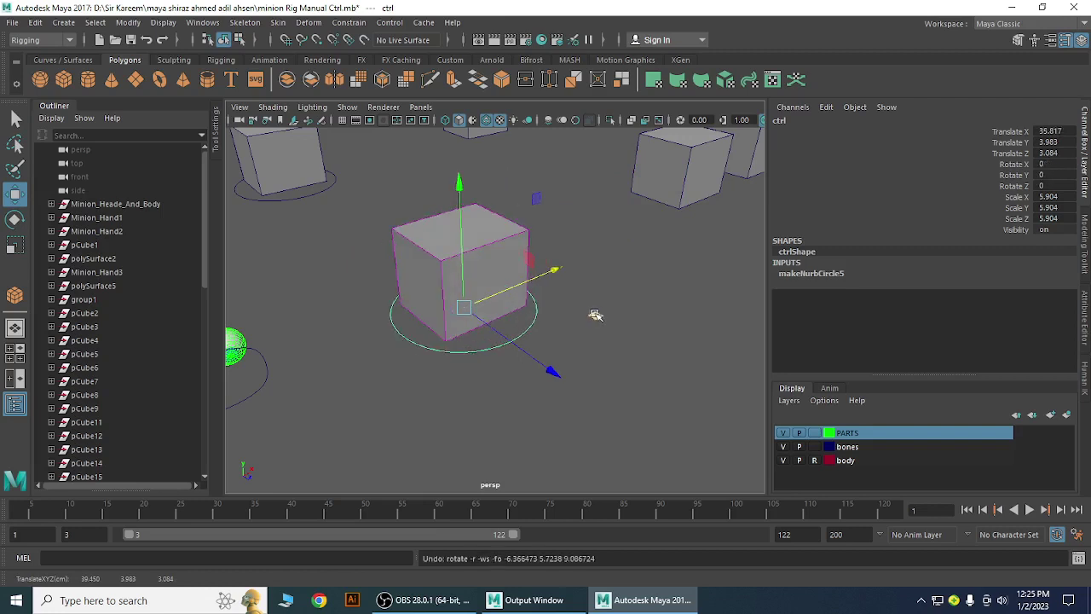
# Select ctrl1 and then box1 above it, and apply a Parent constraint so the circle drives the cube.
pyautogui.click(597, 317)
pyautogui.keyDown('alt'); pyautogui.moveTo(608, 367); pyautogui.dragTo(451, 366, button='right'); pyautogui.keyUp('alt')
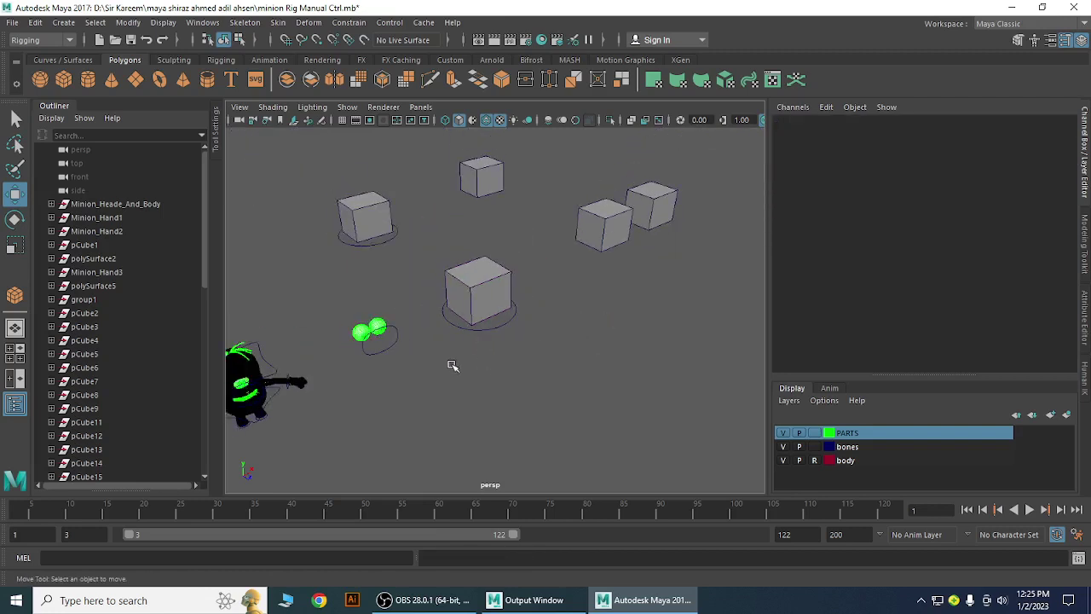
pyautogui.keyDown('alt'); pyautogui.moveTo(451, 366); pyautogui.dragTo(626, 420, button='middle'); pyautogui.keyUp('alt')
pyautogui.keyDown('alt'); pyautogui.moveTo(475, 322); pyautogui.dragTo(634, 390, button='right'); pyautogui.keyUp('alt')
pyautogui.keyDown('alt'); pyautogui.moveTo(631, 350); pyautogui.dragTo(536, 433, button='middle'); pyautogui.keyUp('alt')
pyautogui.keyDown('alt'); pyautogui.moveTo(541, 373); pyautogui.dragTo(567, 393, button='right'); pyautogui.keyUp('alt')
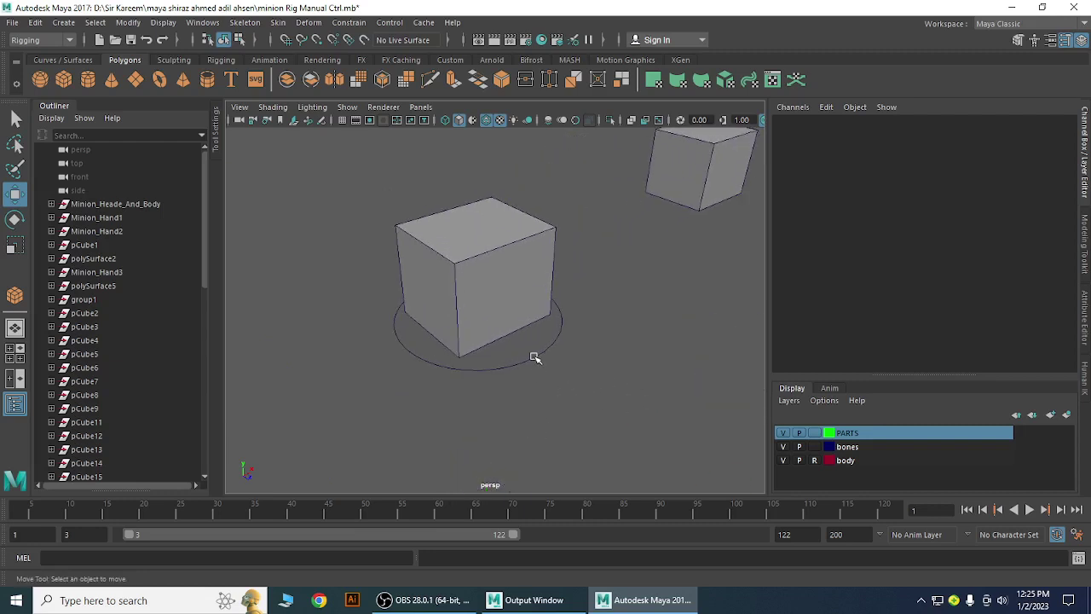
pyautogui.click(534, 358)
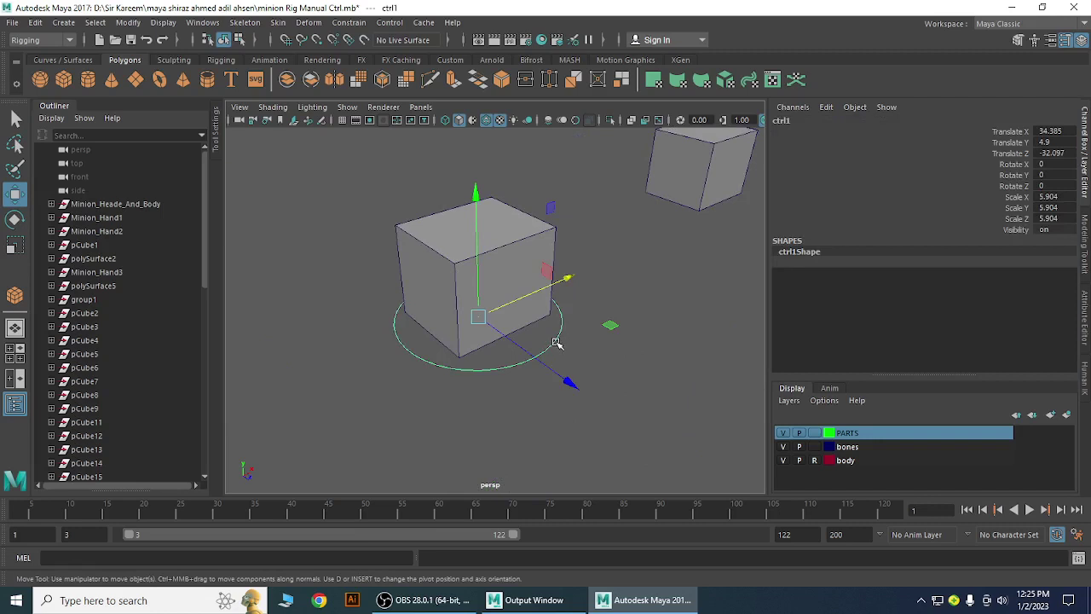
pyautogui.click(434, 265)
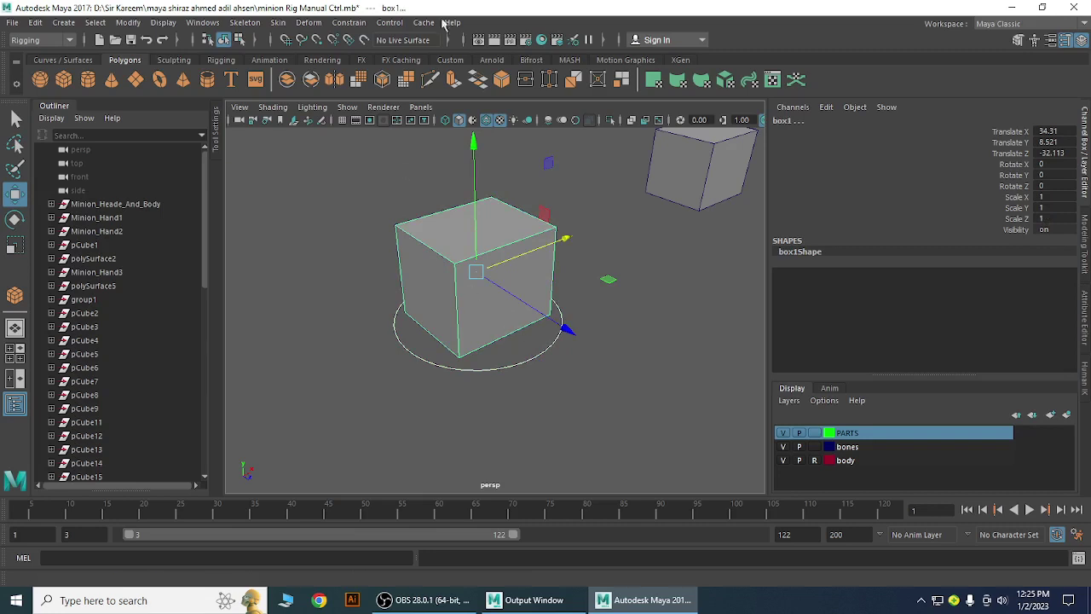
pyautogui.click(386, 24)
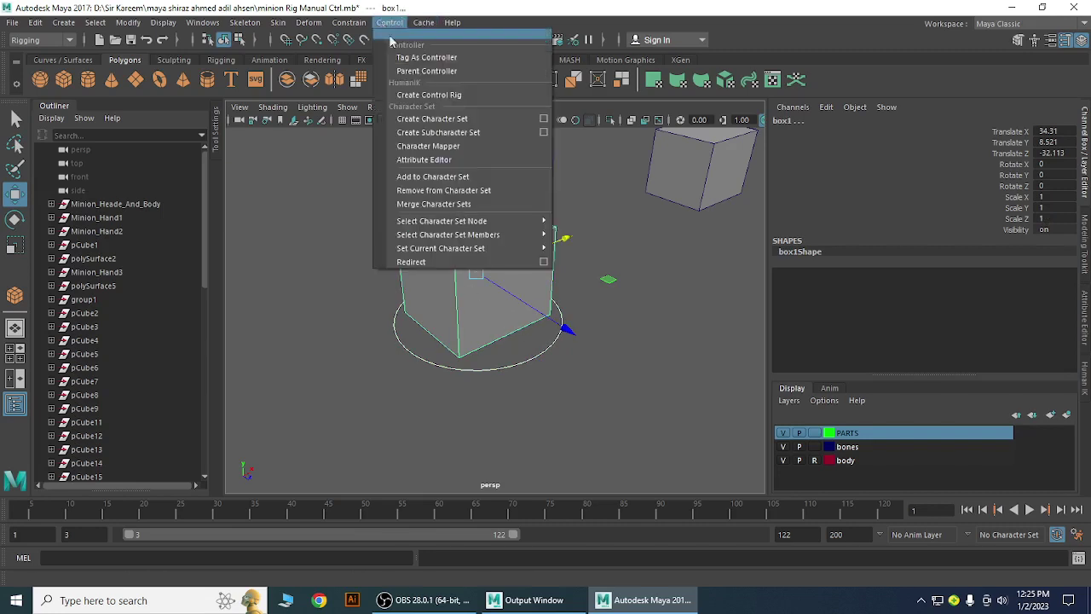
pyautogui.moveTo(350, 23)
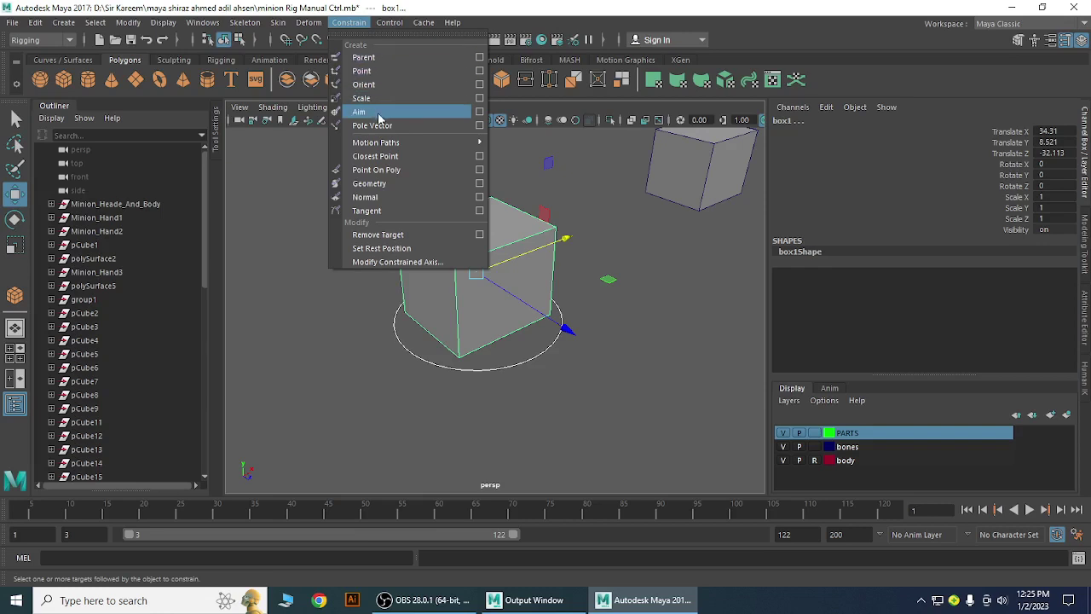
pyautogui.click(365, 59)
pyautogui.scroll(-2, 579, 383)
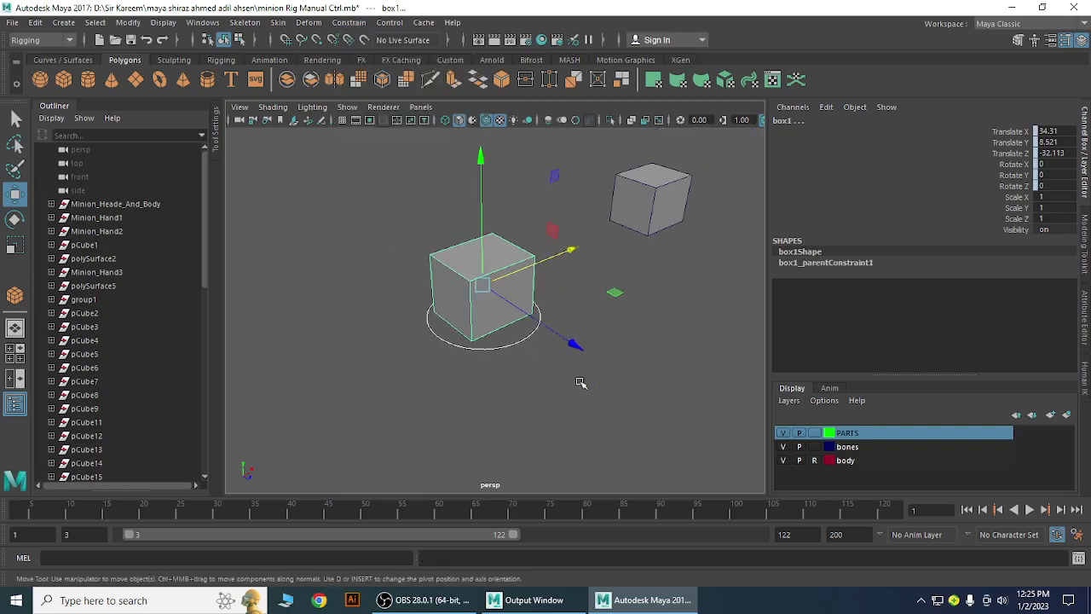
# Test the parent constraint by moving ctrl1 to about X 30.19, Y 6.27 and rotating it to about -0.8, 60.4, -4.9 degrees.
pyautogui.moveTo(580, 383)
pyautogui.keyDown('alt'); pyautogui.mouseDown()
pyautogui.moveTo(527, 399)
pyautogui.moveTo(578, 395)
pyautogui.mouseUp(); pyautogui.keyUp('alt')
pyautogui.click(615, 418)
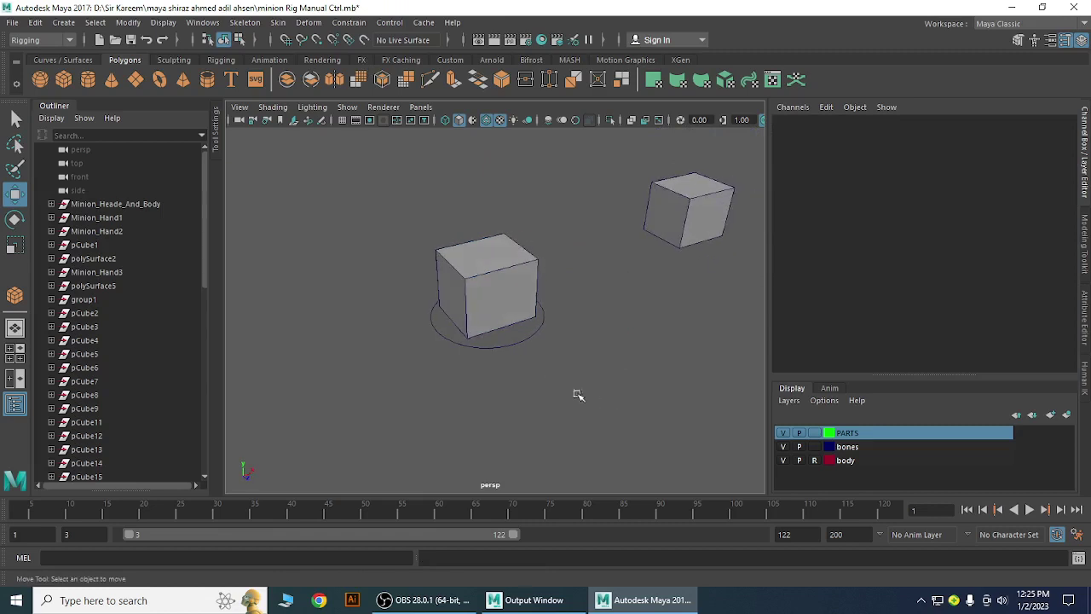
pyautogui.click(509, 347)
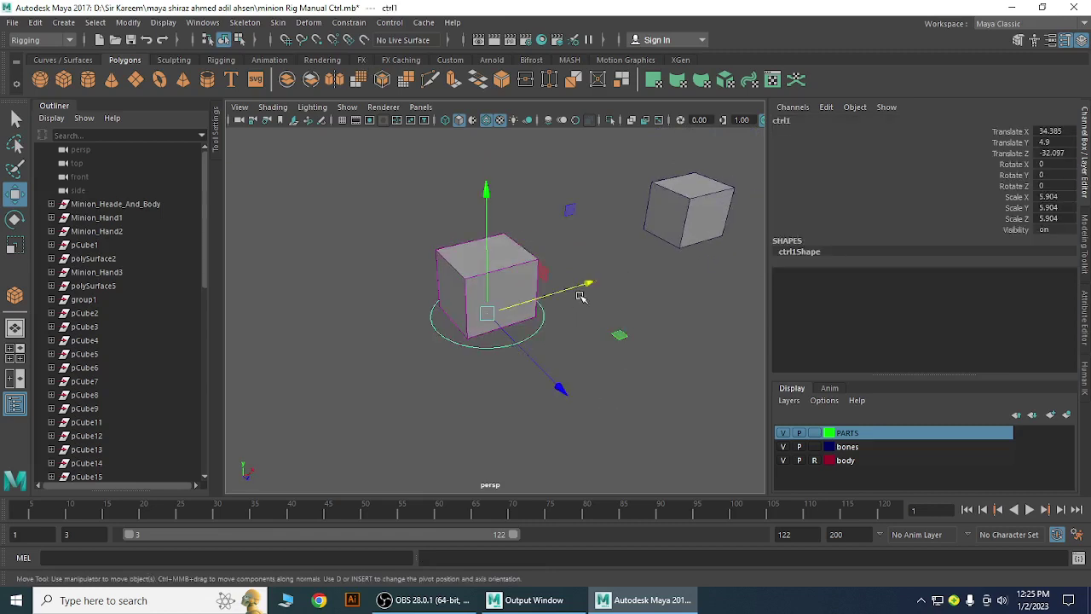
pyautogui.moveTo(580, 288)
pyautogui.mouseDown()
pyautogui.moveTo(554, 310)
pyautogui.moveTo(575, 307)
pyautogui.mouseUp()
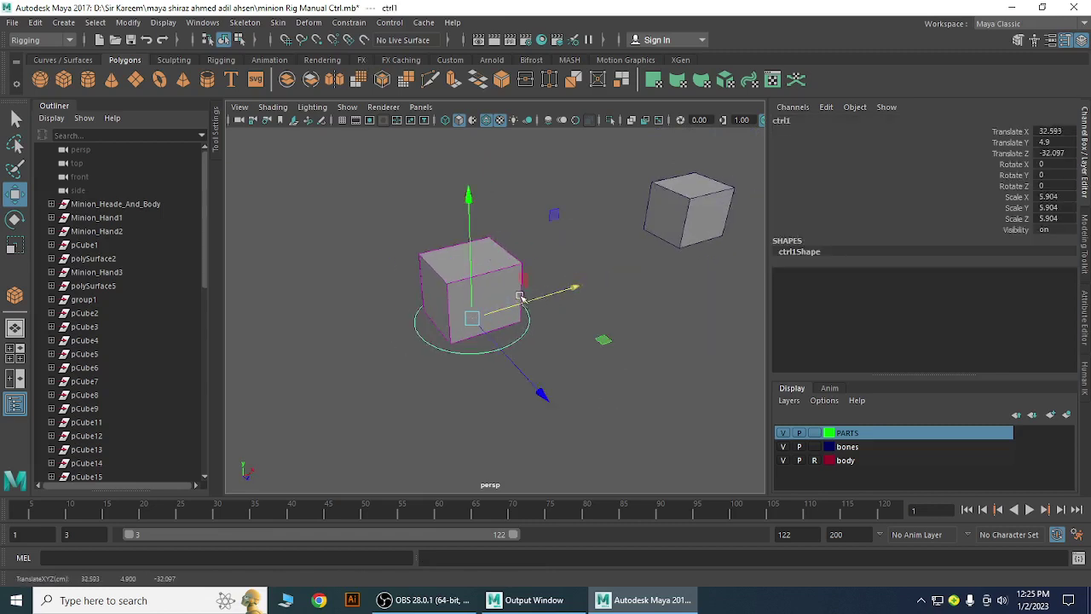
pyautogui.moveTo(561, 215); pyautogui.dragTo(523, 210, button='middle')
pyautogui.press('e')
pyautogui.moveTo(500, 312); pyautogui.dragTo(563, 293)
pyautogui.press('w')
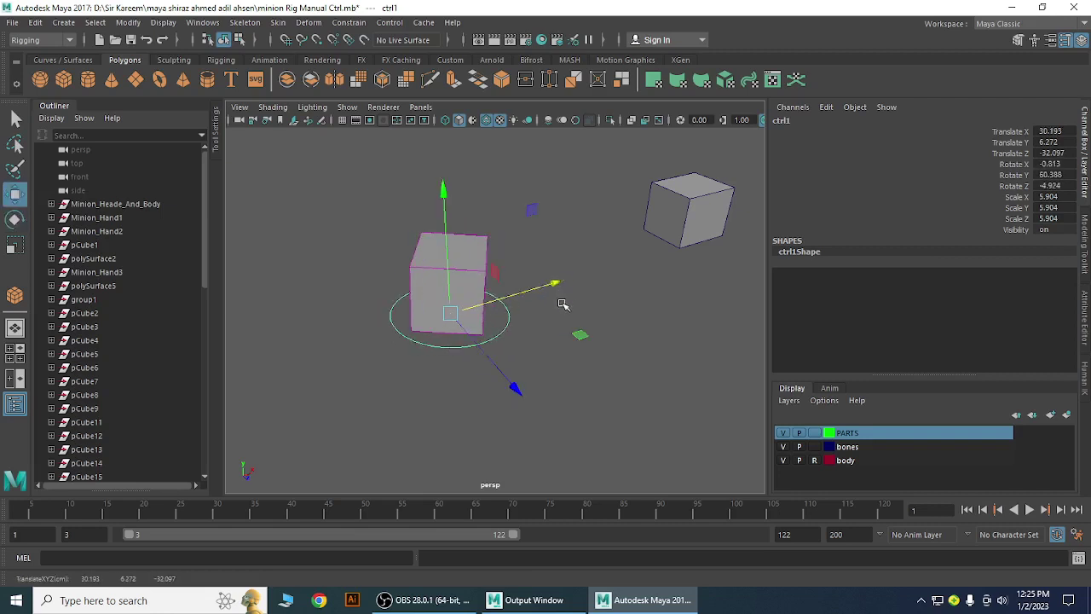
# Scale ctrl1 uniformly to about 9.5 to test whether box1 follows, and clear the selection.
pyautogui.press('r')
pyautogui.moveTo(451, 312); pyautogui.dragTo(533, 357)
pyautogui.click(646, 359)
pyautogui.scroll(-5, 489, 348)
pyautogui.keyDown('alt'); pyautogui.moveTo(558, 370); pyautogui.dragTo(520, 287, button='middle'); pyautogui.keyUp('alt')
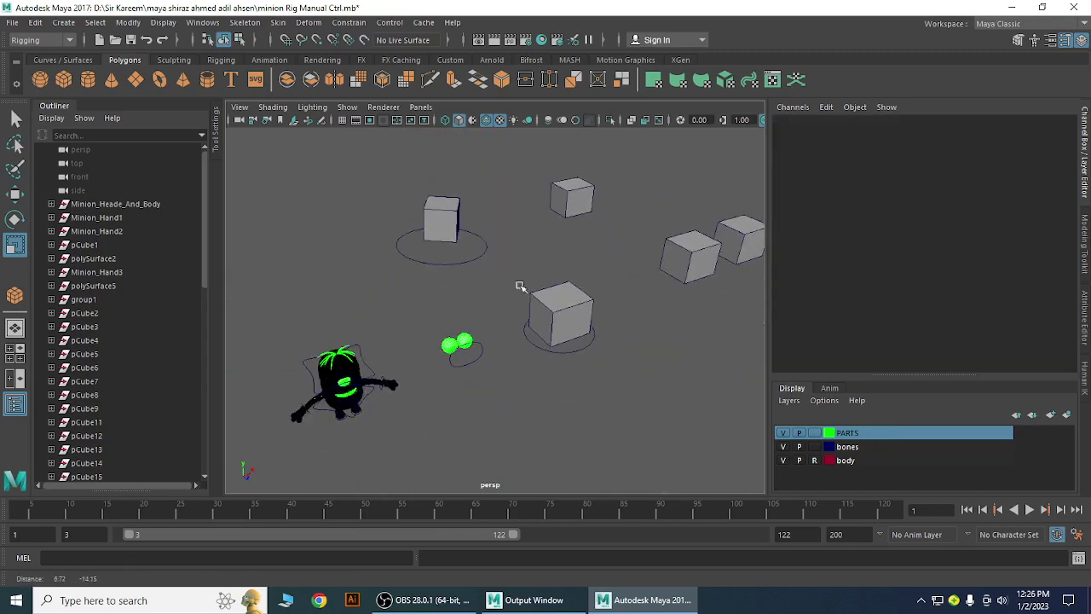
# Scale the ctrl circle under box uniformly to about 7.37 and deselect it.
pyautogui.click(587, 350)
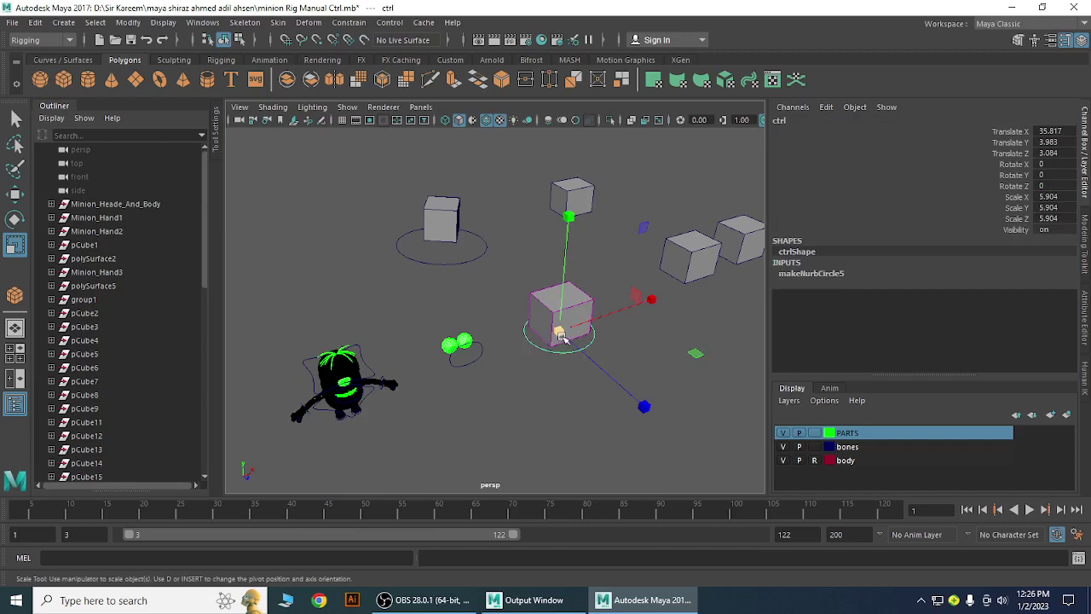
pyautogui.moveTo(560, 336)
pyautogui.mouseDown()
pyautogui.moveTo(675, 286)
pyautogui.moveTo(569, 336)
pyautogui.moveTo(602, 331)
pyautogui.moveTo(576, 346)
pyautogui.mouseUp()
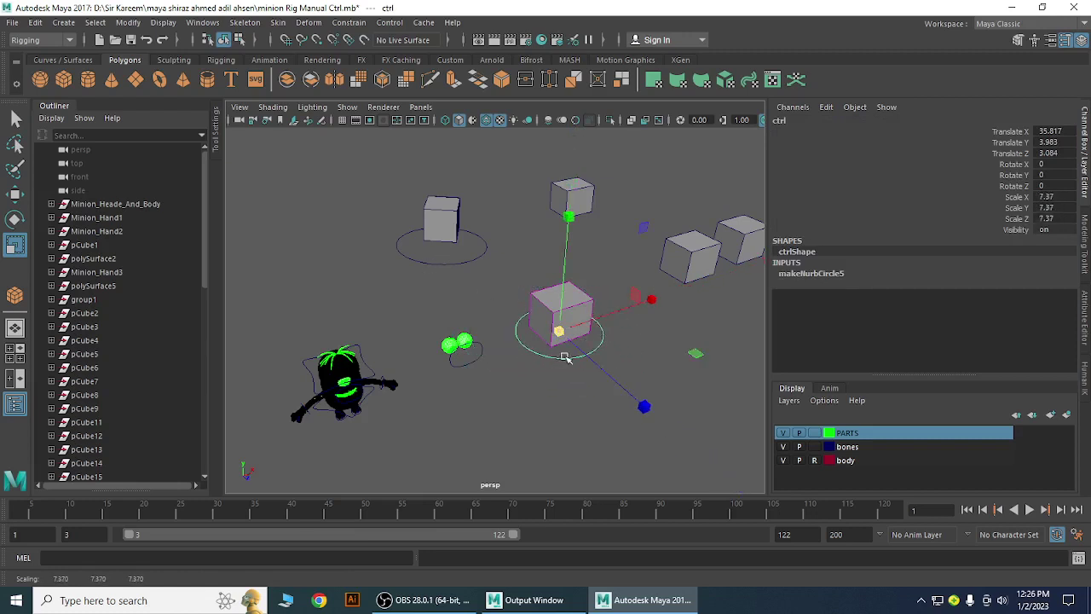
pyautogui.click(663, 360)
# Apply a Scale constraint from ctrl to box on all axes with Maintain offset enabled.
pyautogui.scroll(3, 554, 409)
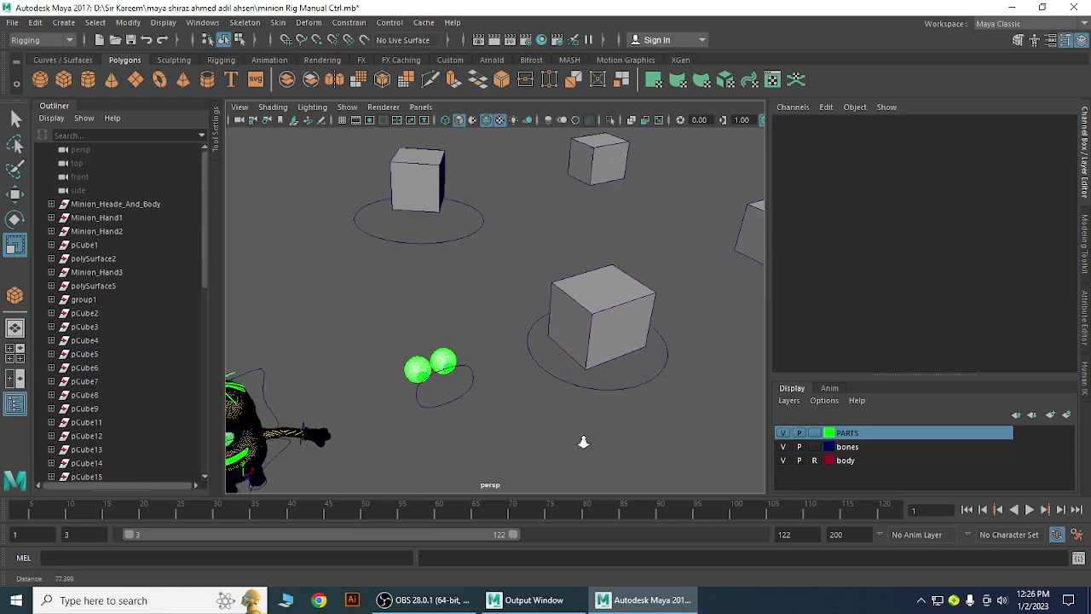
pyautogui.click(619, 389)
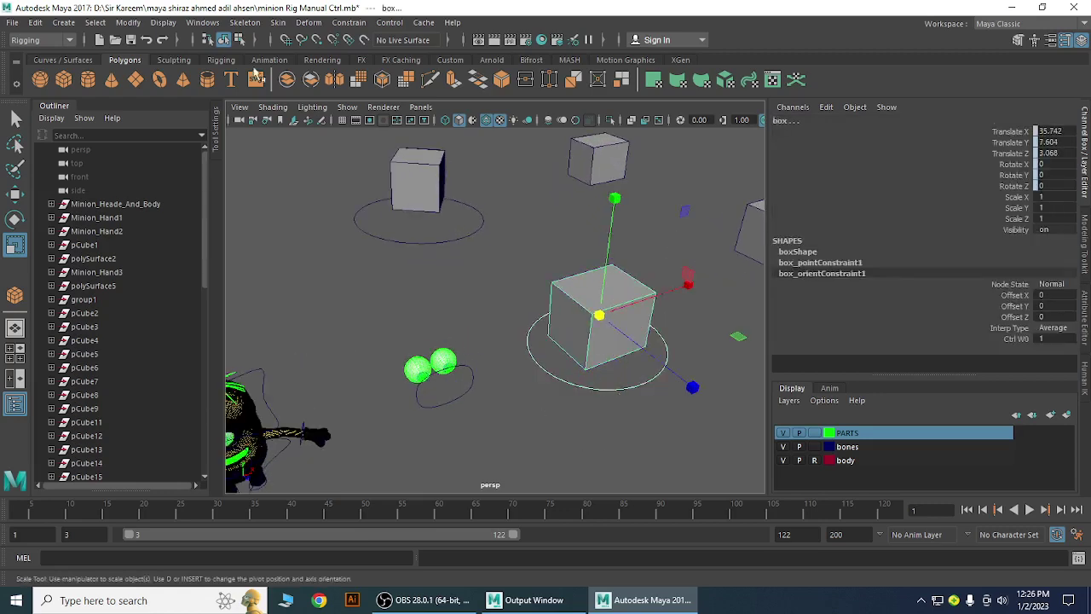
pyautogui.click(345, 22)
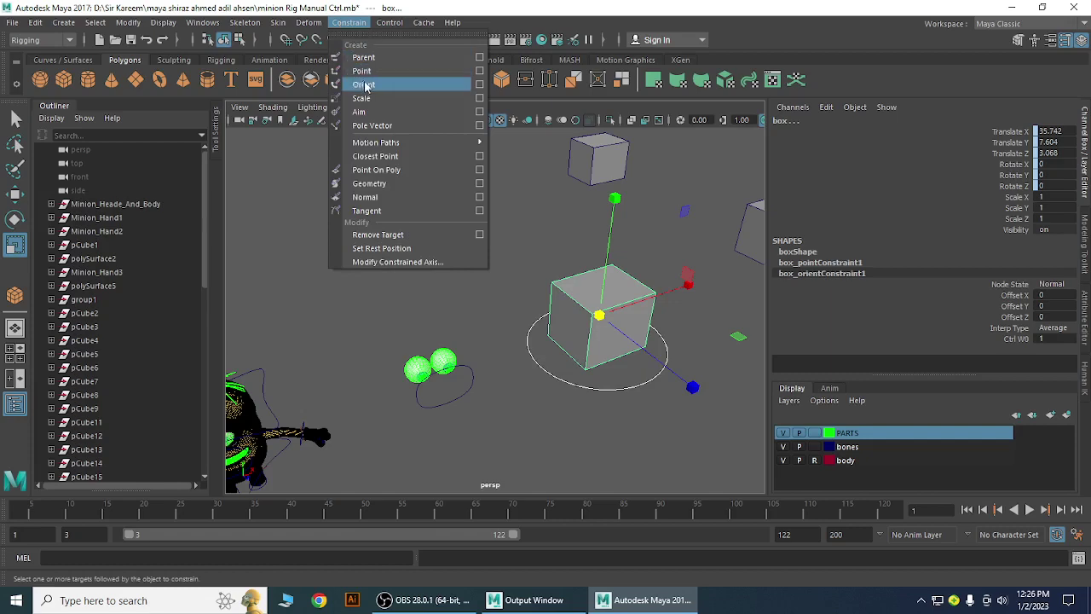
pyautogui.click(479, 98)
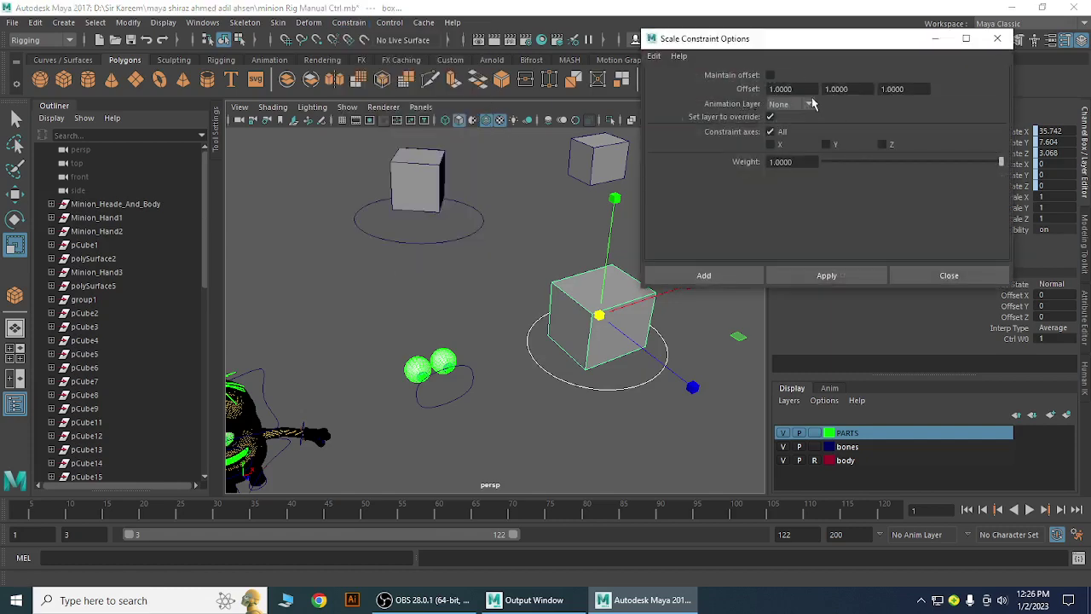
pyautogui.click(769, 75)
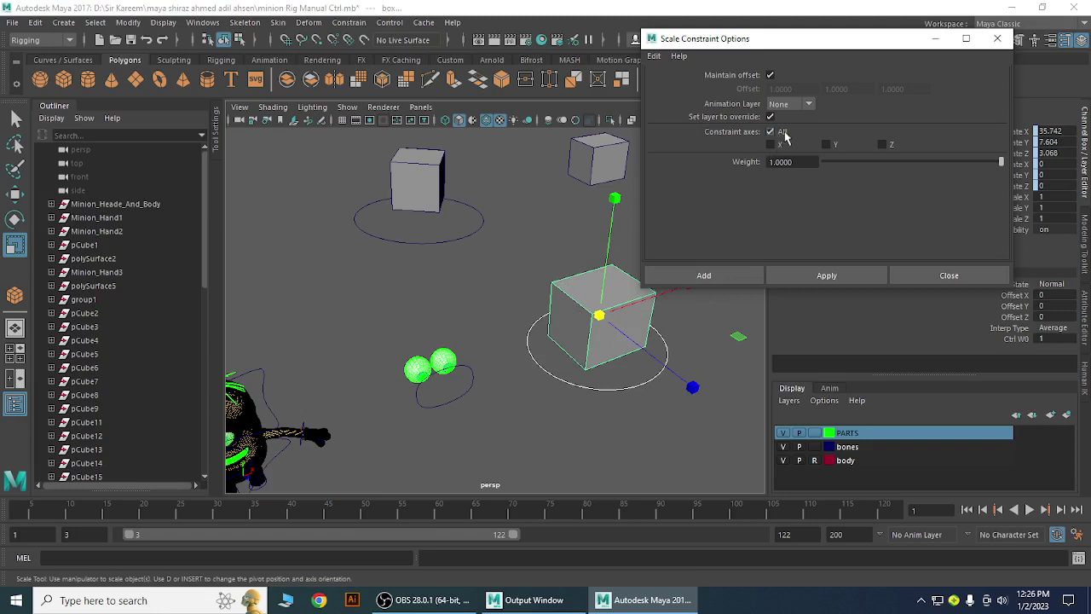
pyautogui.click(828, 275)
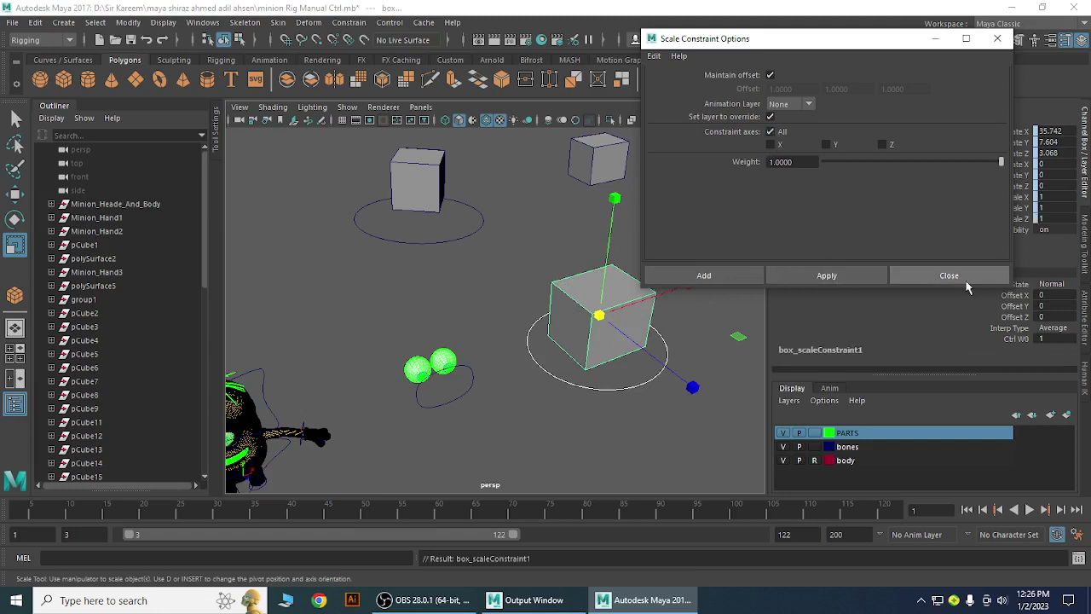
pyautogui.click(959, 276)
# Test the scale constraint on box by scaling ctrl uniformly to about 9.82.
pyautogui.click(627, 431)
pyautogui.click(632, 385)
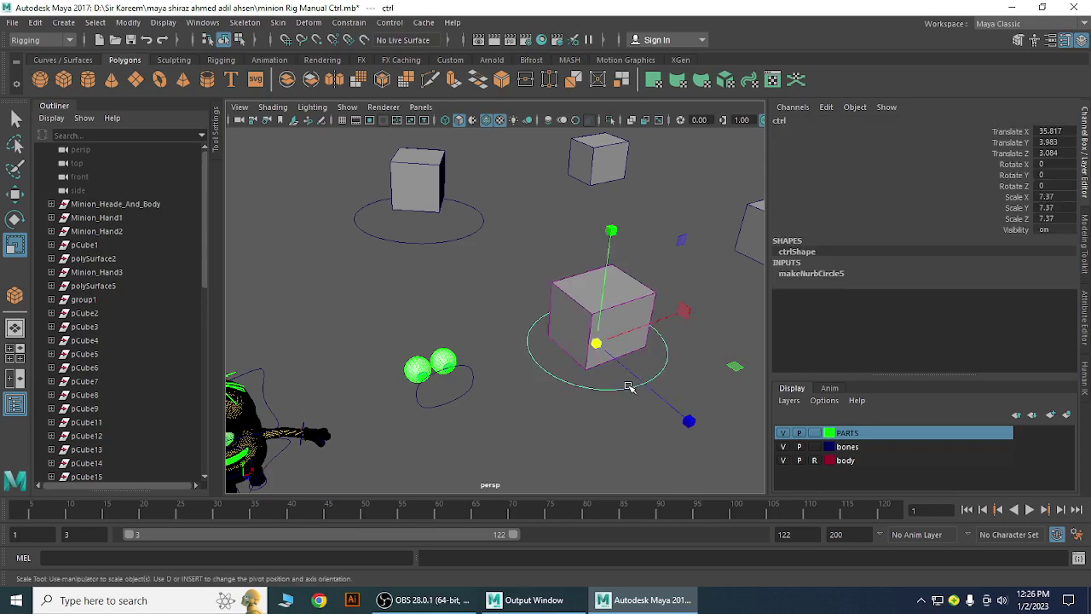
pyautogui.moveTo(598, 345); pyautogui.dragTo(623, 395)
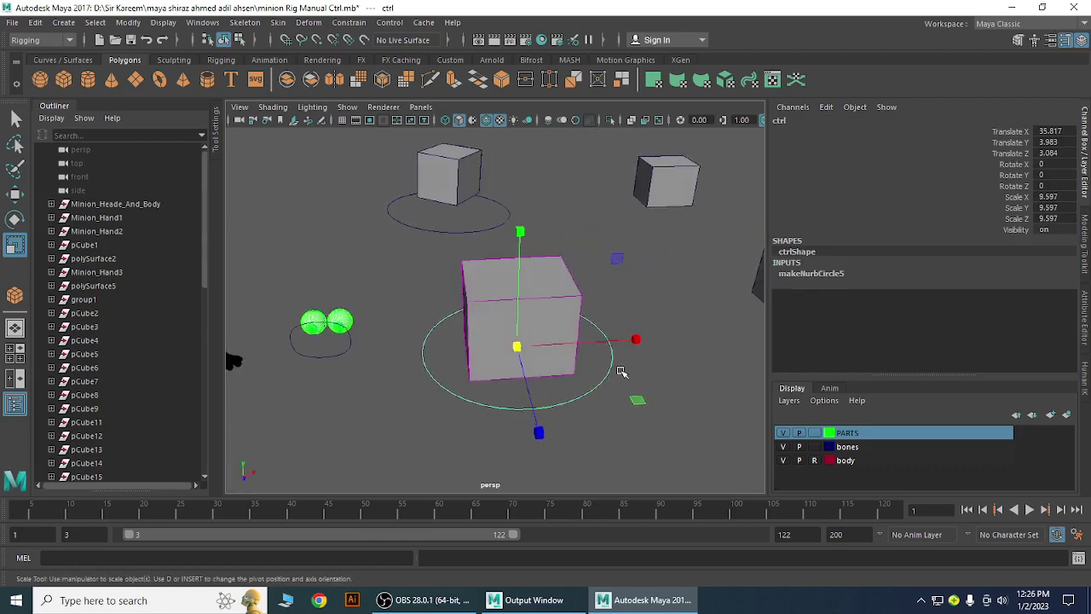
pyautogui.moveTo(628, 347)
pyautogui.mouseDown()
pyautogui.moveTo(577, 360)
pyautogui.moveTo(650, 350)
pyautogui.moveTo(629, 348)
pyautogui.mouseUp()
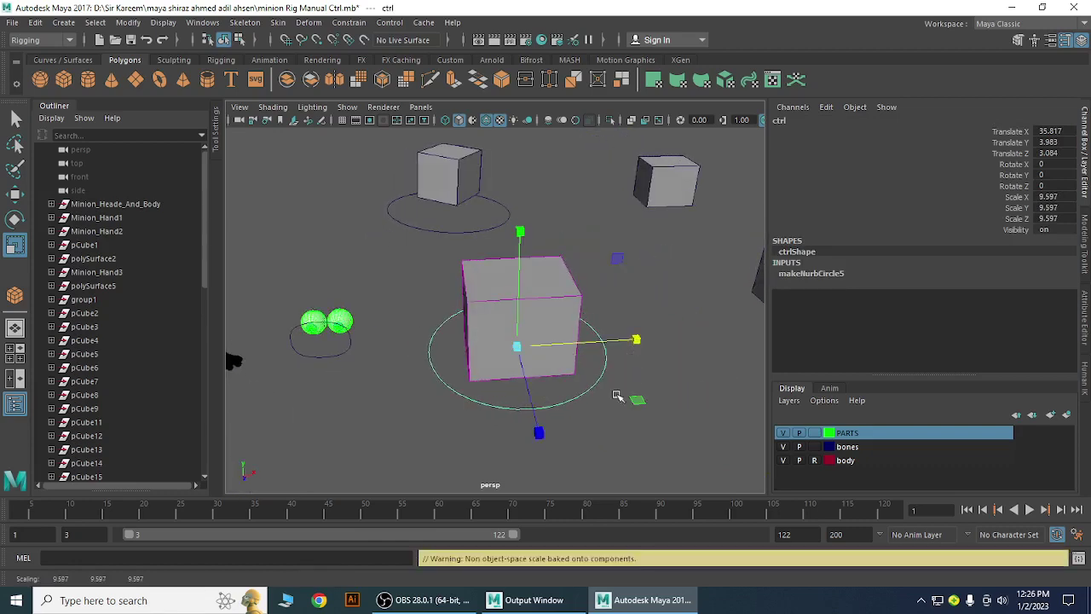
pyautogui.keyDown('alt'); pyautogui.moveTo(620, 396); pyautogui.dragTo(672, 437); pyautogui.keyUp('alt')
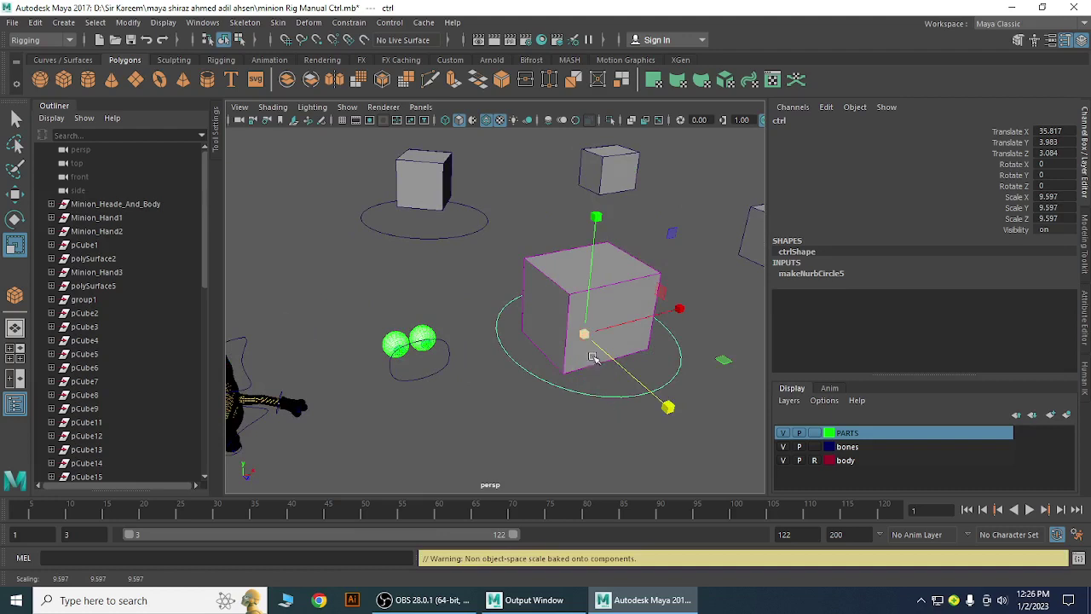
pyautogui.moveTo(585, 338); pyautogui.dragTo(540, 420)
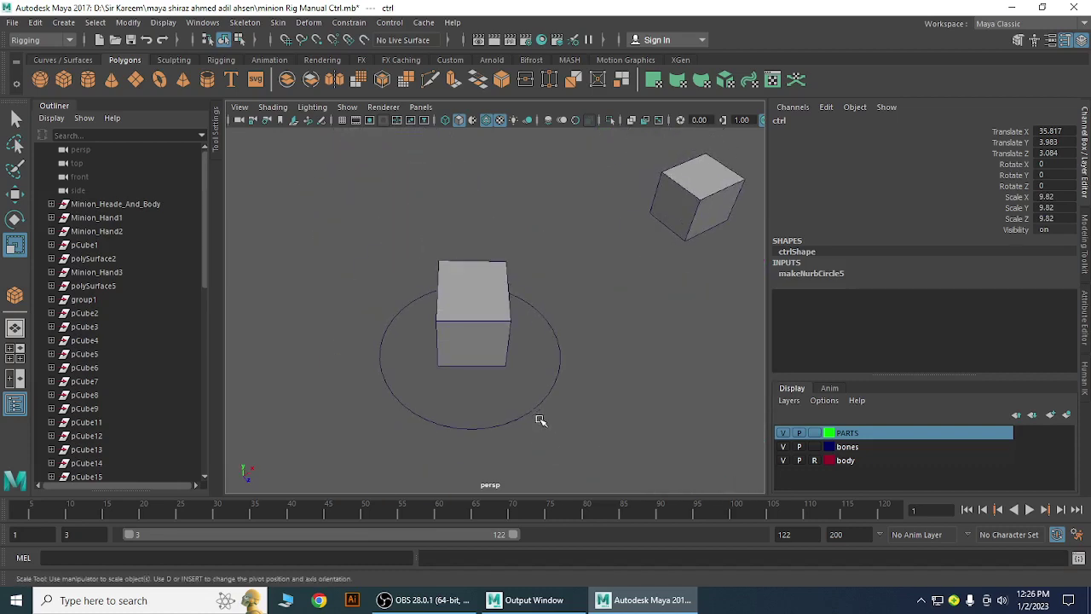
# Apply a Scale constraint from ctrl1 to box1 with Maintain offset and the X, Y and Z axes enabled individually instead of All.
pyautogui.click(530, 414)
pyautogui.click(446, 310)
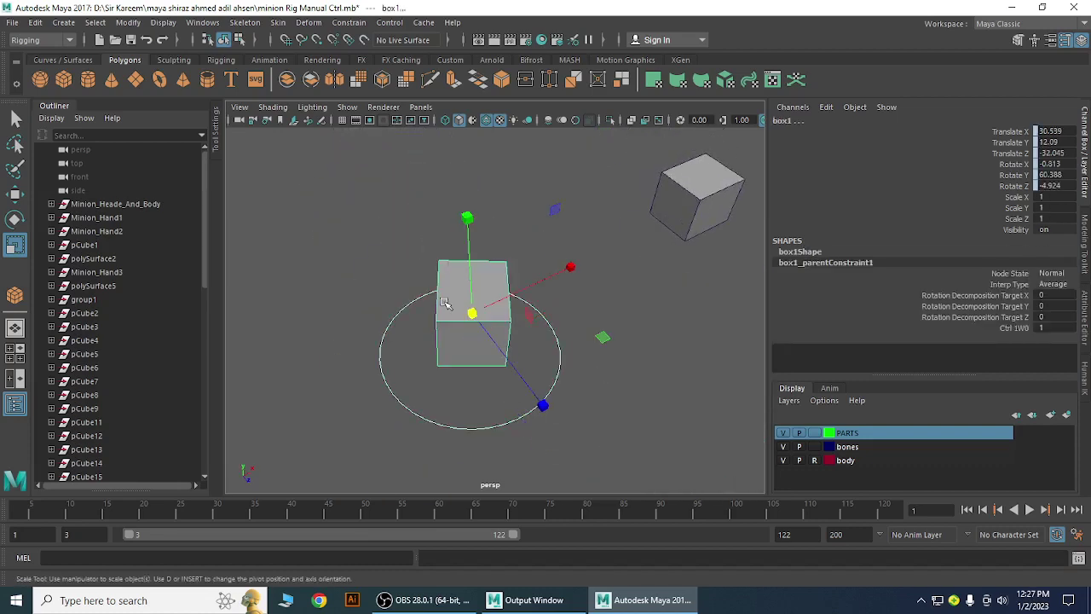
pyautogui.click(349, 22)
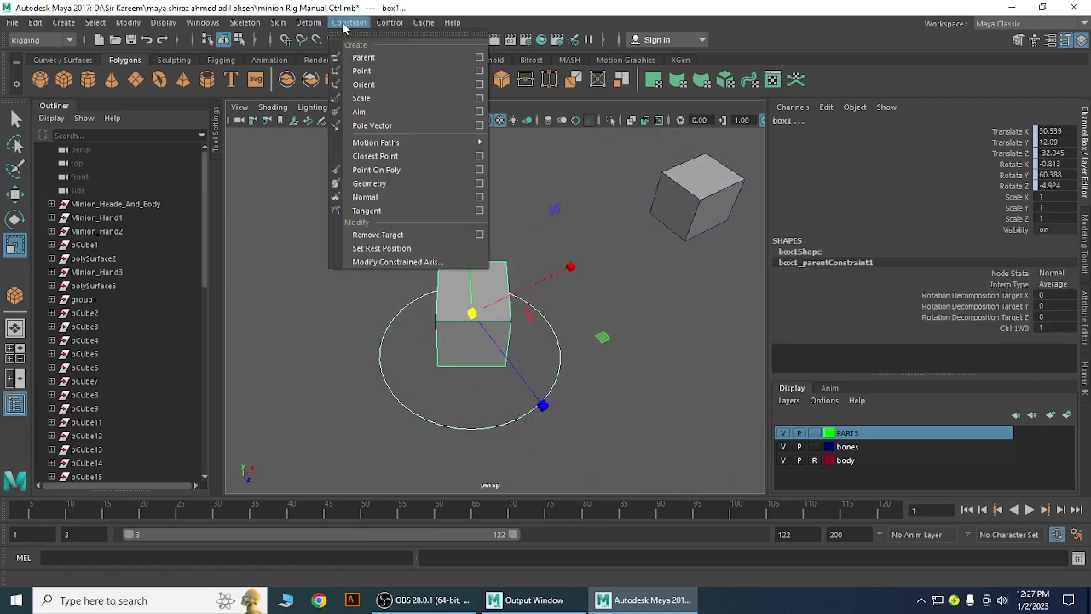
pyautogui.click(479, 98)
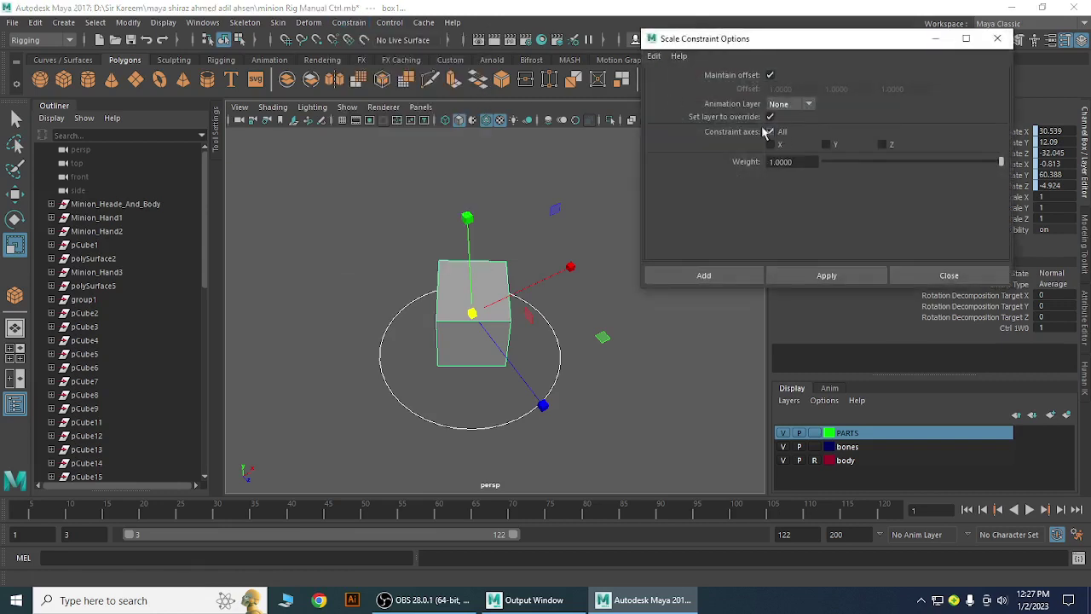
pyautogui.click(809, 105)
pyautogui.click(796, 116)
pyautogui.click(771, 132)
pyautogui.click(771, 144)
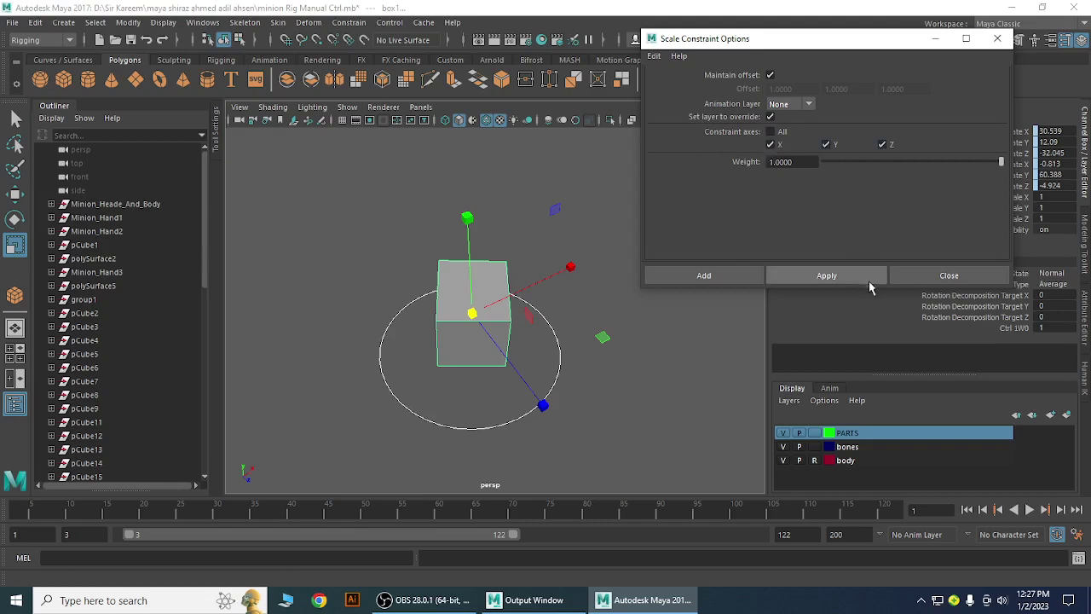
pyautogui.click(833, 279)
pyautogui.click(937, 279)
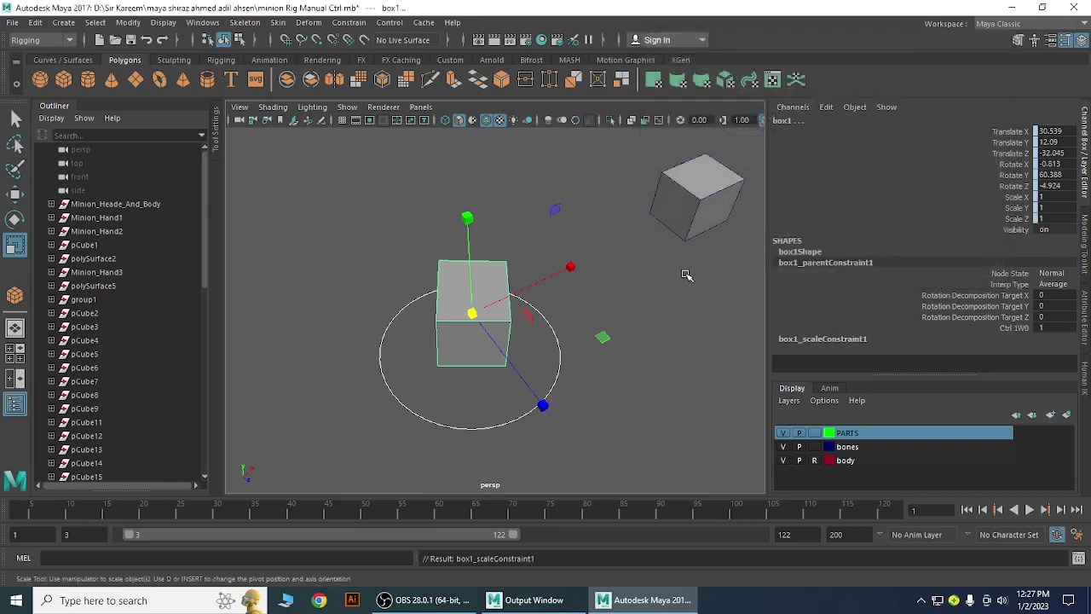
# Test the scale constraint on box1 by scaling ctrl1 uniformly to about 13.08.
pyautogui.click(638, 395)
pyautogui.keyDown('alt'); pyautogui.moveTo(638, 395); pyautogui.dragTo(560, 381); pyautogui.keyUp('alt')
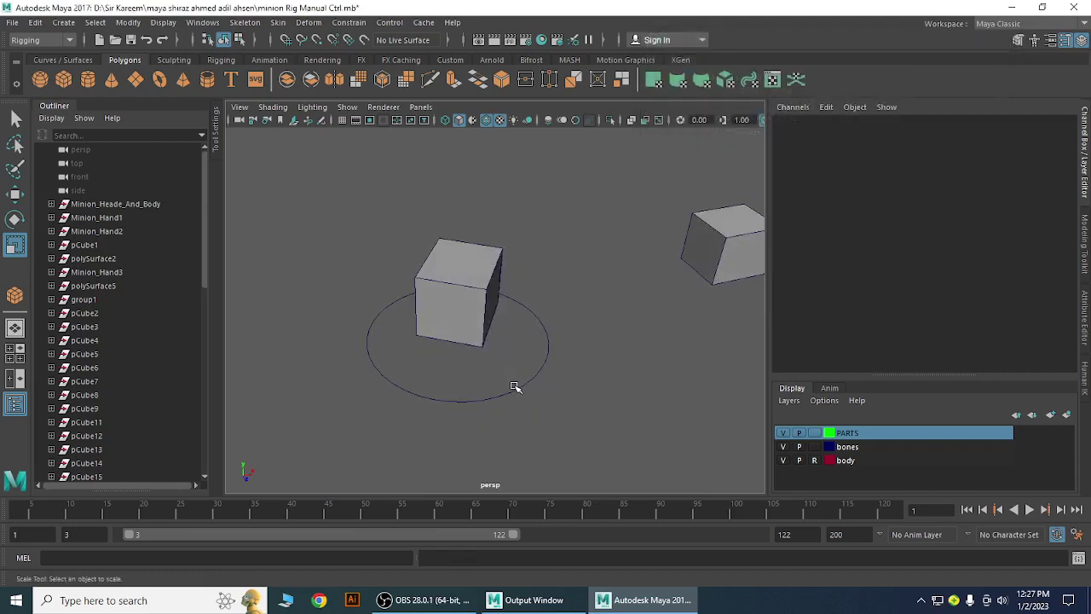
pyautogui.click(523, 389)
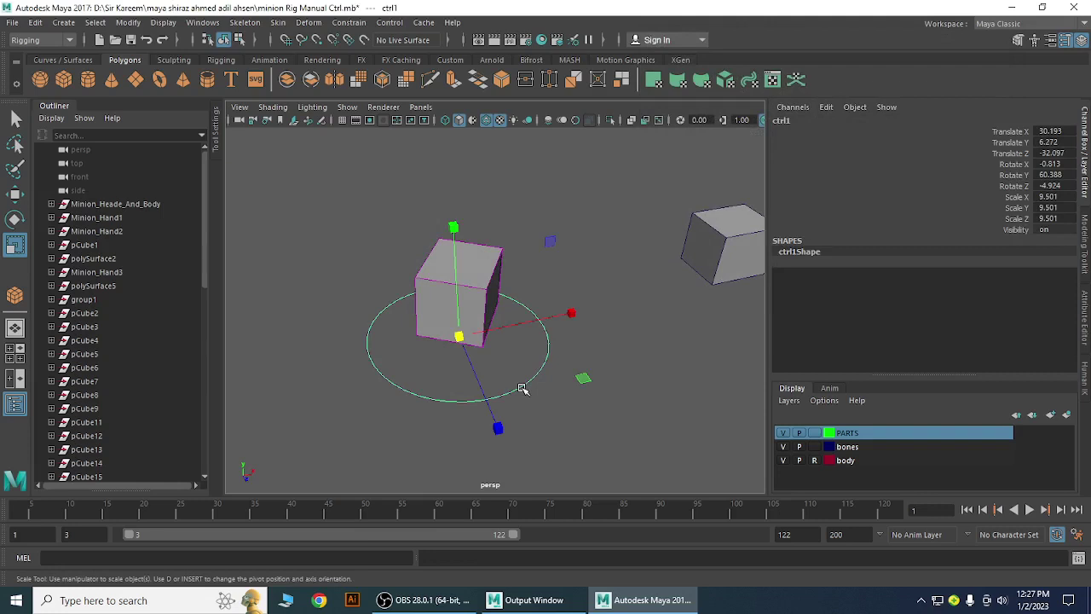
pyautogui.moveTo(459, 338); pyautogui.dragTo(553, 309)
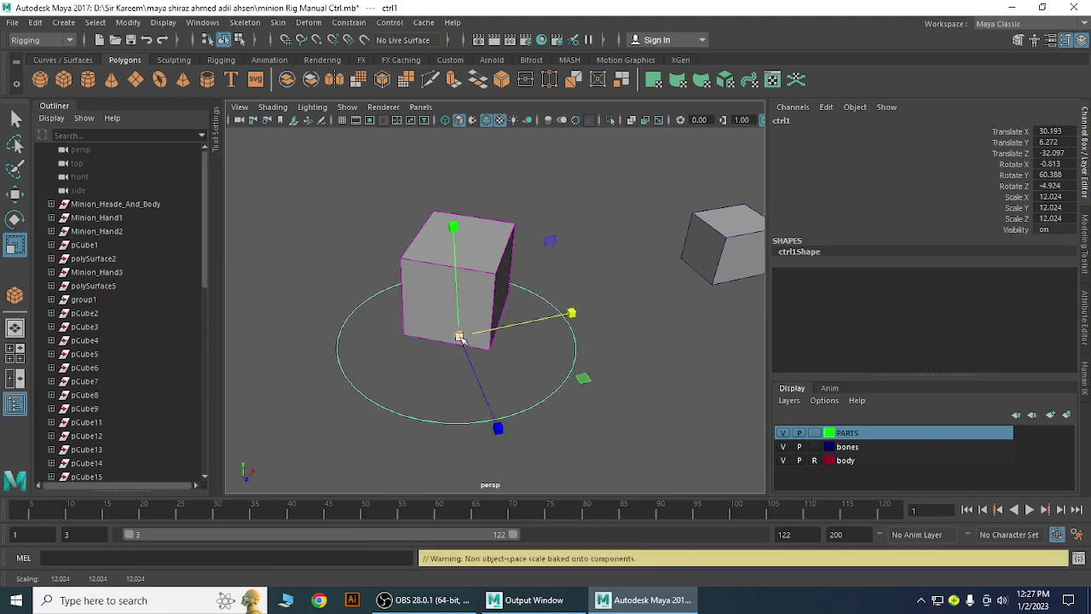
pyautogui.moveTo(459, 338); pyautogui.dragTo(482, 325)
pyautogui.scroll(-2, 631, 306)
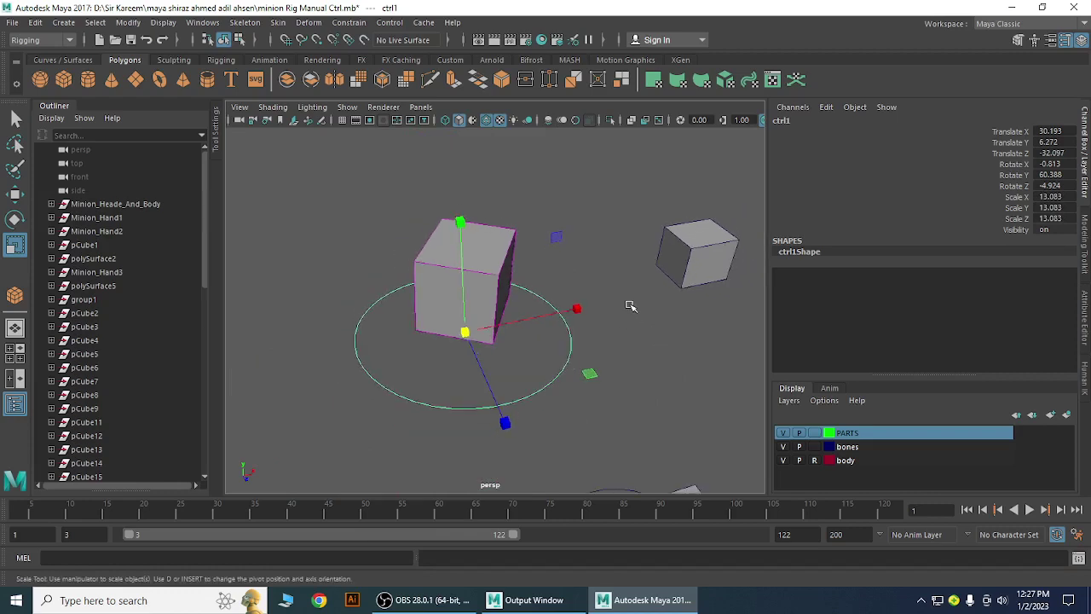
# Test the parented cubes by scaling the parent pCube22 along individual axes, finally narrowing both cubes along X.
pyautogui.keyDown('alt'); pyautogui.moveTo(631, 306); pyautogui.dragTo(429, 324); pyautogui.keyUp('alt')
pyautogui.keyDown('alt'); pyautogui.moveTo(602, 395); pyautogui.dragTo(566, 358); pyautogui.keyUp('alt')
pyautogui.click(557, 358)
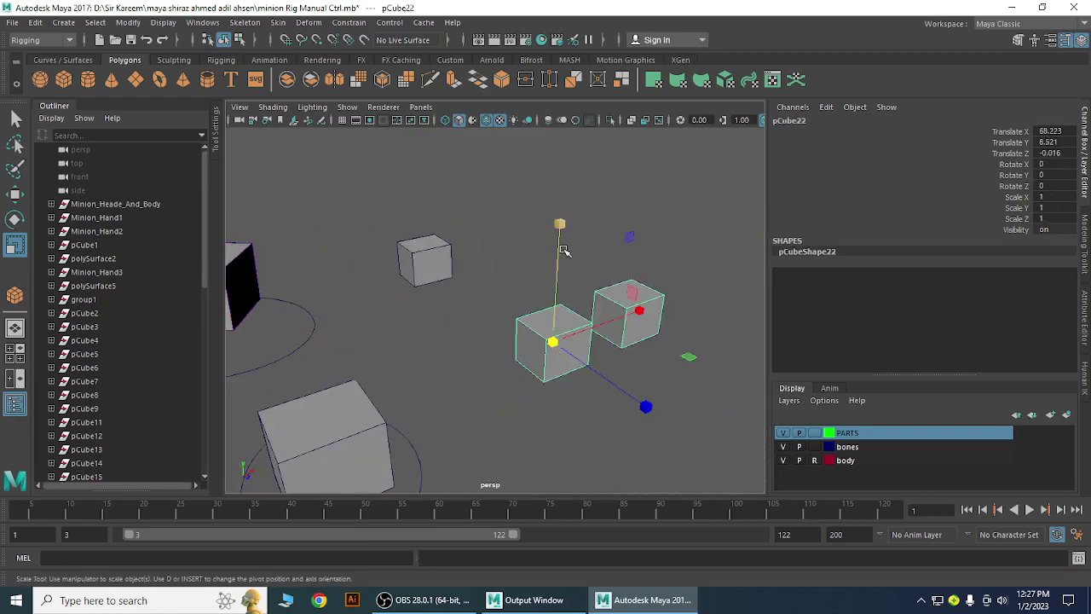
pyautogui.moveTo(560, 225); pyautogui.dragTo(602, 227)
pyautogui.moveTo(647, 408); pyautogui.dragTo(666, 450)
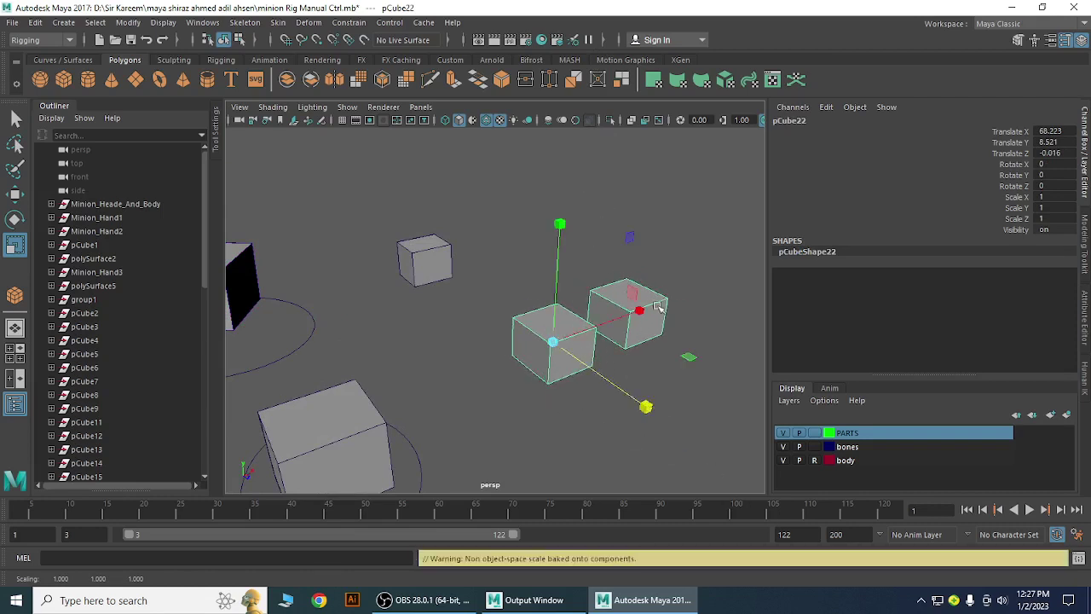
pyautogui.moveTo(659, 308); pyautogui.dragTo(619, 289)
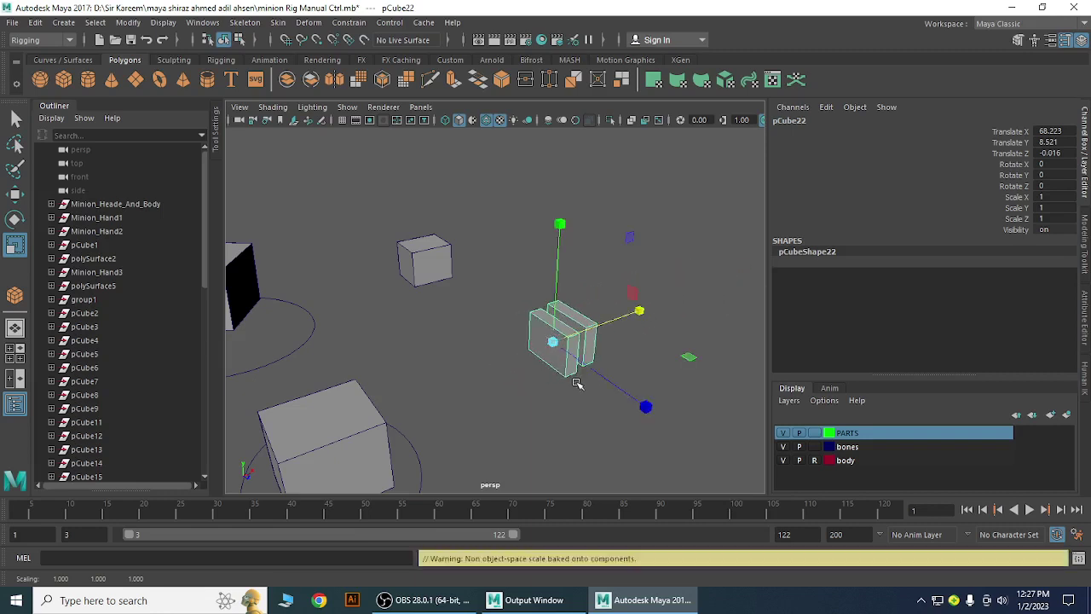
pyautogui.click(625, 257)
pyautogui.scroll(-5, 541, 367)
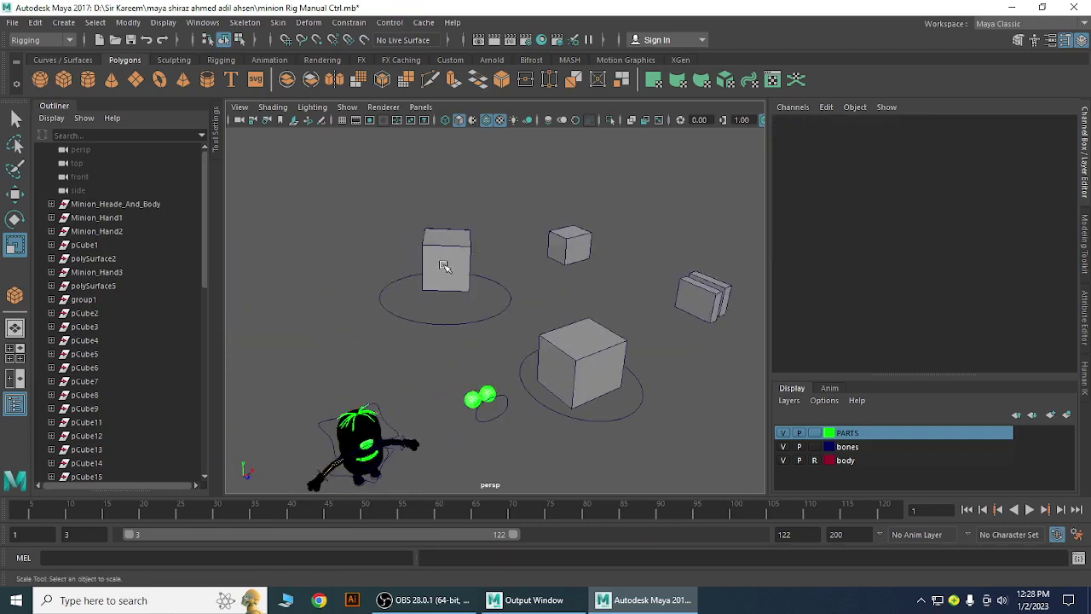
pyautogui.scroll(5, 596, 375)
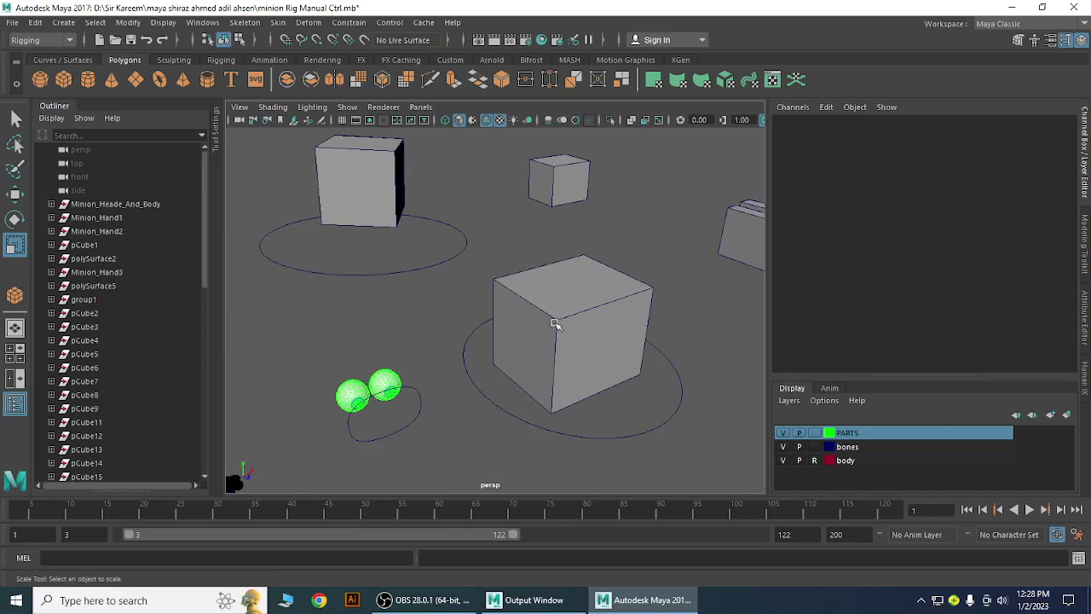
pyautogui.scroll(-5, 477, 320)
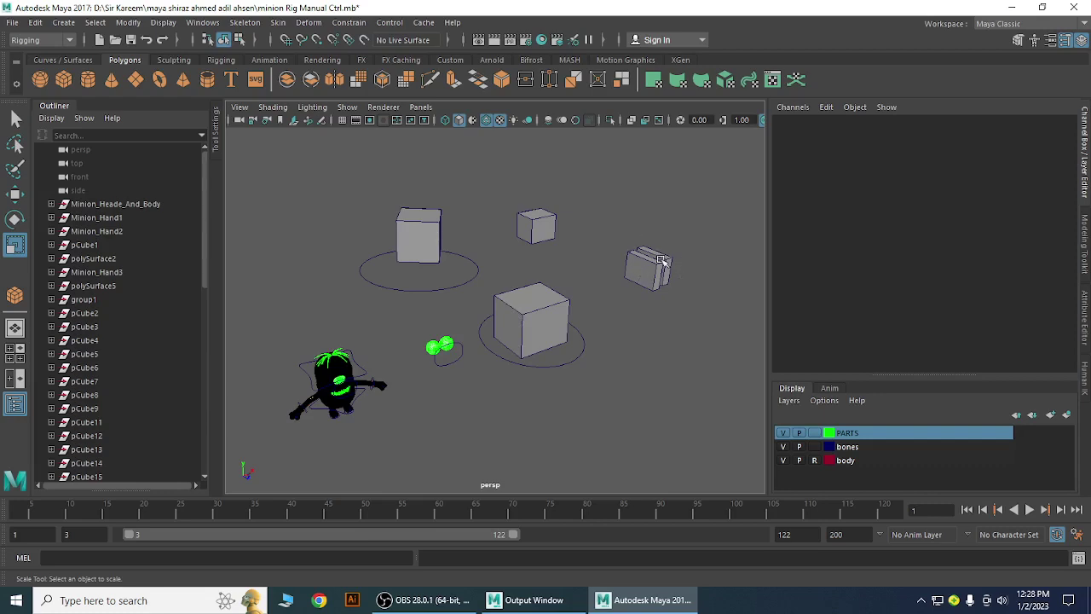
# Turn off the wireframe-on-shaded display so the eyeballs and their control circle show without mesh lines.
pyautogui.scroll(5, 465, 414)
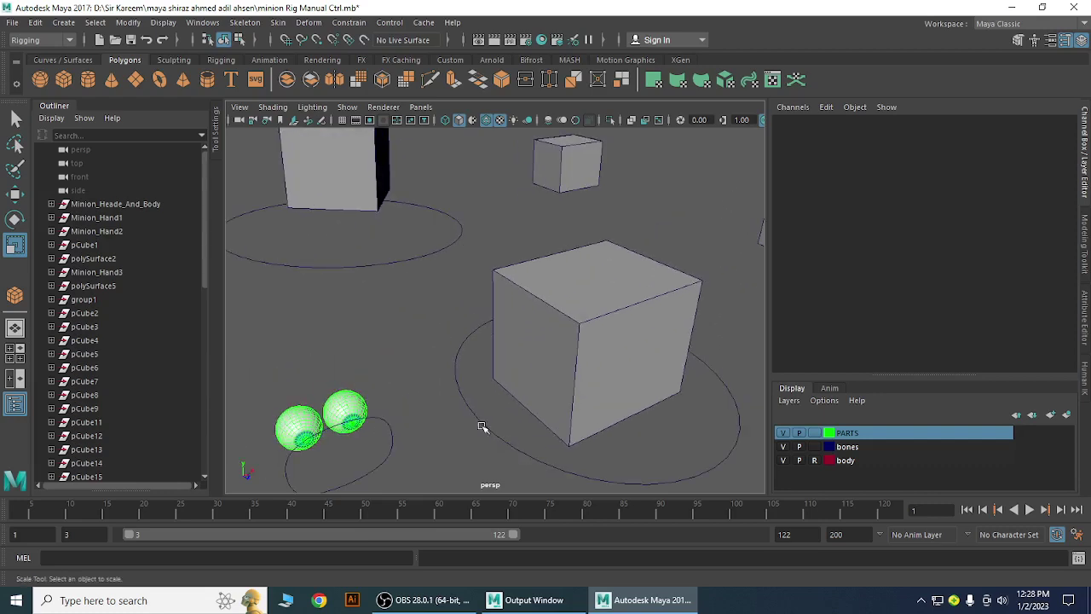
pyautogui.keyDown('alt'); pyautogui.moveTo(482, 428); pyautogui.dragTo(542, 378, button='middle'); pyautogui.keyUp('alt')
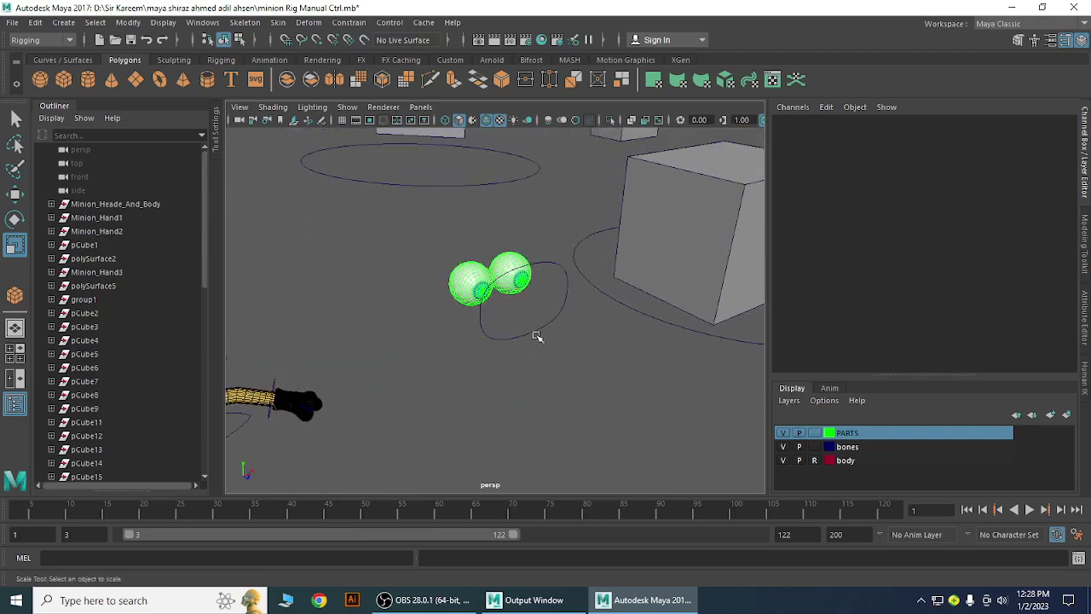
pyautogui.click(551, 265)
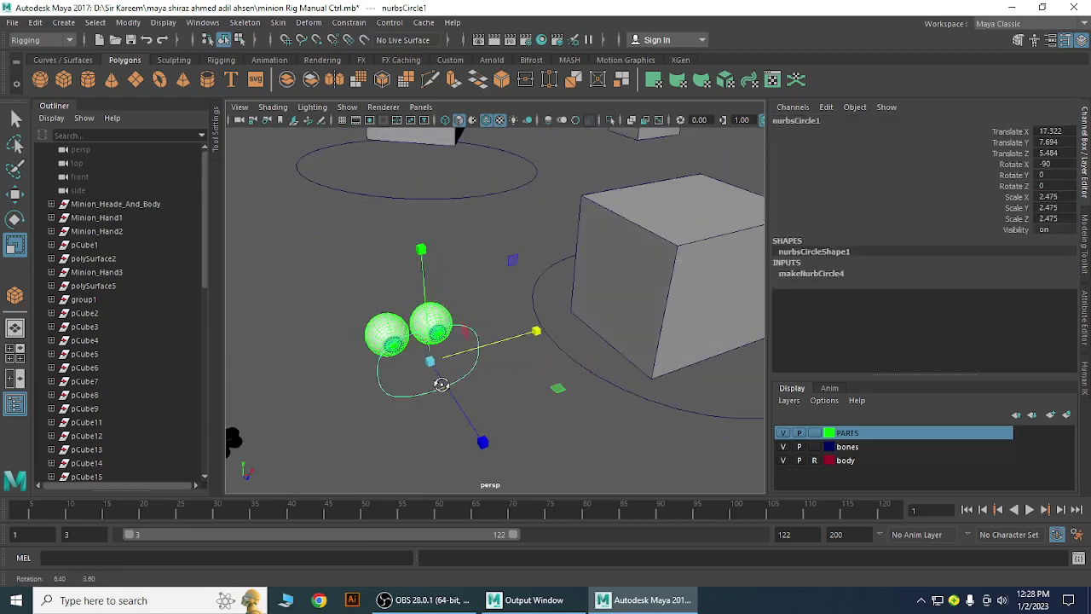
pyautogui.keyDown('alt'); pyautogui.moveTo(450, 383); pyautogui.dragTo(470, 397); pyautogui.keyUp('alt')
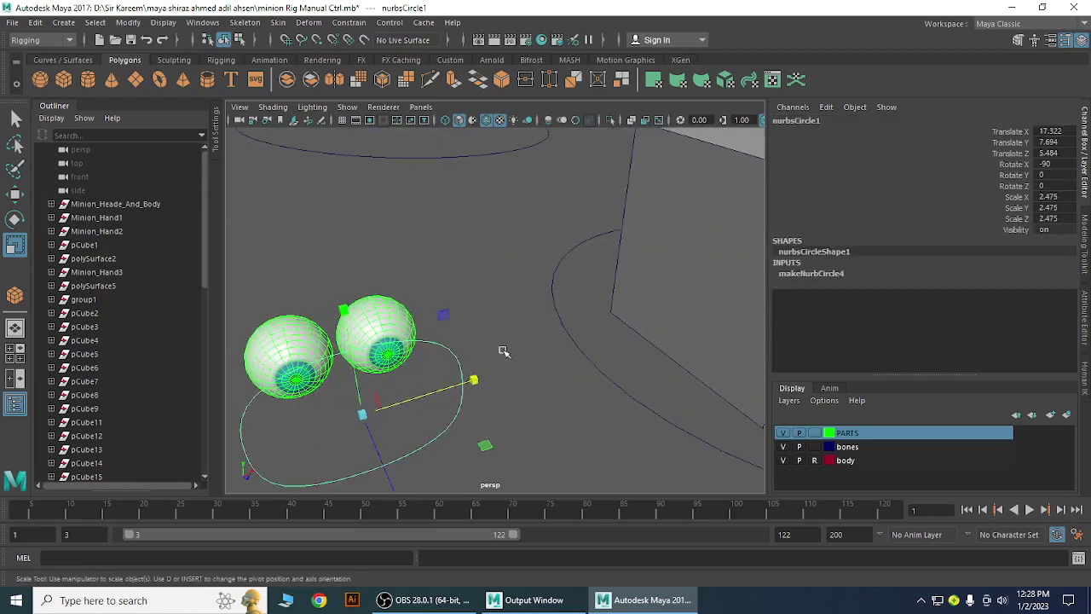
pyautogui.keyDown('alt'); pyautogui.moveTo(503, 350); pyautogui.dragTo(510, 322); pyautogui.keyUp('alt')
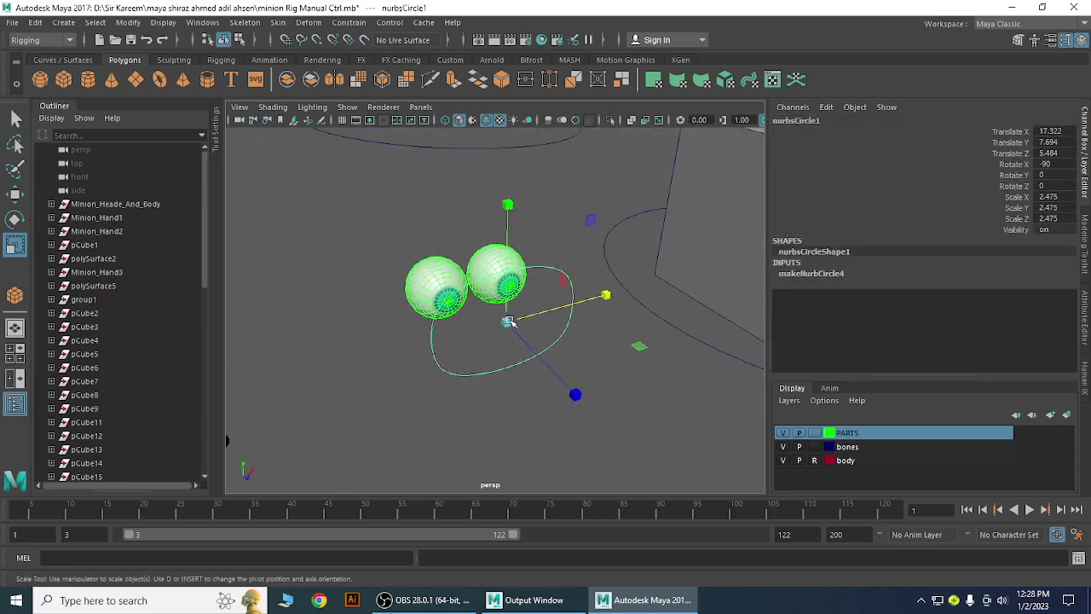
pyautogui.click(415, 183)
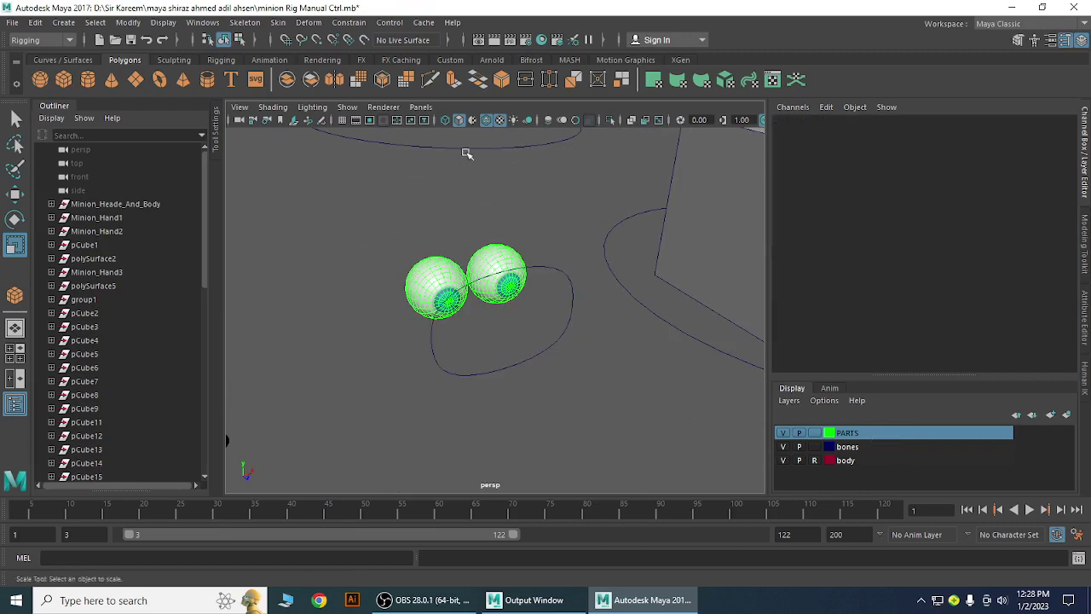
pyautogui.click(486, 121)
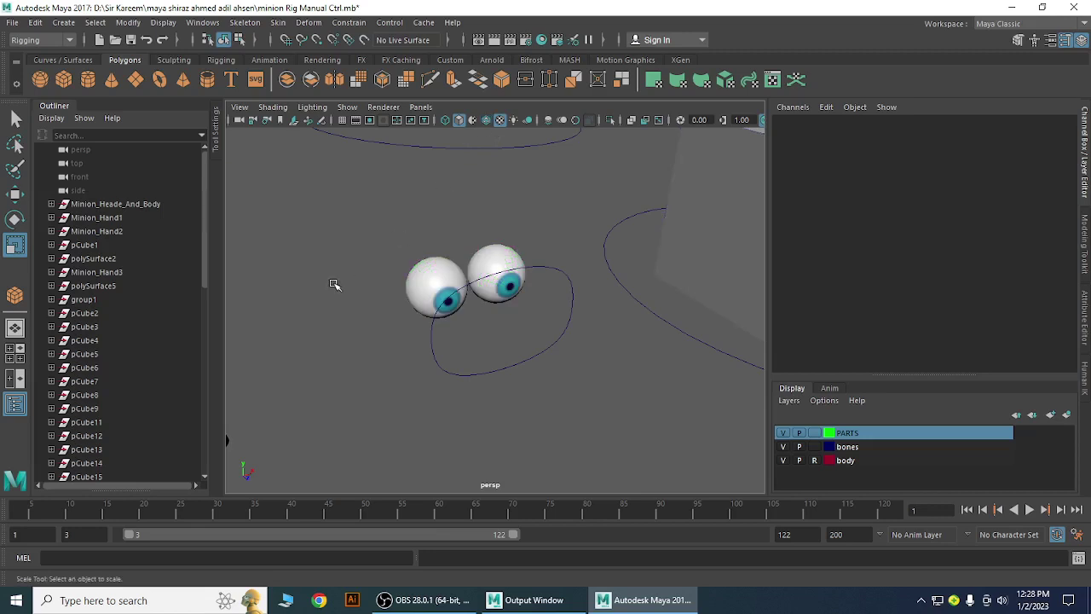
# Rename the control circle in front of the eyes as eyeCtrl.
pyautogui.keyDown('alt'); pyautogui.moveTo(492, 370); pyautogui.dragTo(472, 364, button='right'); pyautogui.keyUp('alt')
pyautogui.keyDown('alt'); pyautogui.moveTo(471, 365); pyautogui.dragTo(504, 346); pyautogui.keyUp('alt')
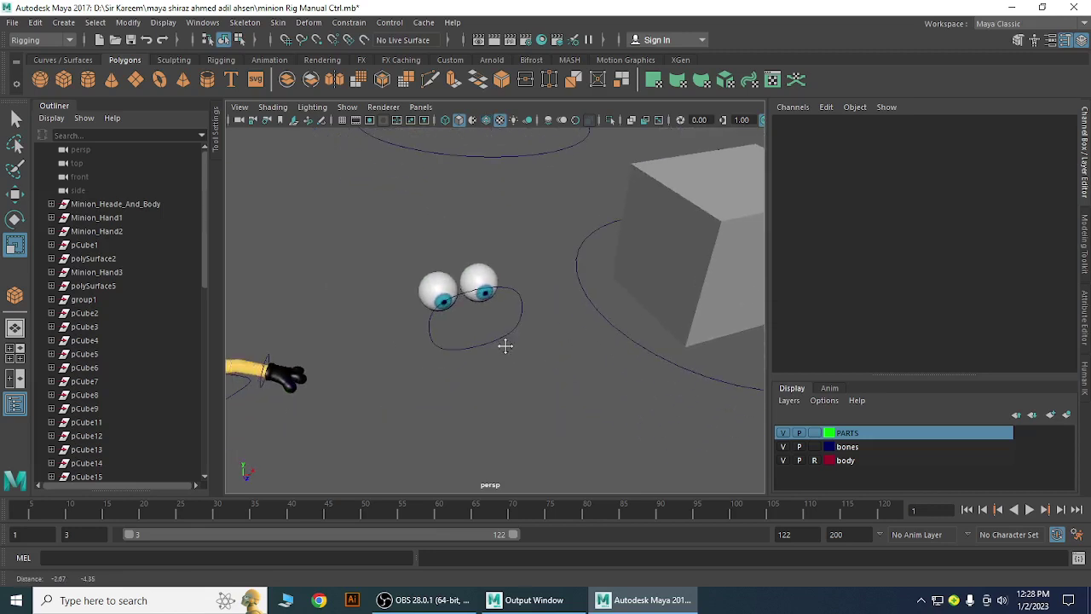
pyautogui.keyDown('alt'); pyautogui.moveTo(504, 347); pyautogui.dragTo(510, 351, button='right'); pyautogui.keyUp('alt')
pyautogui.keyDown('alt'); pyautogui.moveTo(510, 351); pyautogui.dragTo(522, 339); pyautogui.keyUp('alt')
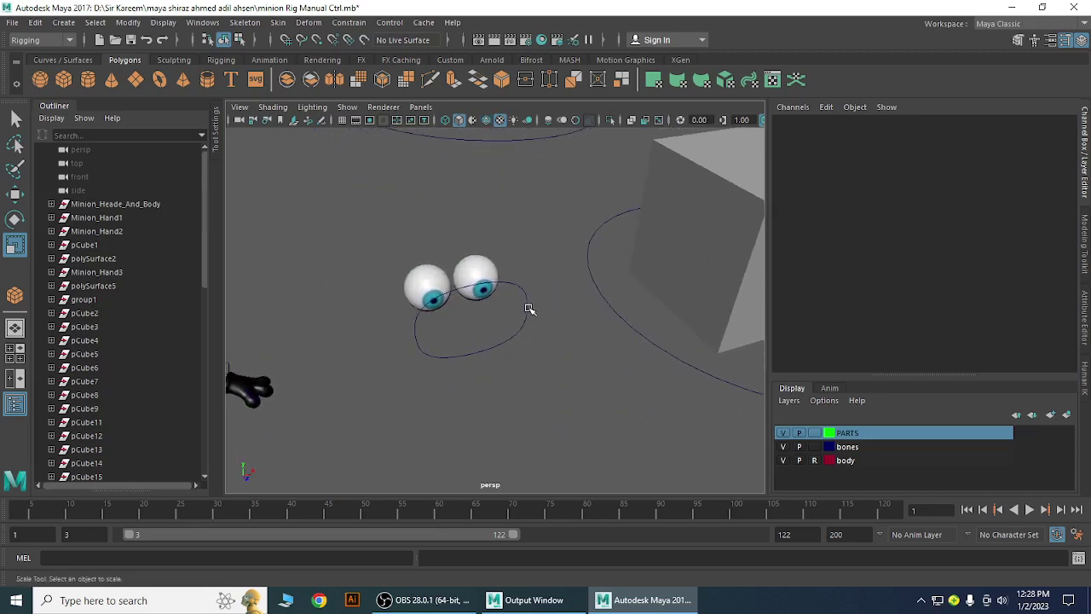
pyautogui.click(526, 307)
pyautogui.moveTo(522, 356)
pyautogui.keyDown('alt'); pyautogui.mouseDown()
pyautogui.moveTo(551, 365)
pyautogui.moveTo(535, 365)
pyautogui.mouseUp(); pyautogui.keyUp('alt')
pyautogui.doubleClick(796, 120)
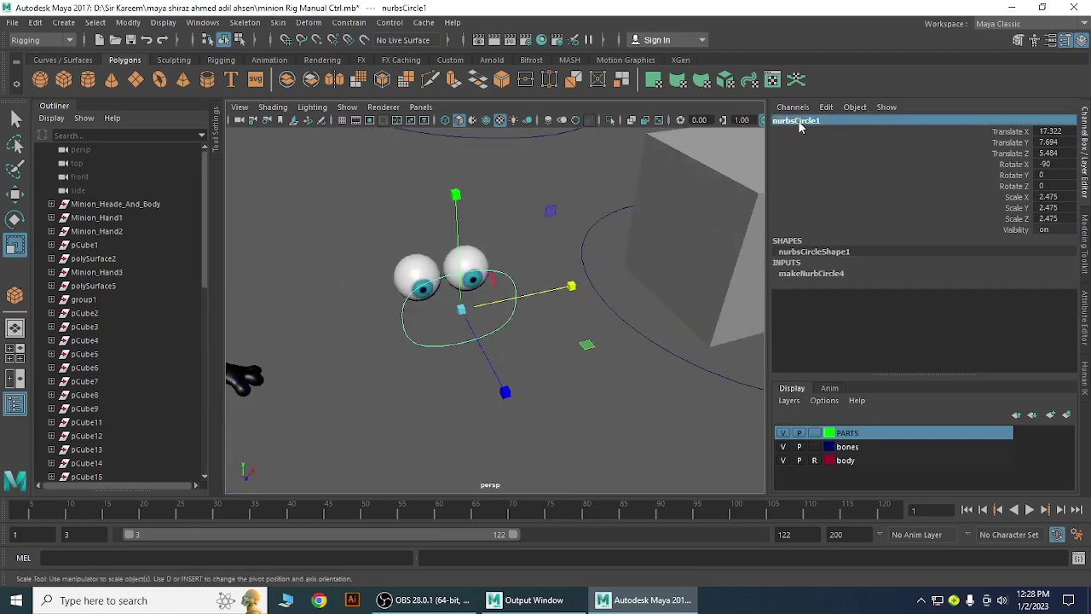
pyautogui.write('eyeCtrl')
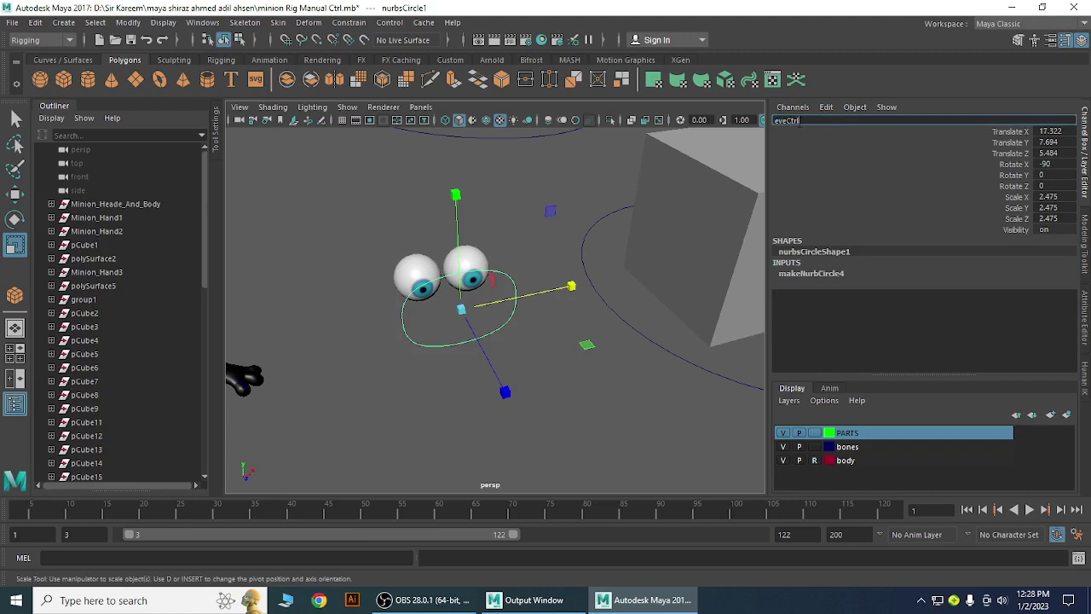
pyautogui.press('Return')
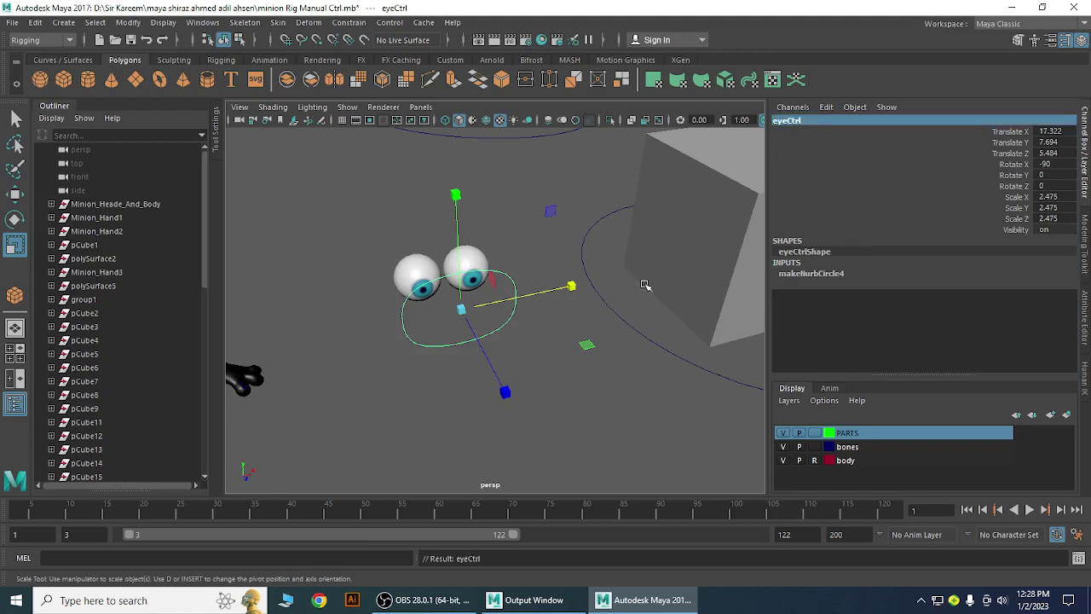
pyautogui.scroll(3, 588, 331)
pyautogui.keyDown('alt'); pyautogui.moveTo(555, 368); pyautogui.dragTo(566, 367); pyautogui.keyUp('alt')
pyautogui.scroll(1, 567, 367)
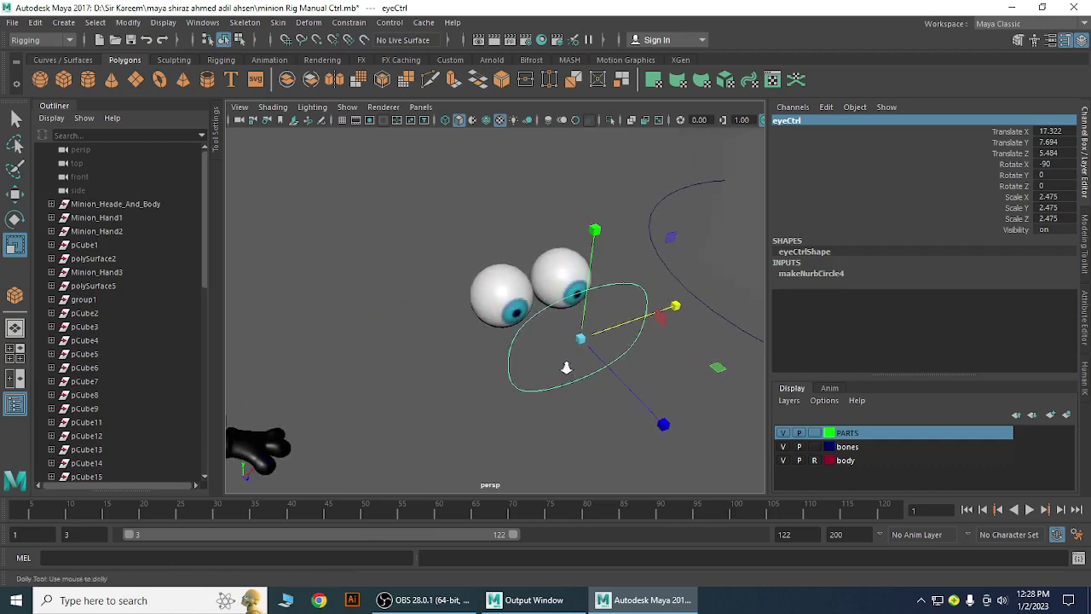
pyautogui.scroll(3, 567, 368)
pyautogui.keyDown('alt'); pyautogui.moveTo(589, 380); pyautogui.dragTo(556, 362, button='middle'); pyautogui.keyUp('alt')
pyautogui.scroll(-5, 542, 357)
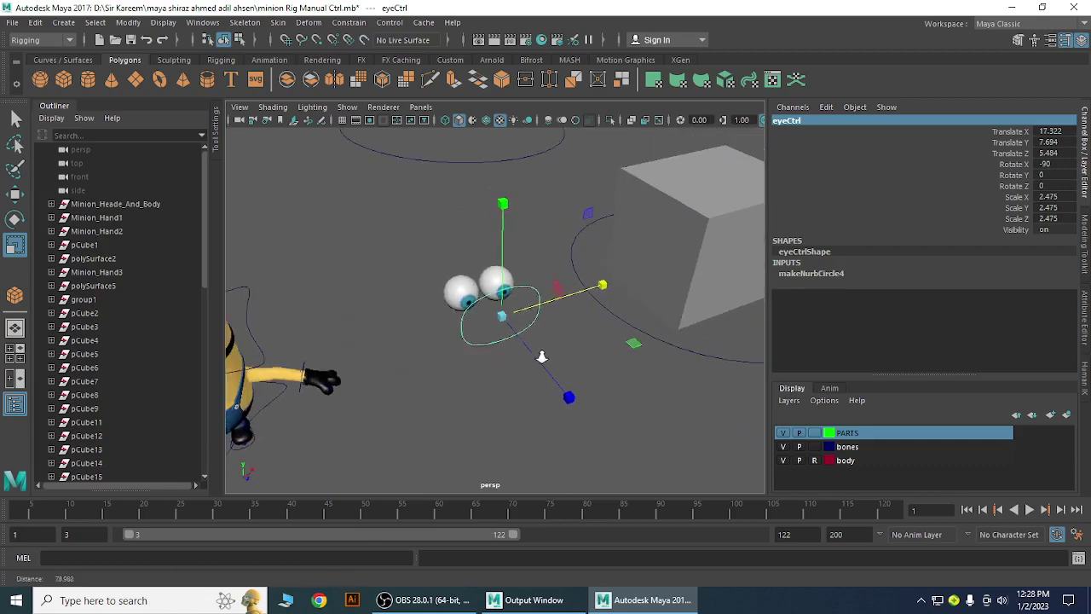
pyautogui.scroll(-1, 543, 357)
pyautogui.scroll(2, 545, 359)
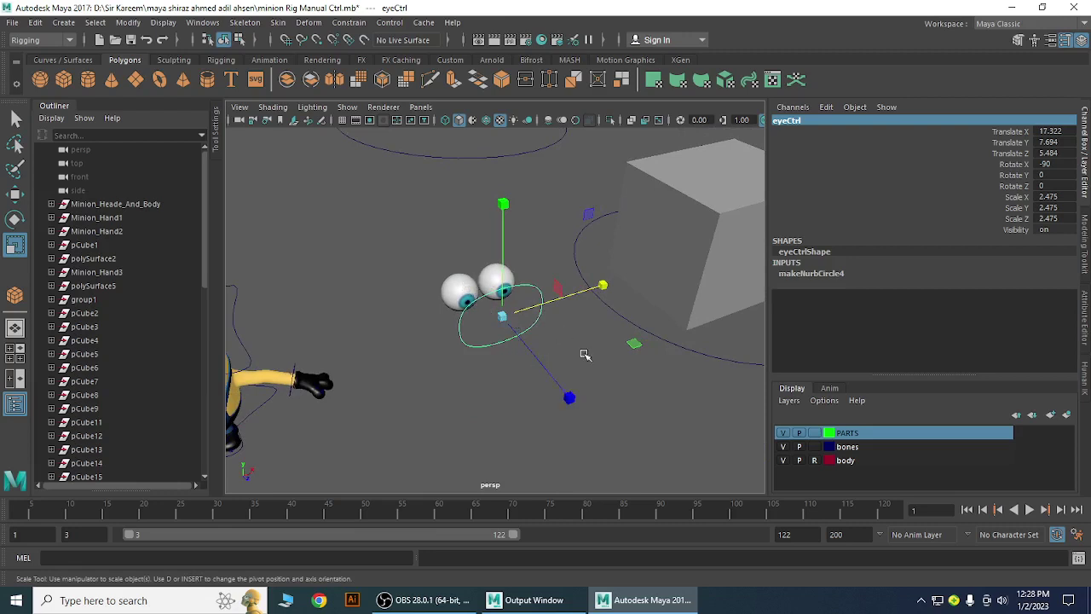
pyautogui.scroll(-2, 584, 366)
# Add both eyeballs to the eyeCtrl selection, pSphere2 first and pSphere3 last.
pyautogui.scroll(3, 597, 375)
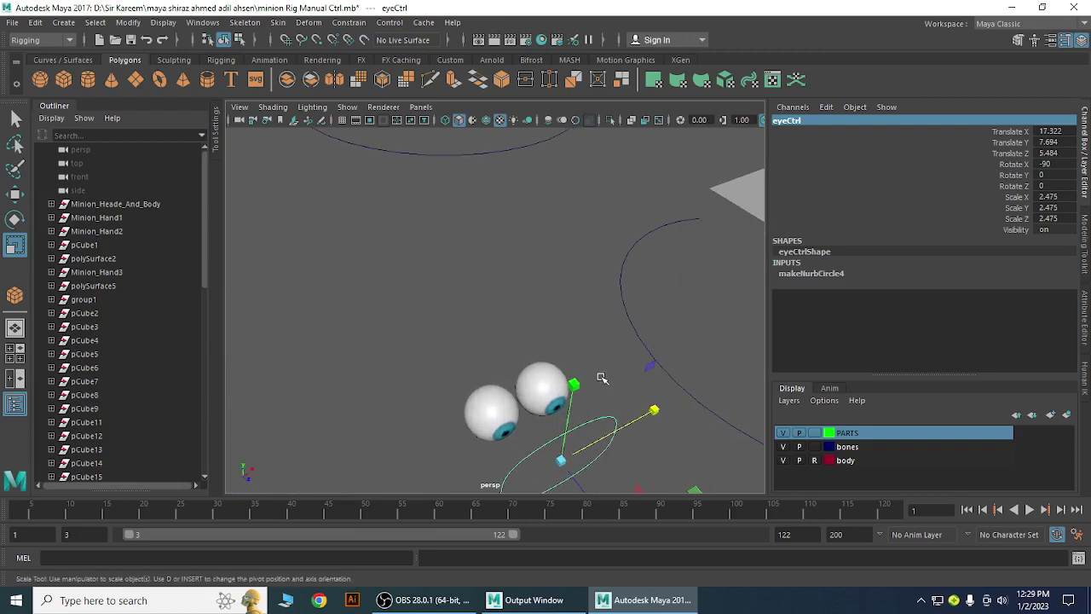
pyautogui.keyDown('alt'); pyautogui.moveTo(602, 378); pyautogui.dragTo(577, 339, button='middle'); pyautogui.keyUp('alt')
pyautogui.click(417, 289)
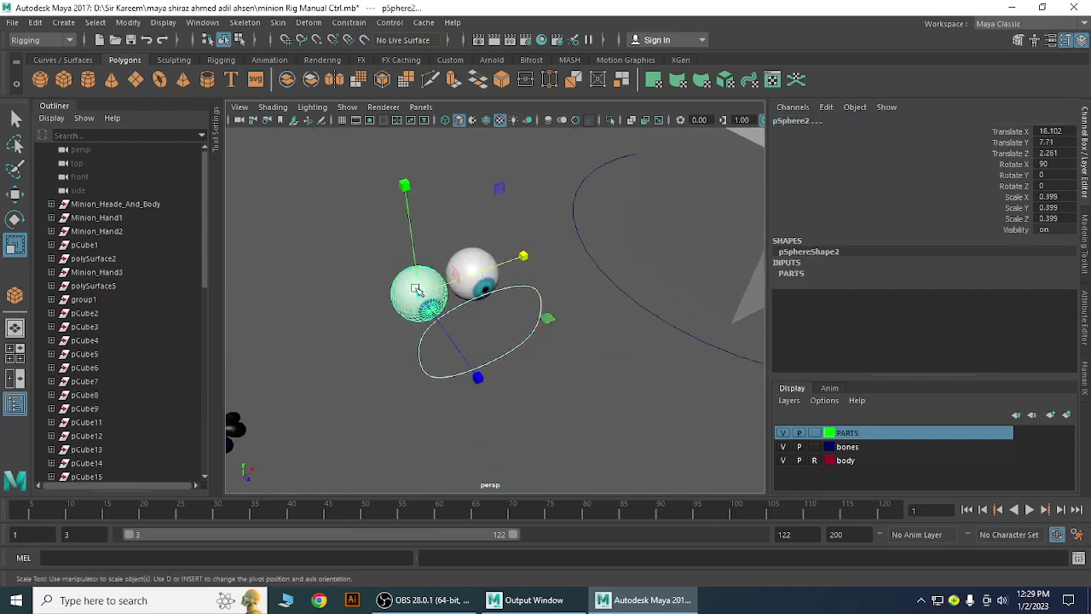
pyautogui.click(474, 260)
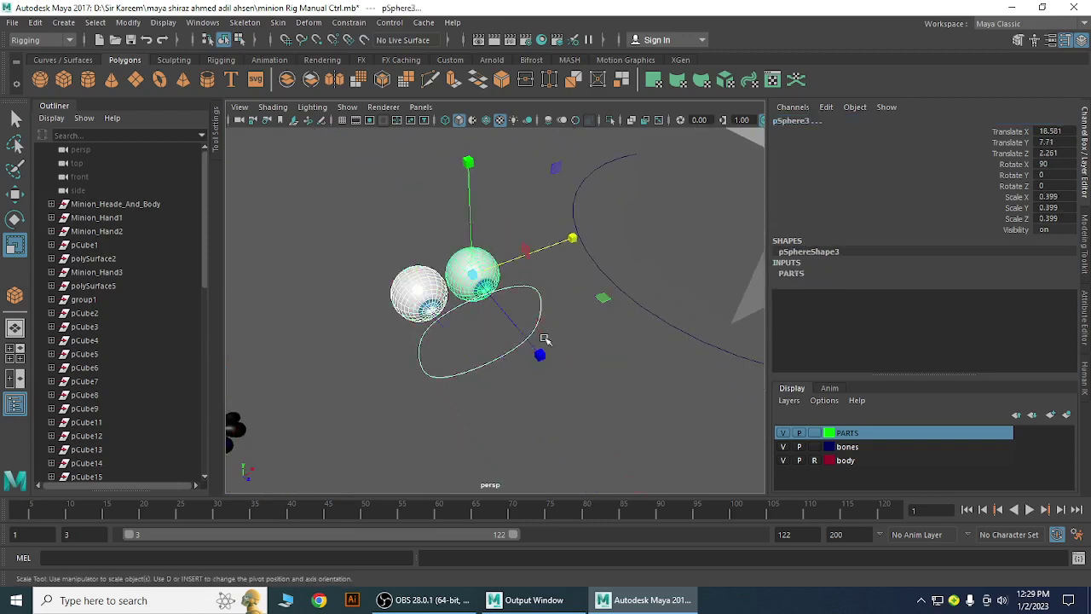
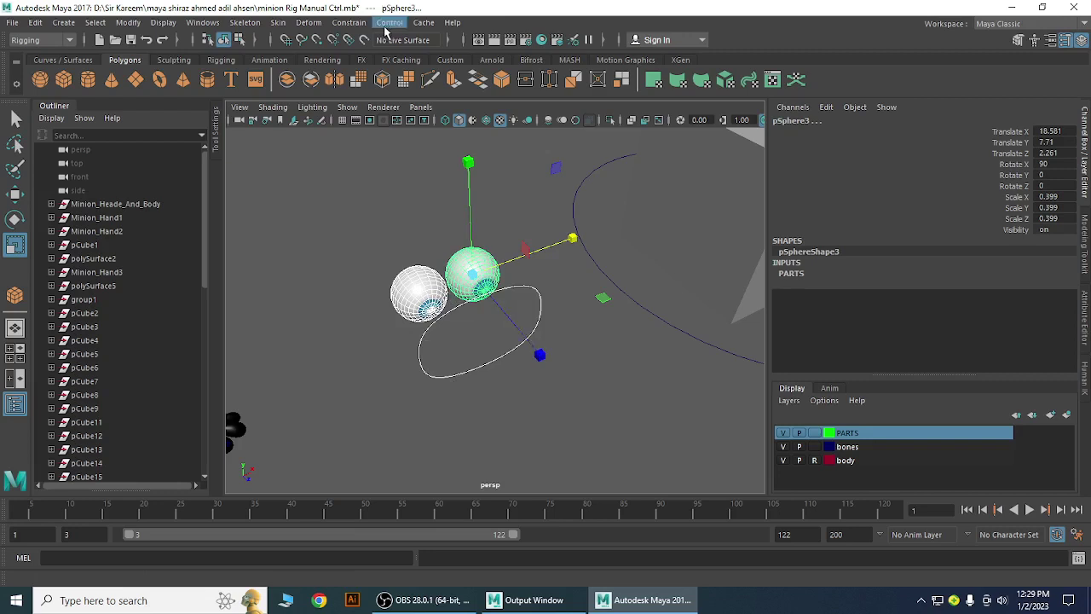
# Try an Aim constraint on the selected eyeballs with the current options and undo it.
pyautogui.click(354, 26)
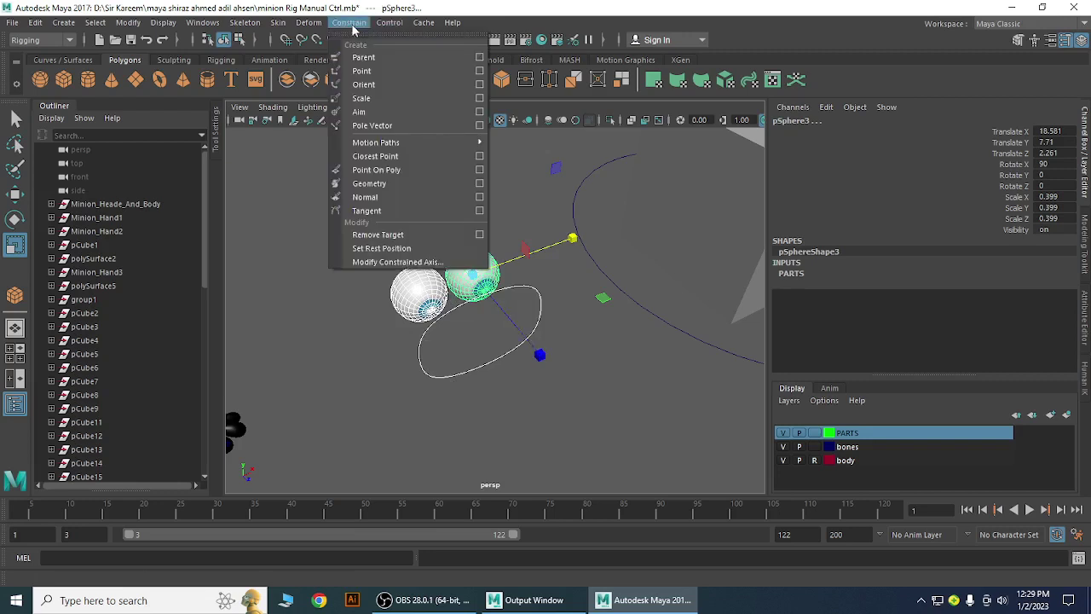
pyautogui.click(362, 112)
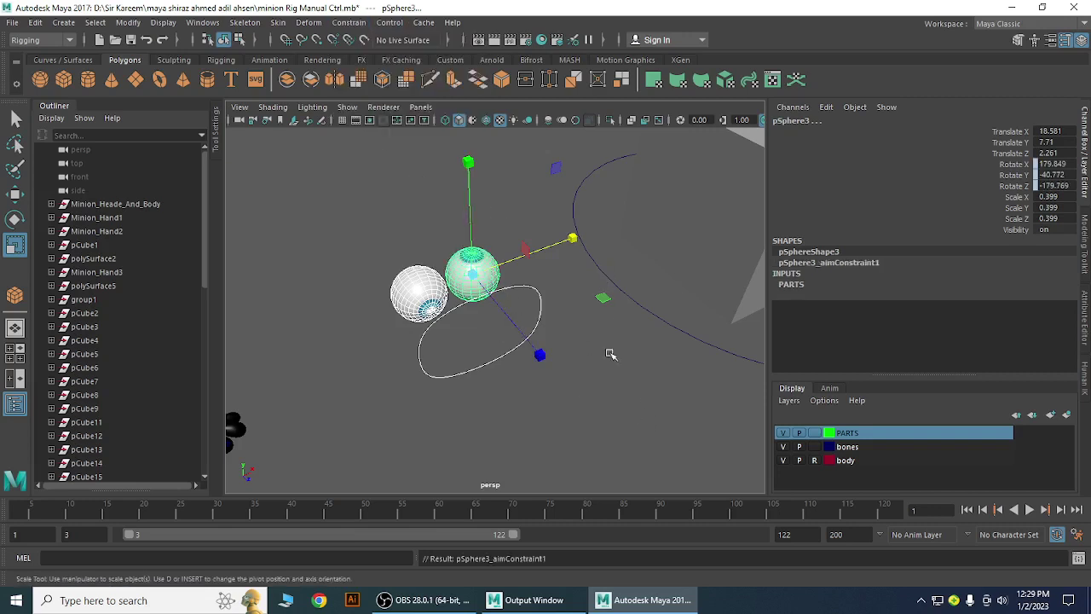
pyautogui.hotkey('ctrl', 'z')
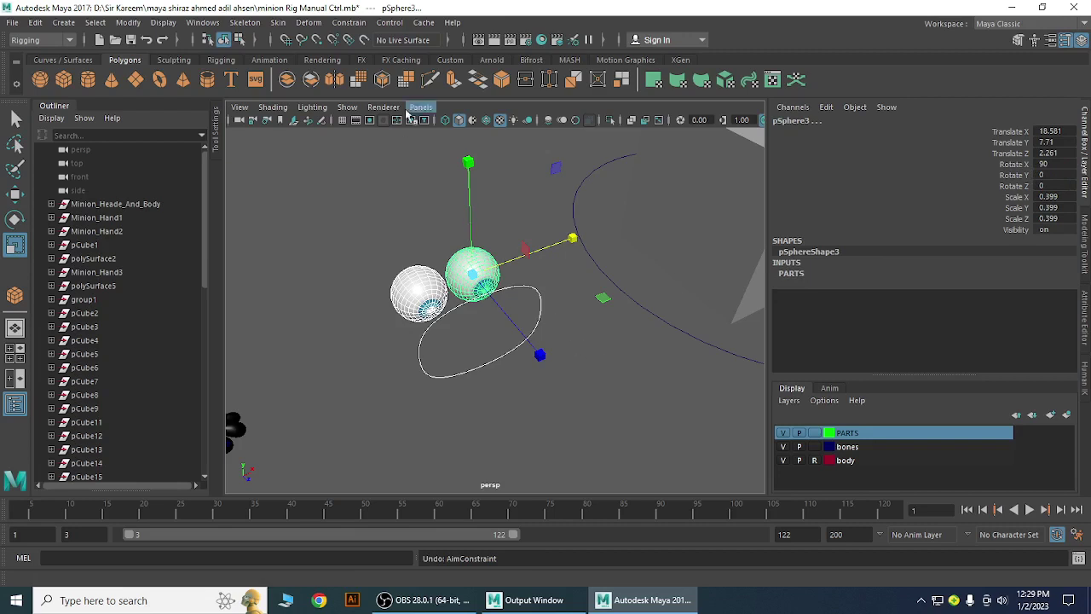
# Apply an Aim constraint to the selection with Maintain offset enabled and all constraint axes.
pyautogui.click(349, 23)
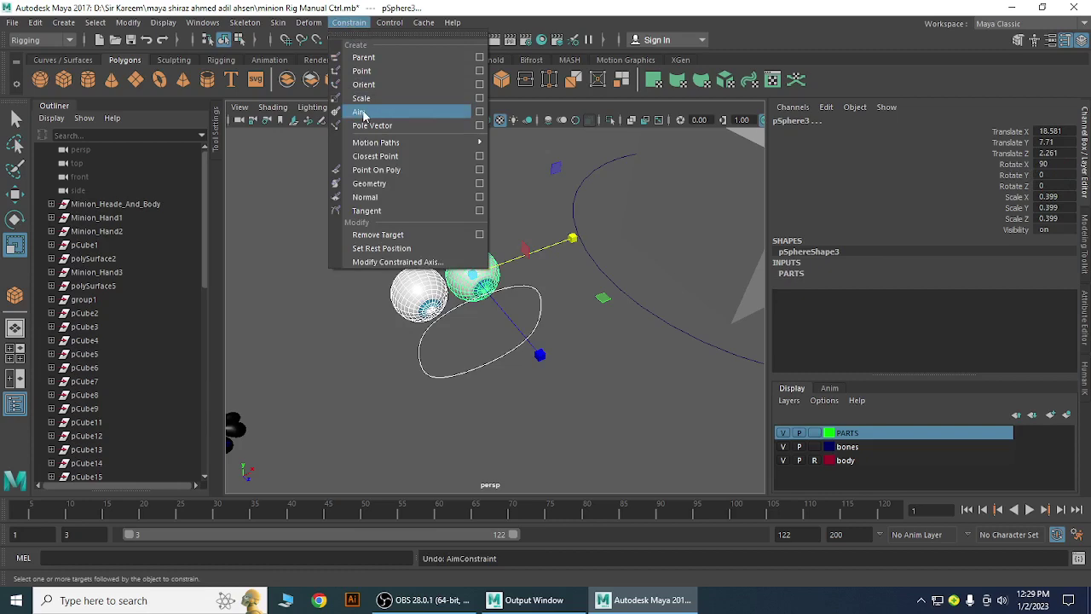
pyautogui.click(480, 112)
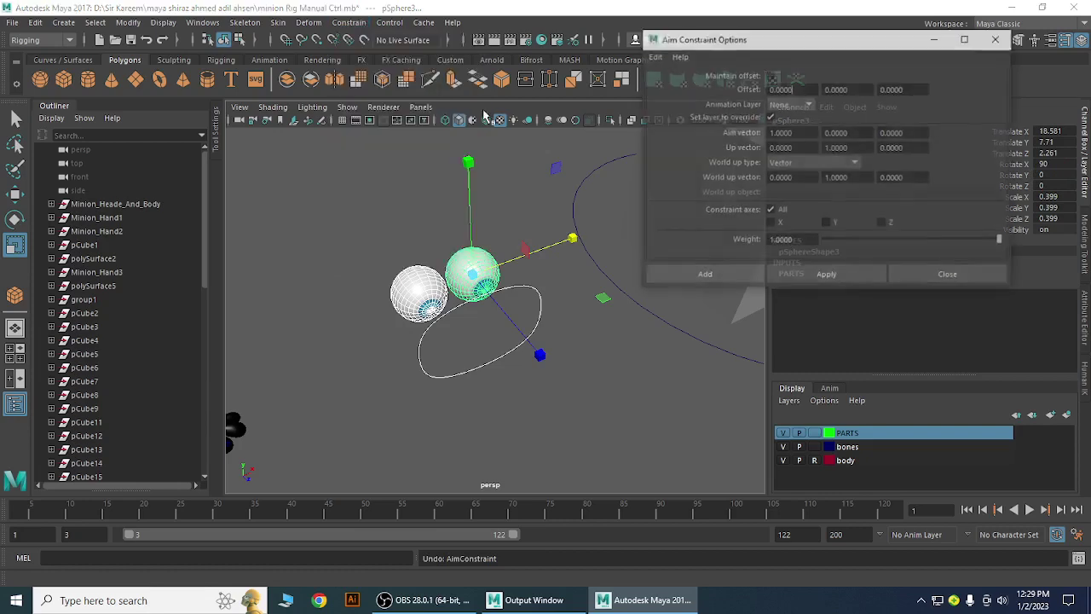
pyautogui.click(770, 75)
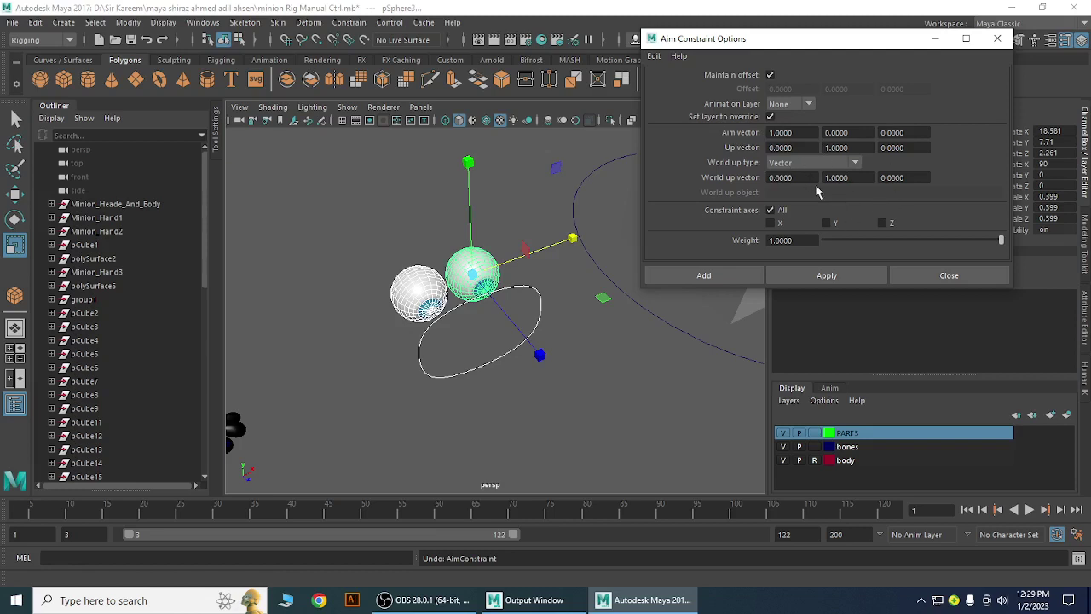
pyautogui.click(853, 275)
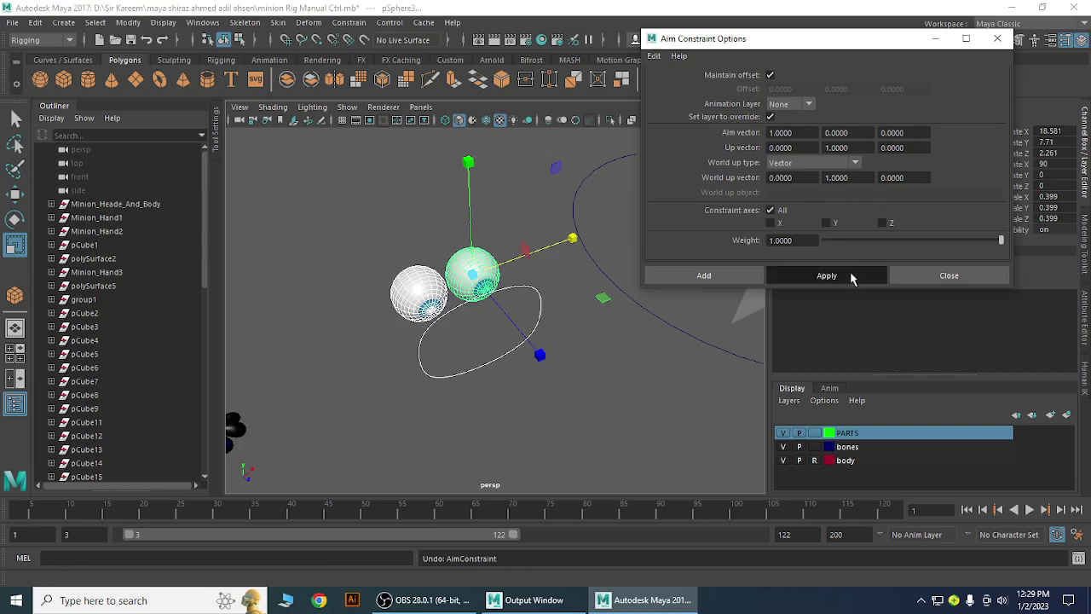
pyautogui.click(964, 275)
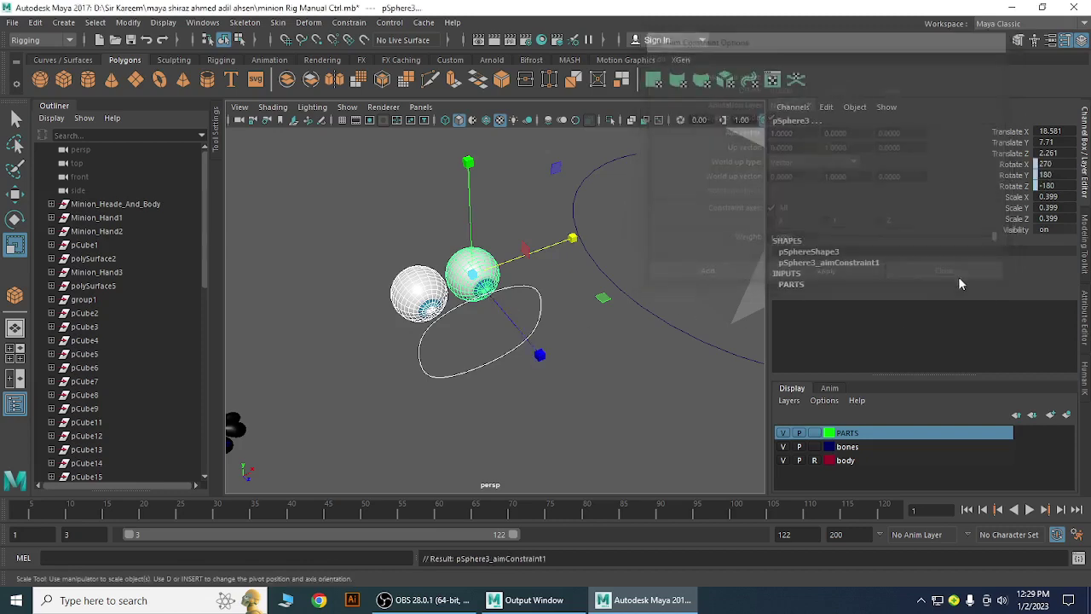
# Move the eyeCtrl circle sideways to test how the eyeballs follow it, and undo the move.
pyautogui.click(577, 379)
pyautogui.keyDown('alt'); pyautogui.moveTo(529, 359); pyautogui.dragTo(523, 384, button='right'); pyautogui.keyUp('alt')
pyautogui.click(515, 373)
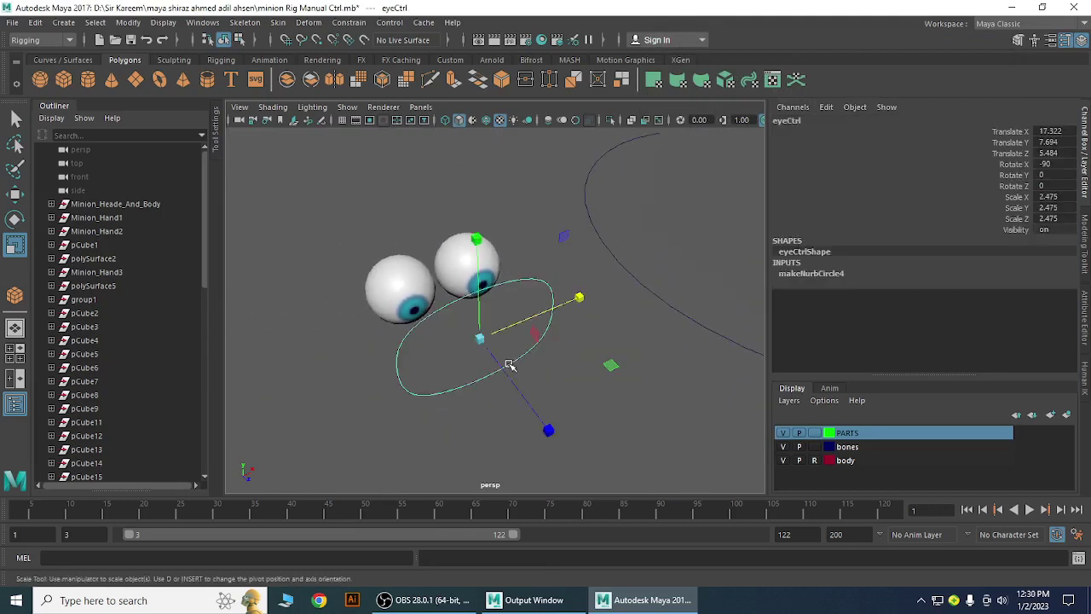
pyautogui.keyDown('alt'); pyautogui.moveTo(580, 409); pyautogui.dragTo(541, 399); pyautogui.keyUp('alt')
pyautogui.keyDown('alt'); pyautogui.moveTo(541, 399); pyautogui.dragTo(557, 347, button='middle'); pyautogui.keyUp('alt')
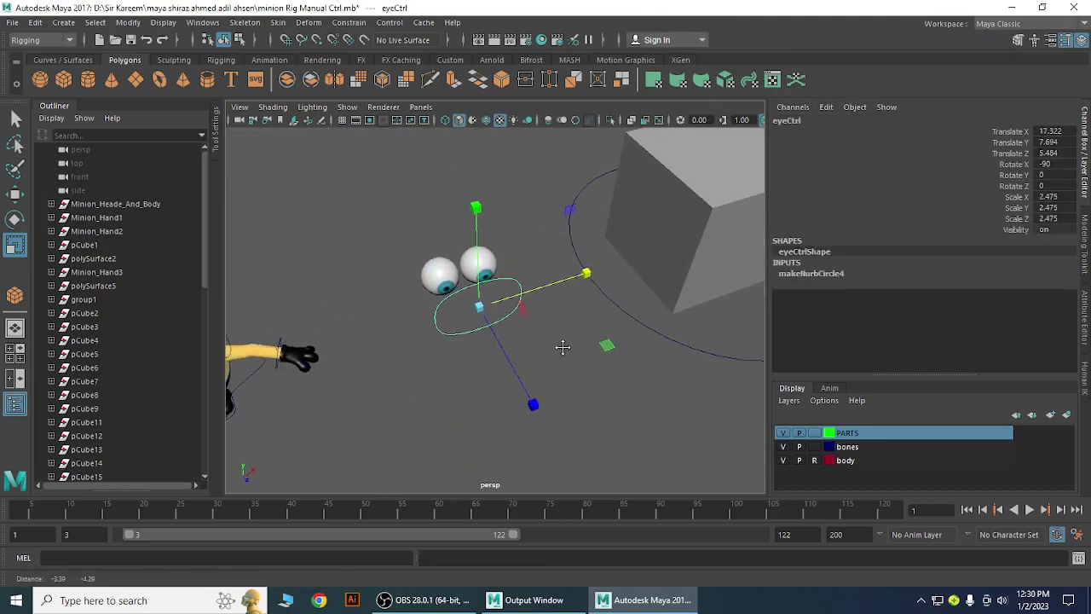
pyautogui.keyDown('alt'); pyautogui.moveTo(564, 350); pyautogui.dragTo(587, 392, button='right'); pyautogui.keyUp('alt')
pyautogui.keyDown('alt'); pyautogui.moveTo(571, 380); pyautogui.dragTo(575, 382); pyautogui.keyUp('alt')
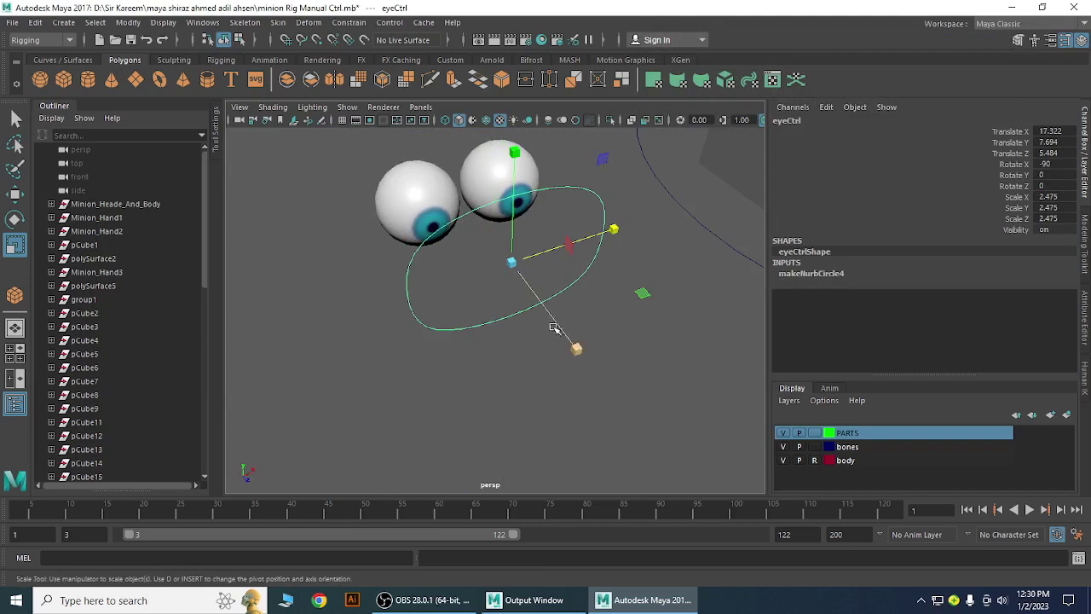
pyautogui.press('w')
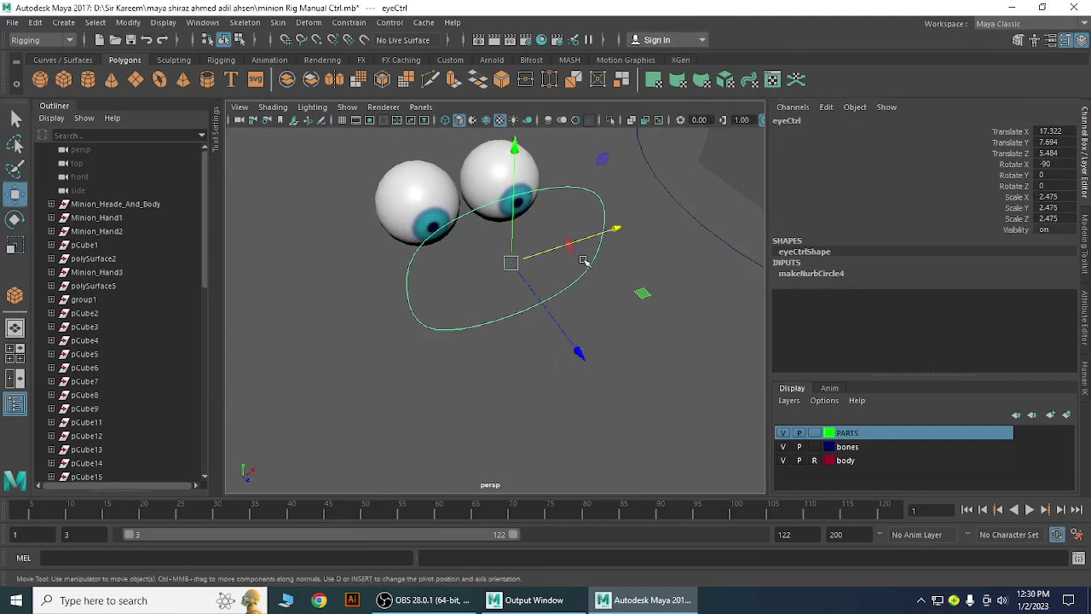
pyautogui.moveTo(605, 163); pyautogui.dragTo(688, 147)
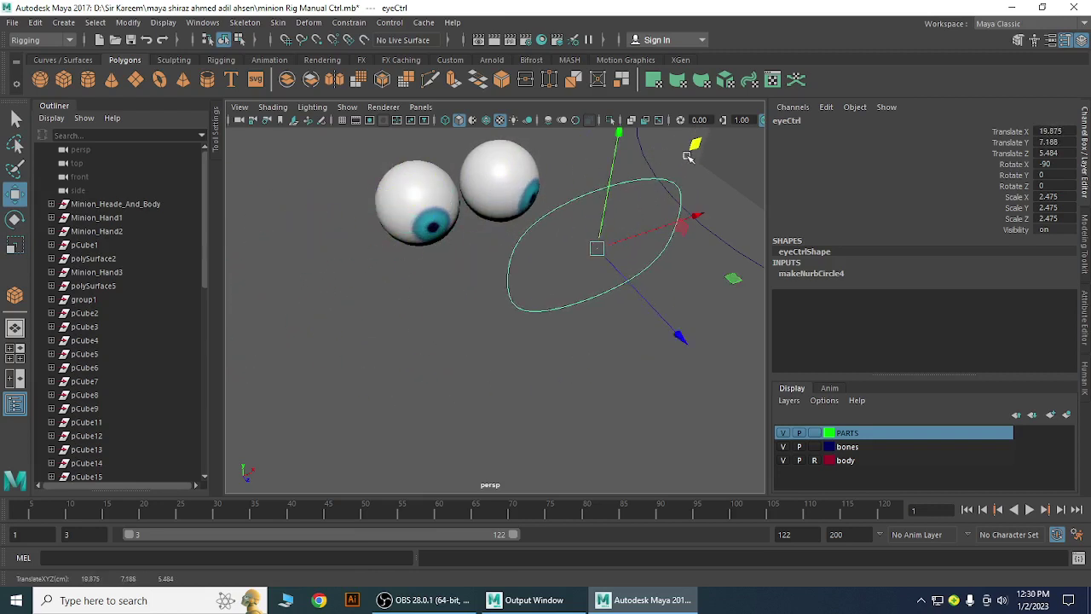
pyautogui.hotkey('ctrl', 'z')
# Apply an Aim constraint from eyeCtrl to the pSphere2 eyeball with Maintain offset enabled and all constraint axes.
pyautogui.click(528, 397)
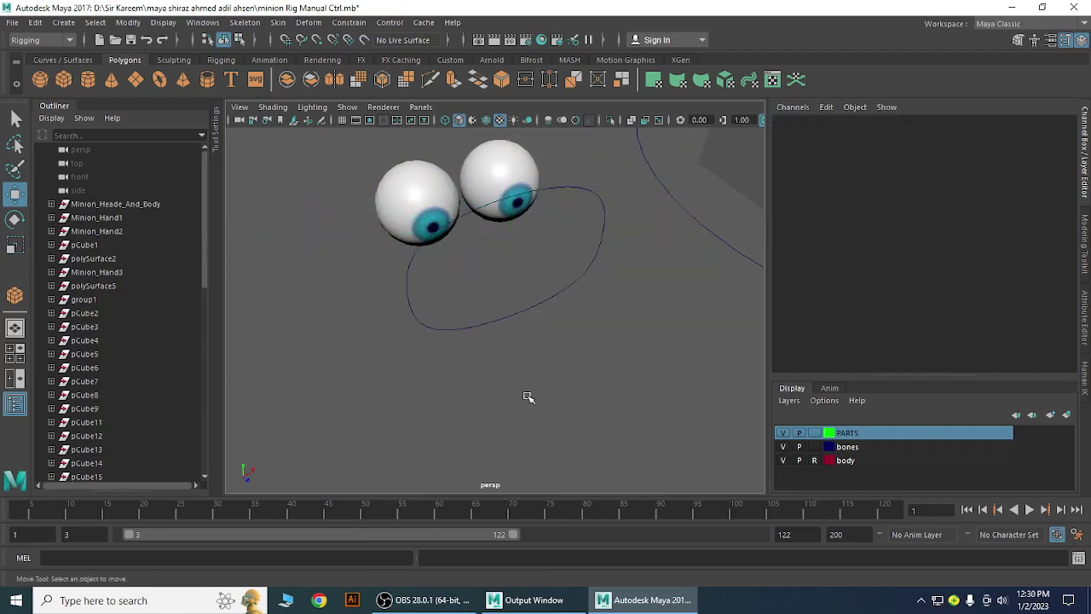
pyautogui.click(486, 325)
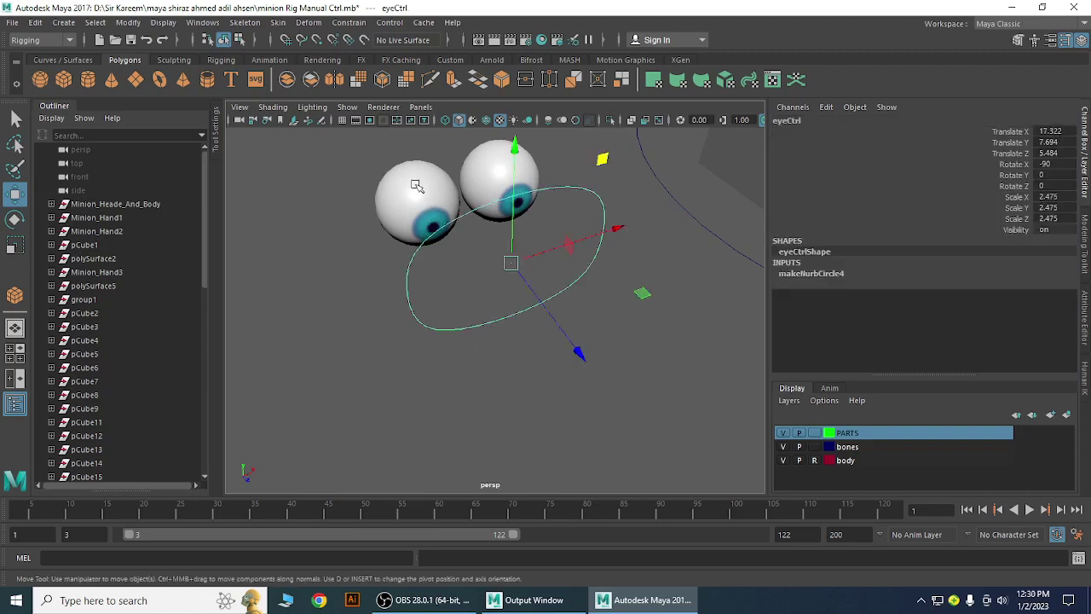
pyautogui.click(417, 186)
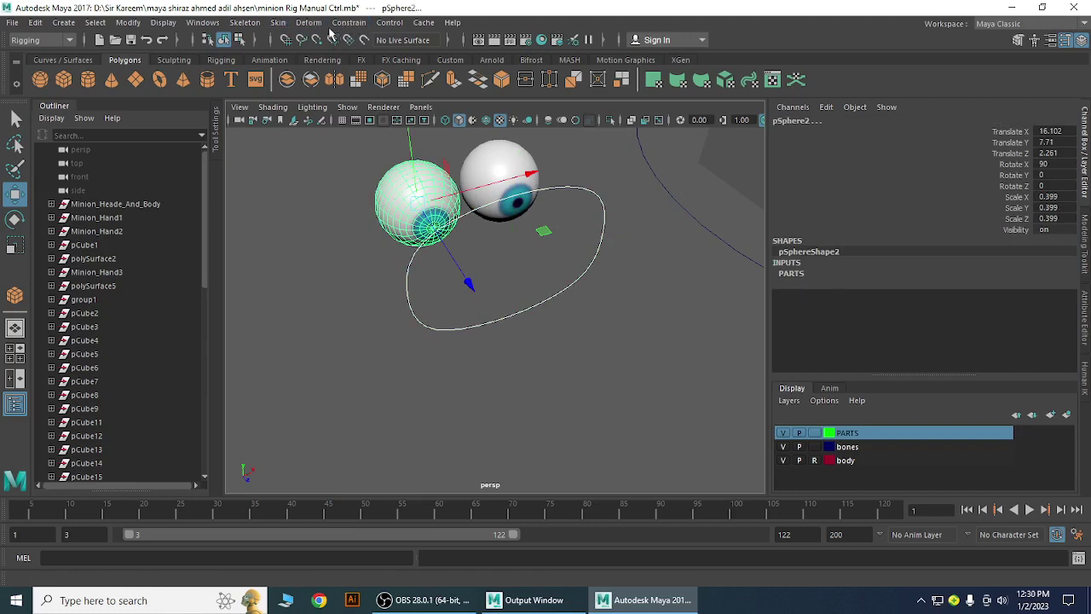
pyautogui.click(347, 23)
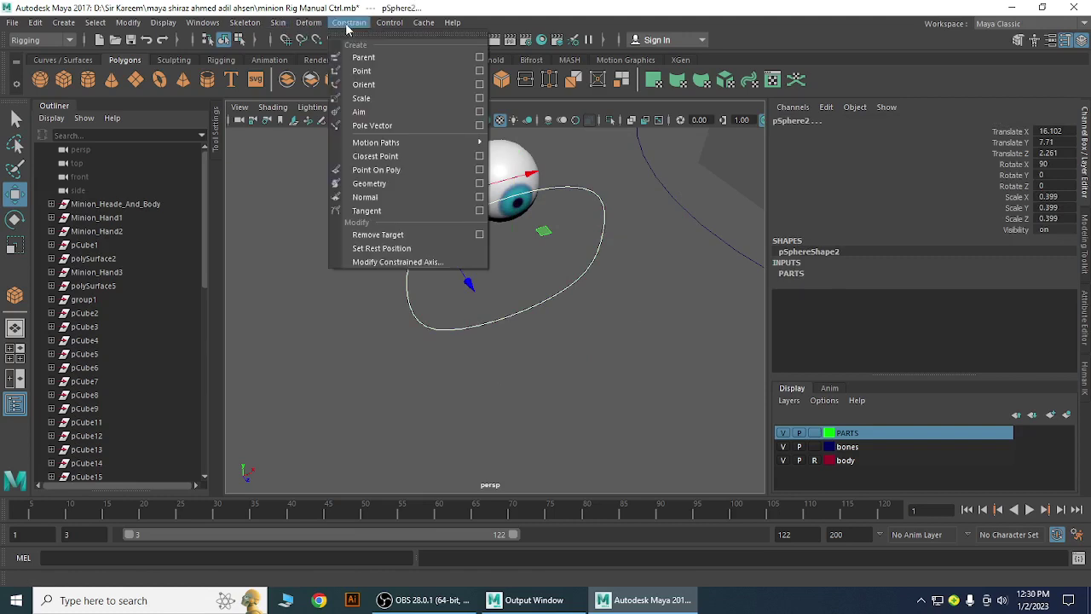
pyautogui.click(480, 112)
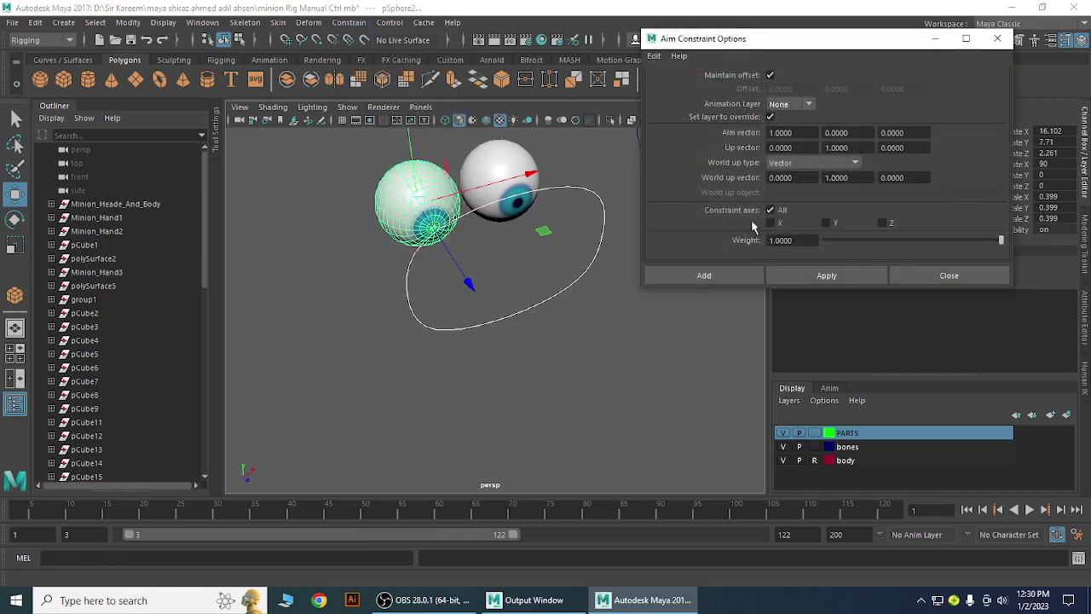
pyautogui.click(827, 276)
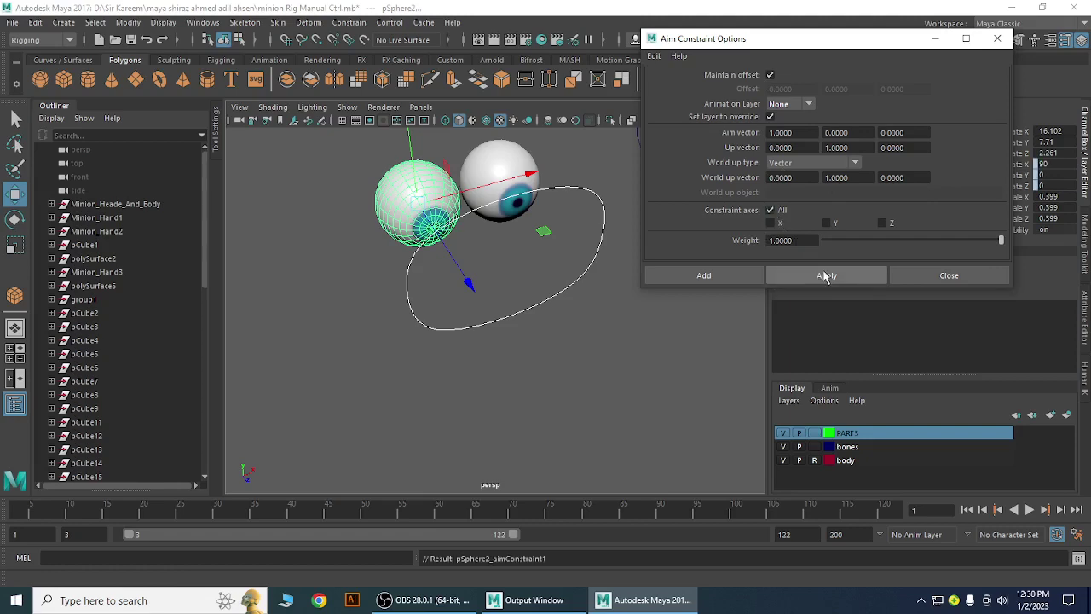
pyautogui.click(937, 275)
# Move the eyeCtrl circle down and back up in the XY plane to test the aim of both eyeballs.
pyautogui.click(568, 360)
pyautogui.click(534, 309)
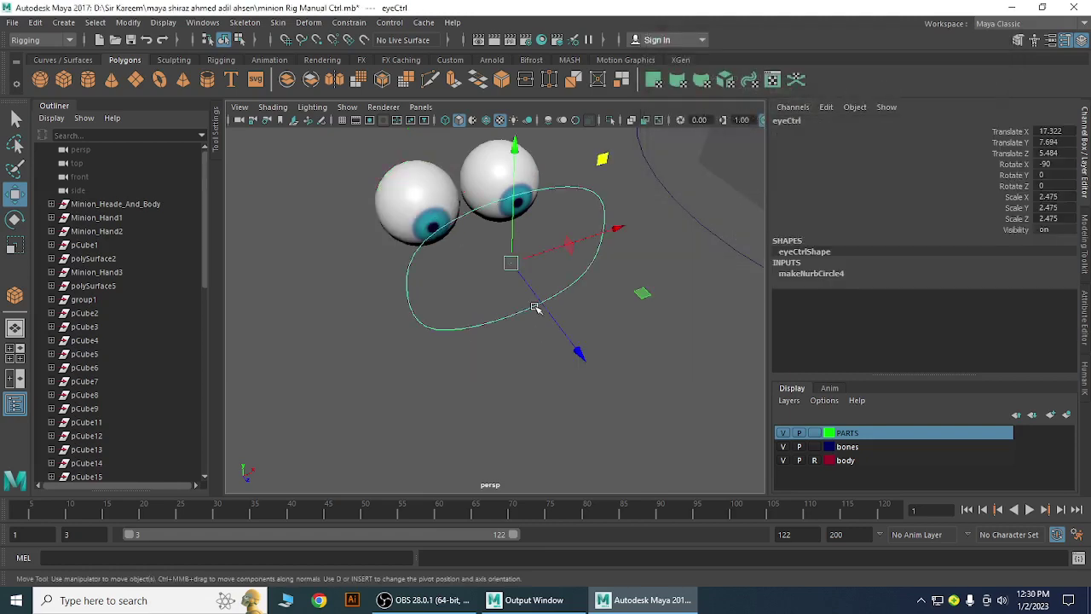
pyautogui.moveTo(603, 160); pyautogui.dragTo(585, 238, button='middle')
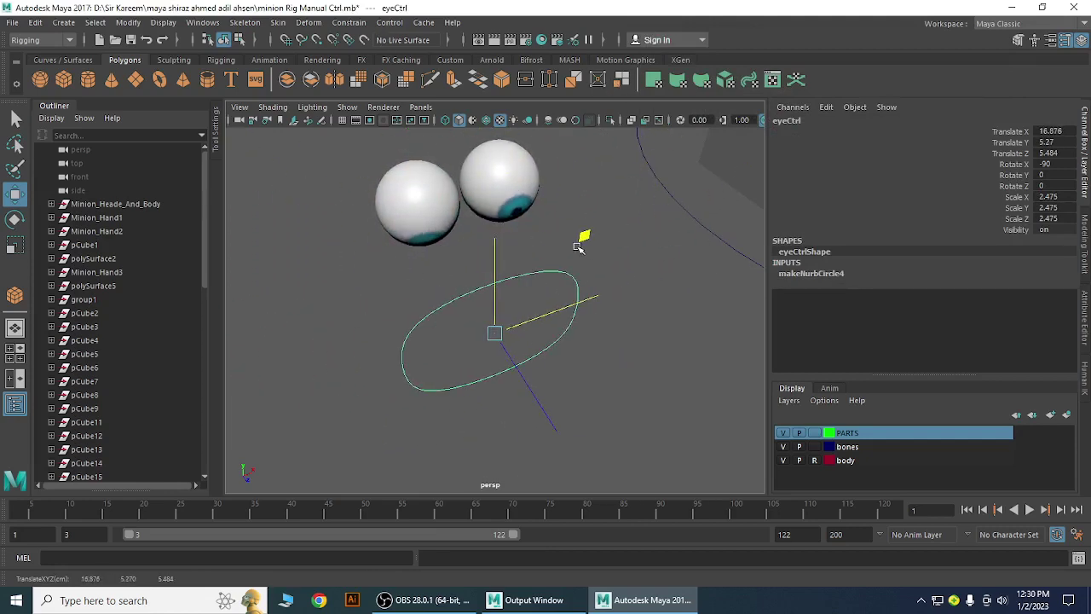
pyautogui.keyDown('alt'); pyautogui.moveTo(585, 238); pyautogui.dragTo(526, 380); pyautogui.keyUp('alt')
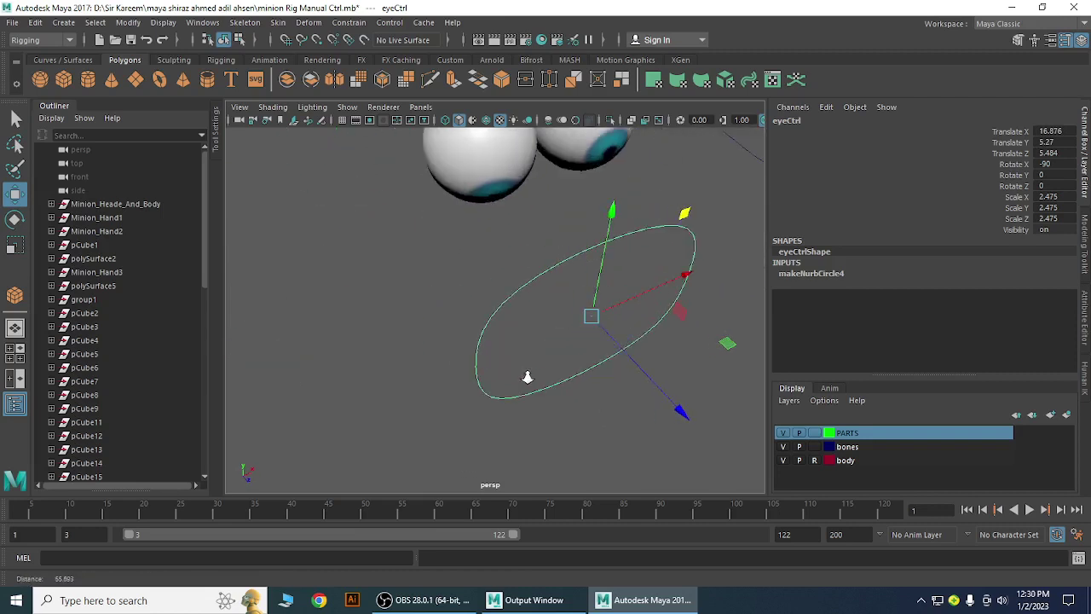
pyautogui.moveTo(685, 214); pyautogui.dragTo(703, 65, button='middle')
pyautogui.keyDown('alt'); pyautogui.moveTo(607, 341); pyautogui.dragTo(486, 446, button='right'); pyautogui.keyUp('alt')
pyautogui.keyDown('alt'); pyautogui.moveTo(487, 446); pyautogui.dragTo(448, 451); pyautogui.keyUp('alt')
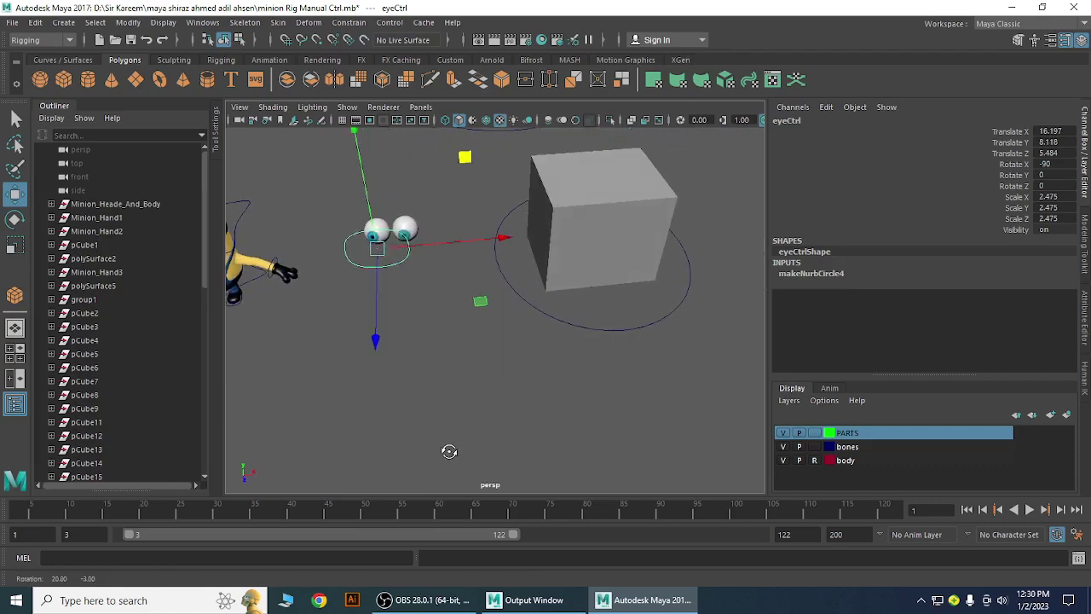
# Move the eyeCtrl circle sideways and around the eyeballs to test their aim, leaving it at about X 17.3, Y 6.9.
pyautogui.keyDown('alt'); pyautogui.moveTo(404, 355); pyautogui.dragTo(541, 349, button='right'); pyautogui.keyUp('alt')
pyautogui.keyDown('alt'); pyautogui.moveTo(540, 350); pyautogui.dragTo(522, 378); pyautogui.keyUp('alt')
pyautogui.moveTo(593, 319); pyautogui.dragTo(650, 341)
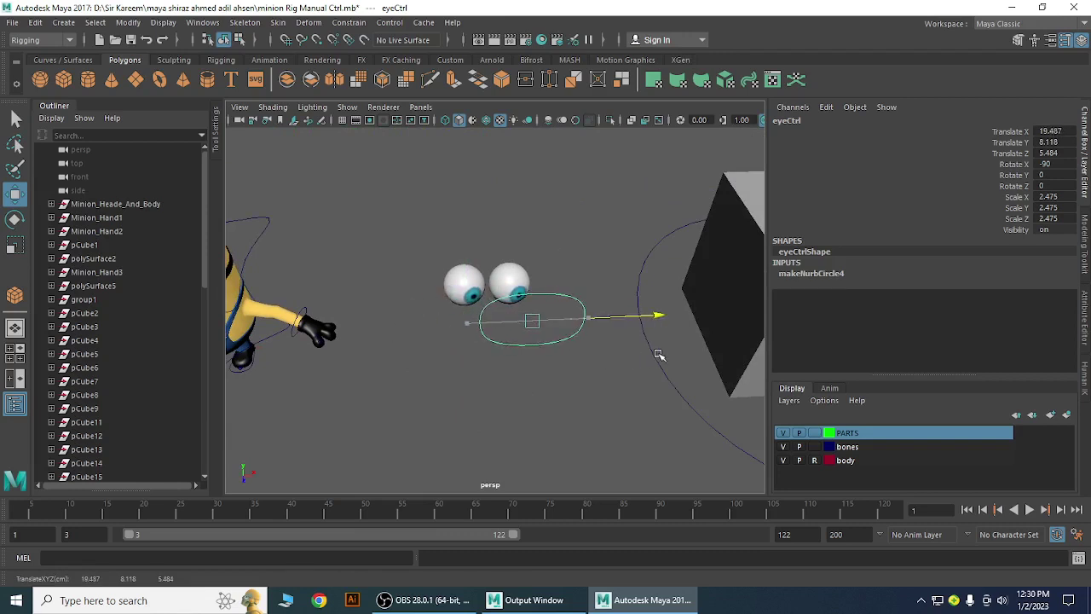
pyautogui.moveTo(659, 354); pyautogui.dragTo(604, 361)
pyautogui.moveTo(592, 253); pyautogui.dragTo(648, 287)
pyautogui.moveTo(575, 290); pyautogui.dragTo(645, 274)
pyautogui.moveTo(568, 277); pyautogui.dragTo(590, 277)
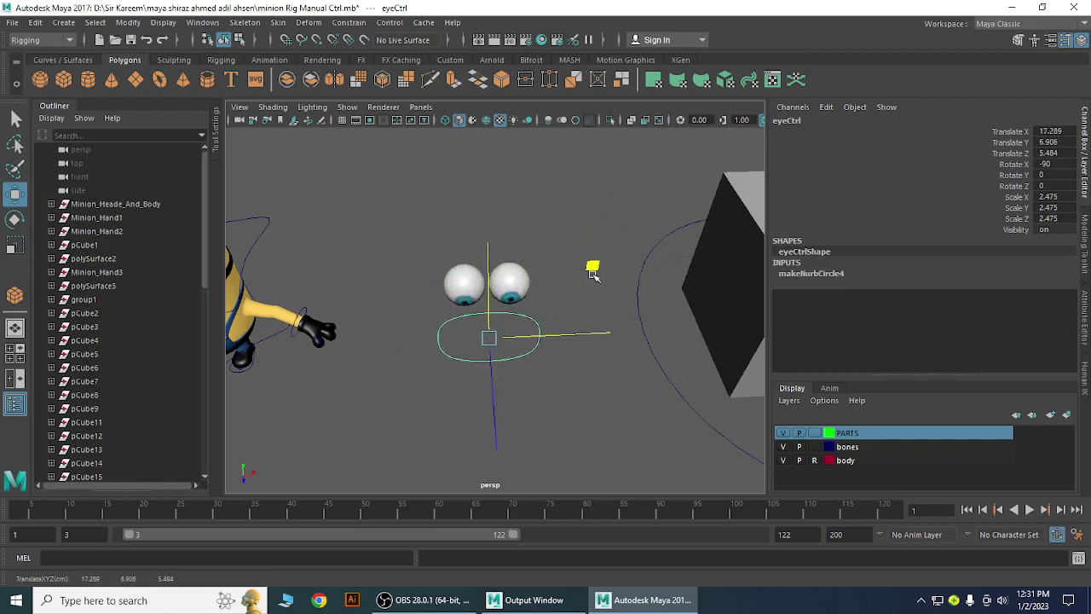
# Examine the minion, the constrained eyeballs and the cubes with their control circles from several angles.
pyautogui.keyDown('alt'); pyautogui.moveTo(644, 313); pyautogui.dragTo(399, 371); pyautogui.keyUp('alt')
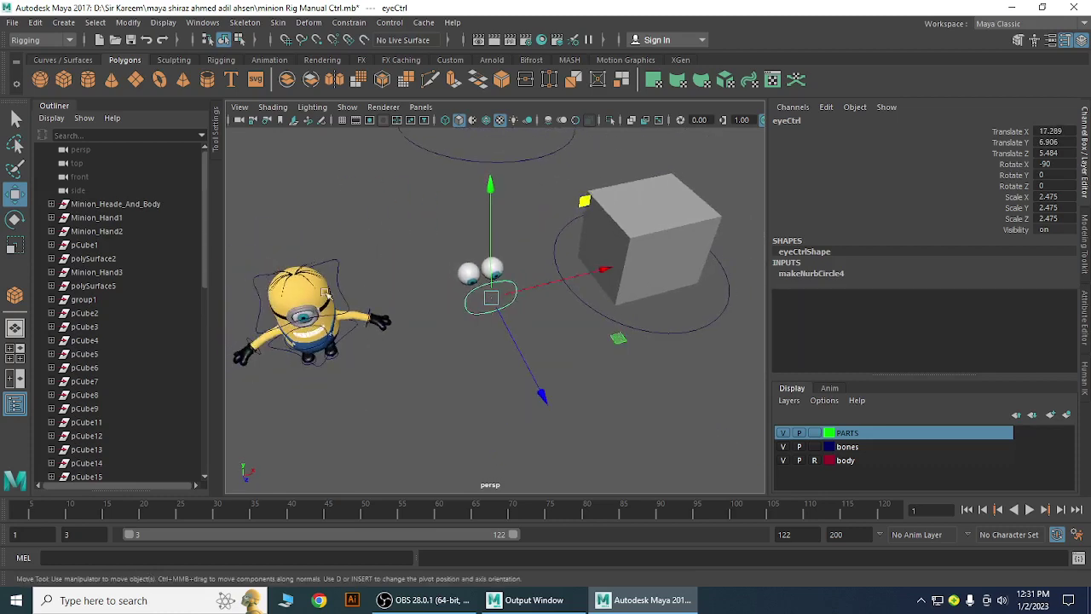
pyautogui.keyDown('alt'); pyautogui.moveTo(621, 397); pyautogui.dragTo(577, 397); pyautogui.keyUp('alt')
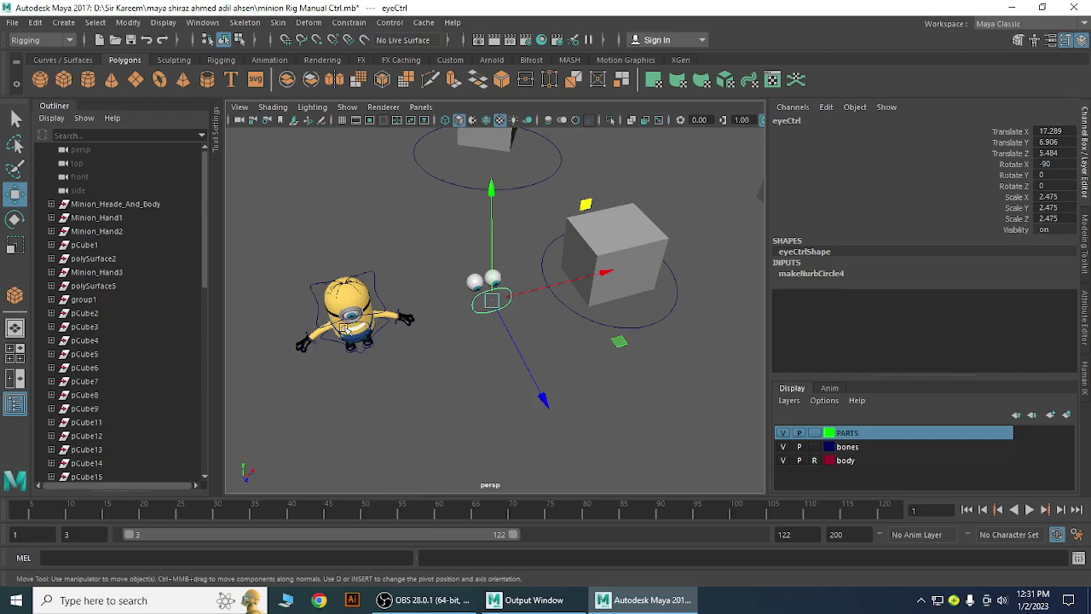
pyautogui.keyDown('alt'); pyautogui.moveTo(563, 365); pyautogui.dragTo(638, 304); pyautogui.keyUp('alt')
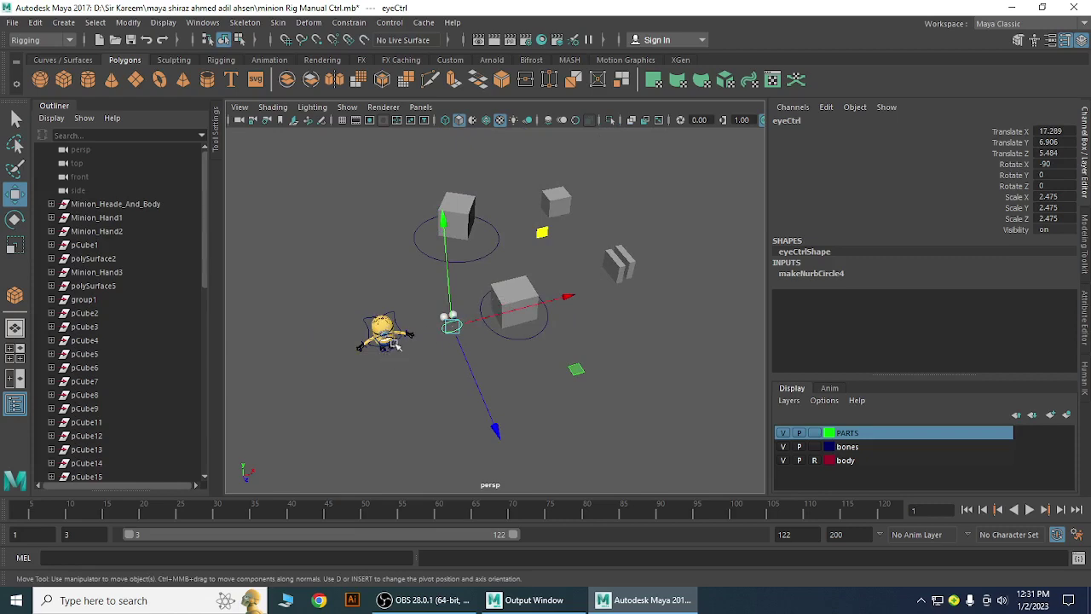
pyautogui.keyDown('alt'); pyautogui.moveTo(368, 345); pyautogui.dragTo(495, 445, button='right'); pyautogui.keyUp('alt')
pyautogui.keyDown('alt'); pyautogui.moveTo(411, 404); pyautogui.dragTo(560, 387, button='middle'); pyautogui.keyUp('alt')
pyautogui.keyDown('alt'); pyautogui.moveTo(558, 409); pyautogui.dragTo(482, 384, button='right'); pyautogui.keyUp('alt')
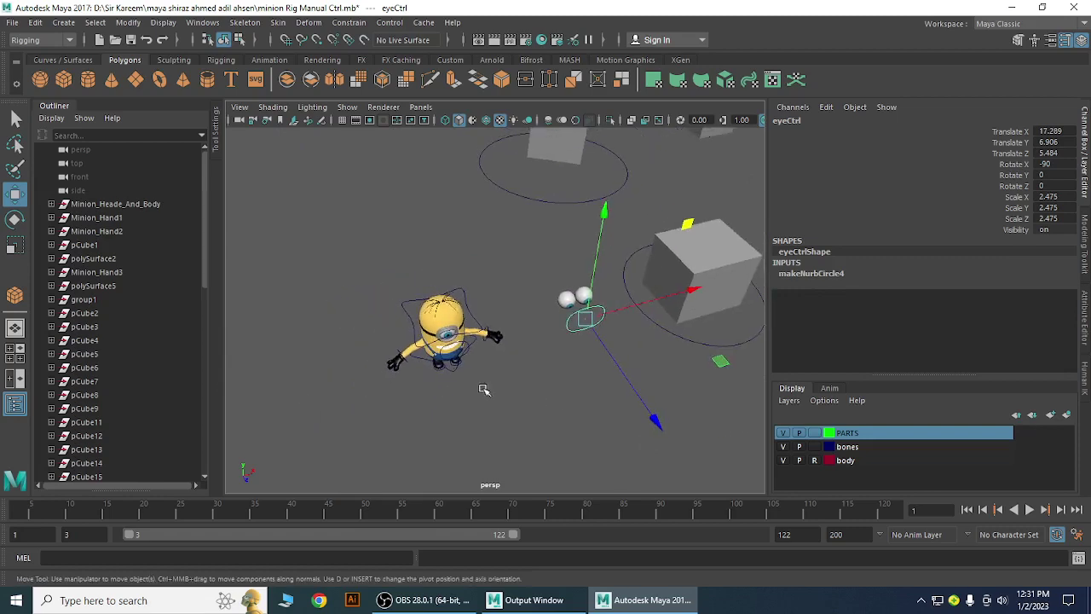
pyautogui.keyDown('alt'); pyautogui.moveTo(482, 384); pyautogui.dragTo(416, 403); pyautogui.keyUp('alt')
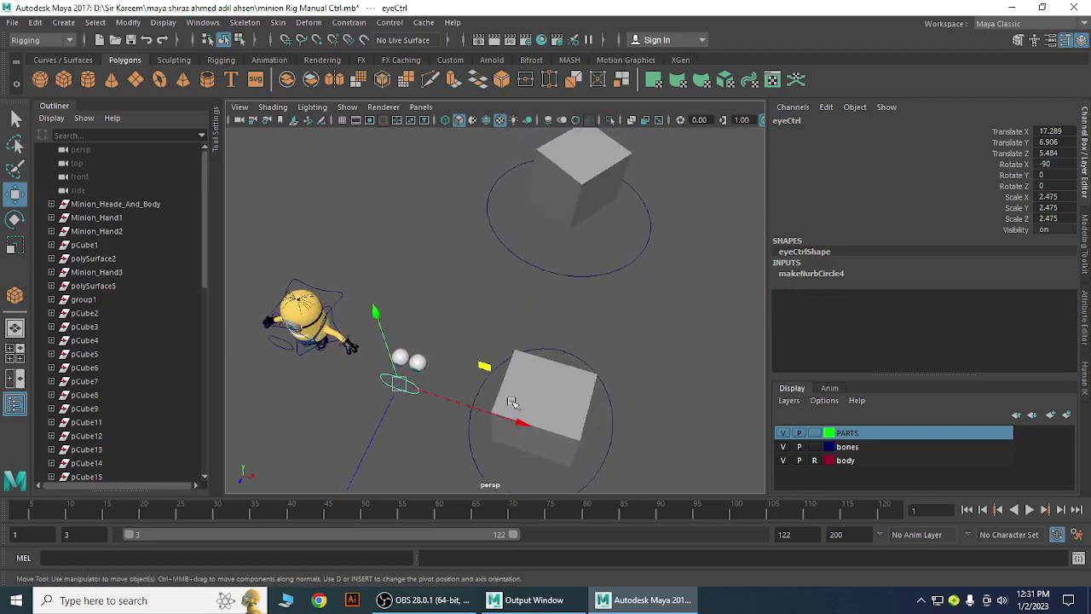
pyautogui.keyDown('alt'); pyautogui.moveTo(514, 403); pyautogui.dragTo(486, 384); pyautogui.keyUp('alt')
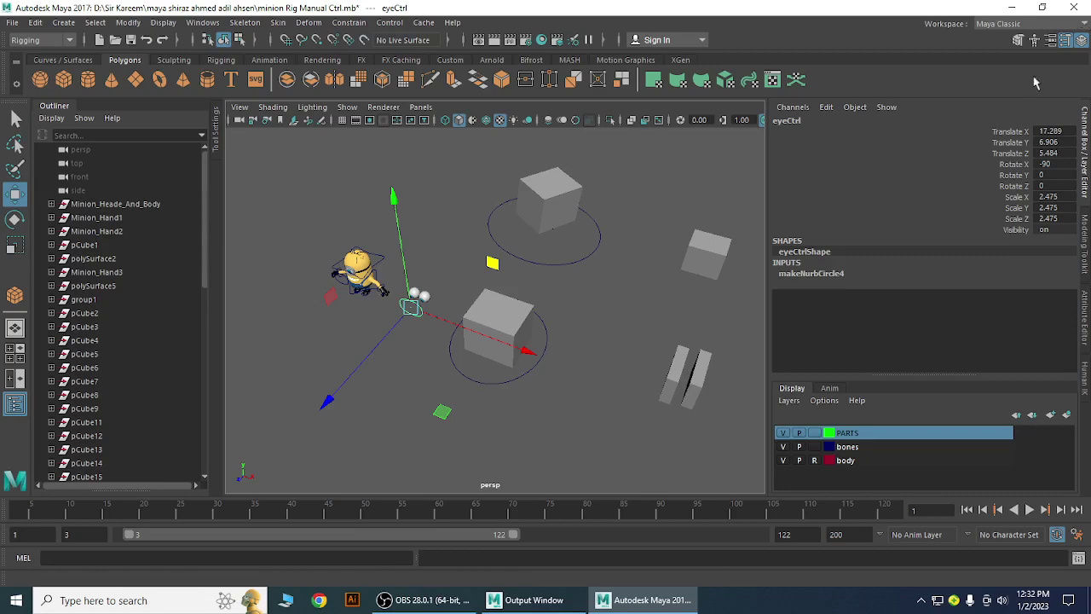
# Switch to OBS and toggle the visibility of the MAYA source.
pyautogui.click(442, 603)
pyautogui.click(359, 480)
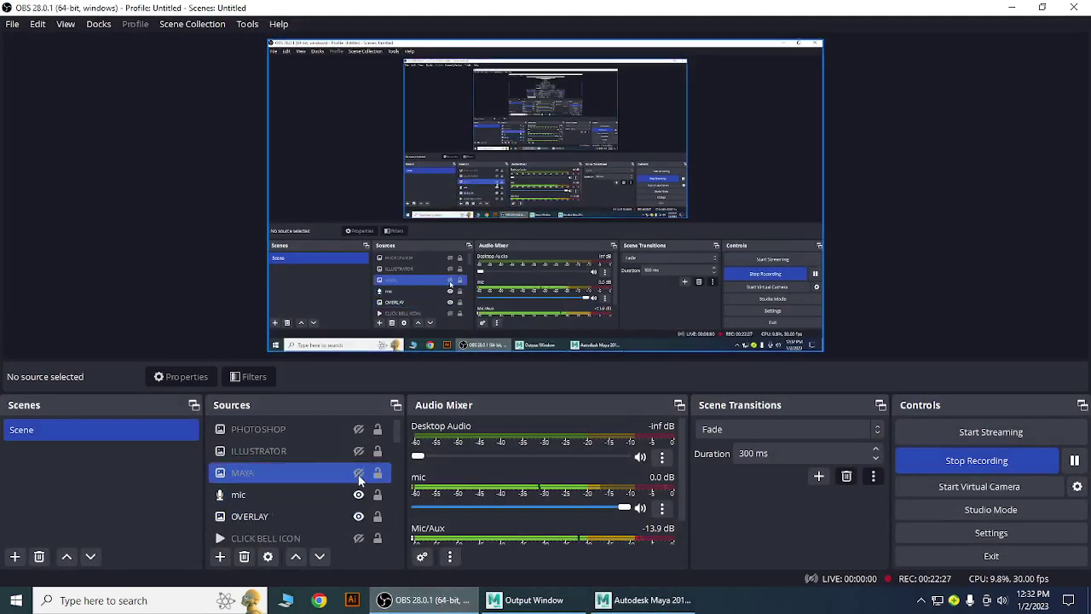